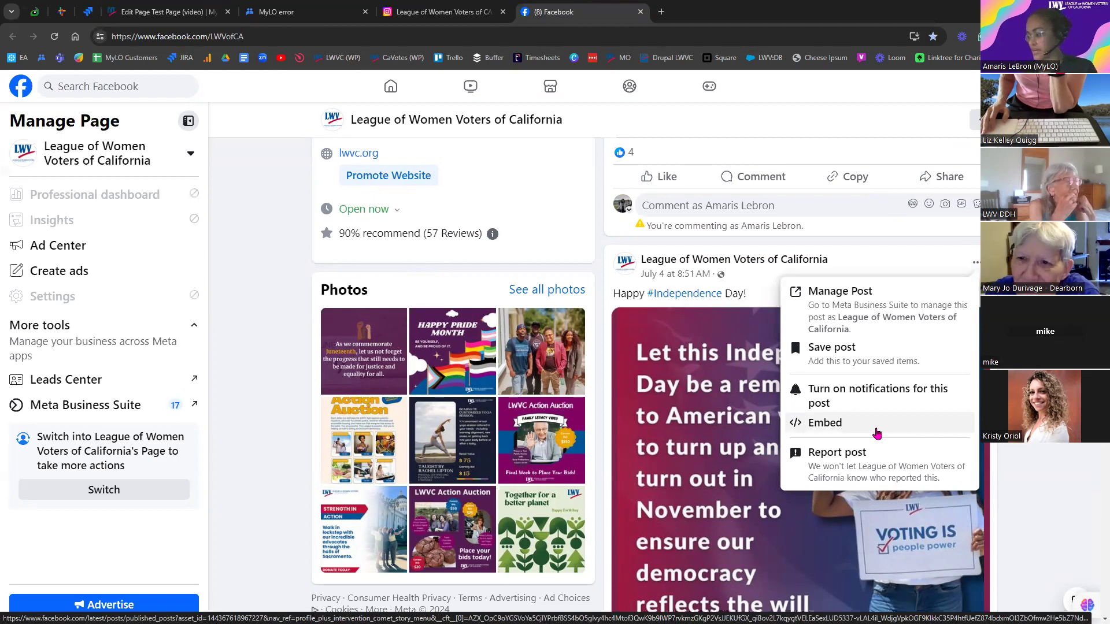
- Open the embed options for the League's July 4 Independence Day Facebook post
left_click(830, 426)
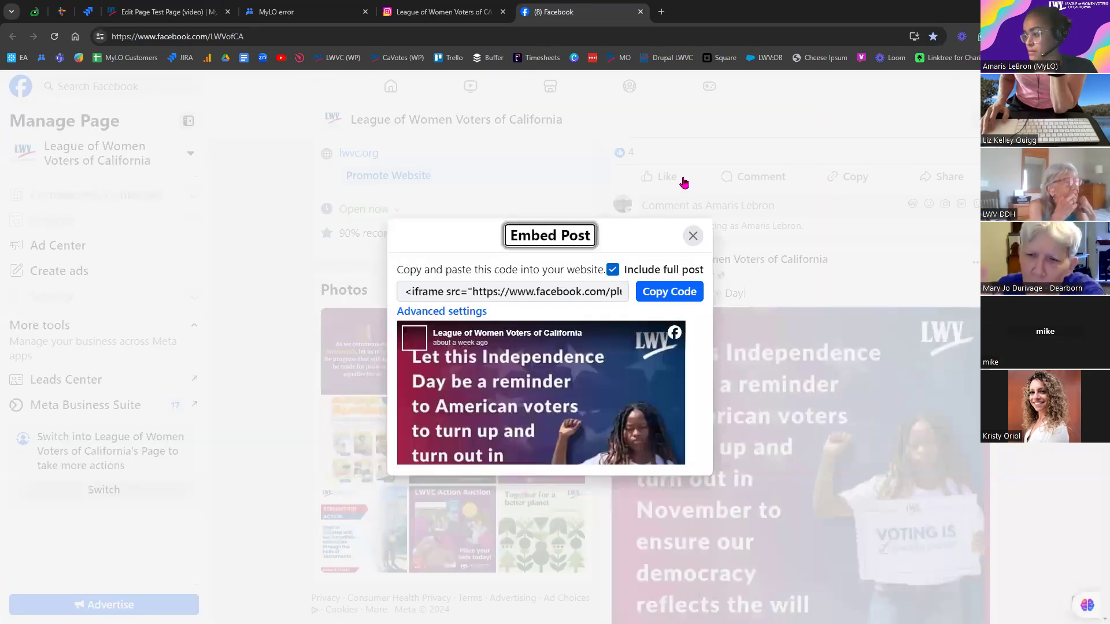
left_click(694, 138)
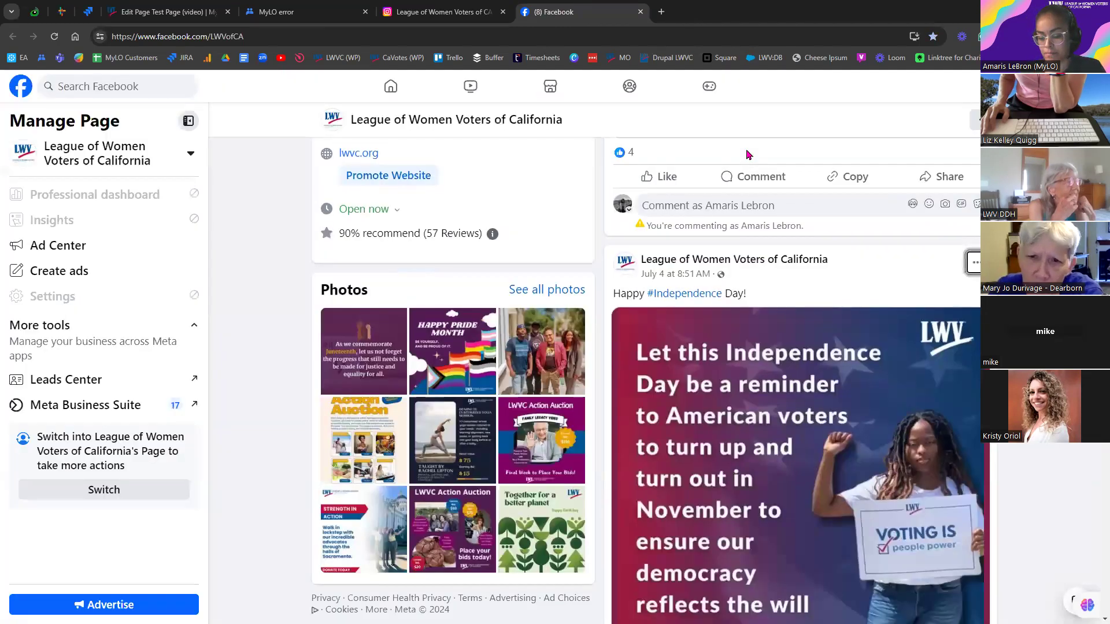
key("ctrl+plus")
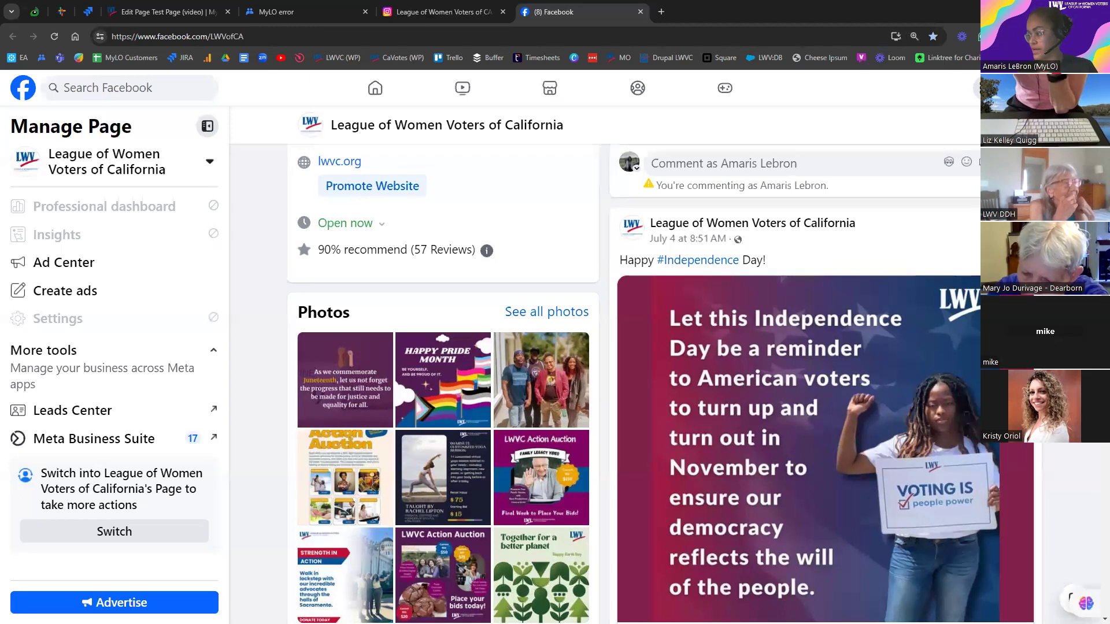
key("Return")
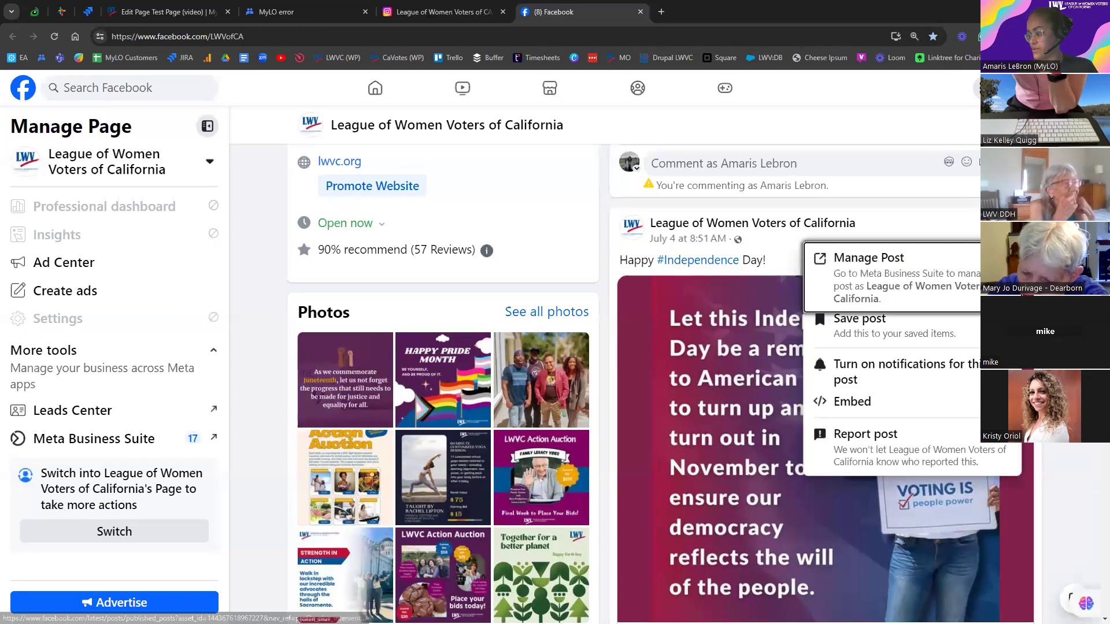
left_click(952, 414)
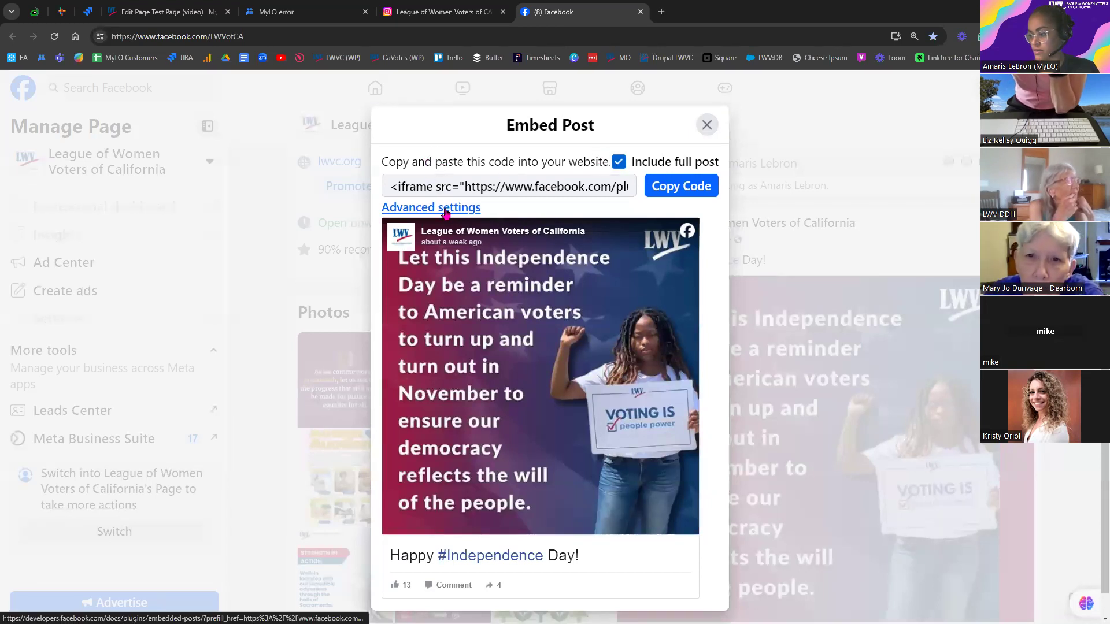
- Compare the post's embed preview with and without the Include full post option
left_click(618, 169)
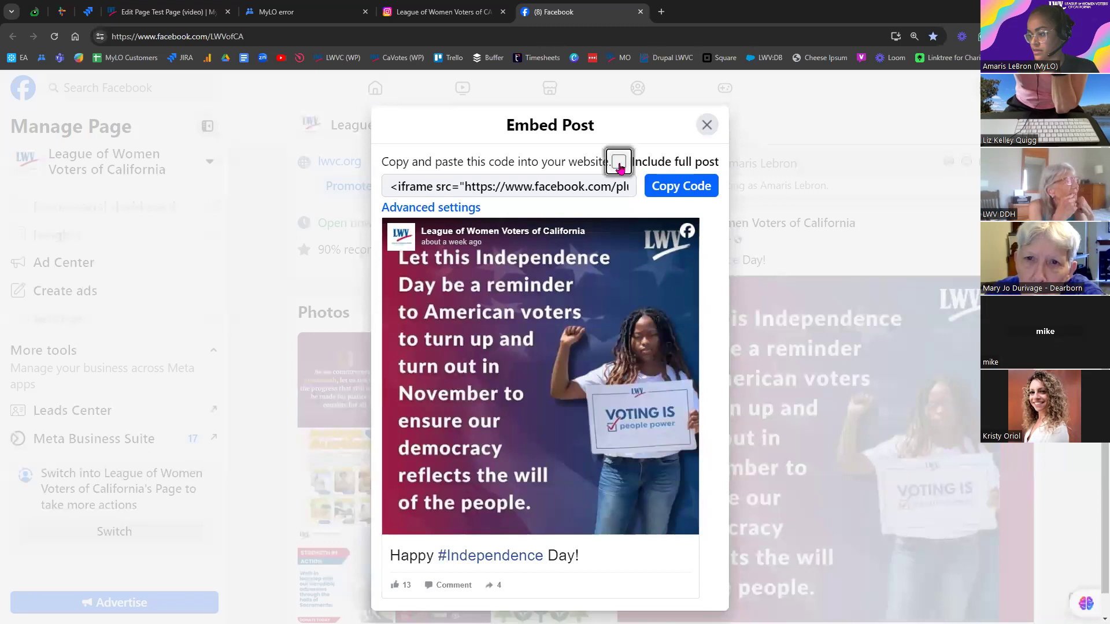
left_click(619, 184)
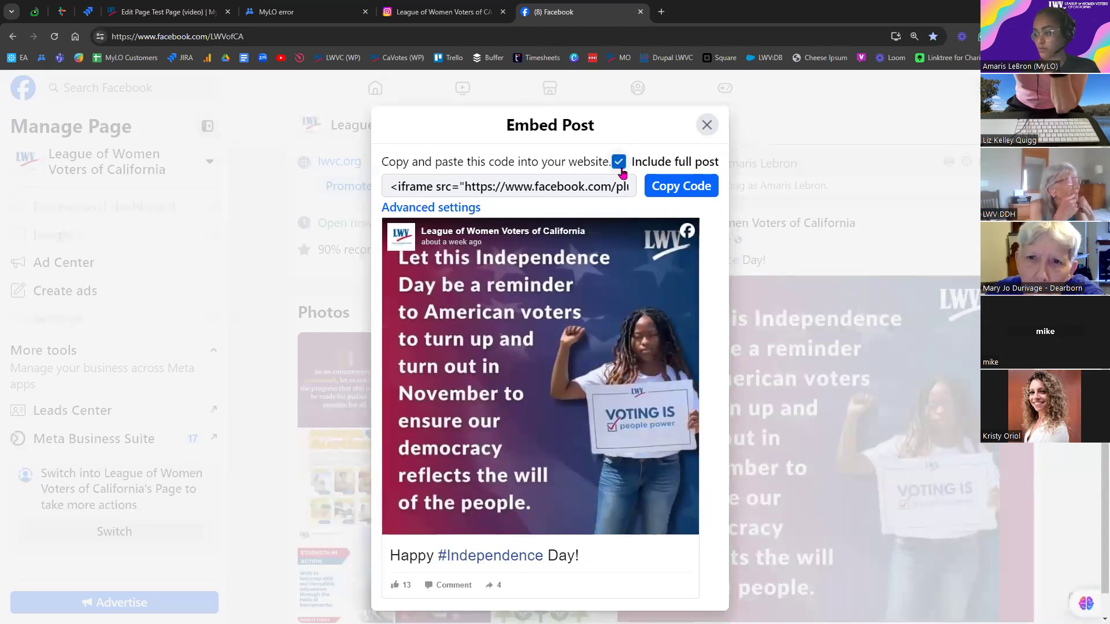
left_click(619, 164)
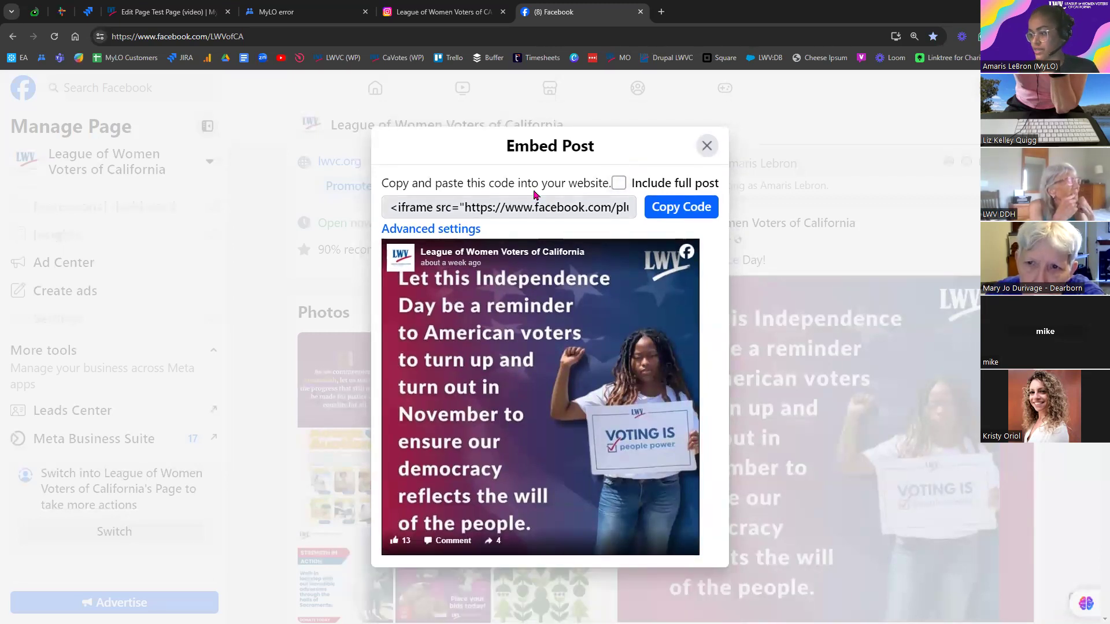
- Open the embed's advanced settings and examine the Code Generator's pixel width field and the settings table
left_click(440, 231)
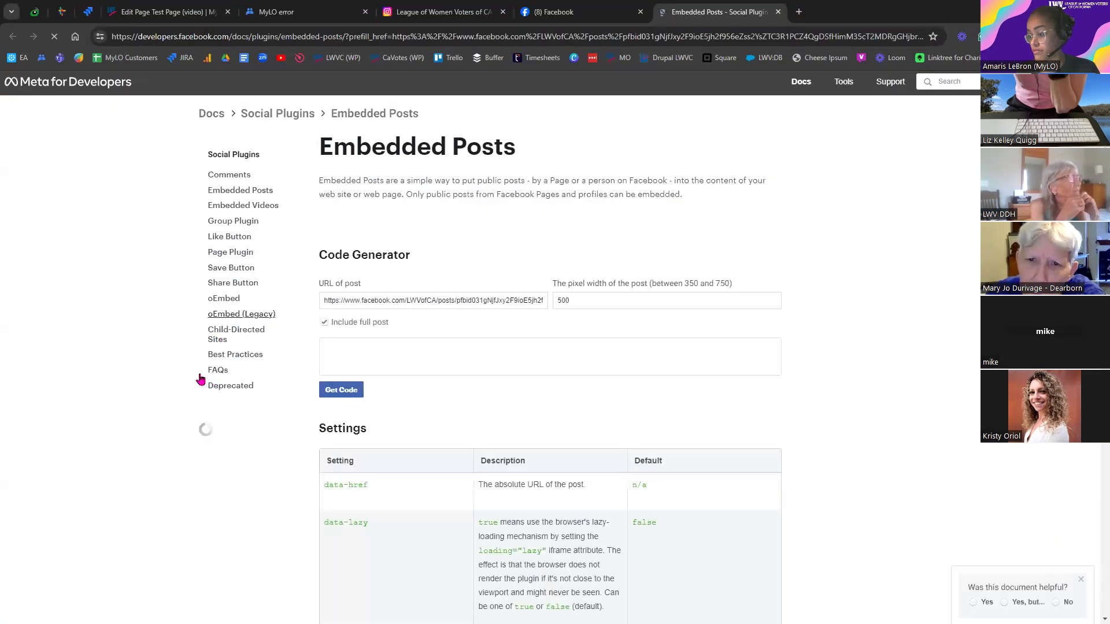
scroll(145, 395, "down", 2)
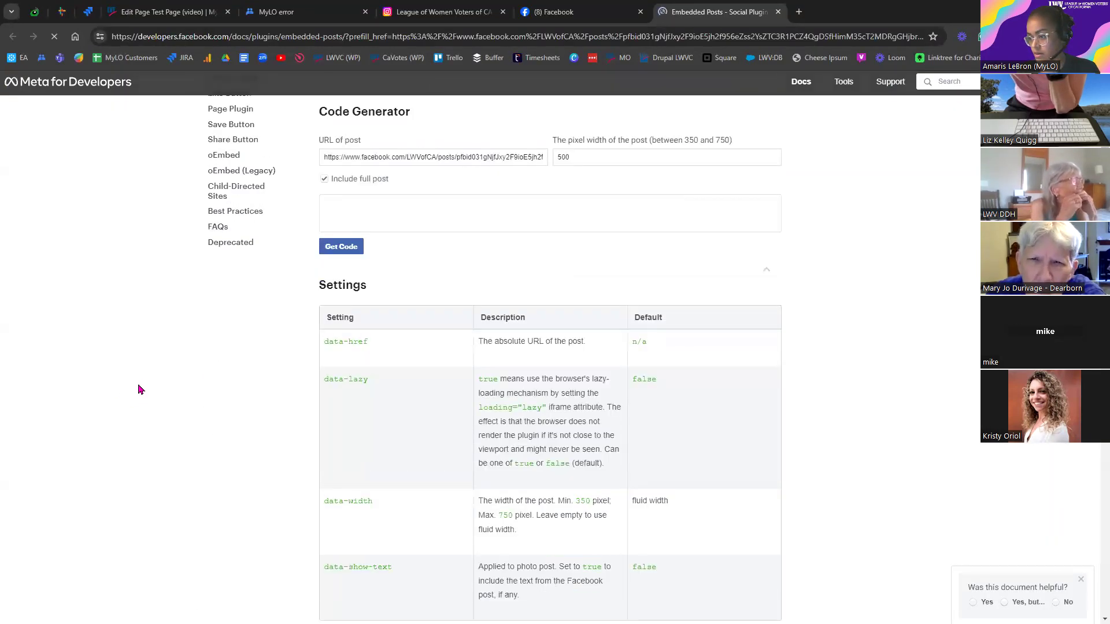
scroll(139, 389, "down", 1)
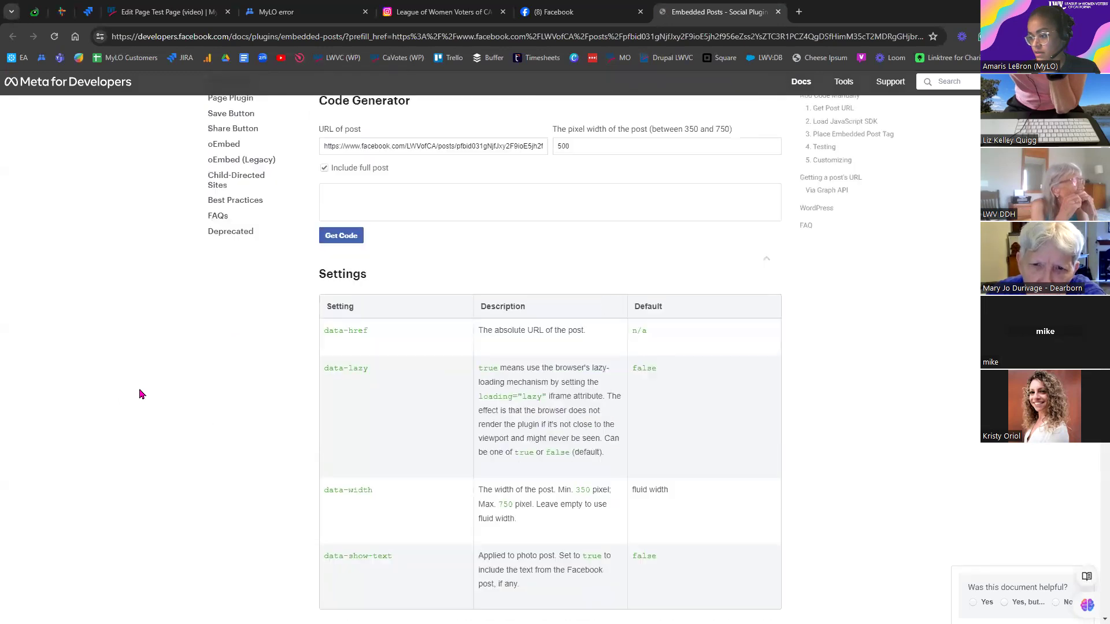
scroll(331, 507, "up", 3)
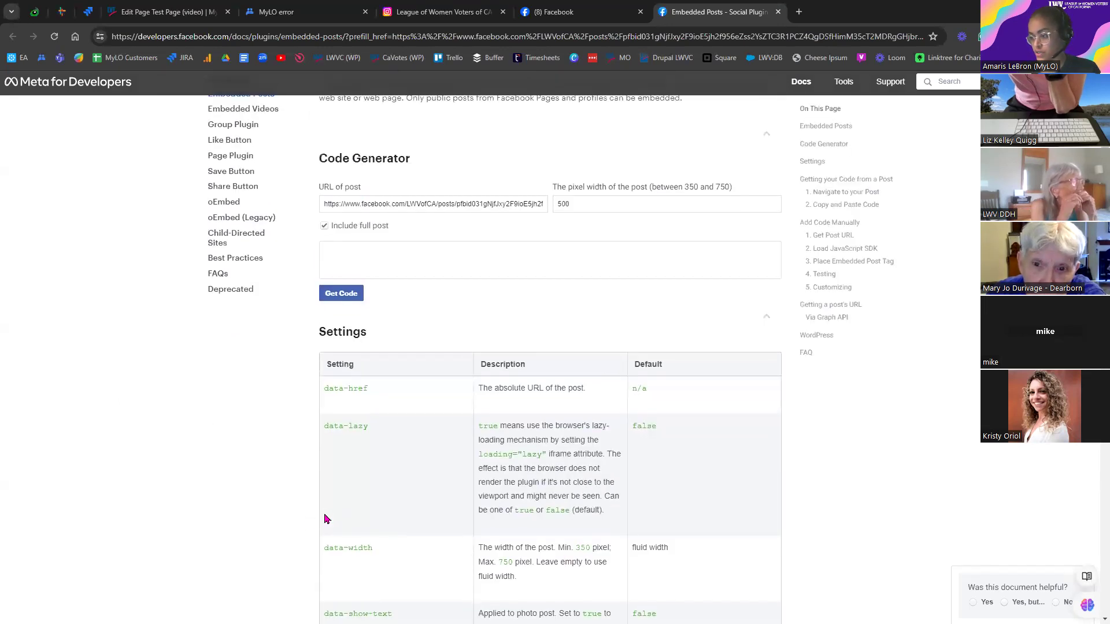
left_click(557, 302)
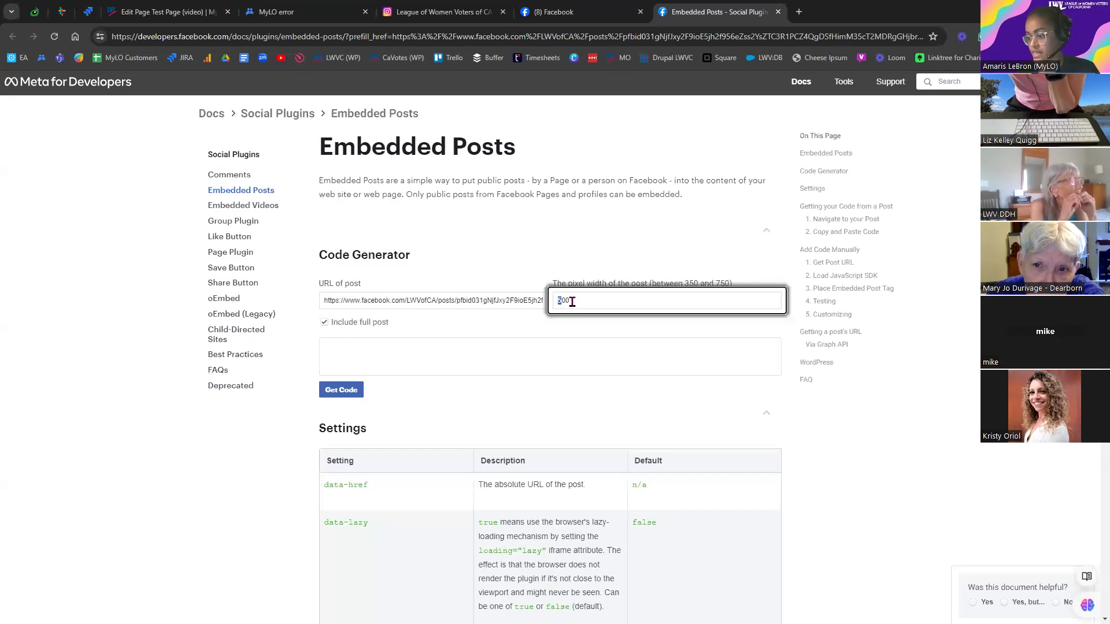
double_click(564, 300)
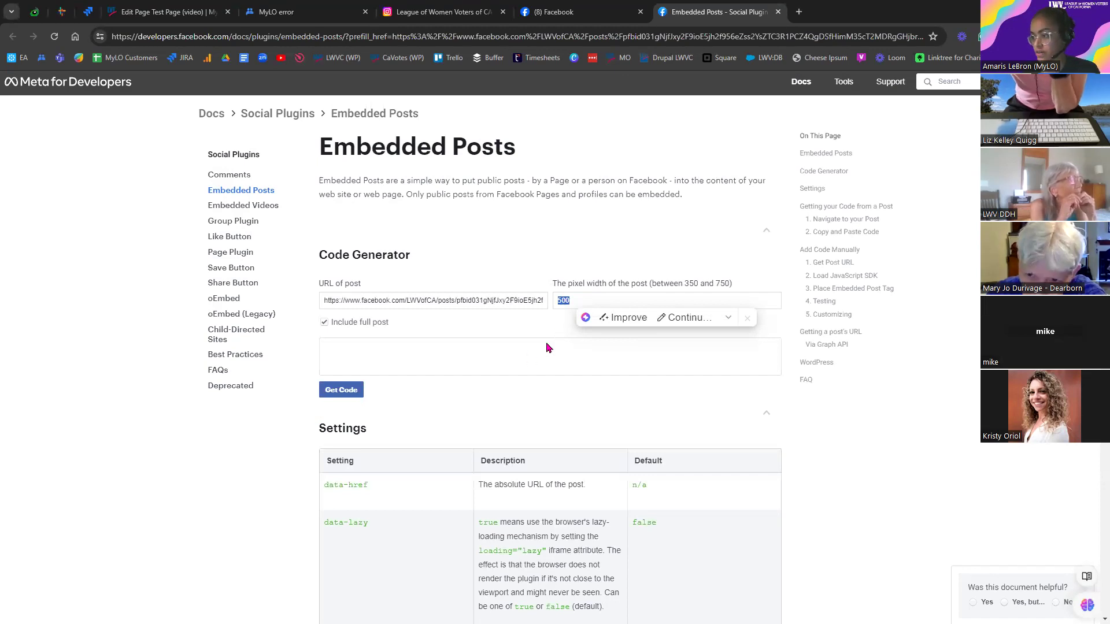
- Return to the Facebook Embed Post dialog, enable Include full post and copy the embed code
left_click(571, 13)
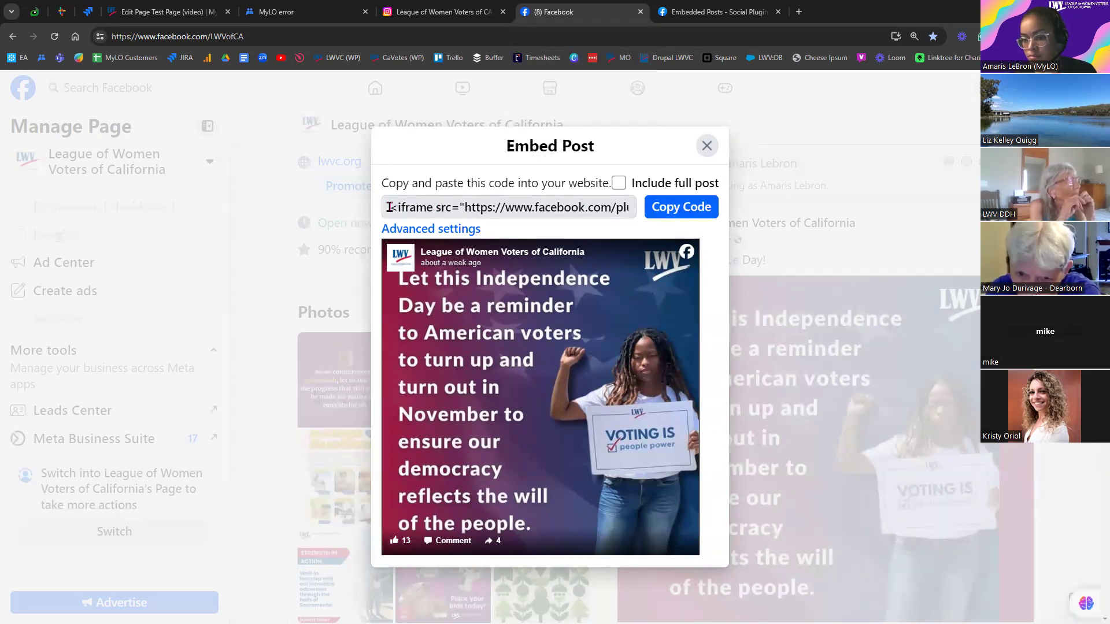
left_click(619, 184)
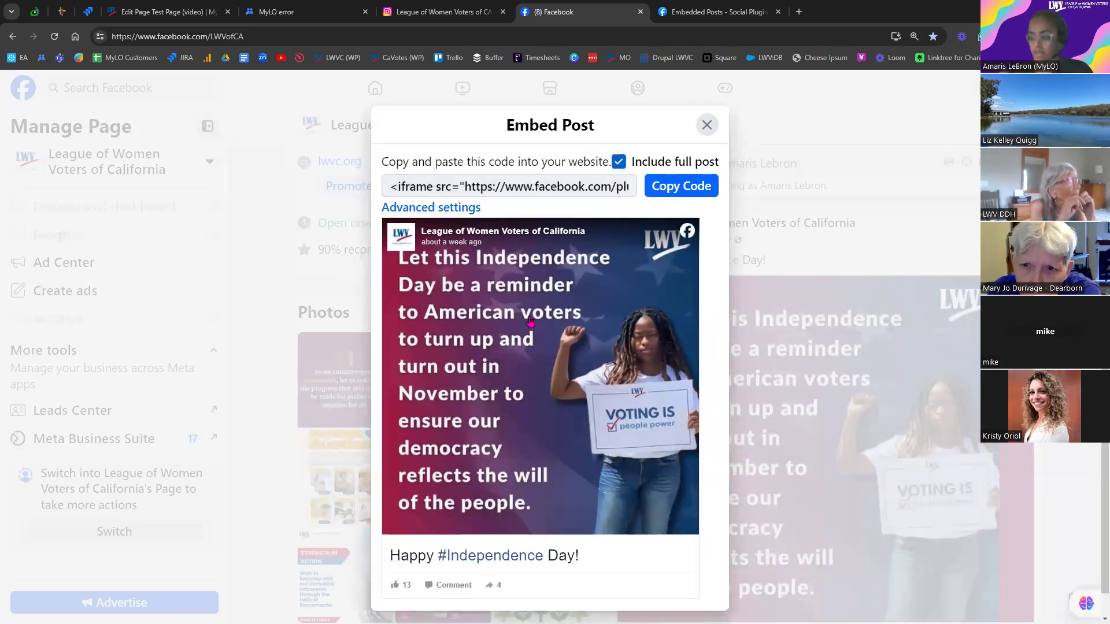
left_click(621, 163)
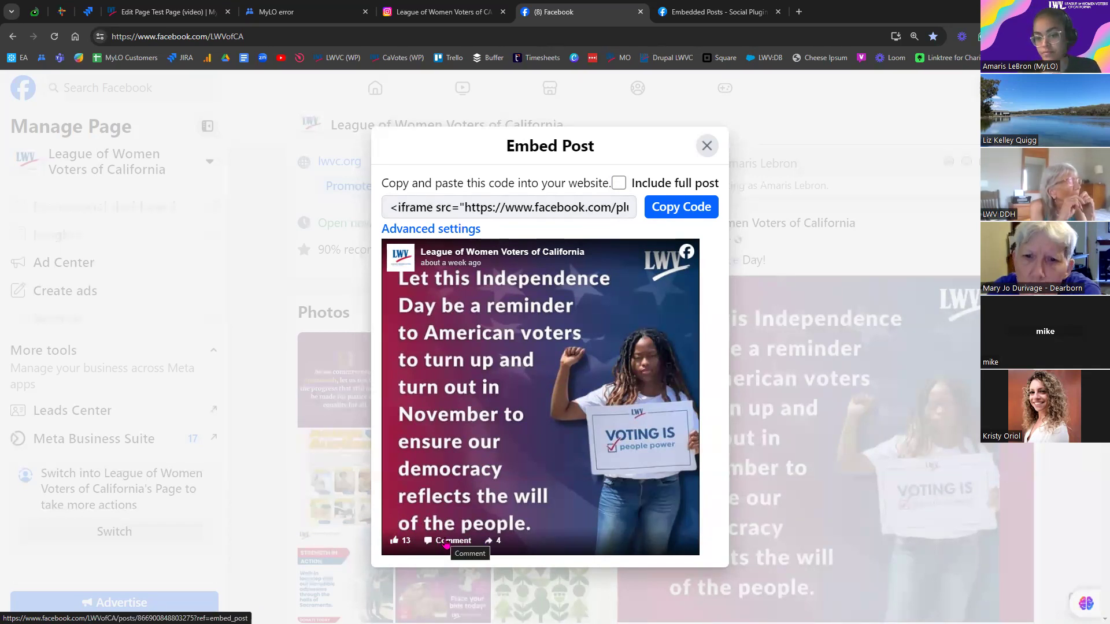
left_click(618, 183)
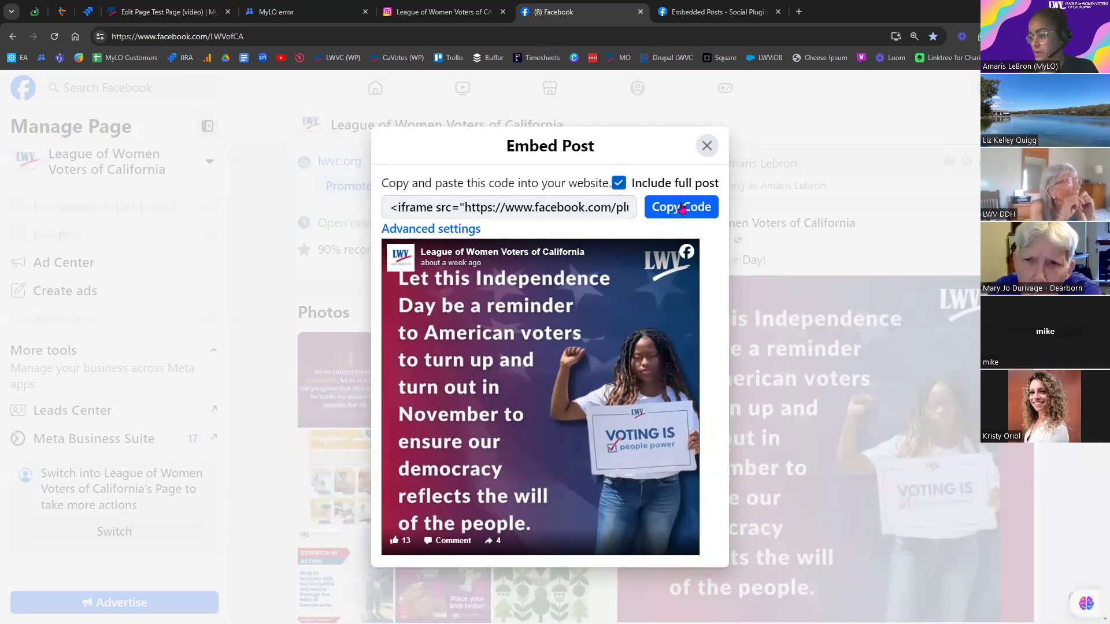
left_click(682, 186)
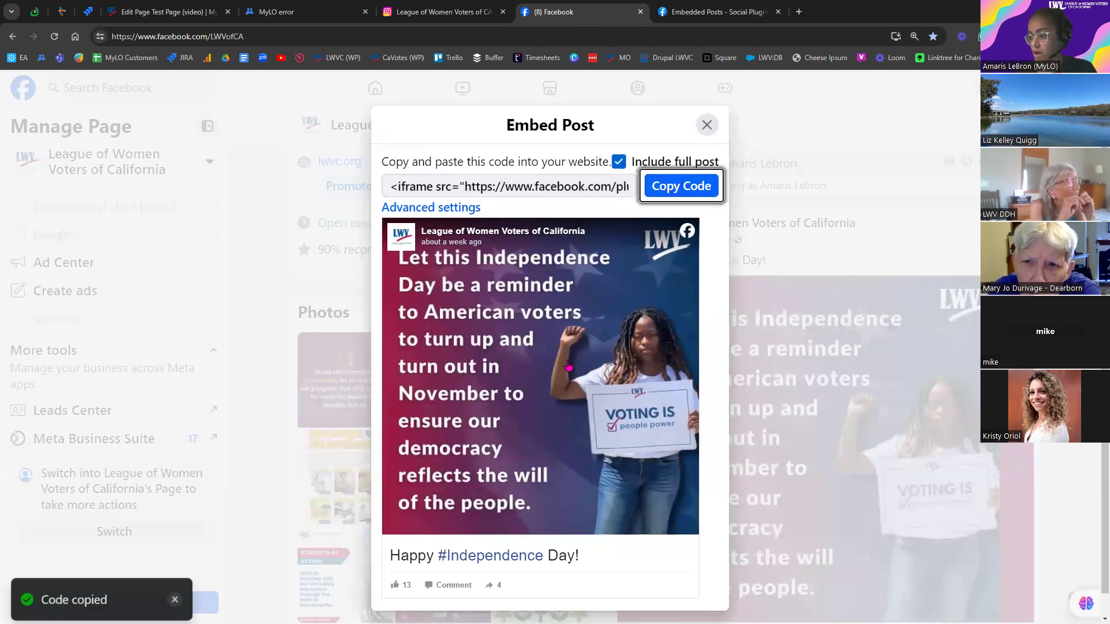
- Switch to the Test Page (video) edit form and set the Body text format to Full HTML (use with care)
left_click(156, 7)
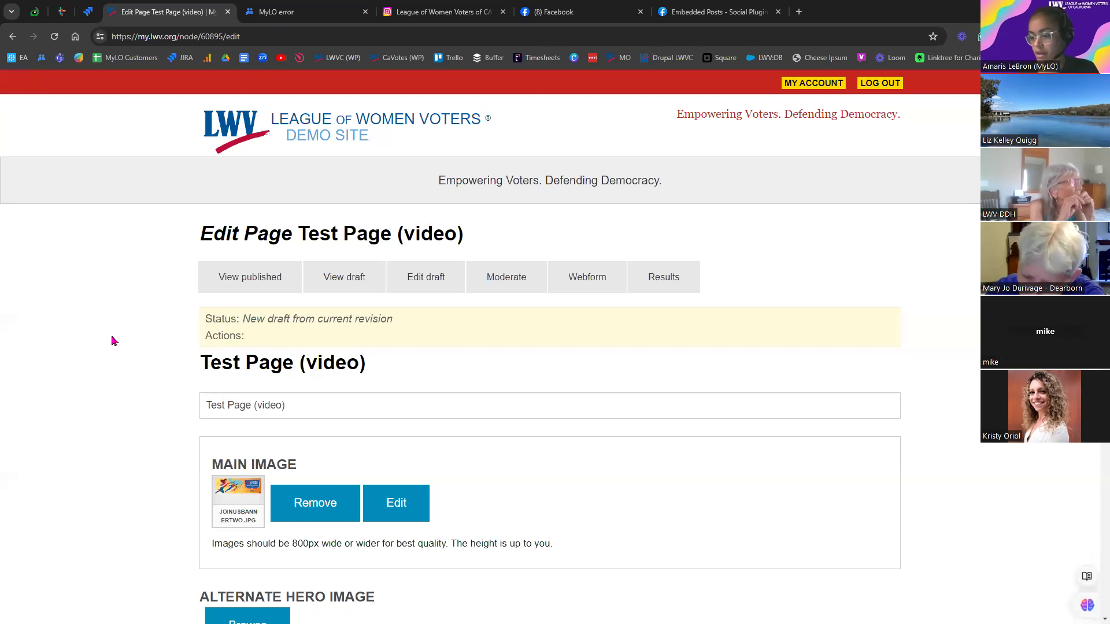
scroll(148, 365, "down", 8)
scroll(149, 366, "down", 7)
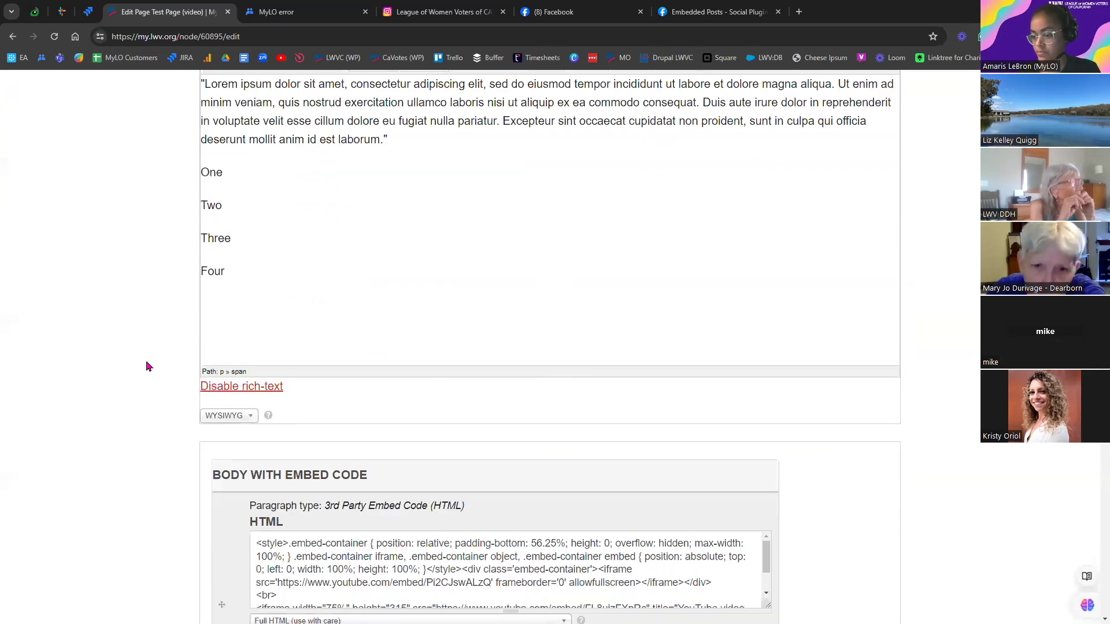
scroll(473, 400, "up", 5)
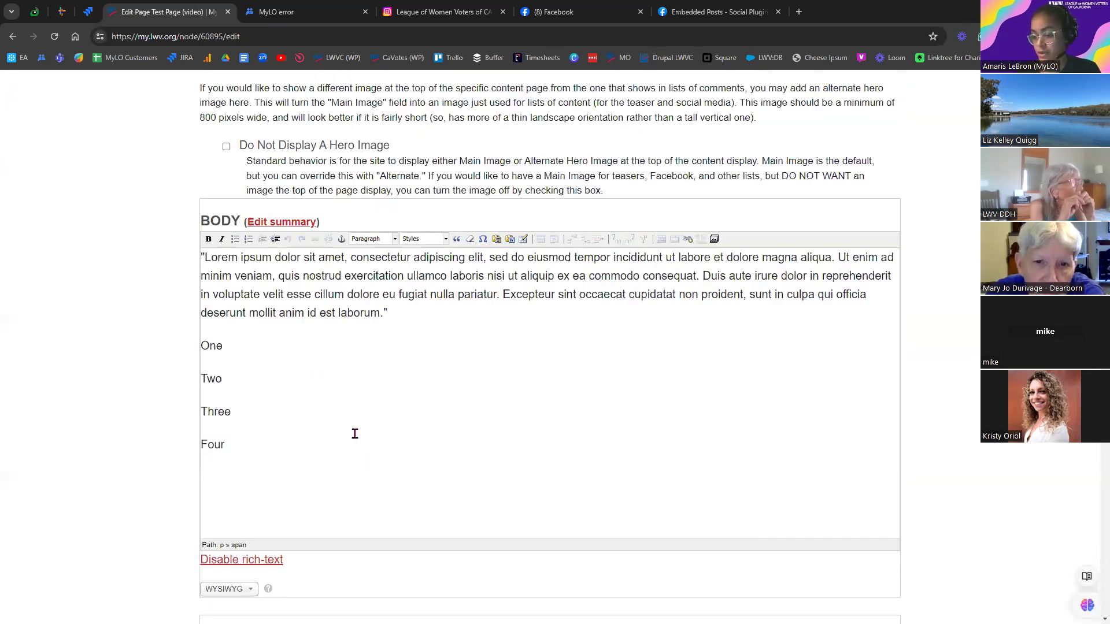
left_click(238, 590)
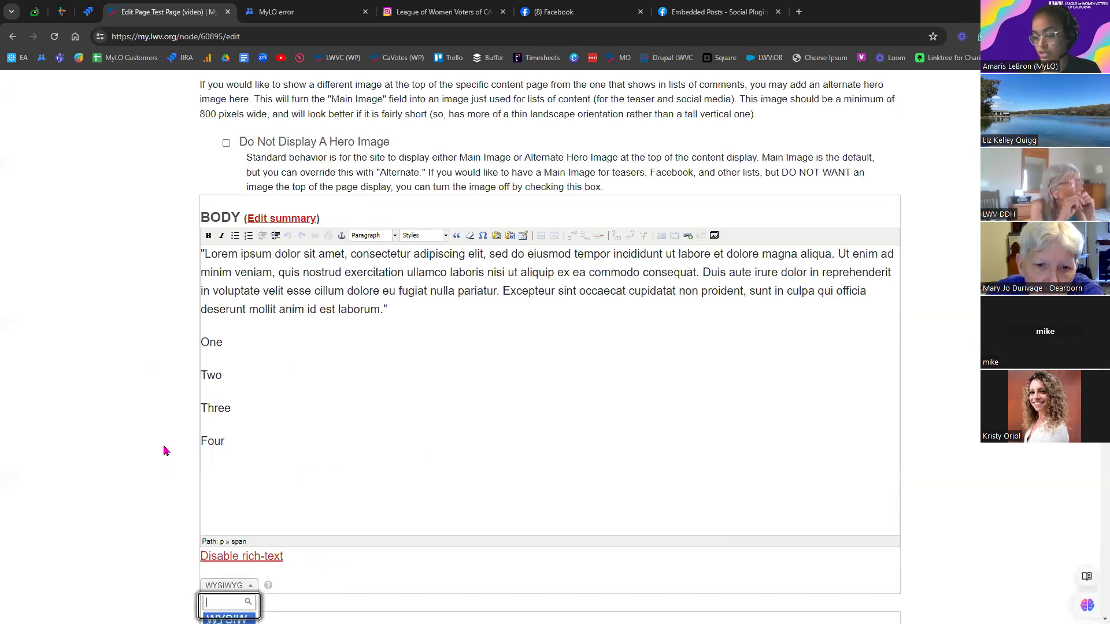
scroll(165, 451, "down", 3)
left_click(231, 484)
- Replace the YouTube code in the first 3rd Party Embed Code (HTML) block with the copied Facebook post iframe code
scroll(153, 409, "down", 5)
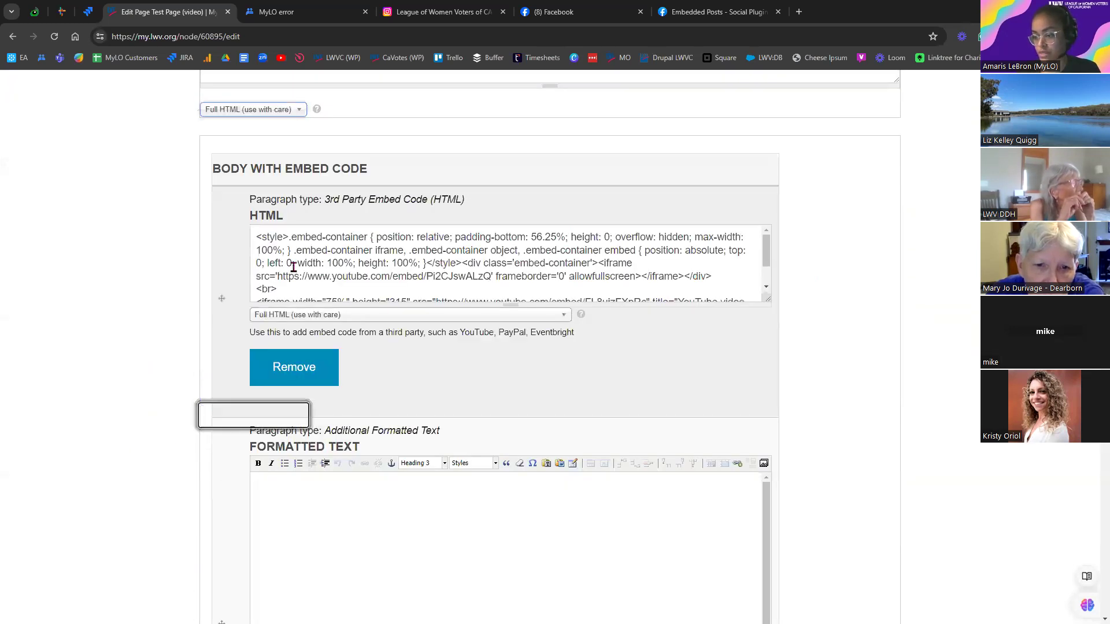
left_click_drag(258, 237, 408, 297)
scroll(462, 265, "down", 1)
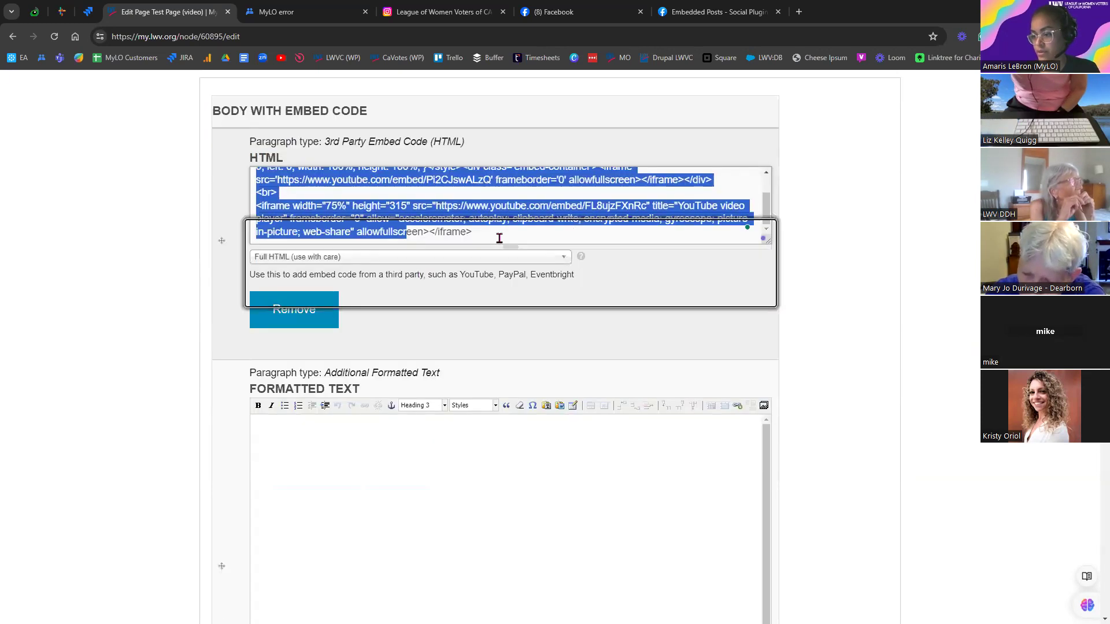
key("BackSpace")
scroll(294, 214, "up", 1)
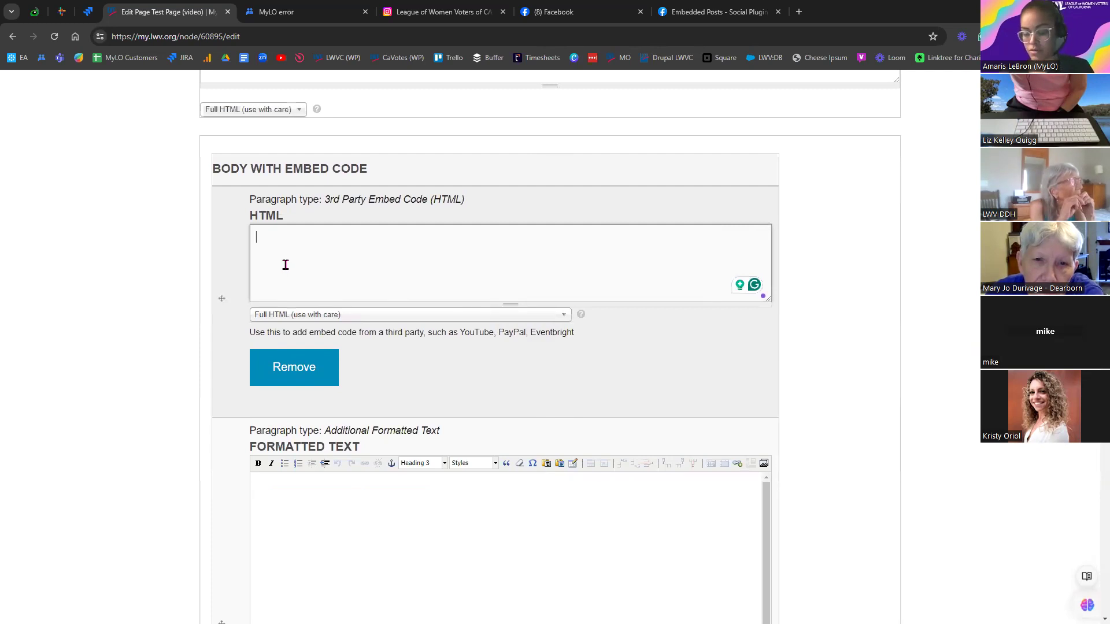
type("<iframe src=\"https://www.facebook.com/plugins/post.php?href=https%3A%2F%2Fwww.facebook.com%2FLWVofCA%2Fposts%2Fpfbid031gNjfJxy2F9ioE5jh2f956eZss2YsZTC3R1PCZ4QgDSfHimM35cT2MDRgGHjbr51l&show_text=true&width=500\" width=\"500\" height=\"600\" style=\"border:none;overflow:hidden\" scrolling=\"no\" frameborder=\"0\" allowfullscreen=\"true\" allow=\"autoplay; clipboard-write; encrypted-media; picture-in-picture; web-share\"></iframe>")
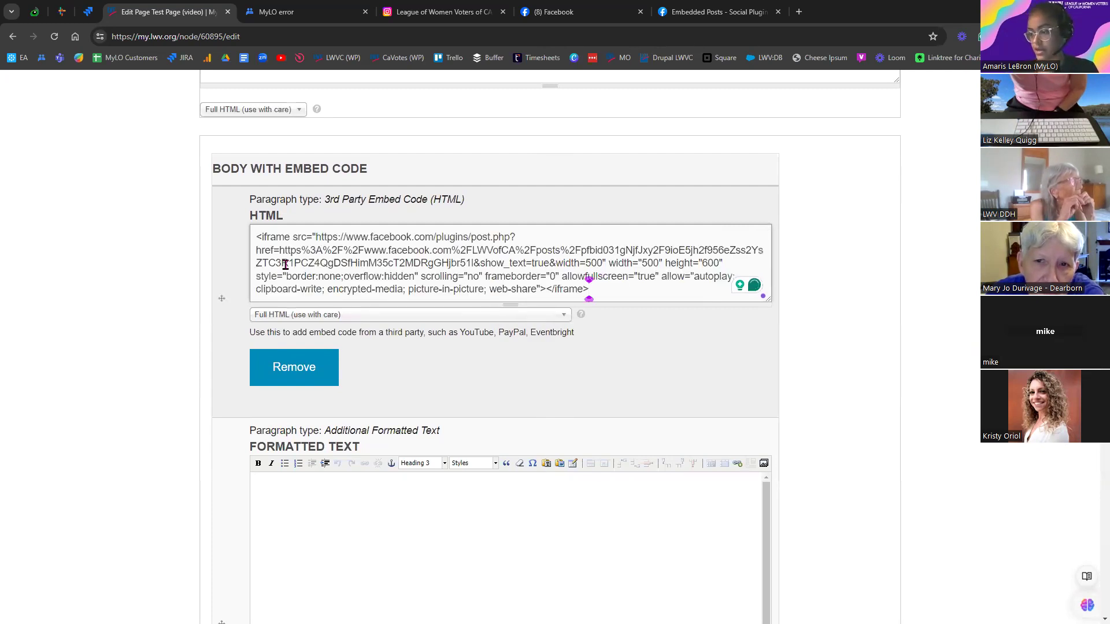
- Examine the width attribute in the pasted Facebook iframe code
double_click(645, 264)
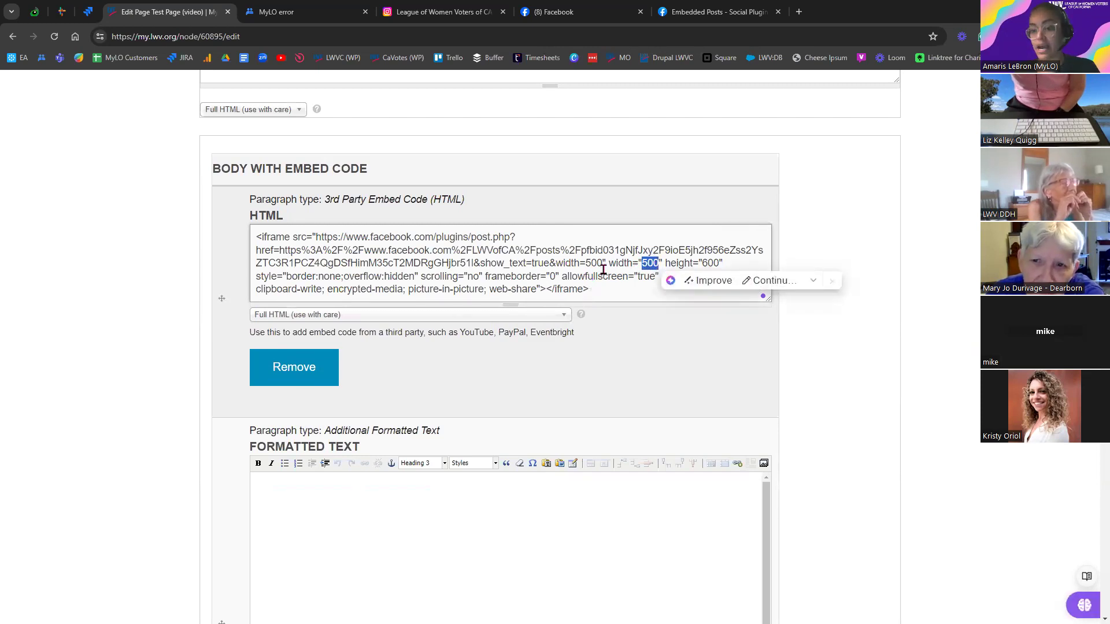
left_click(616, 289)
right_click(538, 251)
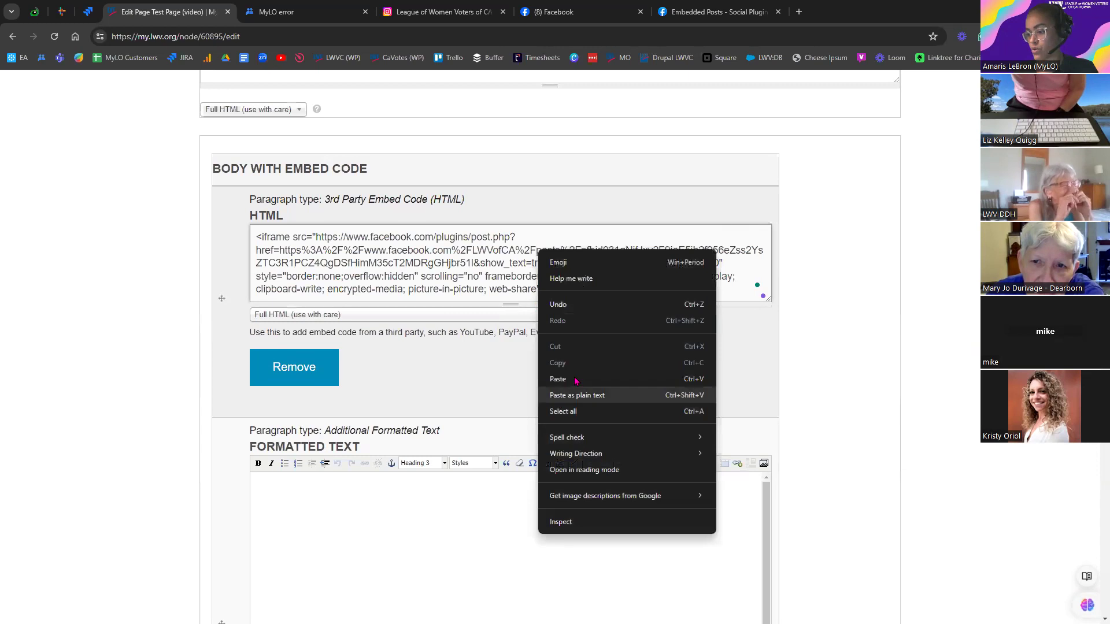
left_click(639, 244)
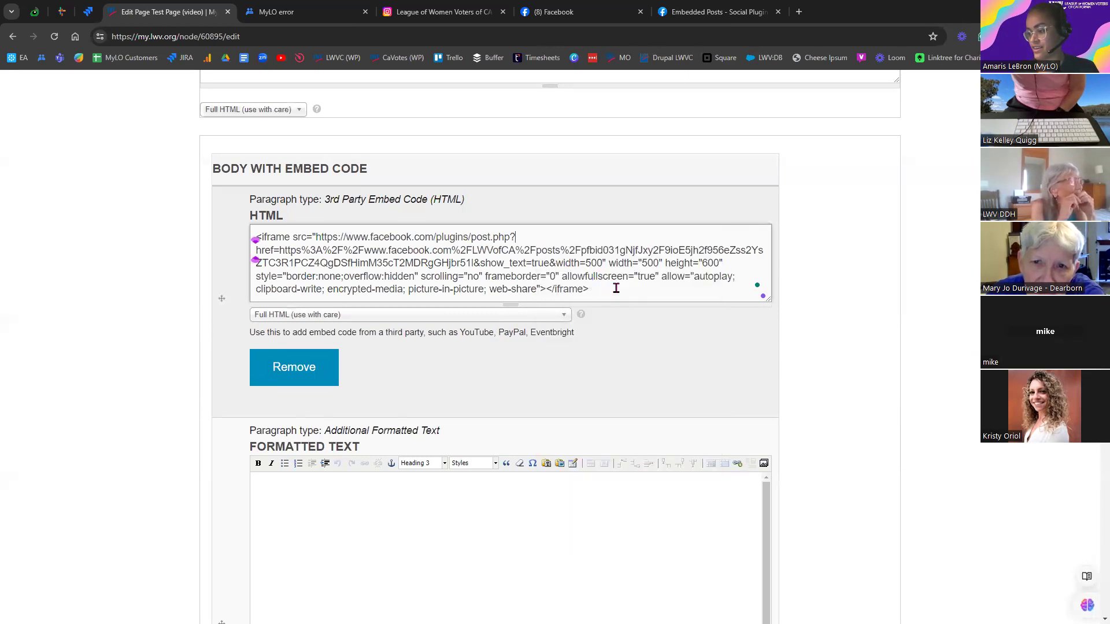
left_click_drag(640, 264, 657, 264)
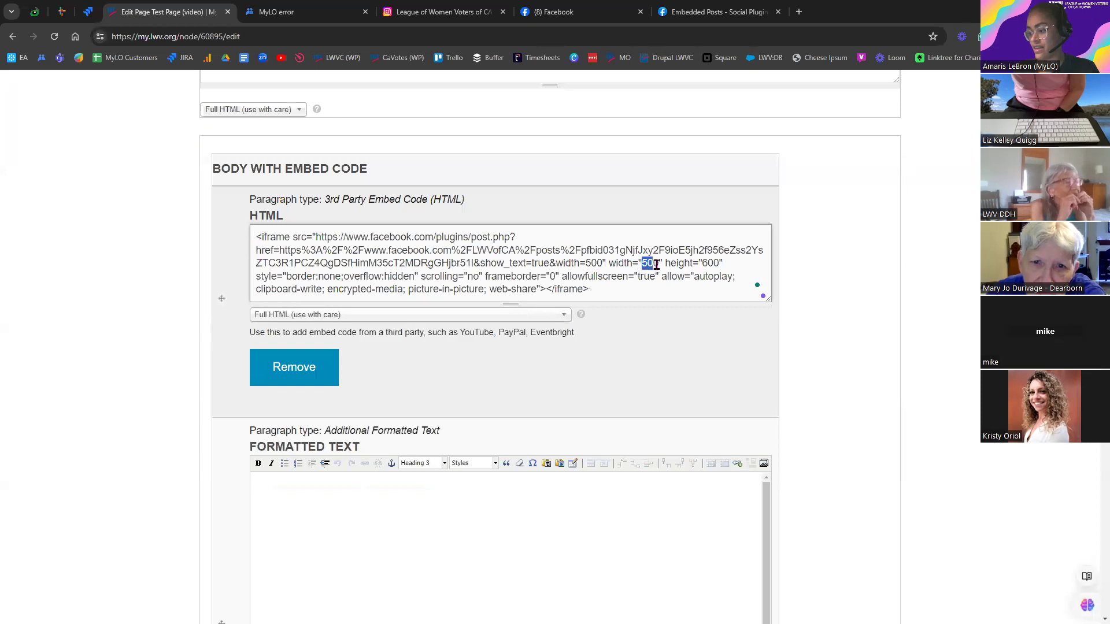
left_click(630, 290)
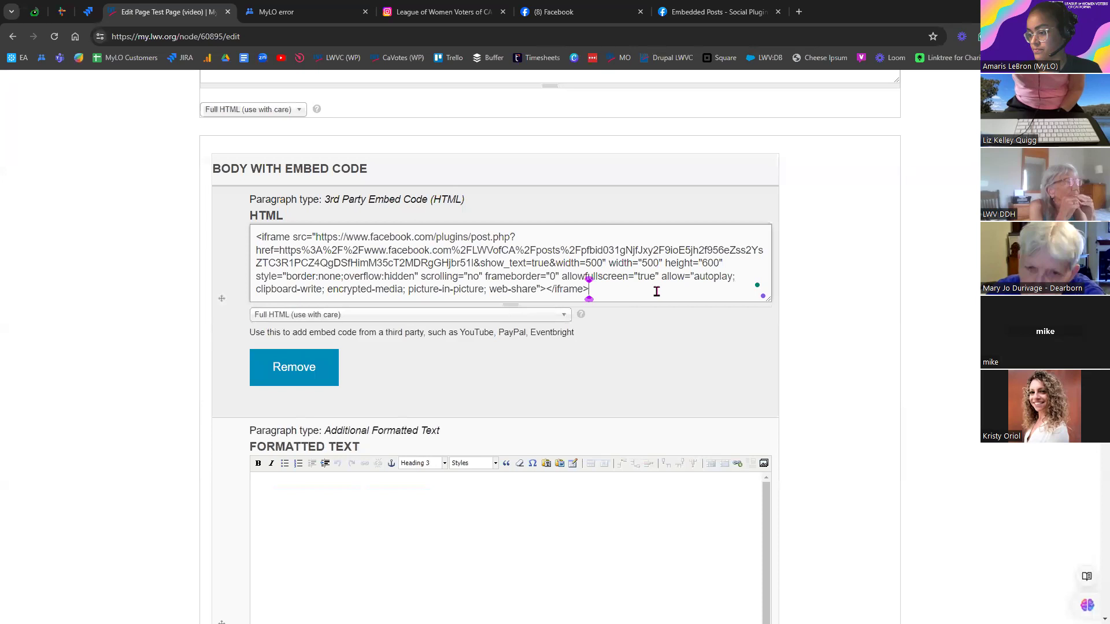
- Save the edited Test Page (video)
scroll(129, 419, "down", 10)
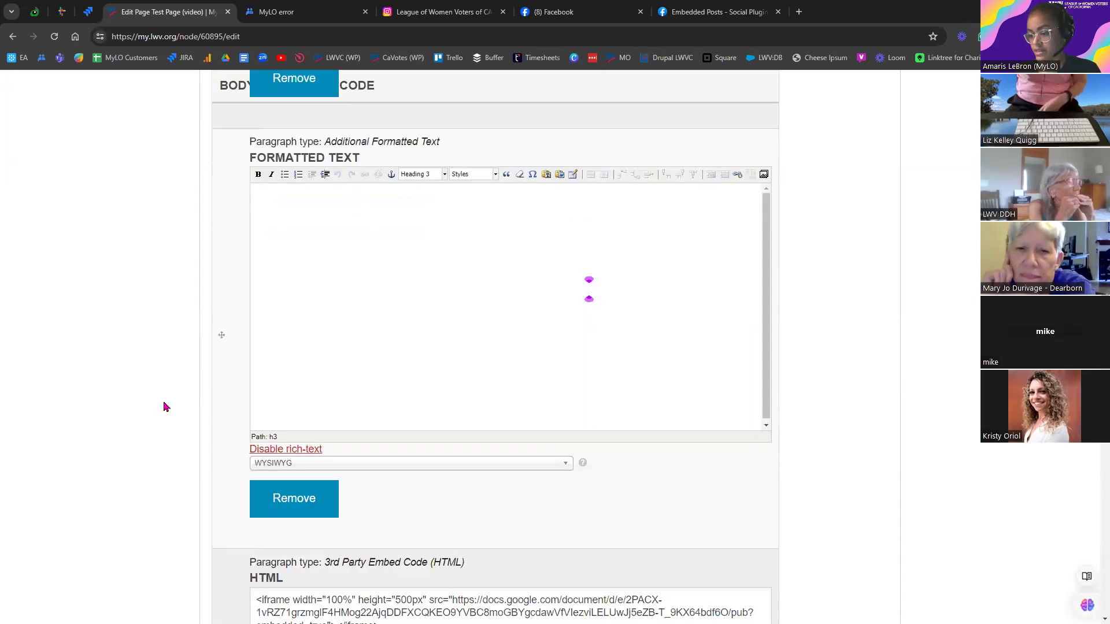
scroll(162, 418, "down", 20)
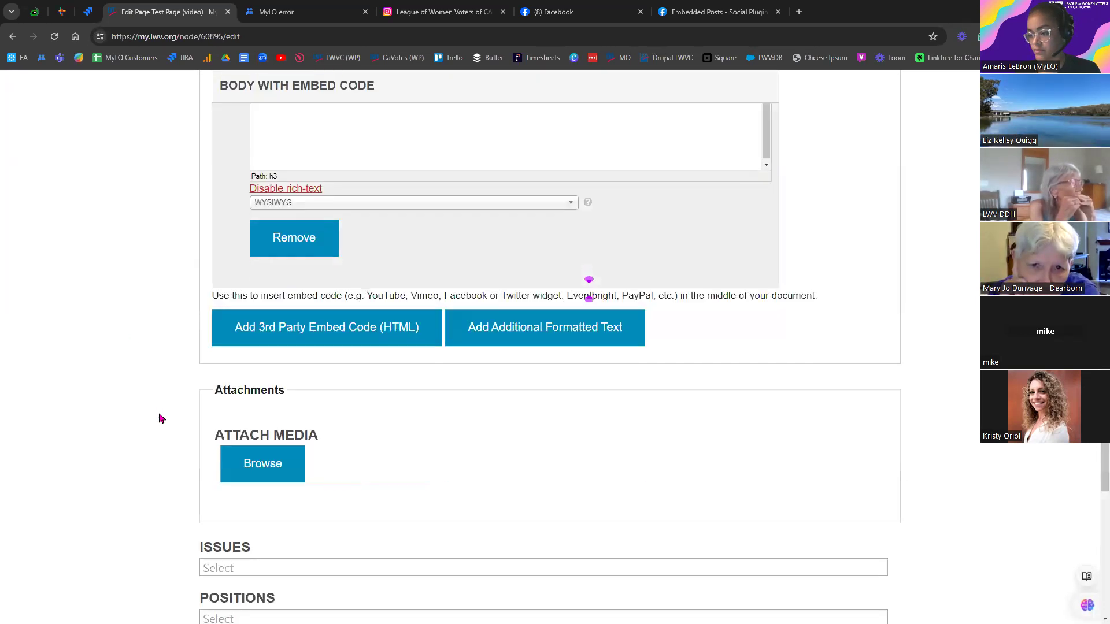
scroll(154, 423, "down", 2)
left_click(236, 428)
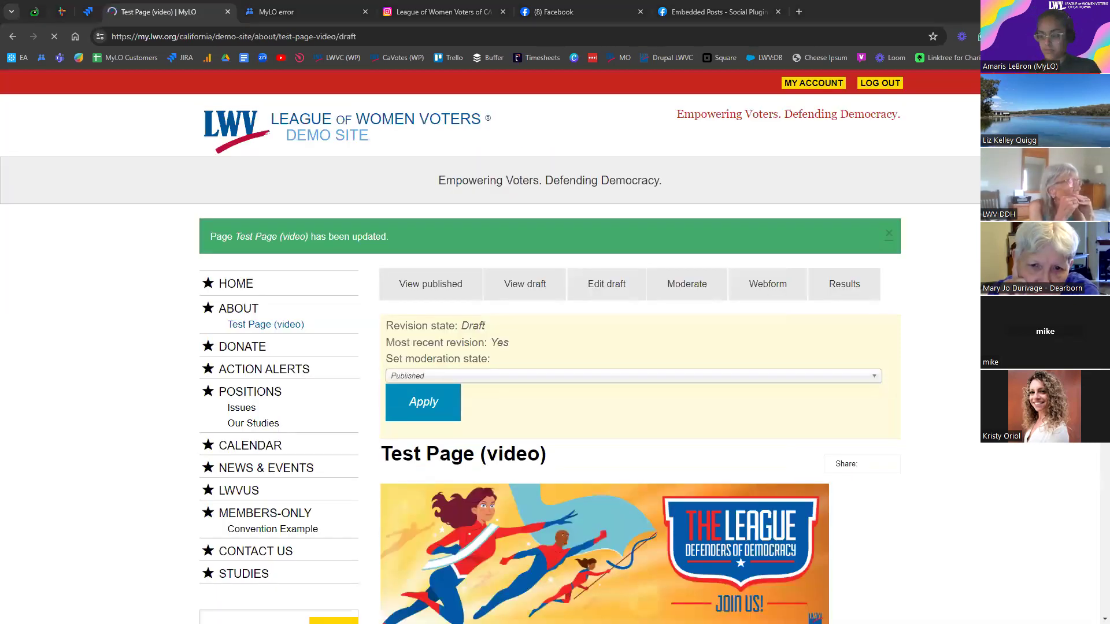
- Check the saved draft of Test Page (video) for the embedded Facebook post below the Body text
scroll(452, 435, "down", 10)
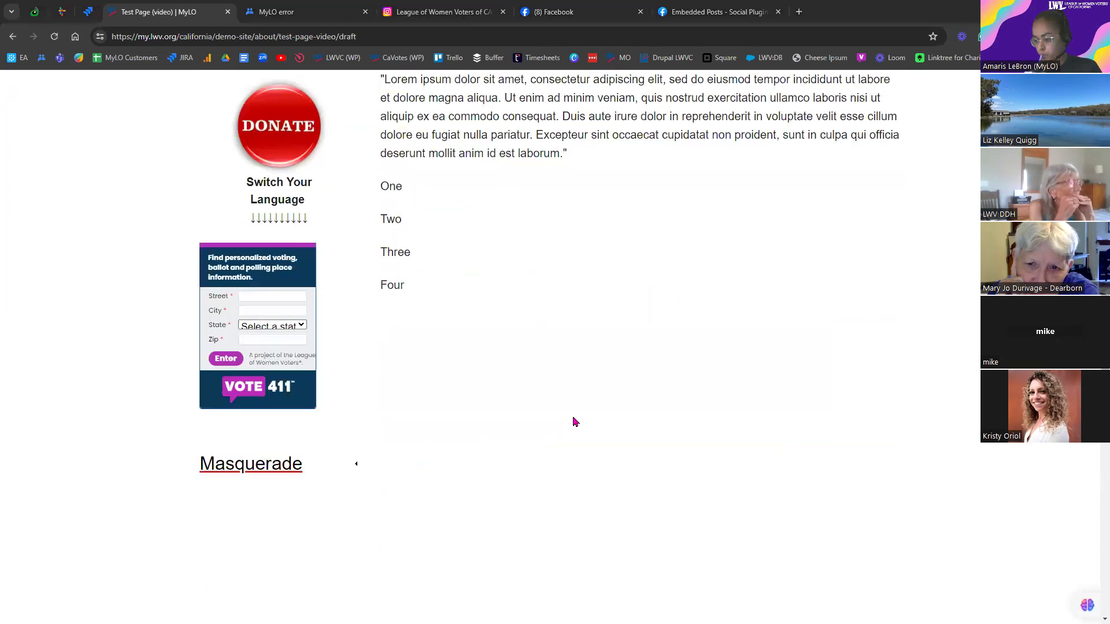
scroll(572, 428, "down", 3)
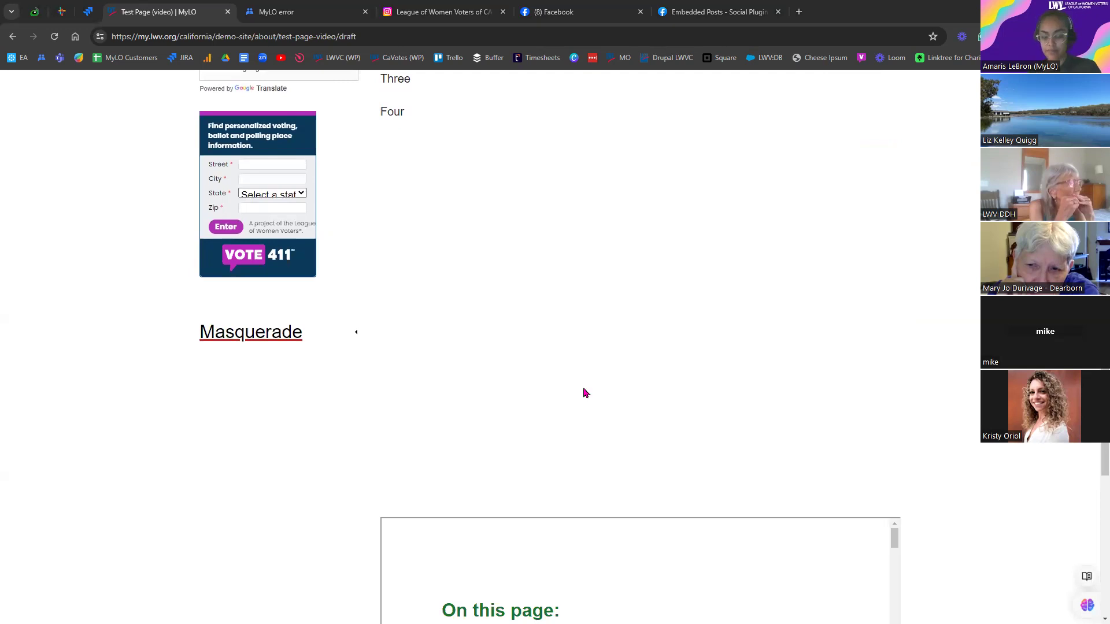
scroll(612, 388, "up", 1)
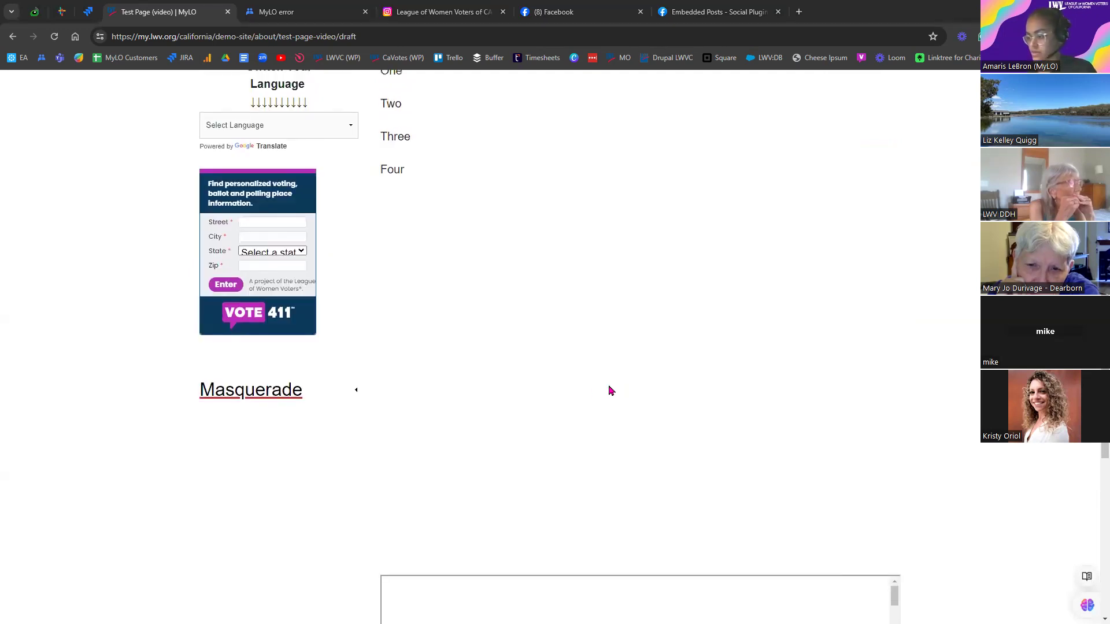
scroll(610, 392, "up", 1)
scroll(611, 400, "up", 10)
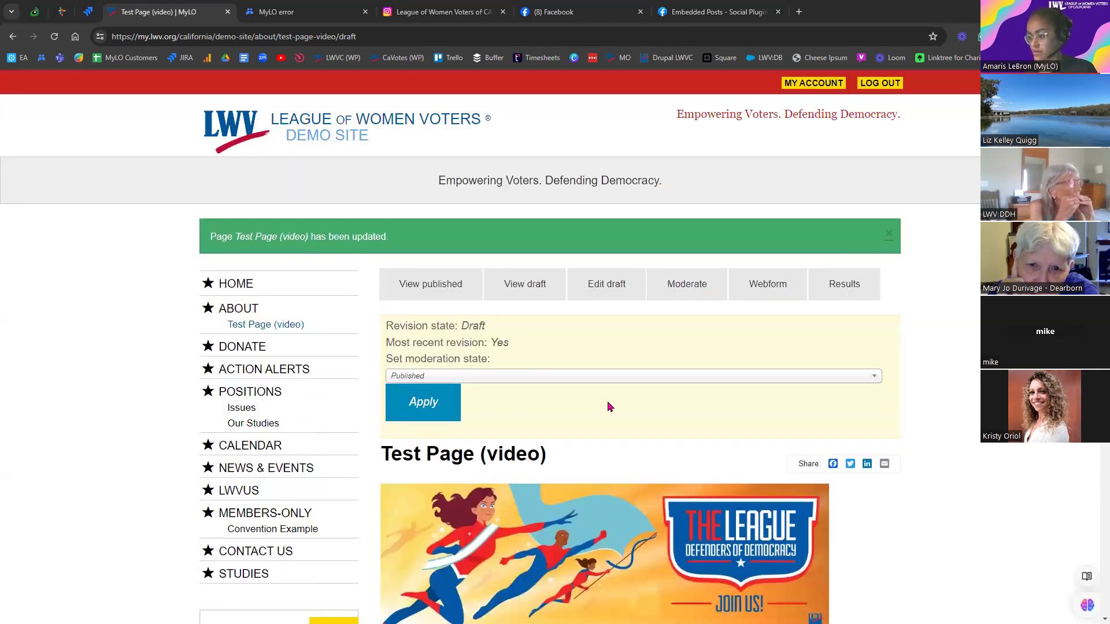
- Open the Test Page (video) draft for editing and copy the Facebook iframe code from the first 3rd Party Embed Code (HTML) block
left_click(610, 286)
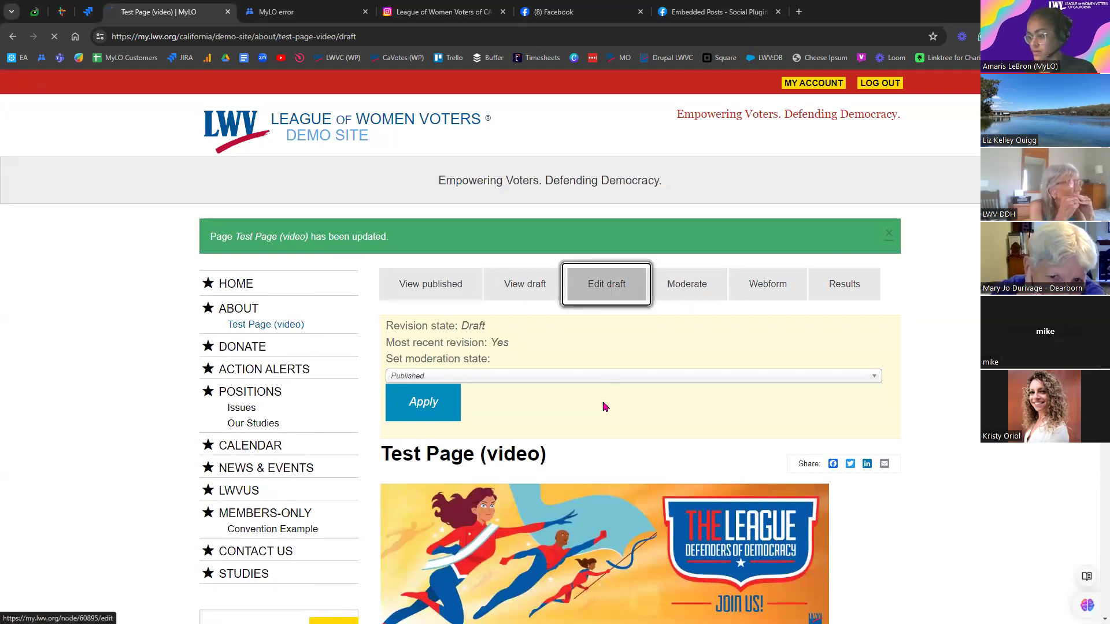
scroll(601, 406, "down", 15)
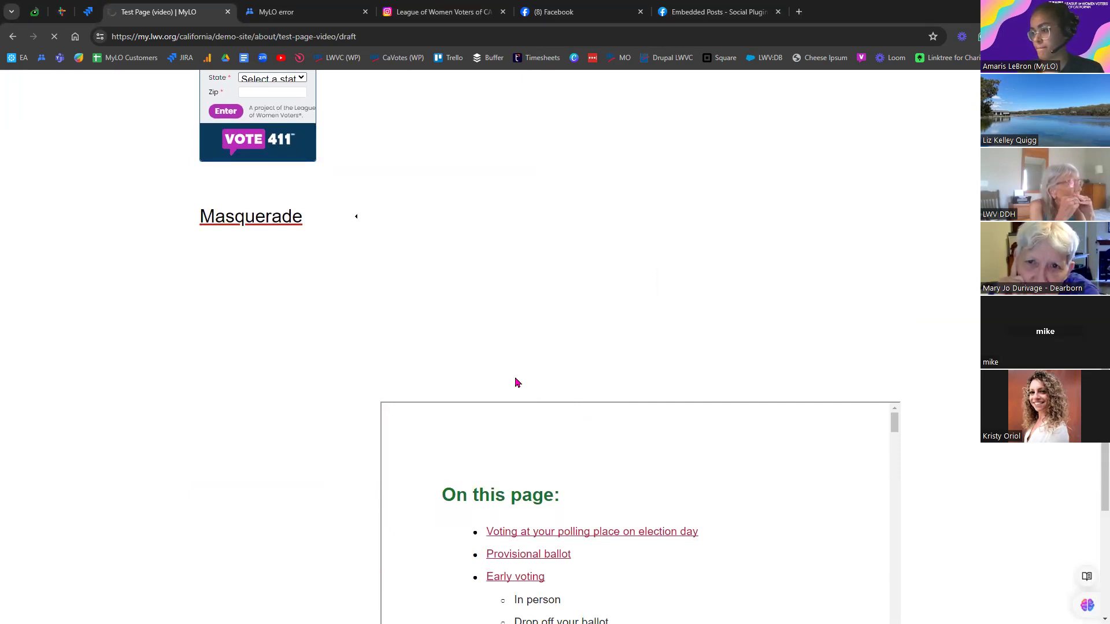
scroll(514, 380, "down", 9)
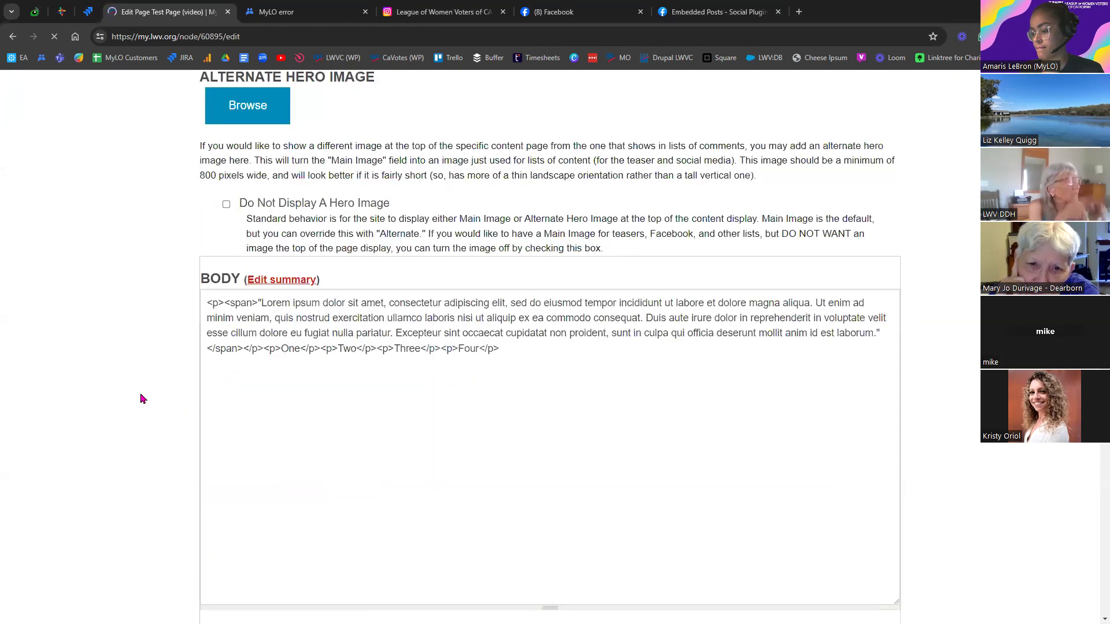
scroll(141, 399, "down", 6)
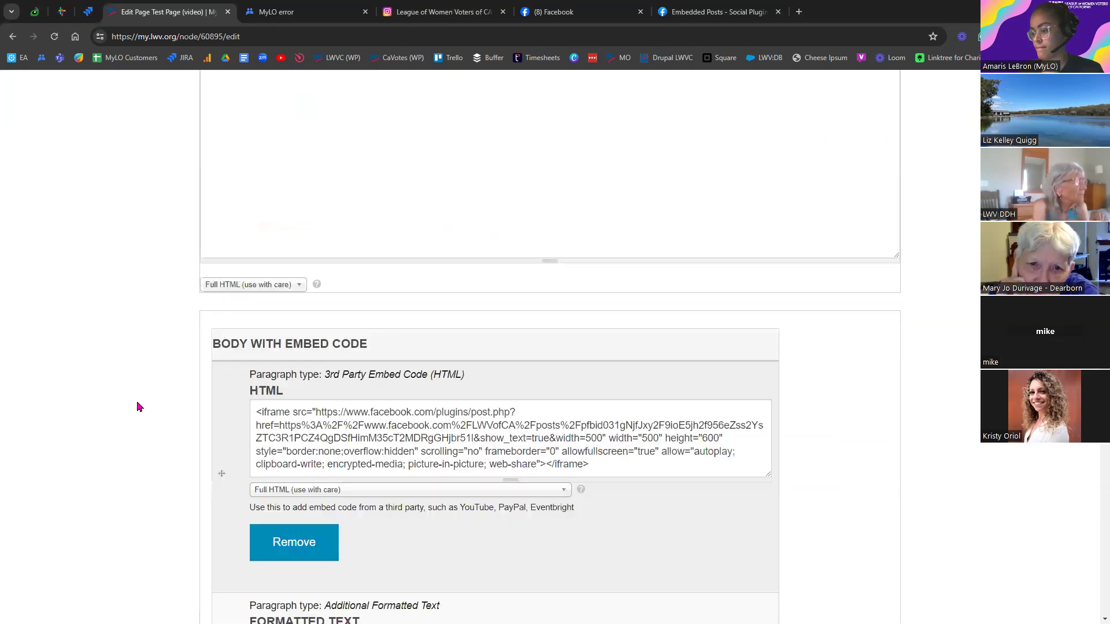
left_click(393, 439)
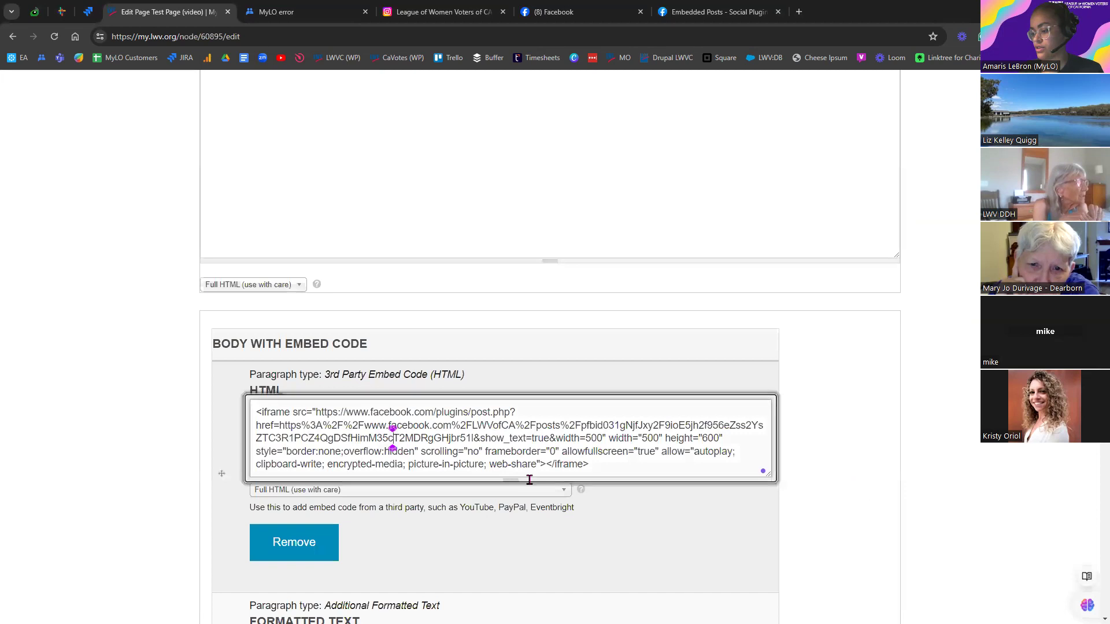
- Paste the Facebook post iframe code on a new line after the last paragraph in the Body field
scroll(273, 406, "up", 5)
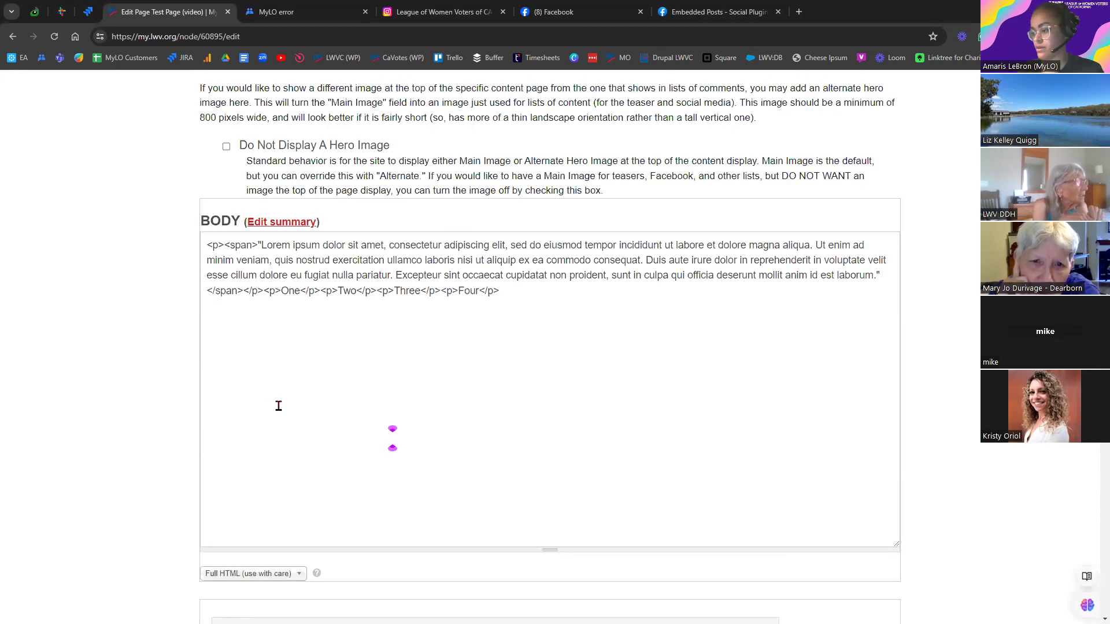
scroll(270, 414, "down", 2)
left_click(533, 199)
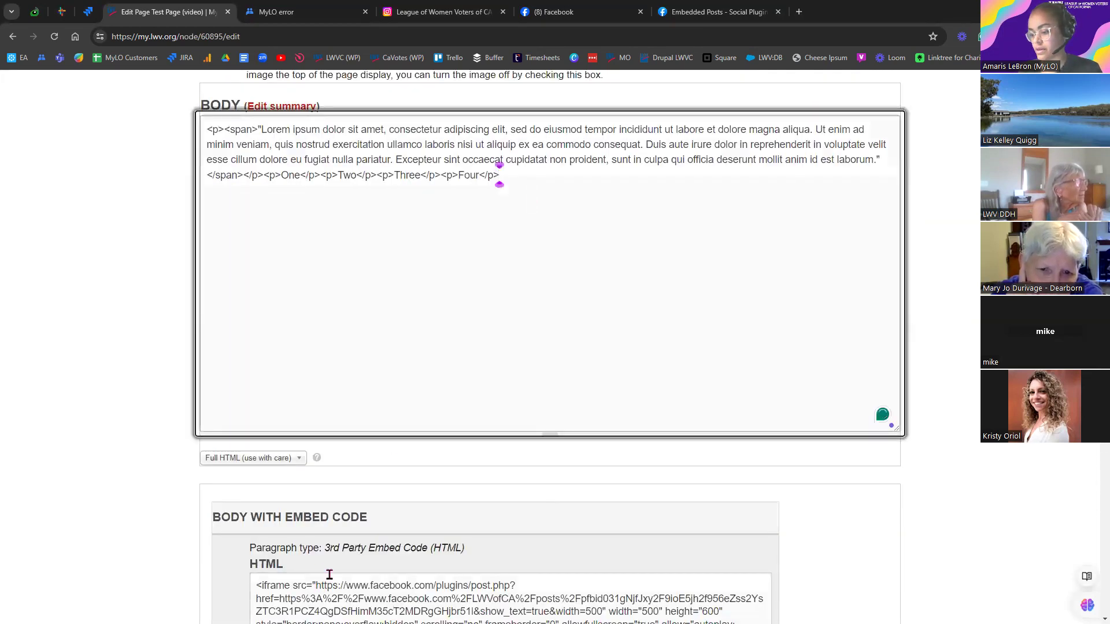
scroll(314, 337, "down", 2)
scroll(332, 347, "up", 2)
key("Return")
type("<iframe src=\"https://www.facebook.com/plugins/post.php?href=https%3A%2F%2Fwww.facebook.com%2FLWVofCA%2Fposts%2Fpfbid031gNjfJxy2F9ioE5jh2f956eZss2YsZTC3R1PCZ4QgDSfHimM35cT2MDRgGHjbr51l&show_text=true&width=500\" width=\"500\" height=\"600\" style=\"border:none;overflow:hidden\" scrolling=\"no\" frameborder=\"0\" allowfullscreen=\"true\" allow=\"autoplay; clipboard-write; encrypted-media; picture-in-picture; web-share\"></iframe>")
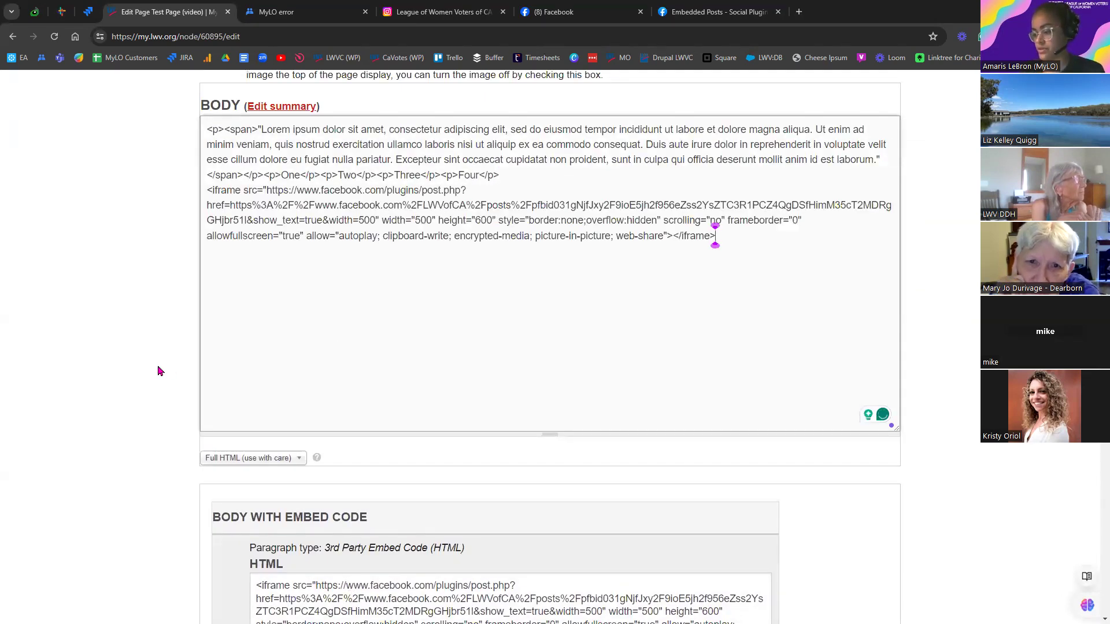
- Set the page's moderation state to Published and save Test Page (video)
scroll(148, 380, "down", 9)
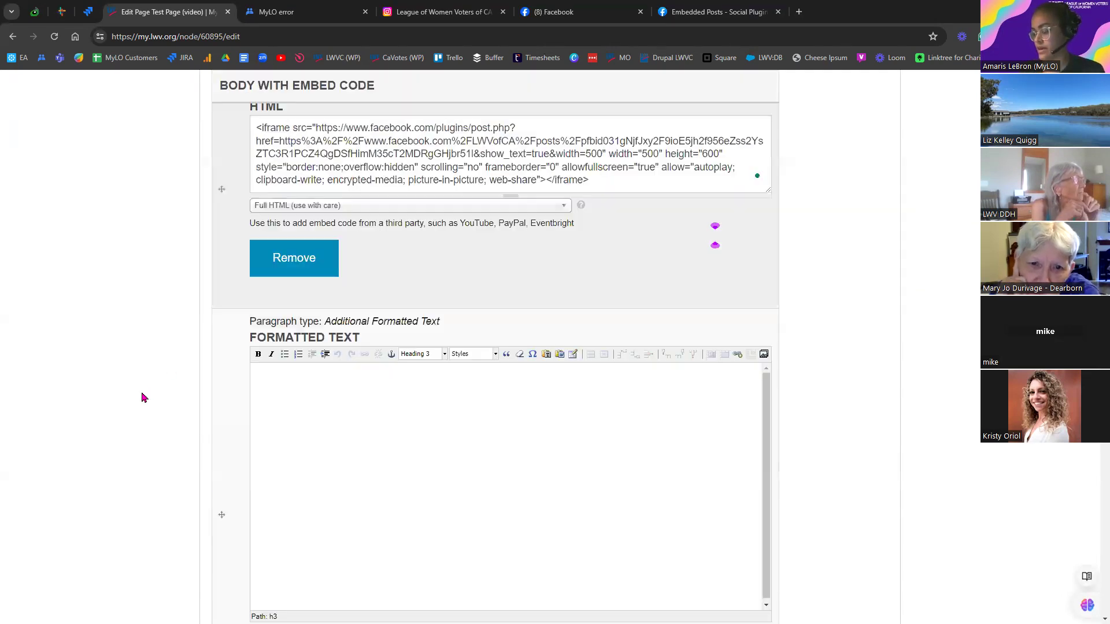
scroll(139, 478, "down", 15)
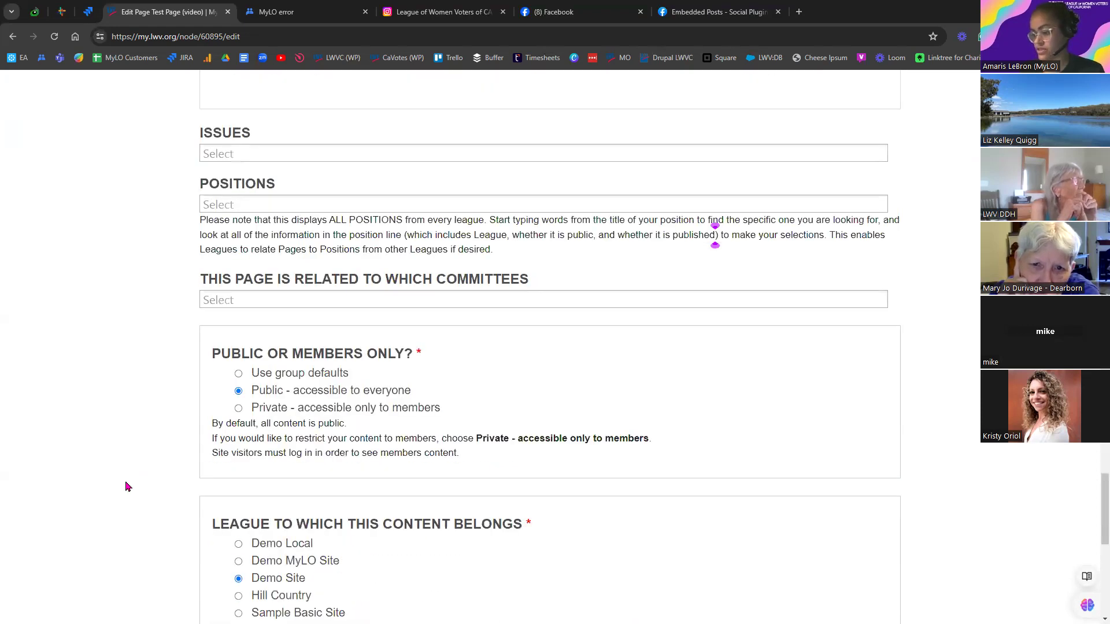
left_click(431, 350)
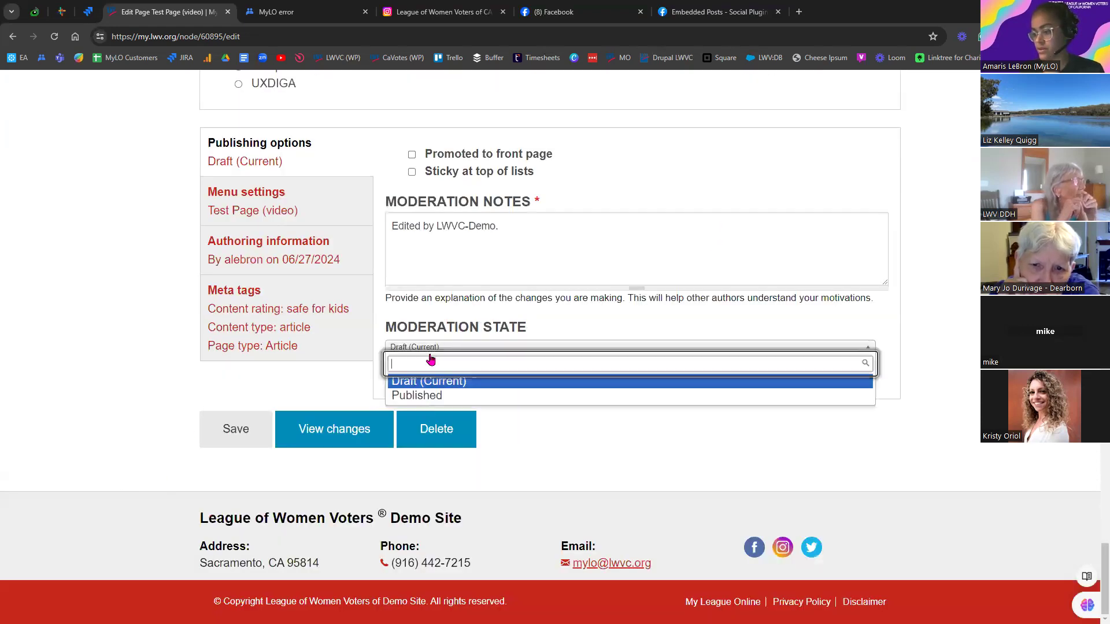
left_click(428, 394)
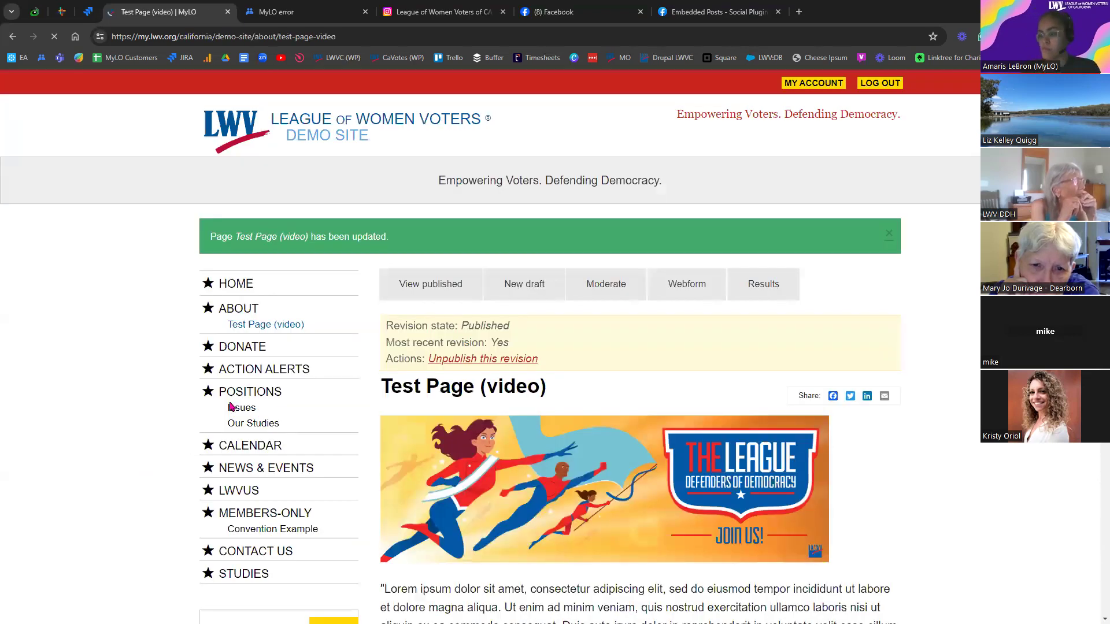
- Examine how the Facebook posts embedded through the Body and the embed code block display on the published page
scroll(494, 381, "down", 10)
scroll(494, 396, "down", 3)
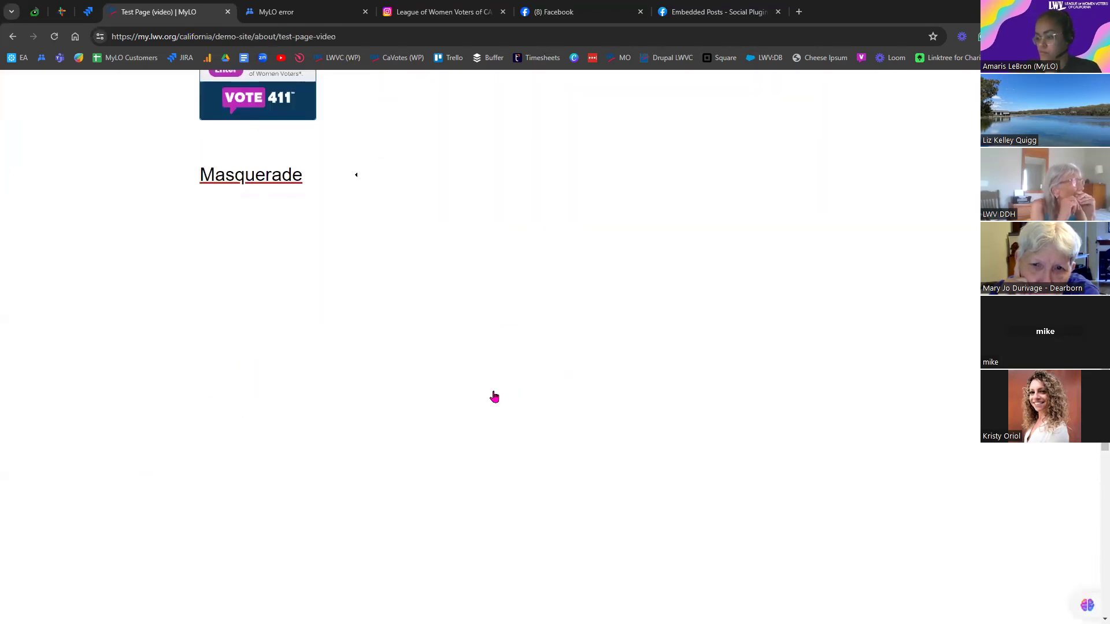
scroll(498, 451, "up", 2)
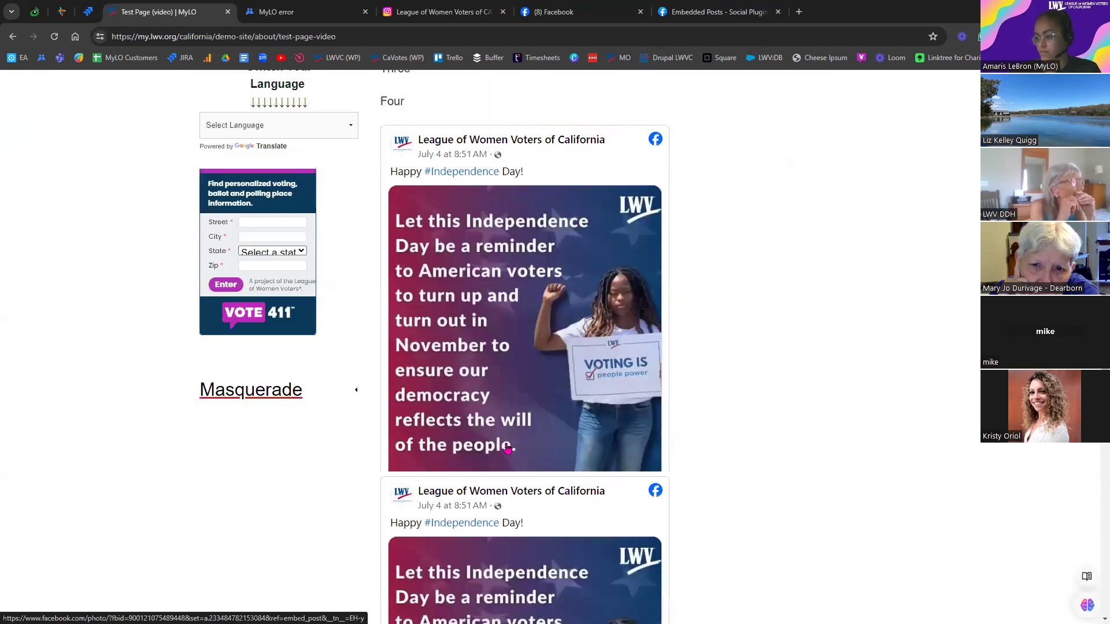
scroll(514, 445, "up", 1)
scroll(531, 442, "down", 1)
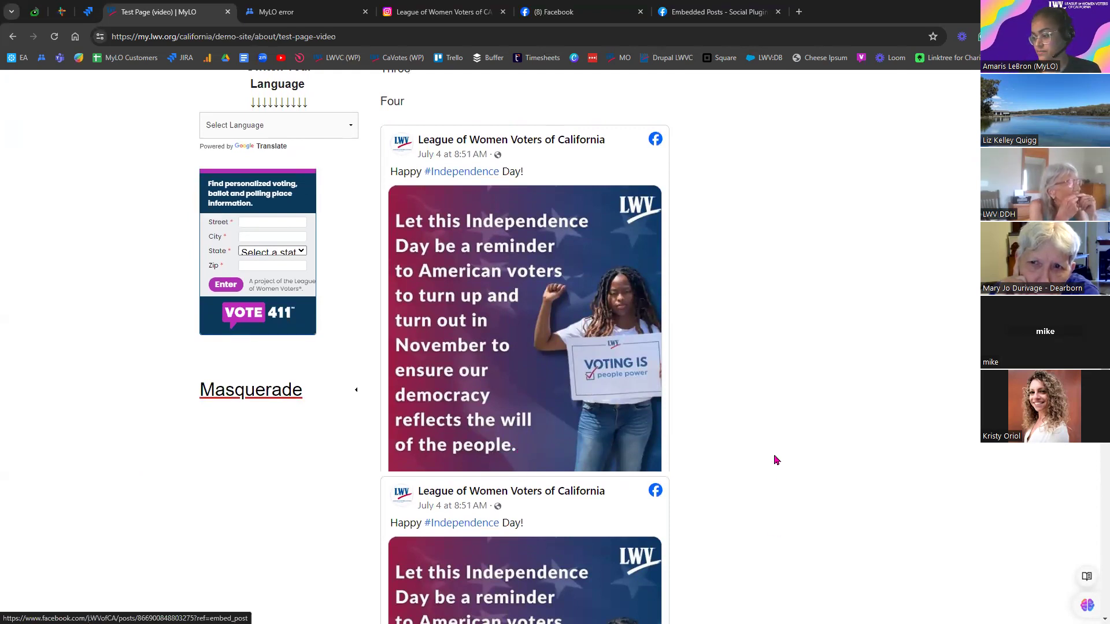
scroll(611, 376, "down", 8)
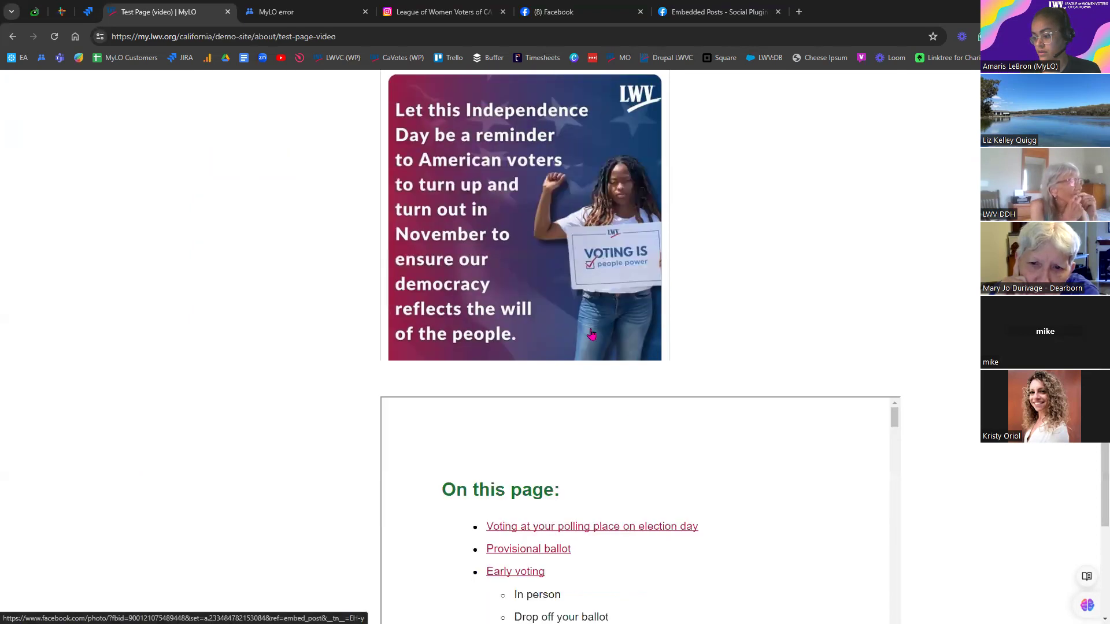
scroll(796, 398, "up", 9)
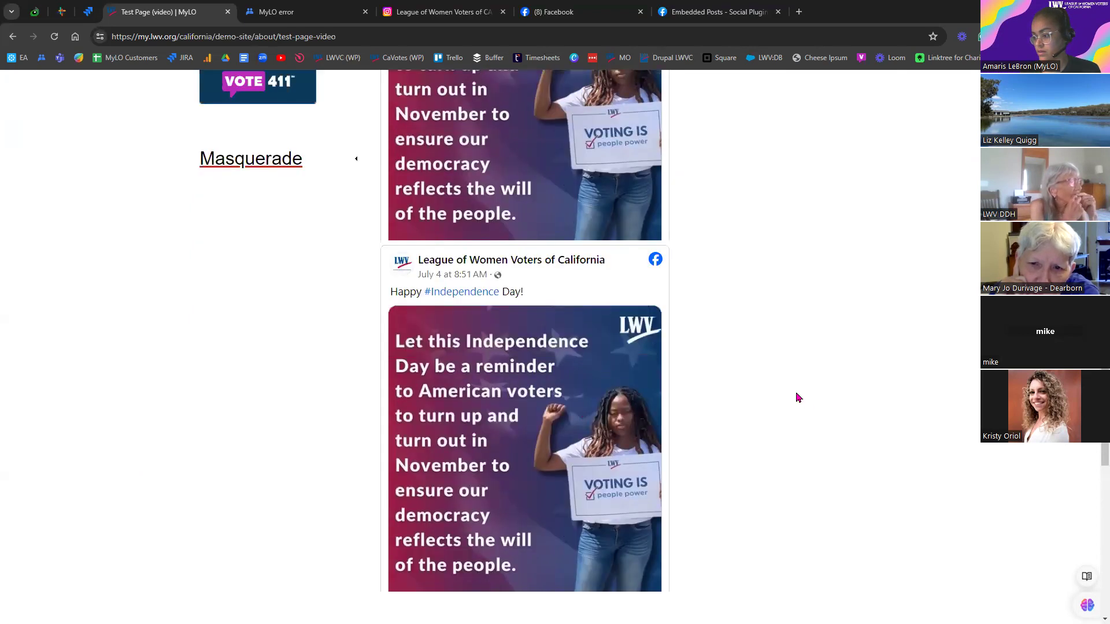
scroll(794, 398, "up", 4)
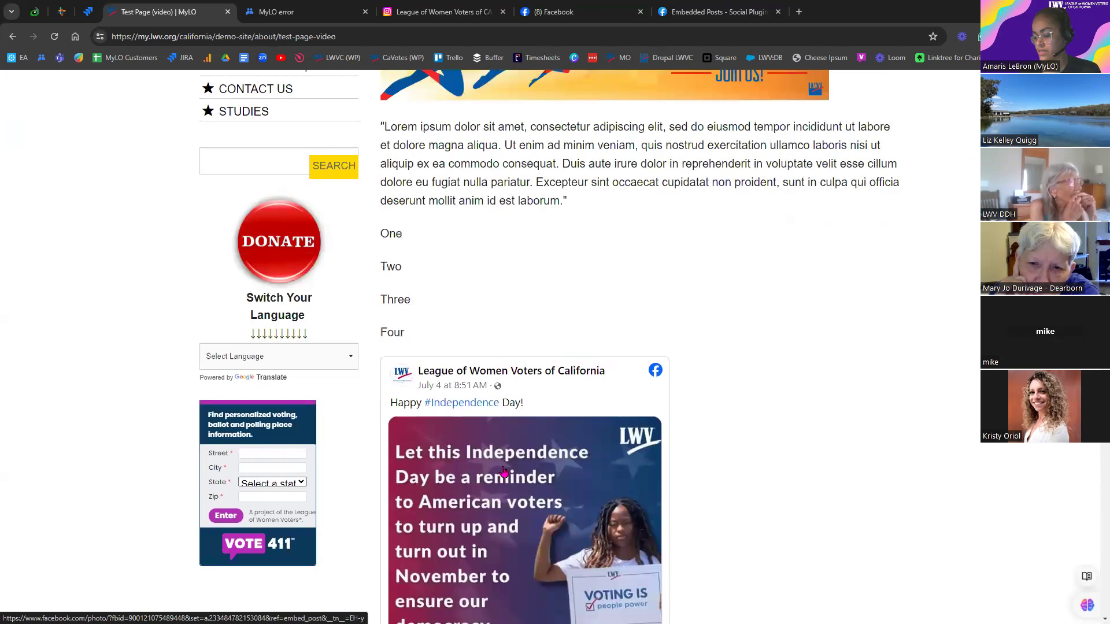
scroll(503, 473, "down", 3)
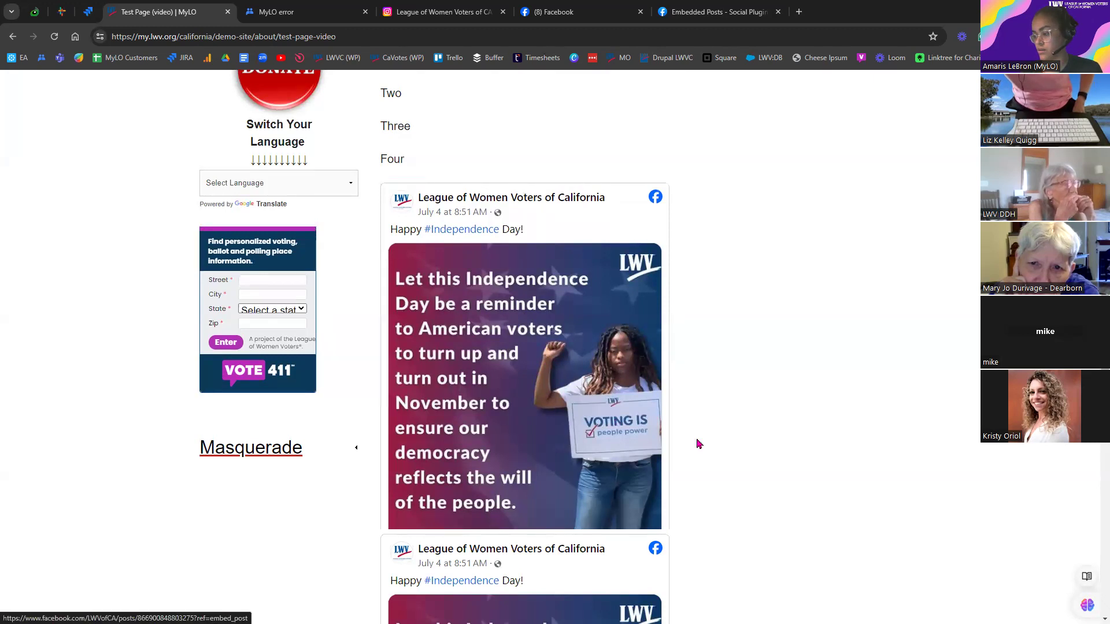
- Switch to the Meta for Developers docs, view the Page Plugin page and return to Embedded Posts
key("ctrl+9")
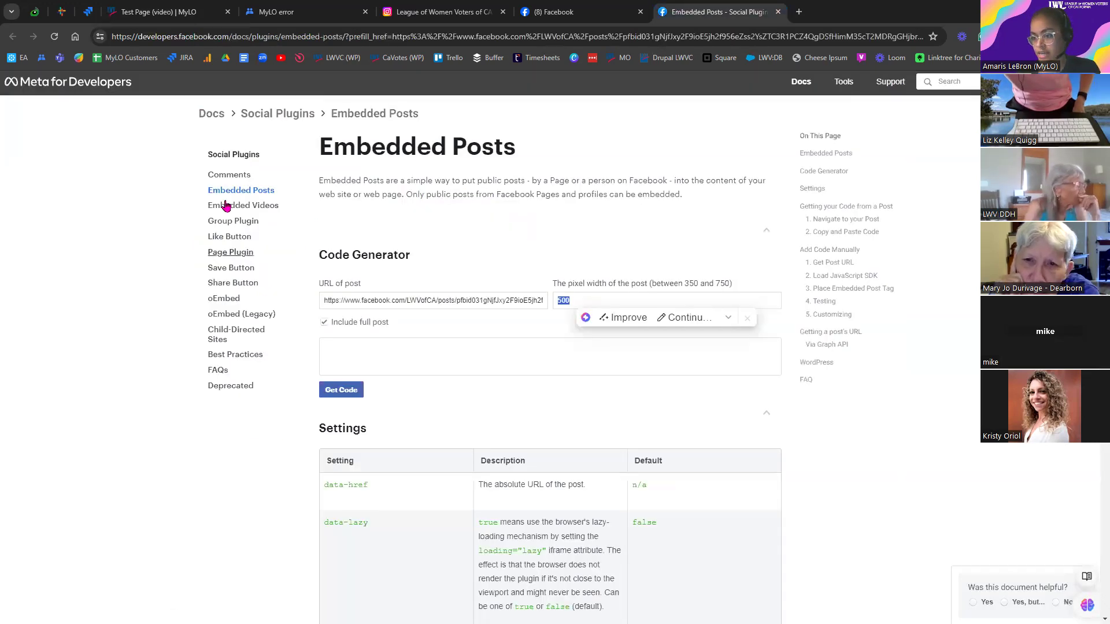
left_click(229, 256)
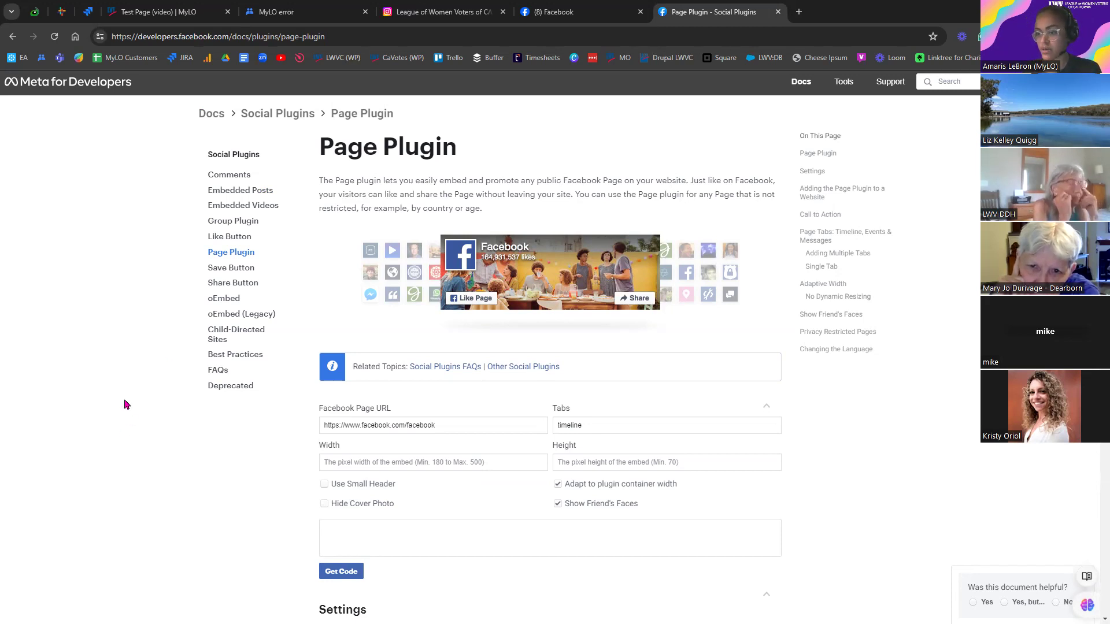
left_click(224, 193)
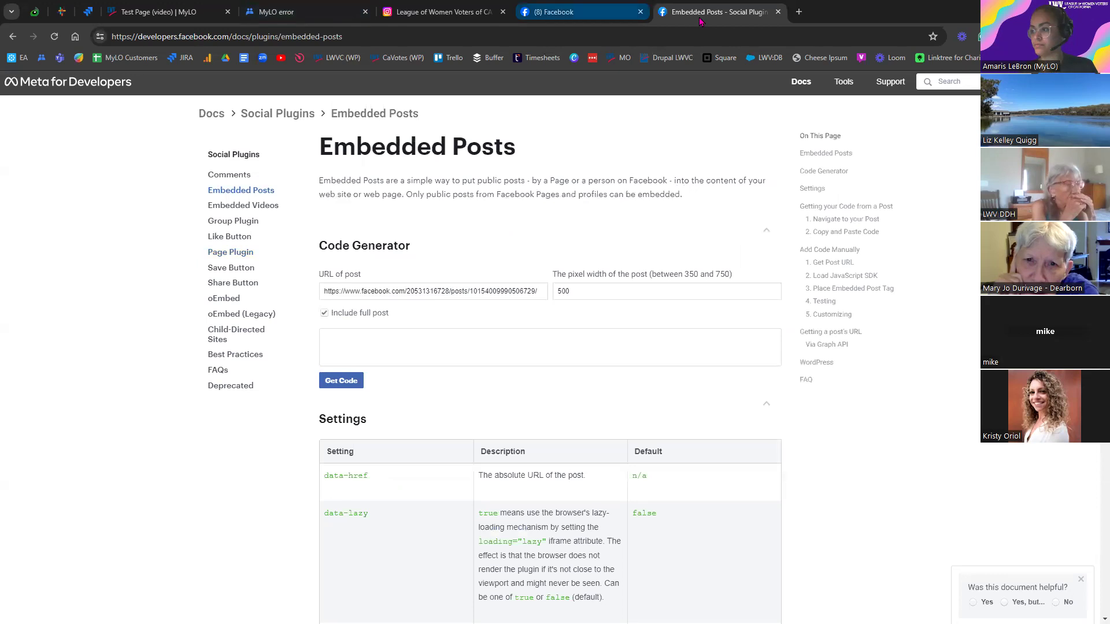
- Close the Facebook and Embedded Posts pages and return to the published Test Page (video)
left_click(640, 12)
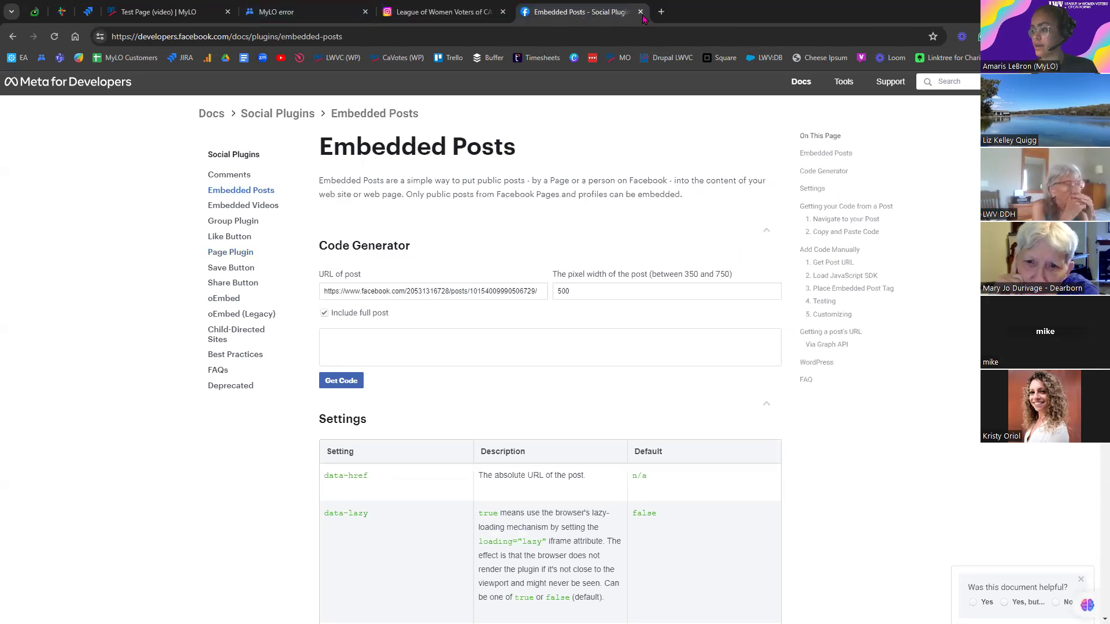
left_click(640, 12)
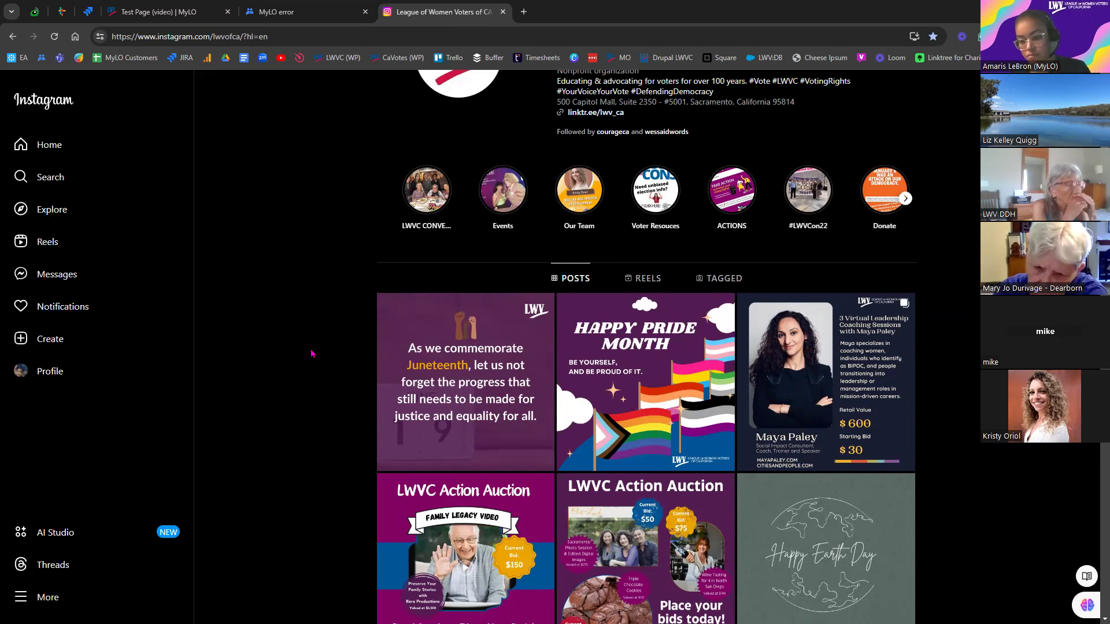
left_click(171, 13)
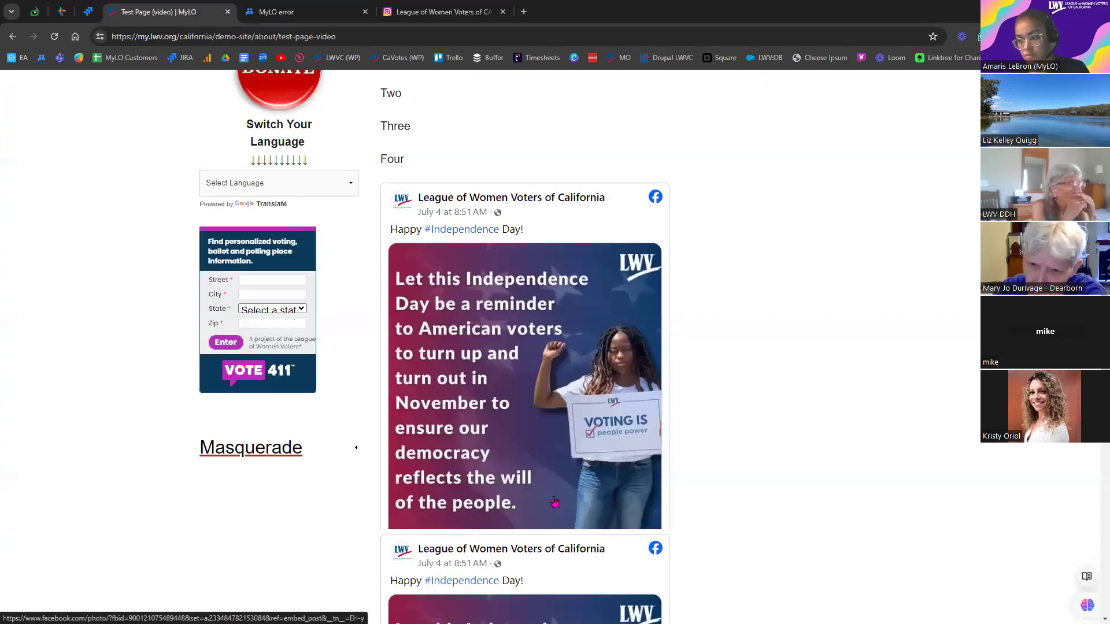
- Start a new draft of Test Page (video) and add another 3rd Party Embed Code (HTML) block under Body with Embed Code
scroll(554, 502, "up", 10)
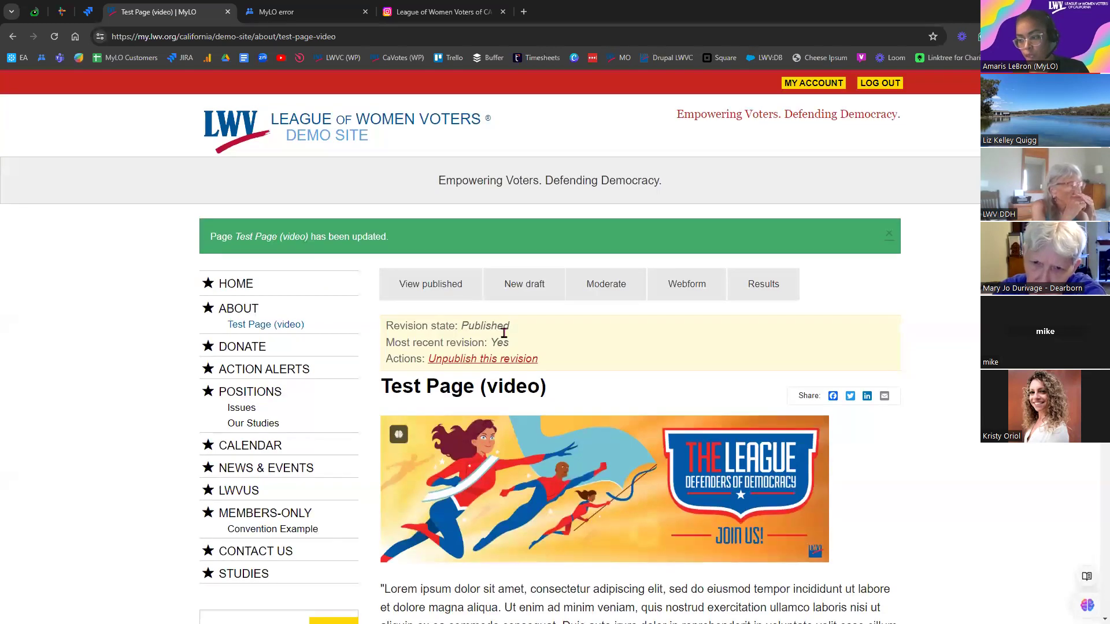
left_click(535, 290)
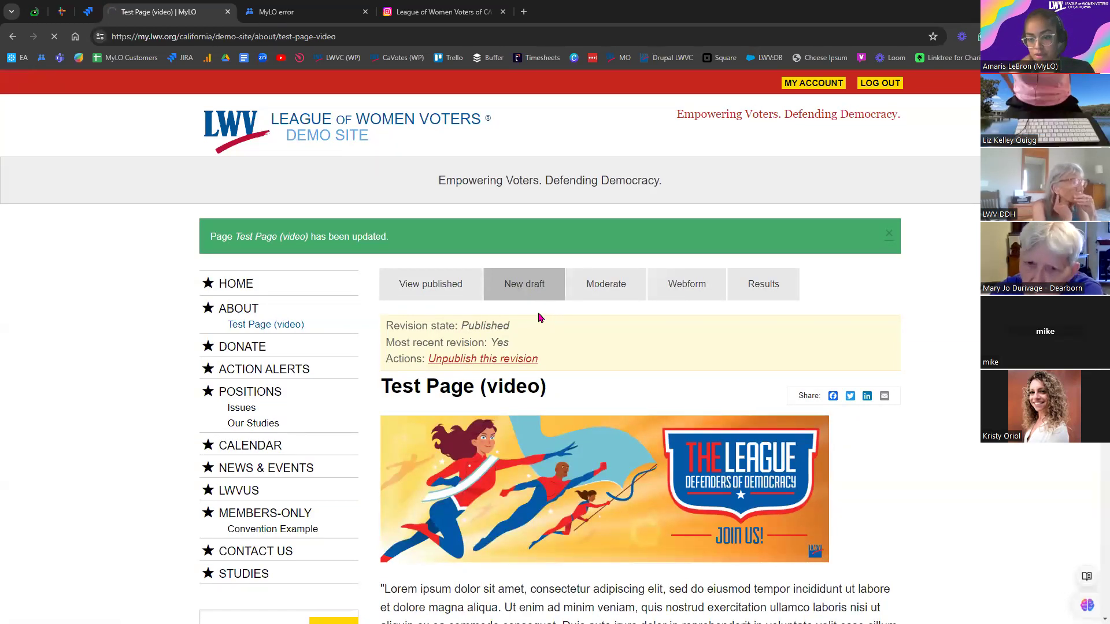
scroll(550, 338, "down", 20)
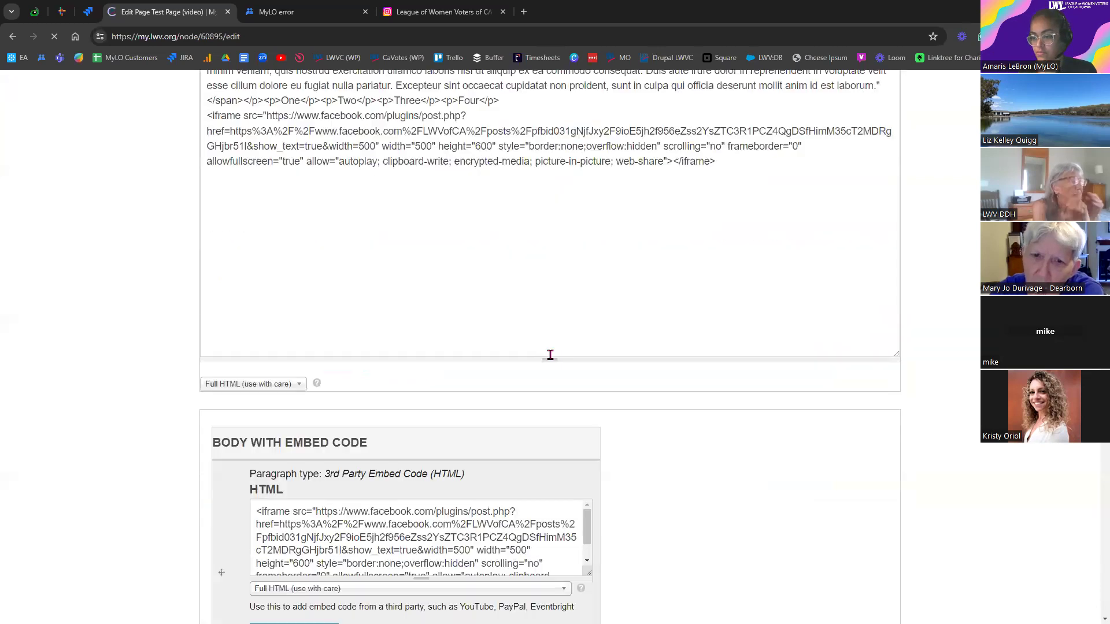
left_click_drag(217, 336, 383, 332)
scroll(166, 360, "down", 1)
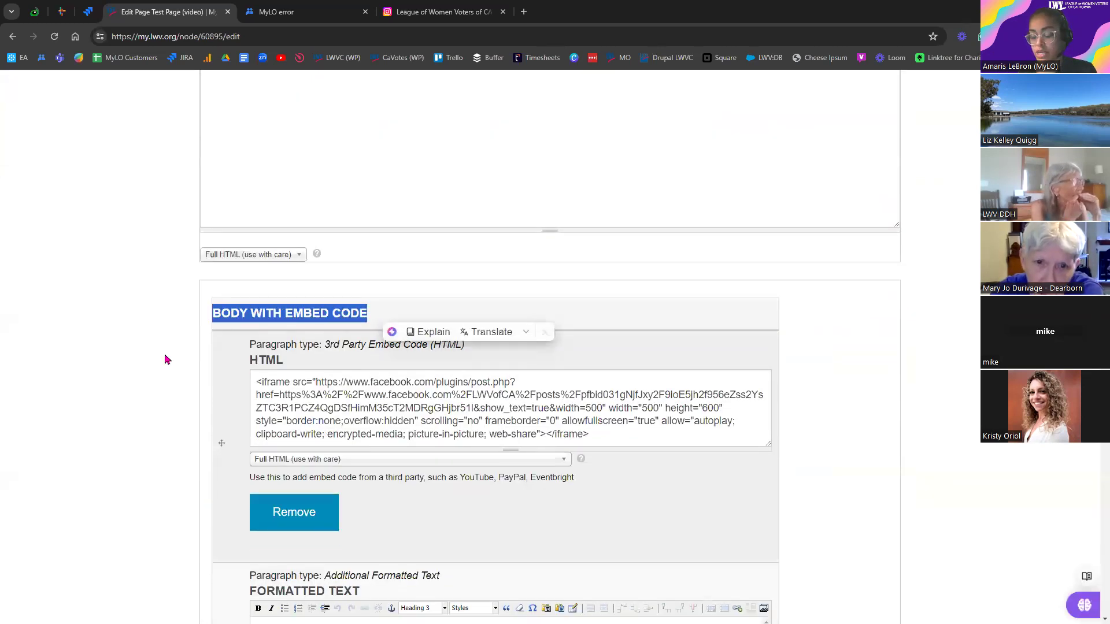
scroll(165, 359, "down", 10)
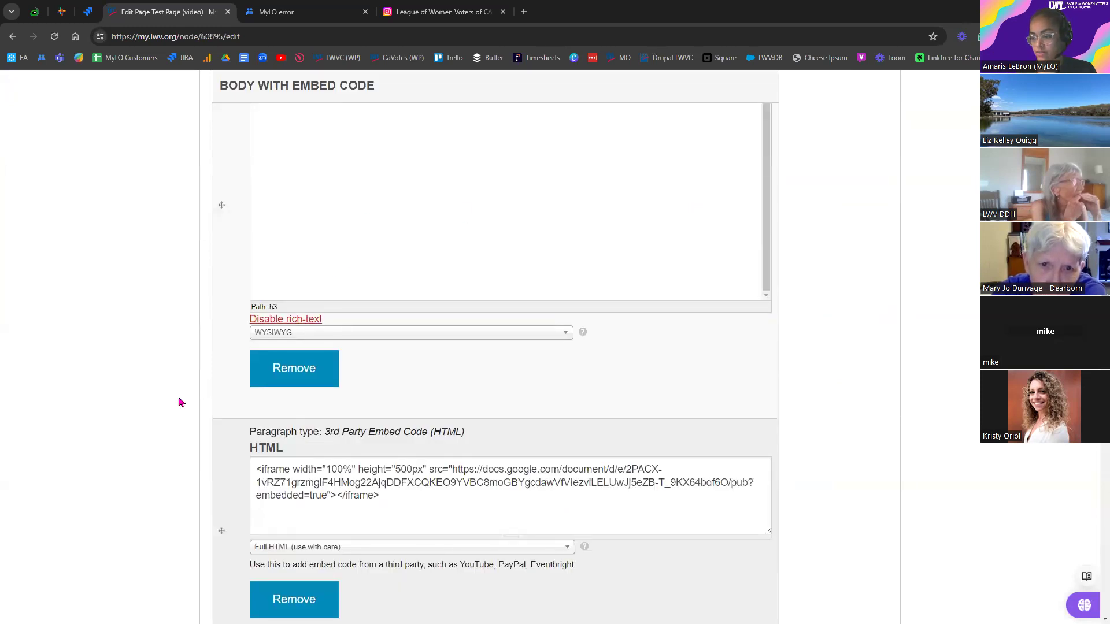
scroll(212, 364, "down", 12)
left_click(343, 255)
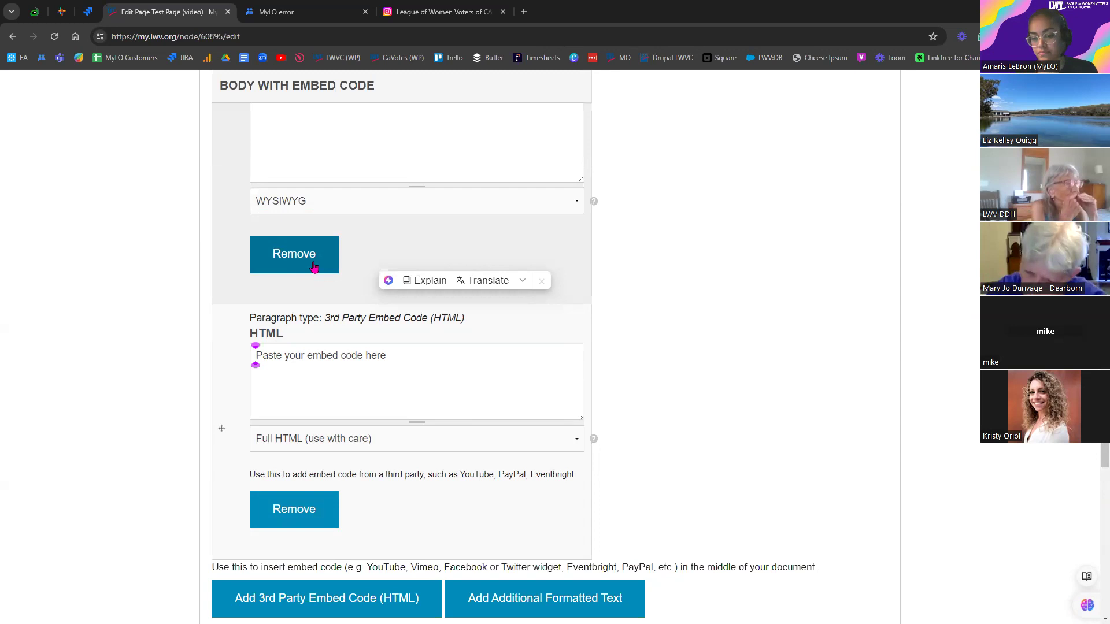
- Switch to the League's Instagram profile, open the Juneteenth post and copy its embed code with the caption included
scroll(581, 358, "up", 6)
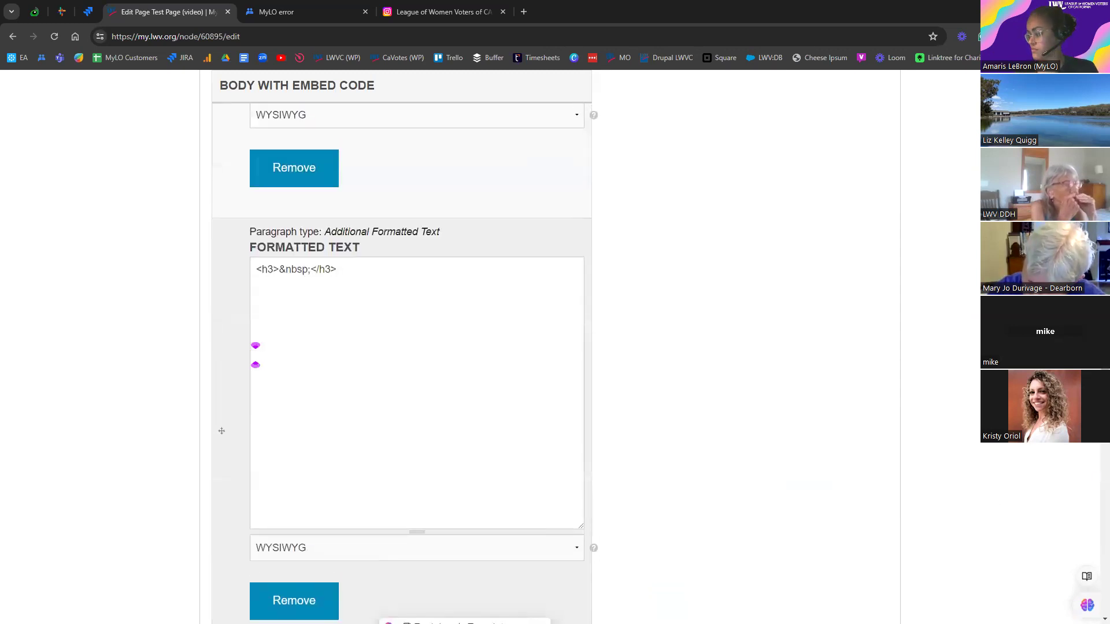
scroll(221, 431, "up", 20)
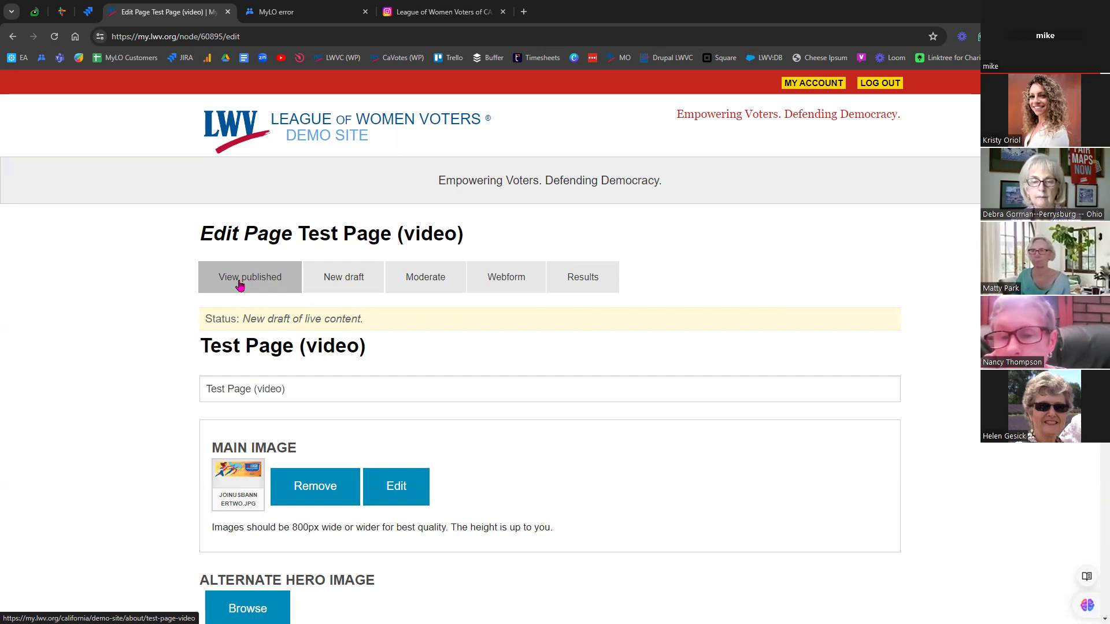
left_click(442, 12)
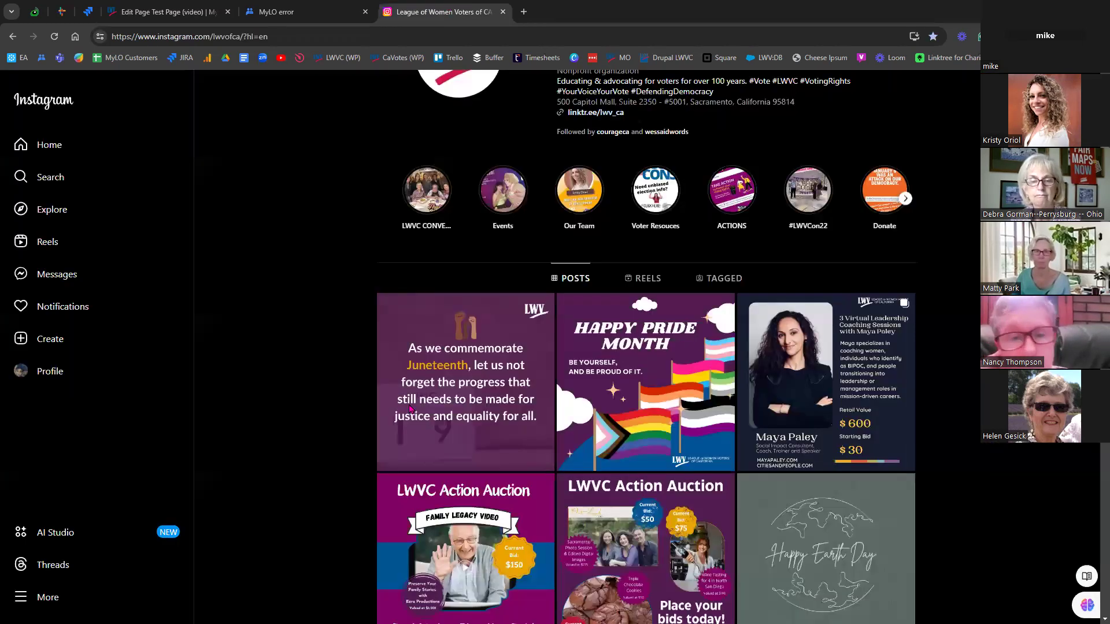
left_click(476, 403)
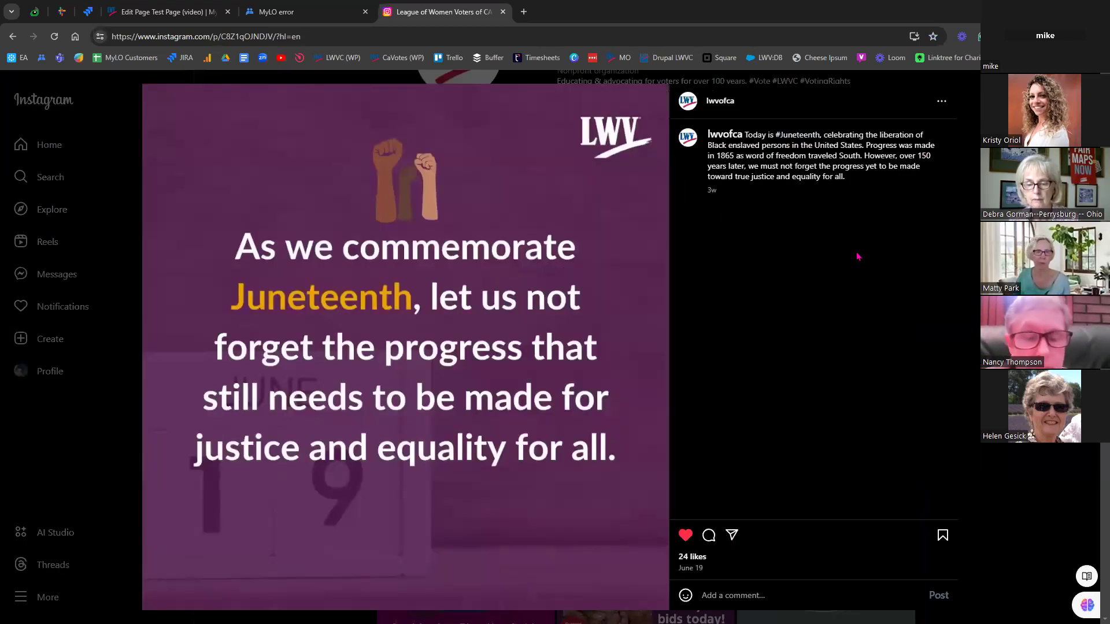
left_click(942, 103)
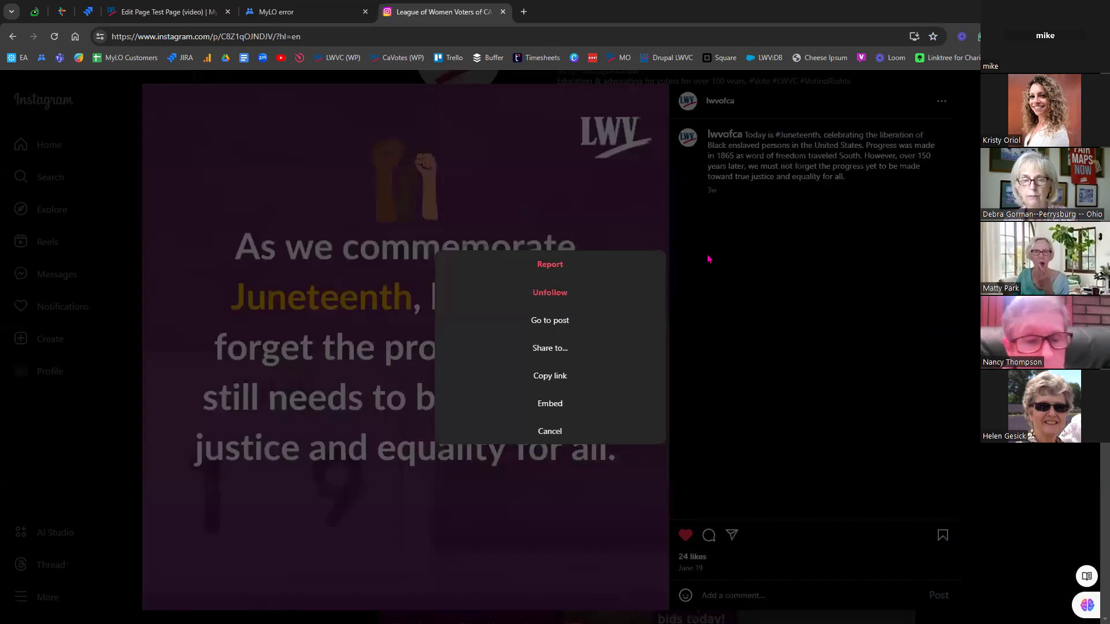
left_click(548, 409)
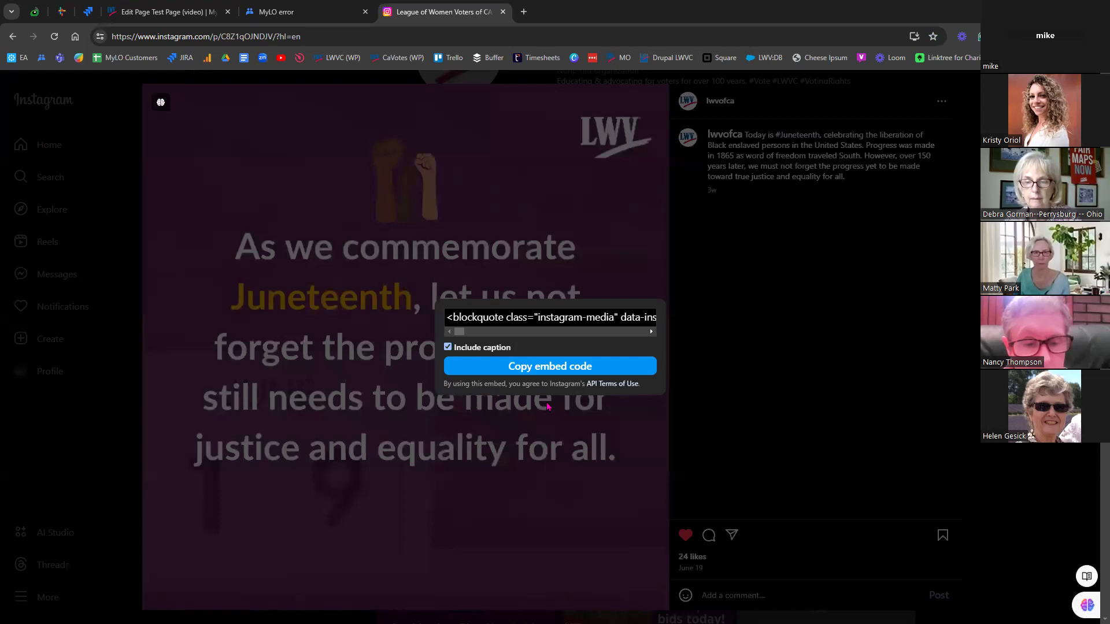
left_click(447, 348)
left_click(448, 348)
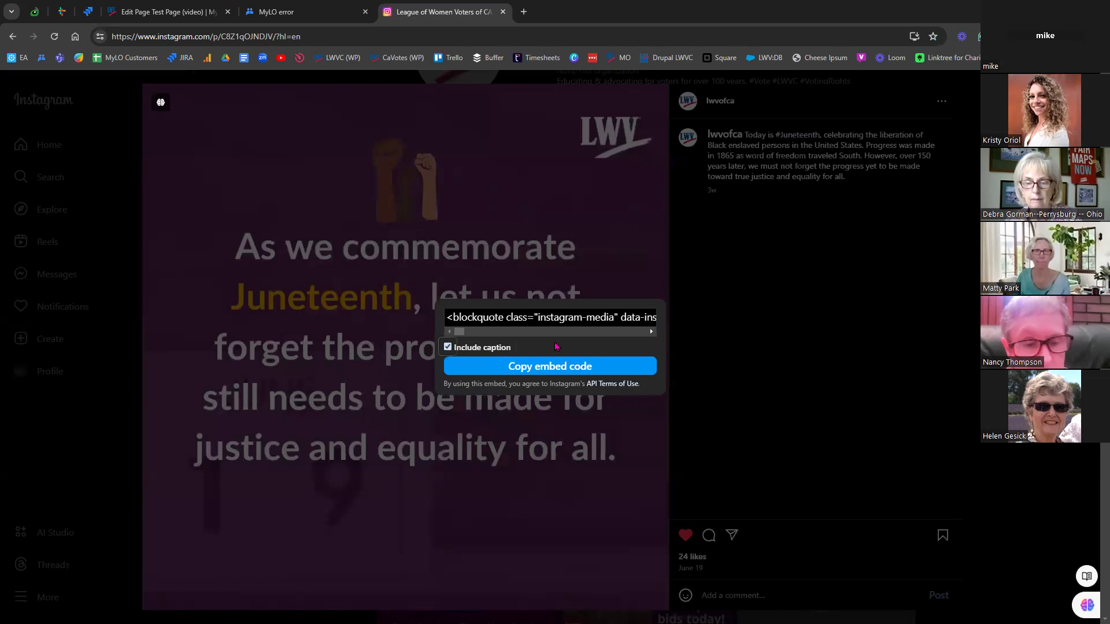
left_click(552, 370)
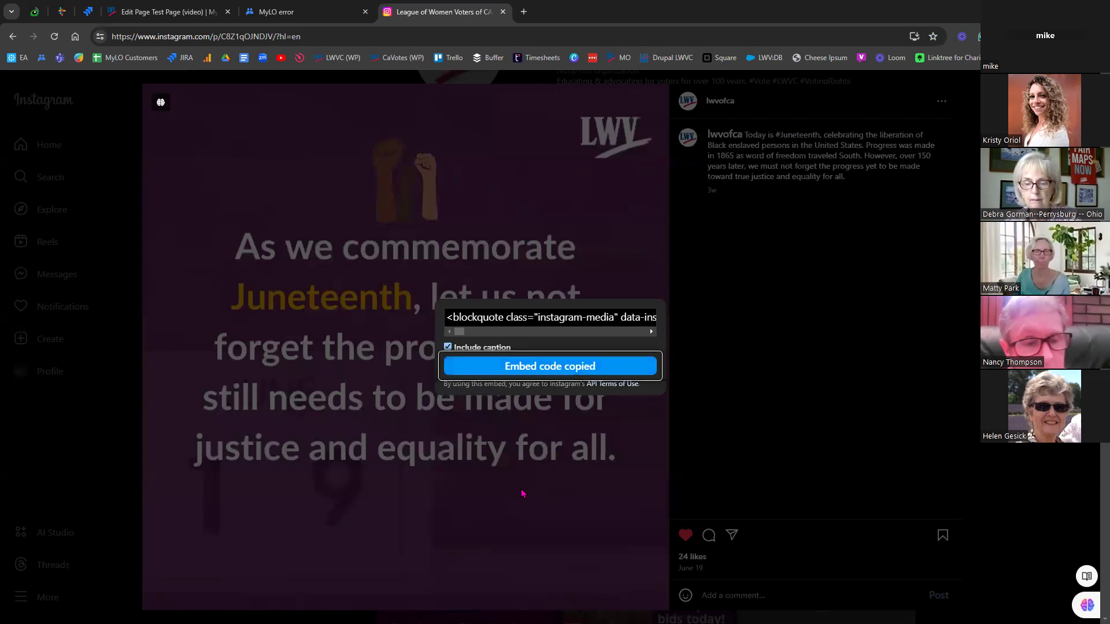
- Return to the Test Page (video) draft and replace the placeholder in the new HTML embed block with the copied Instagram code
left_click(159, 11)
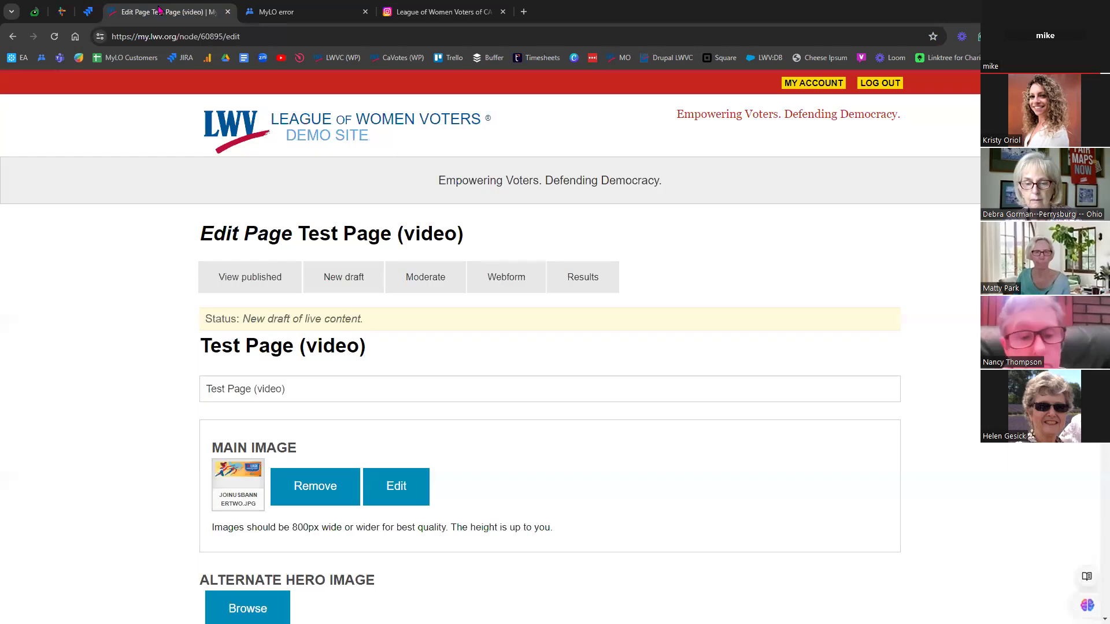
scroll(133, 384, "down", 20)
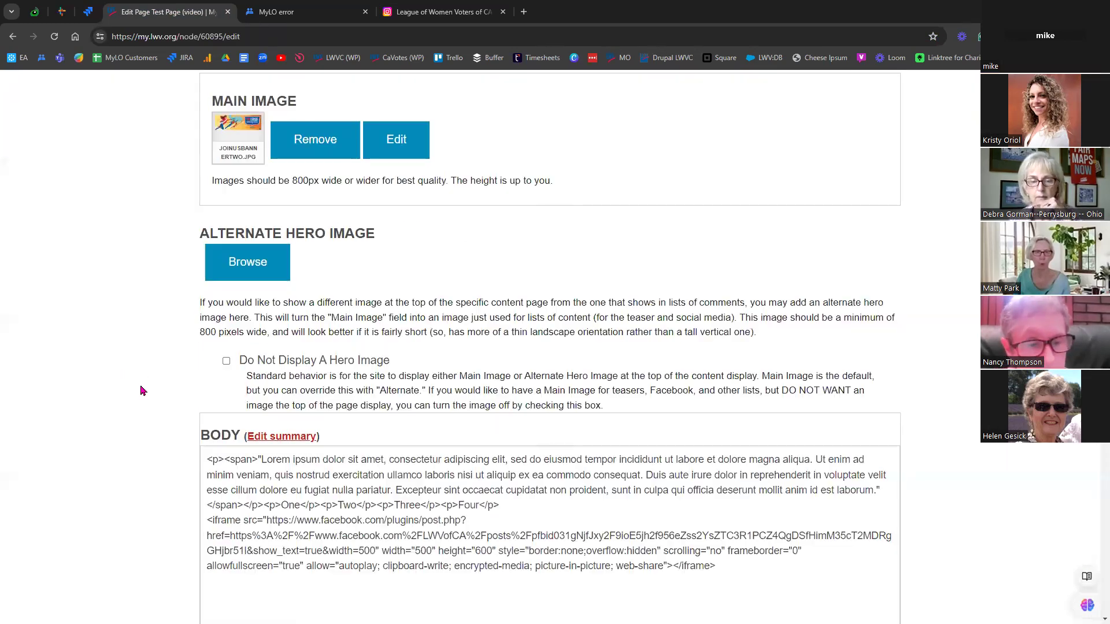
scroll(139, 397, "down", 4)
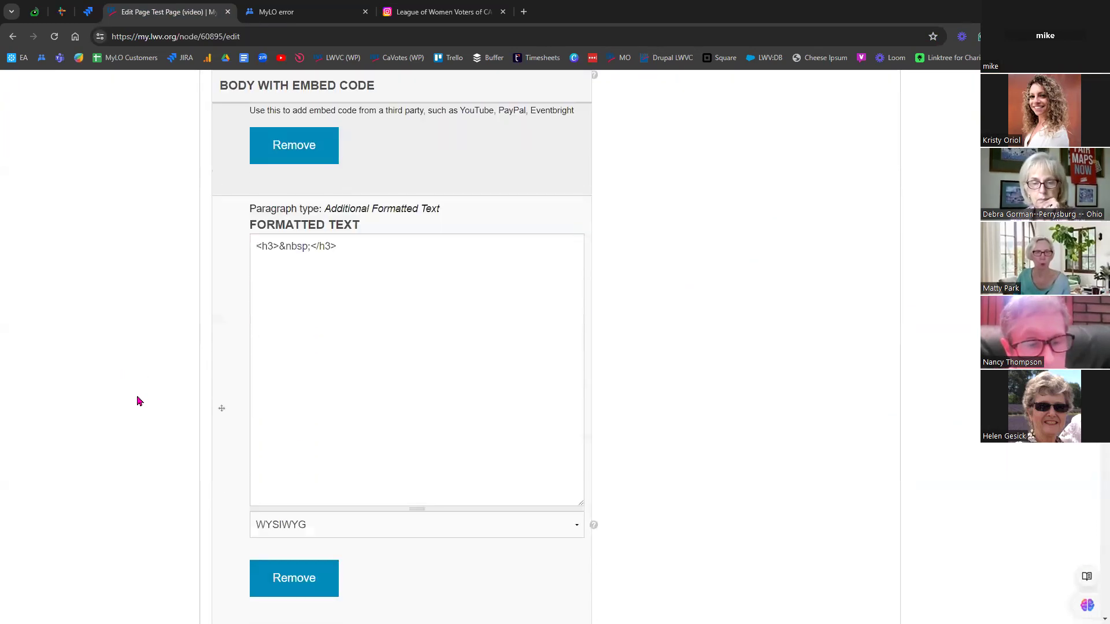
scroll(142, 431, "down", 4)
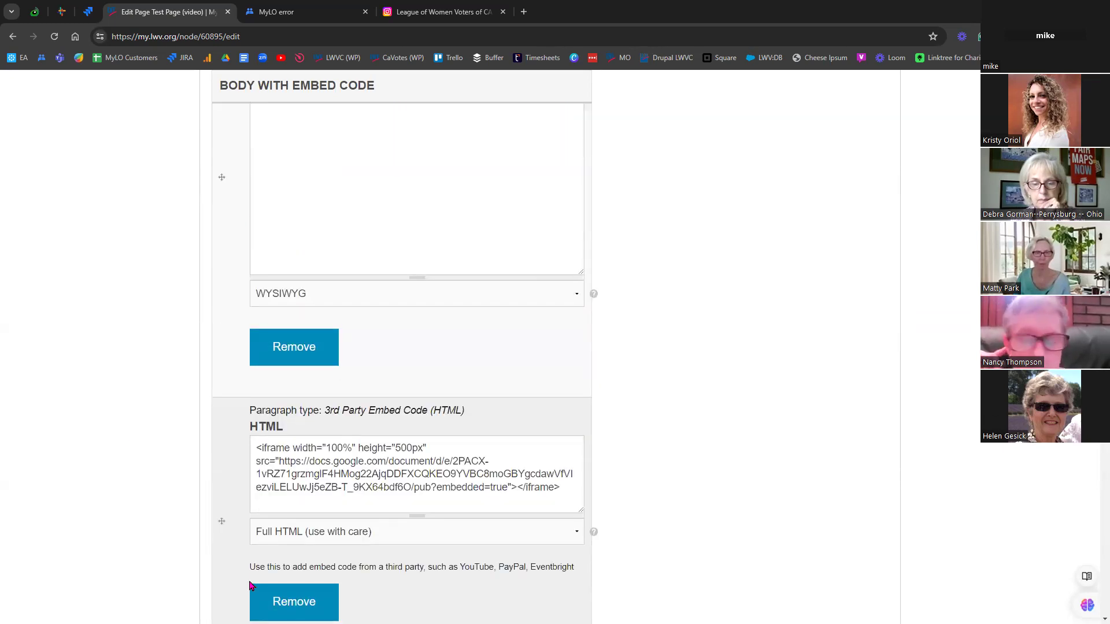
scroll(217, 553, "down", 20)
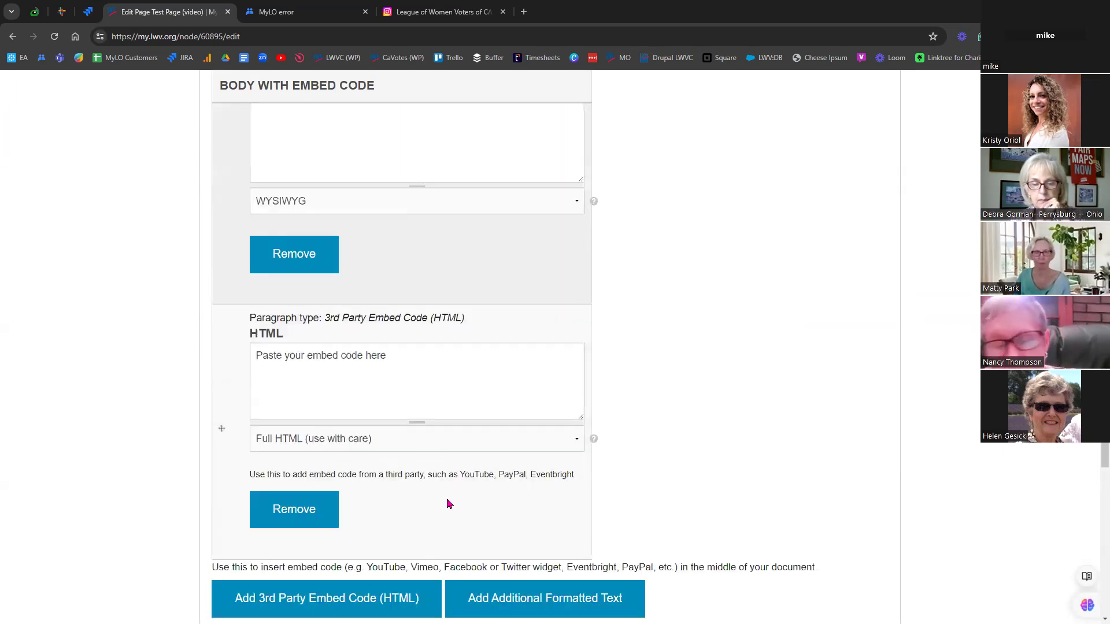
scroll(259, 498, "down", 4)
scroll(316, 345, "up", 4)
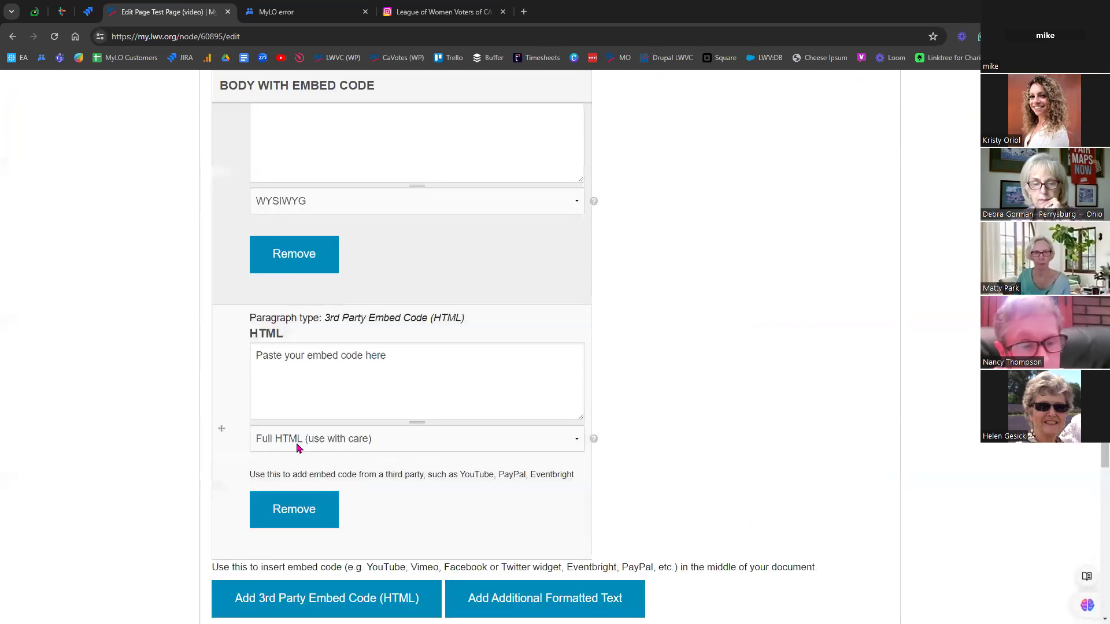
triple_click(367, 354)
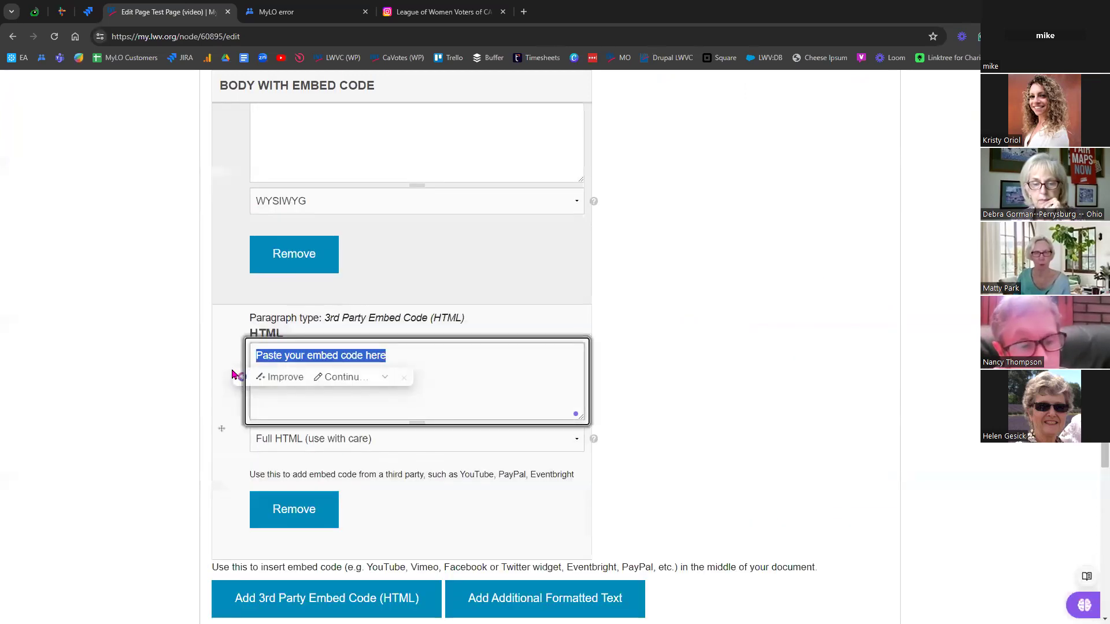
key("ctrl+v")
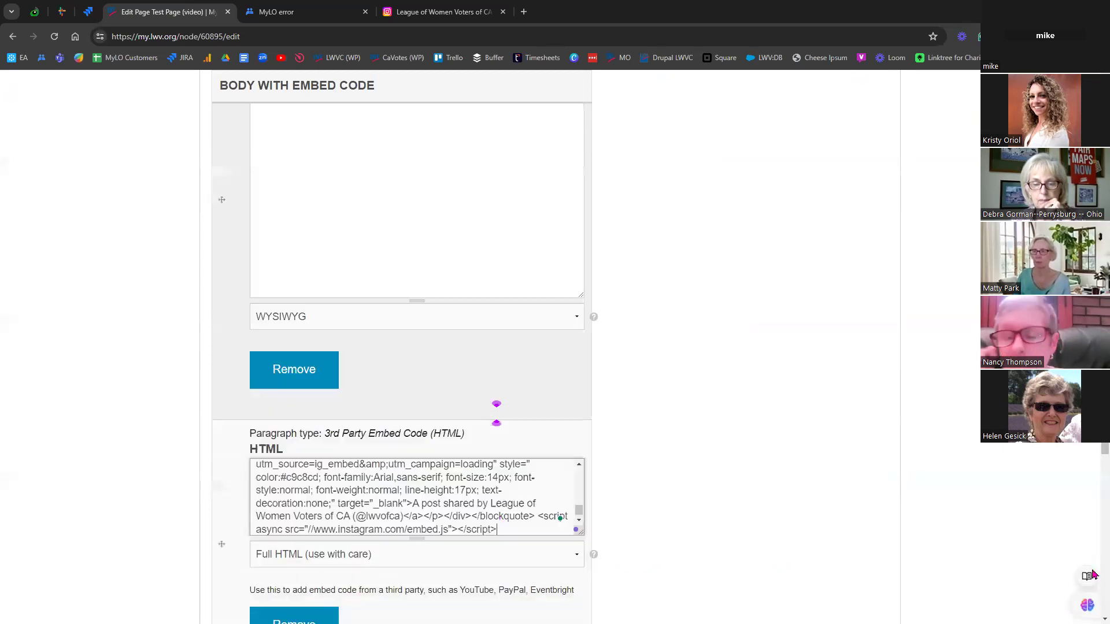
- Save the page as a draft and view the embedded Instagram post on it
scroll(1094, 480, "down", 15)
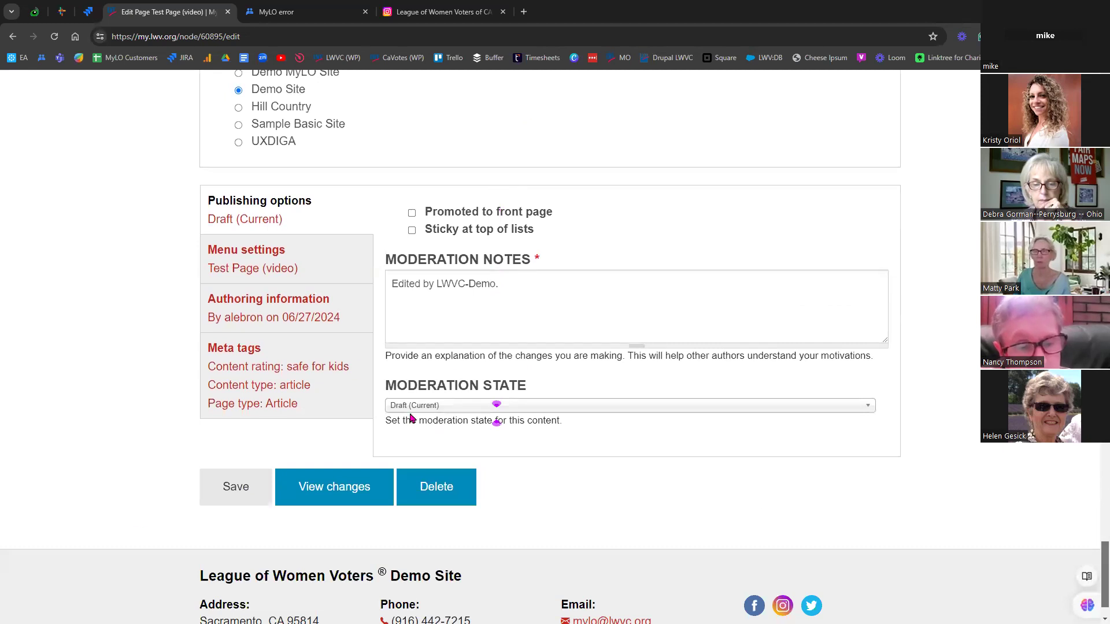
left_click(234, 502)
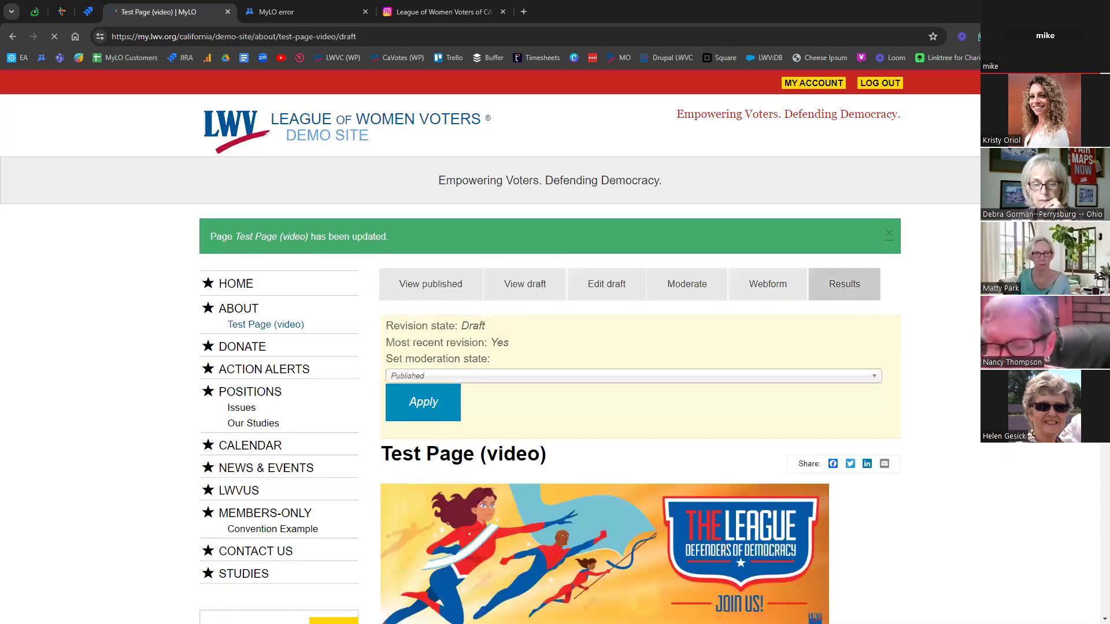
scroll(99, 417, "down", 1)
scroll(554, 347, "down", 10)
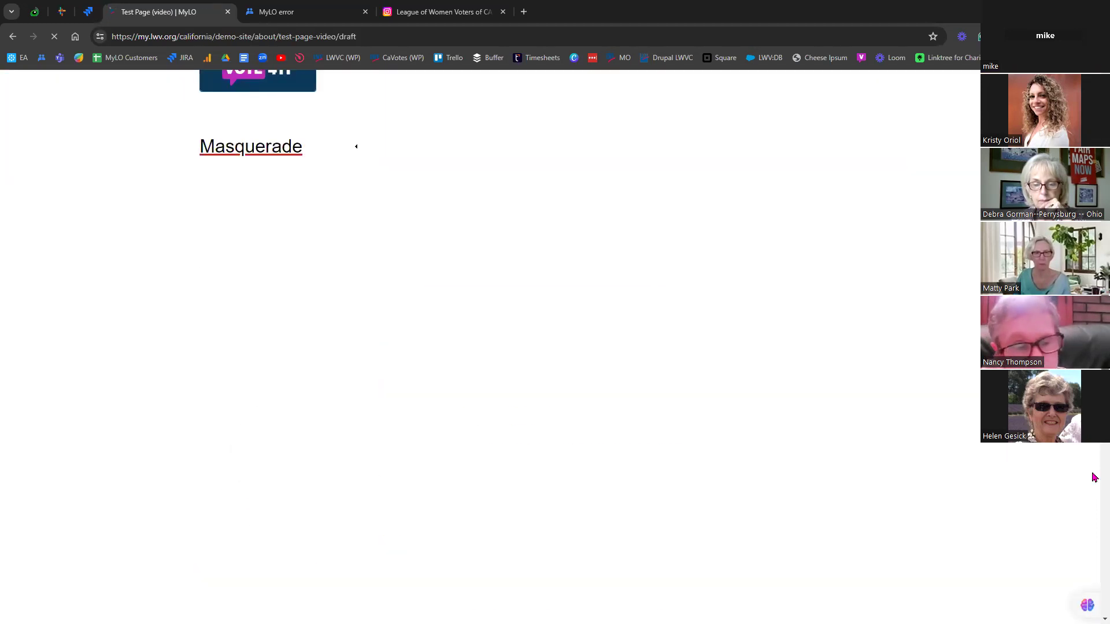
scroll(1094, 477, "down", 5)
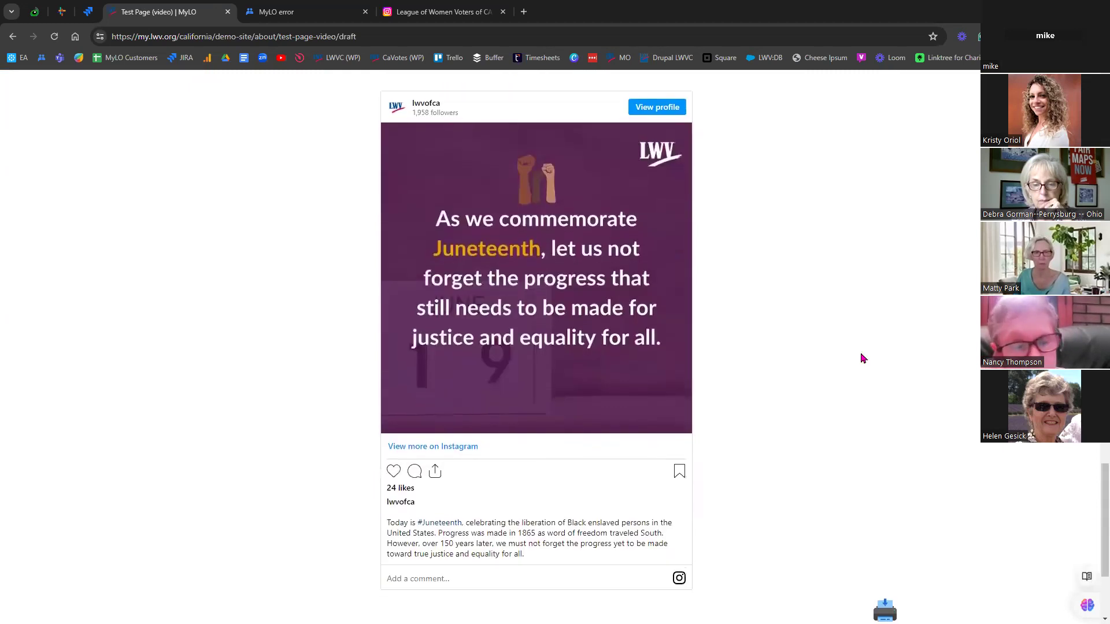
- Dismiss the open posts on Instagram, close the profile page and return to the Test Page (video) draft
left_click(463, 11)
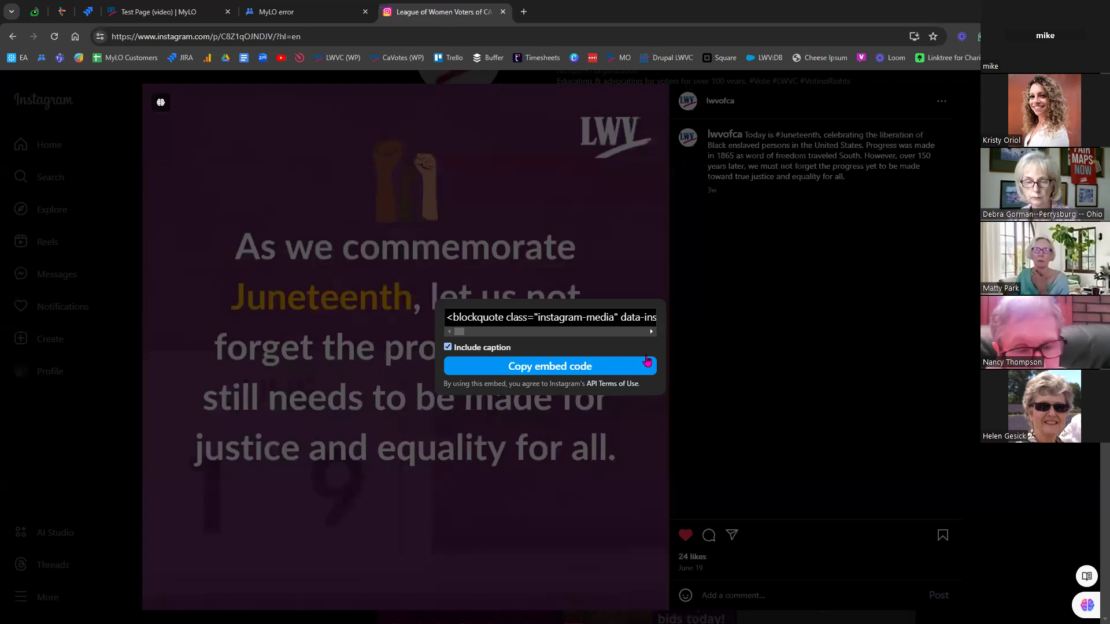
left_click(647, 361)
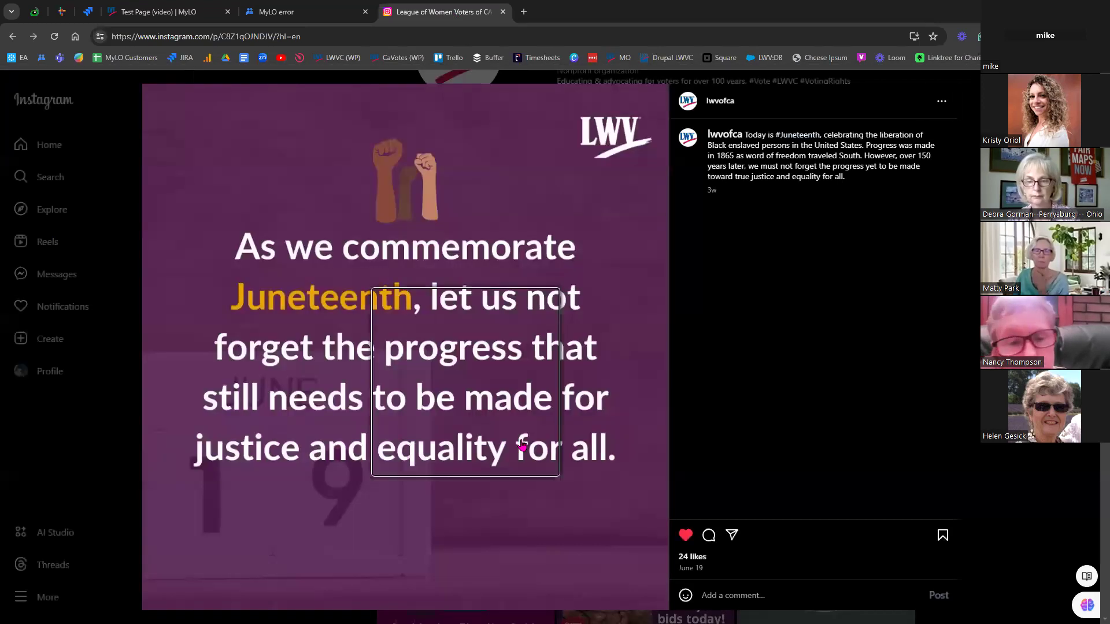
key("Escape")
left_click(694, 355)
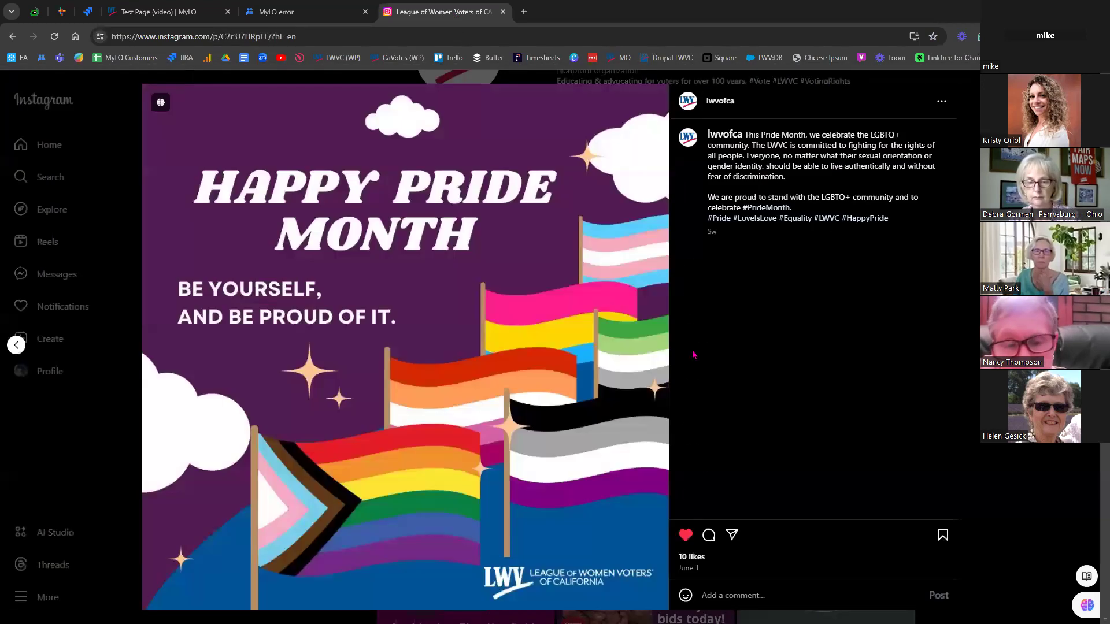
key("Escape")
left_click_drag(440, 12, 429, 12)
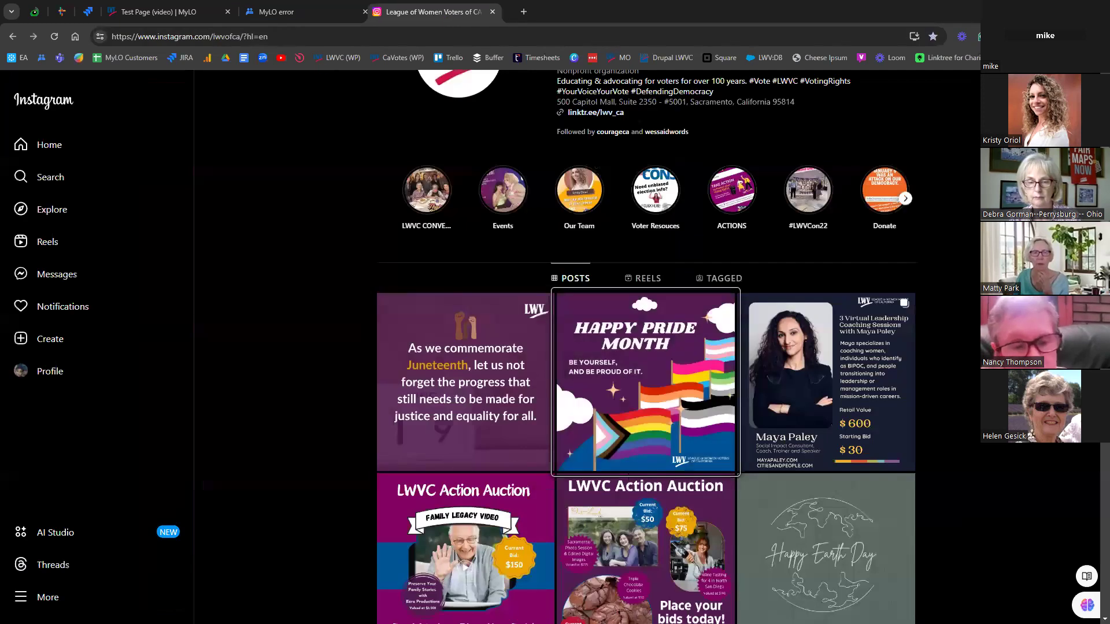
key("ctrl+w")
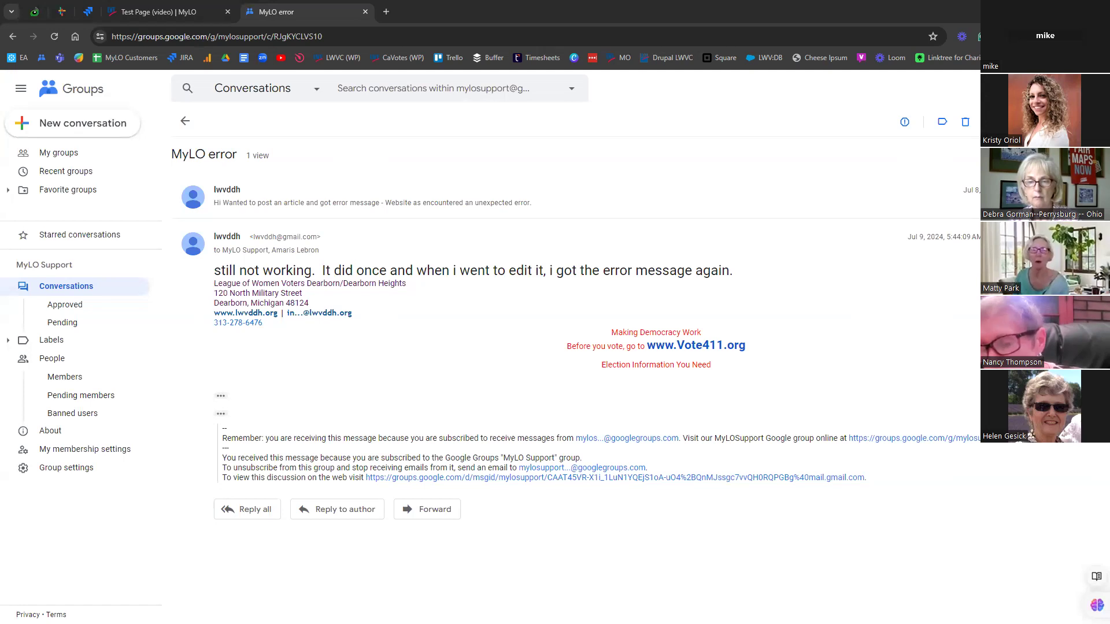
left_click(169, 7)
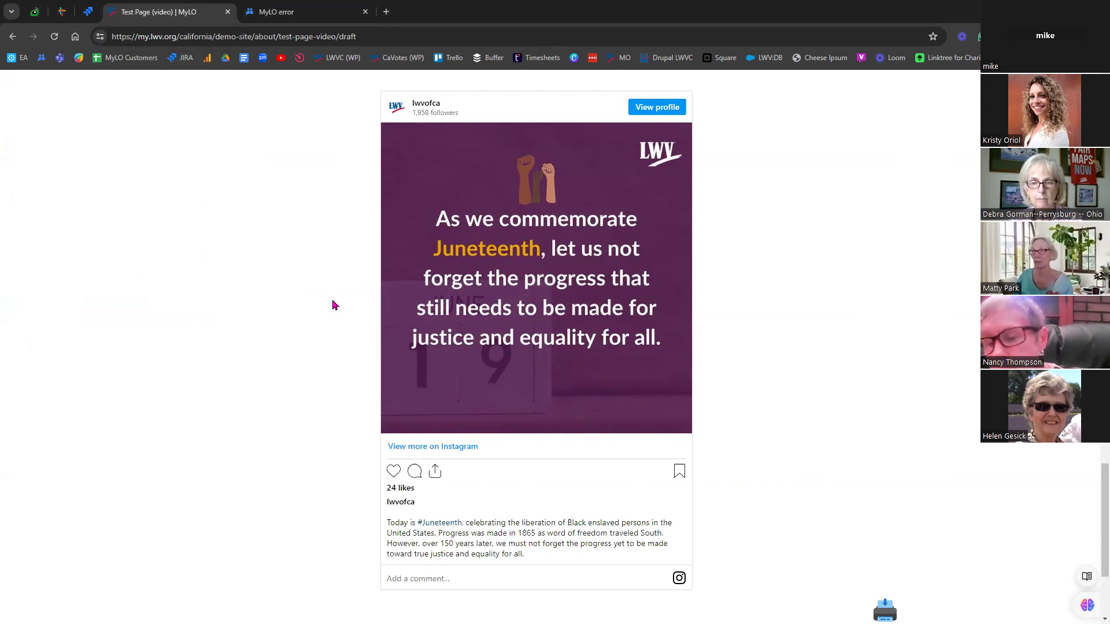
- Open the lwvofca profile from the embedded post and search Instagram for "lwvus"
left_click(431, 107)
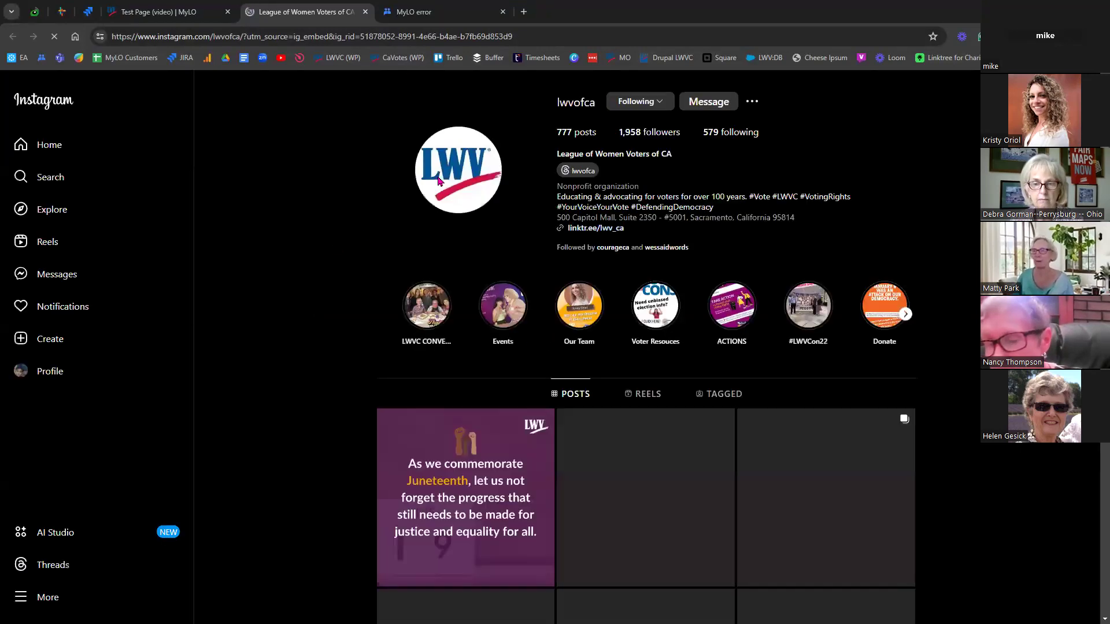
left_click(51, 178)
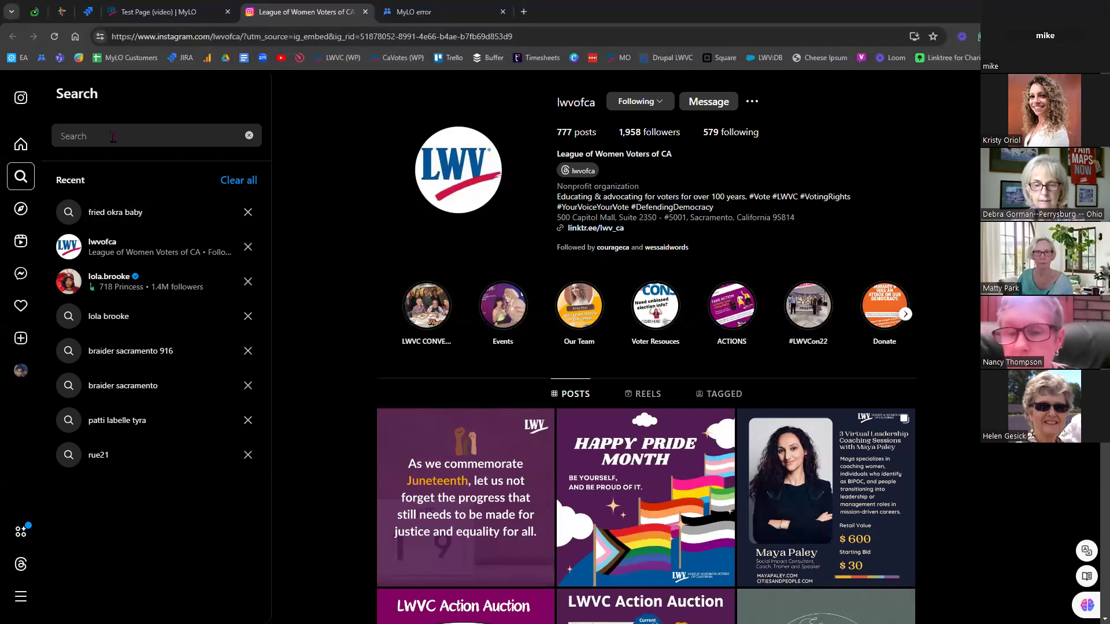
type("lwvus")
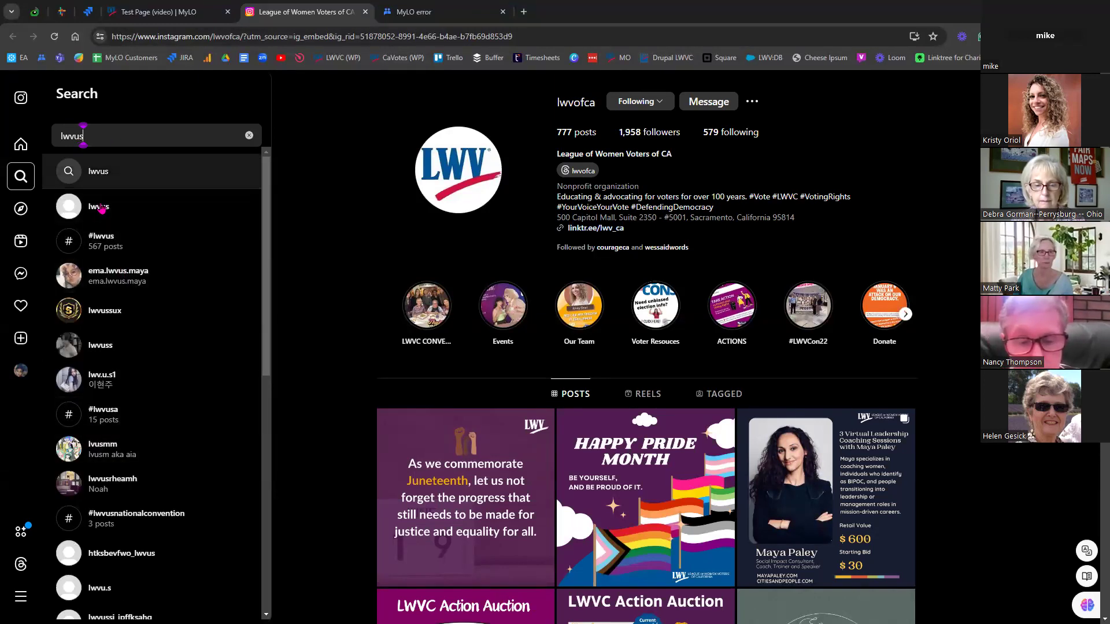
left_click(123, 171)
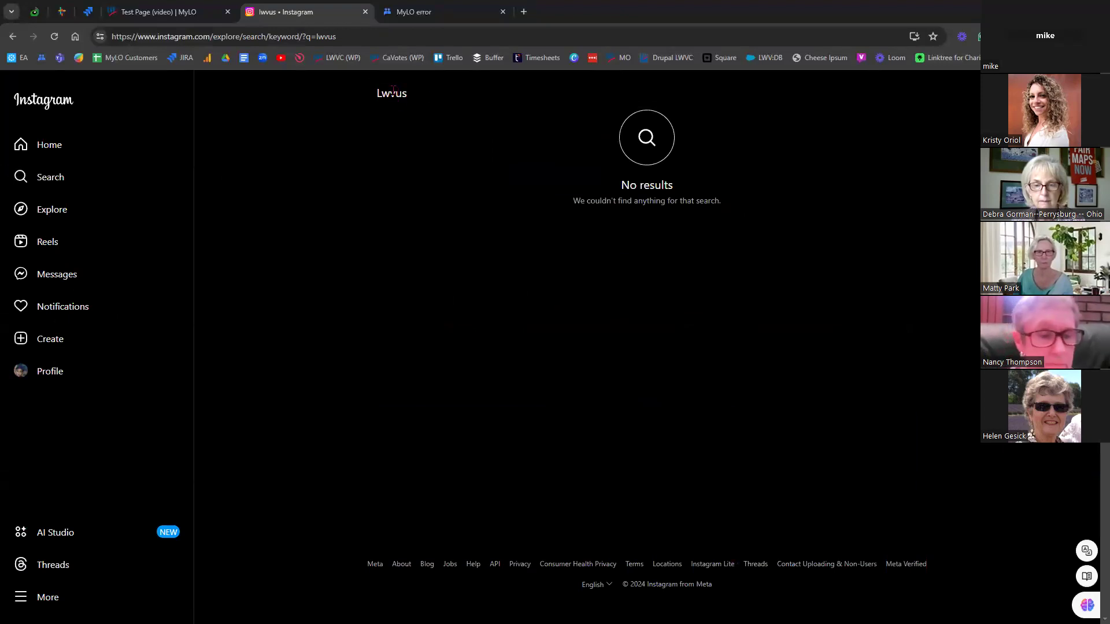
left_click_drag(394, 92, 421, 98)
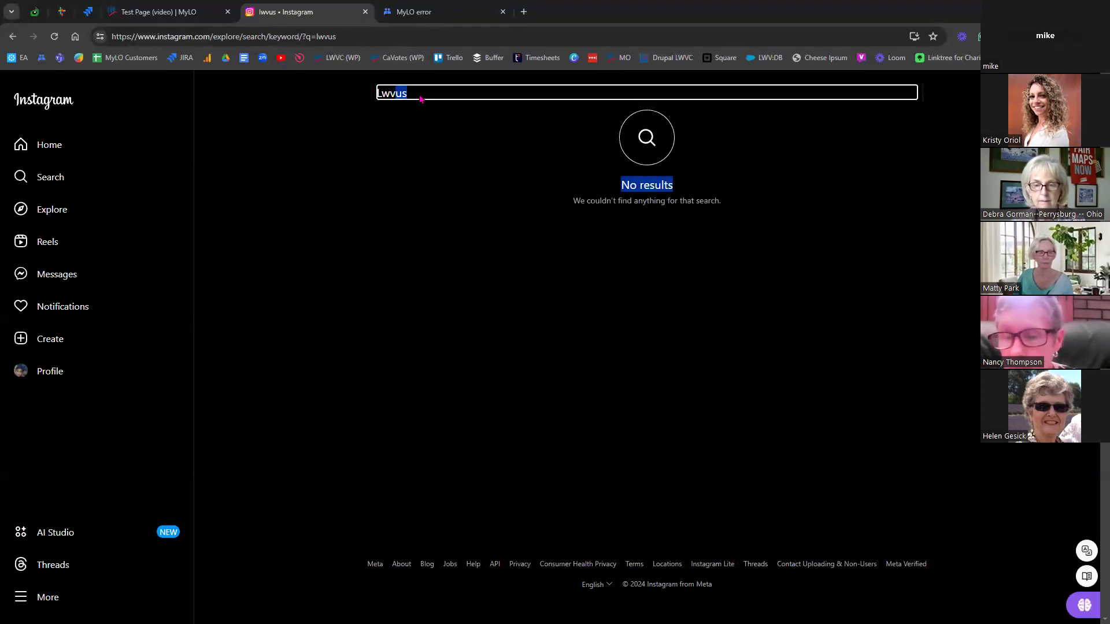
left_click(425, 97)
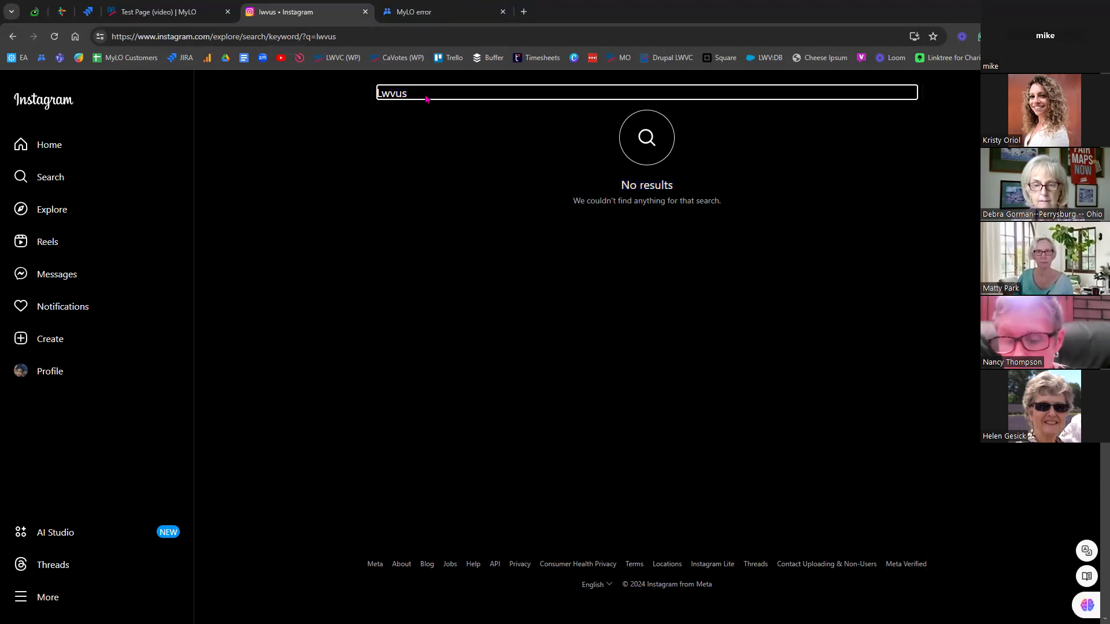
- Search Instagram for "lwv united states"
left_click(50, 178)
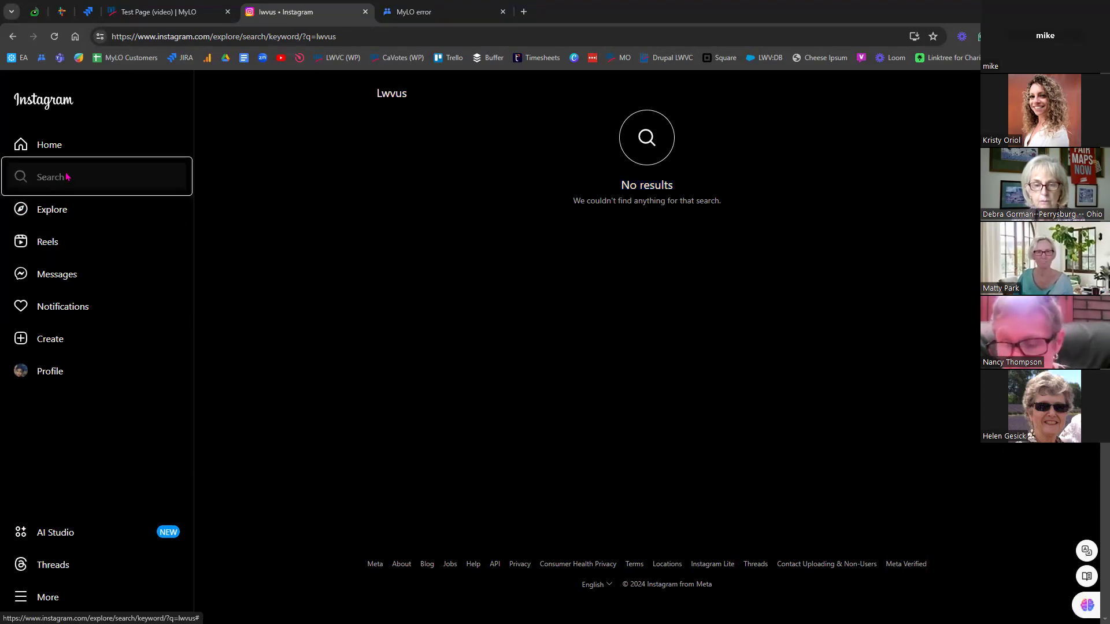
type("lwv u")
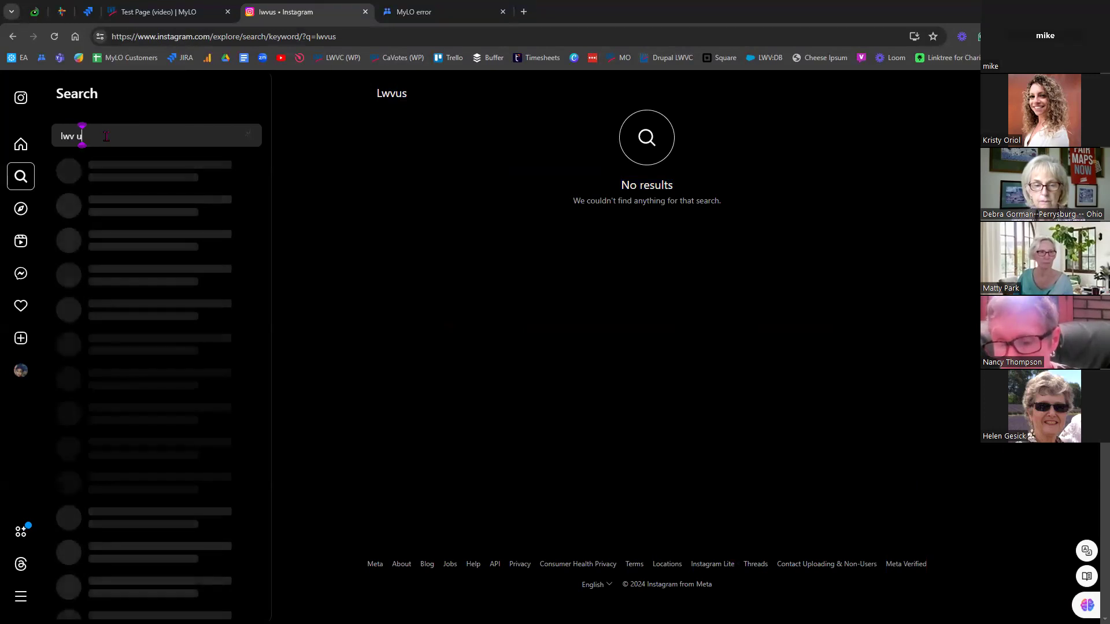
type("nnit")
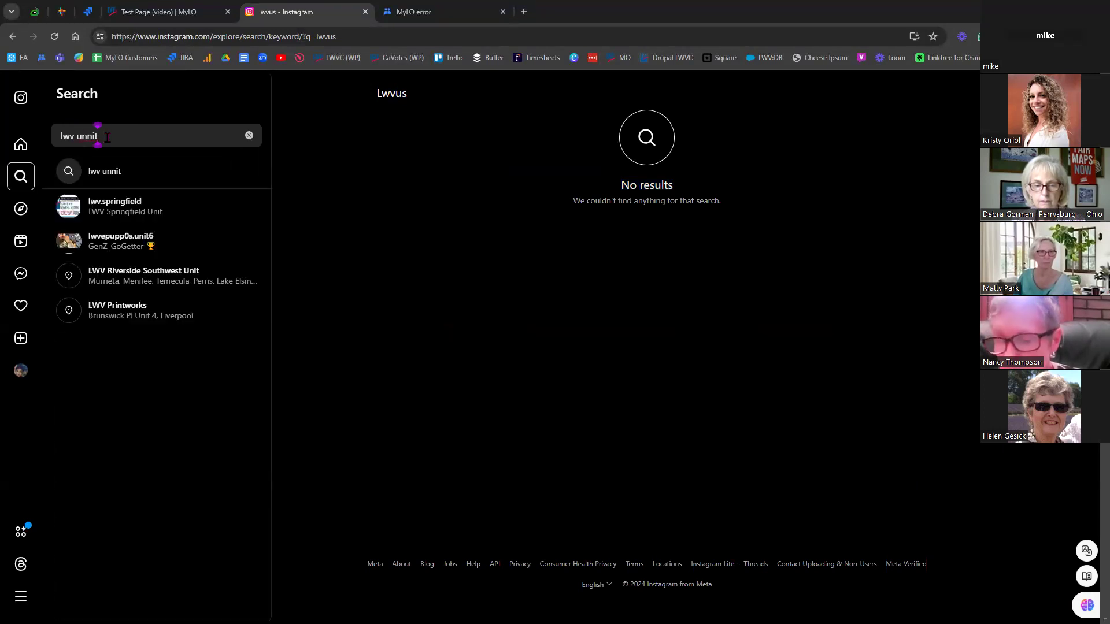
type("ed")
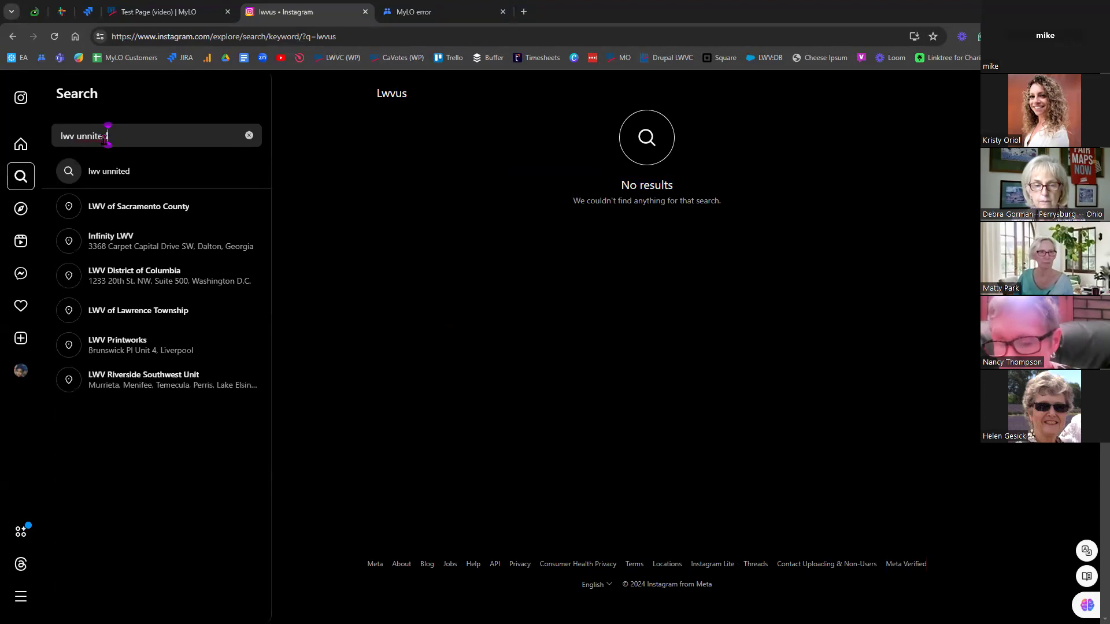
left_click(87, 137)
key("BackSpace")
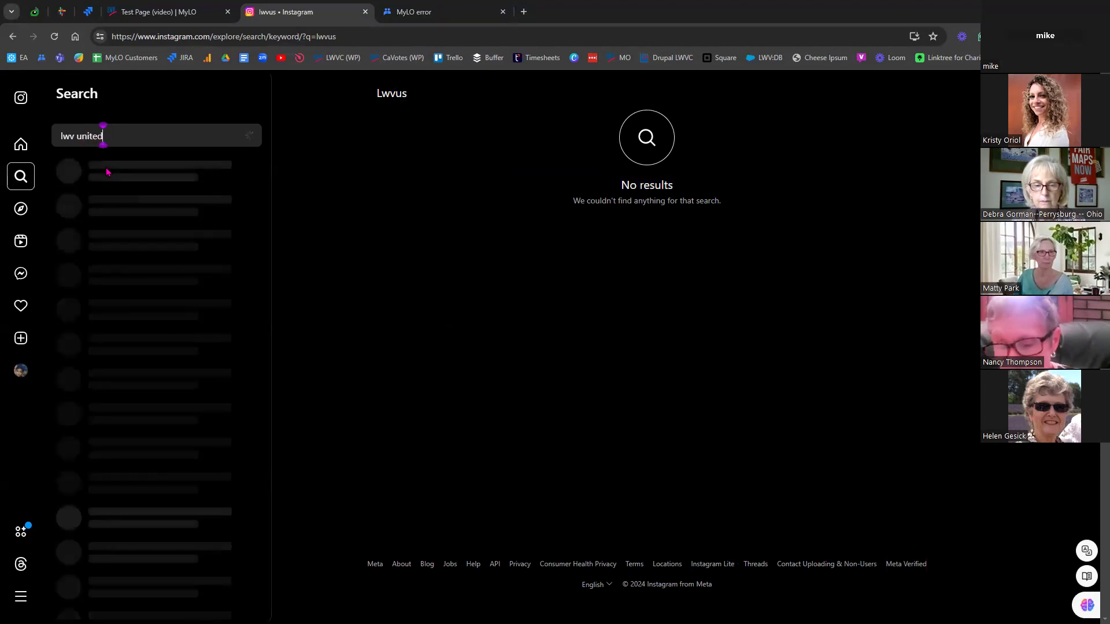
type("states")
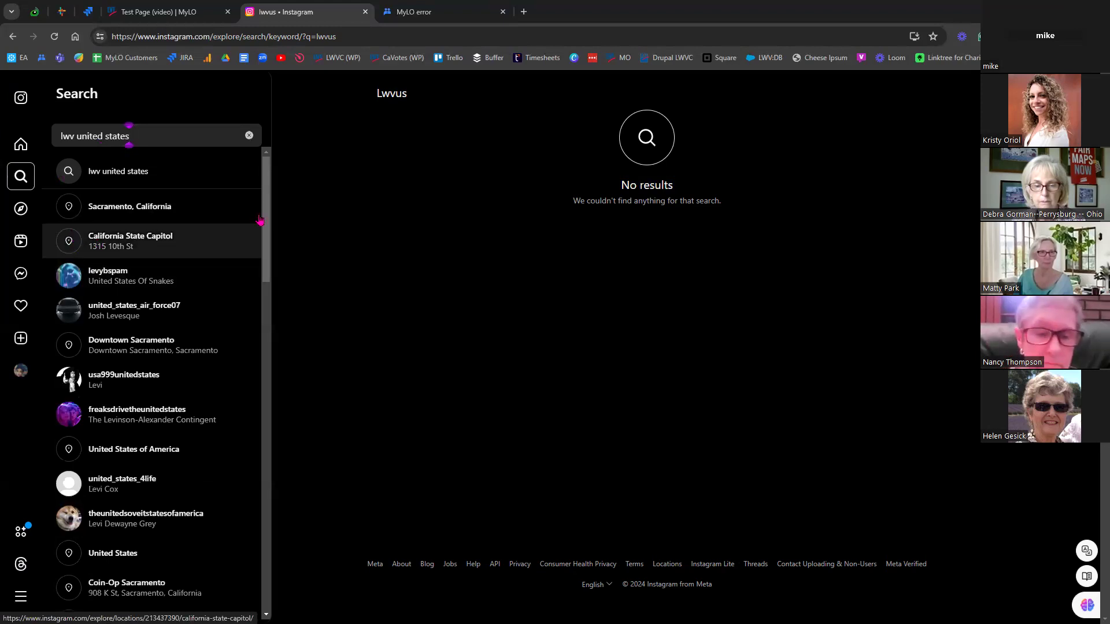
- Go to x.com, search for "lwvus" and open the UN Observers - League of Women Voters of the U.S. profile
left_click(273, 36)
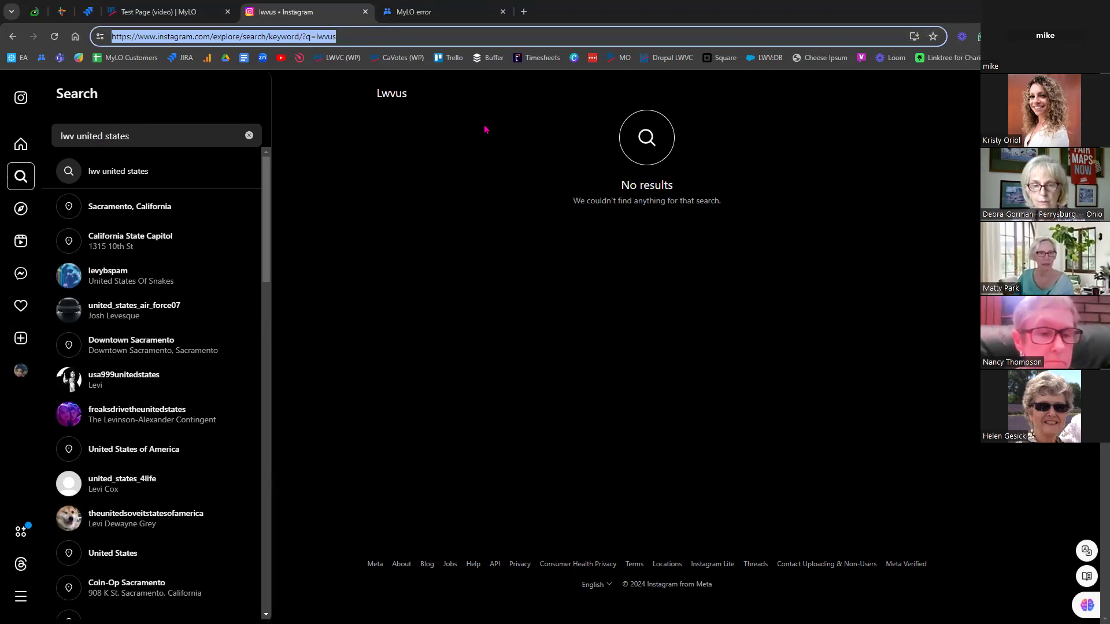
type("x.com")
key("Return")
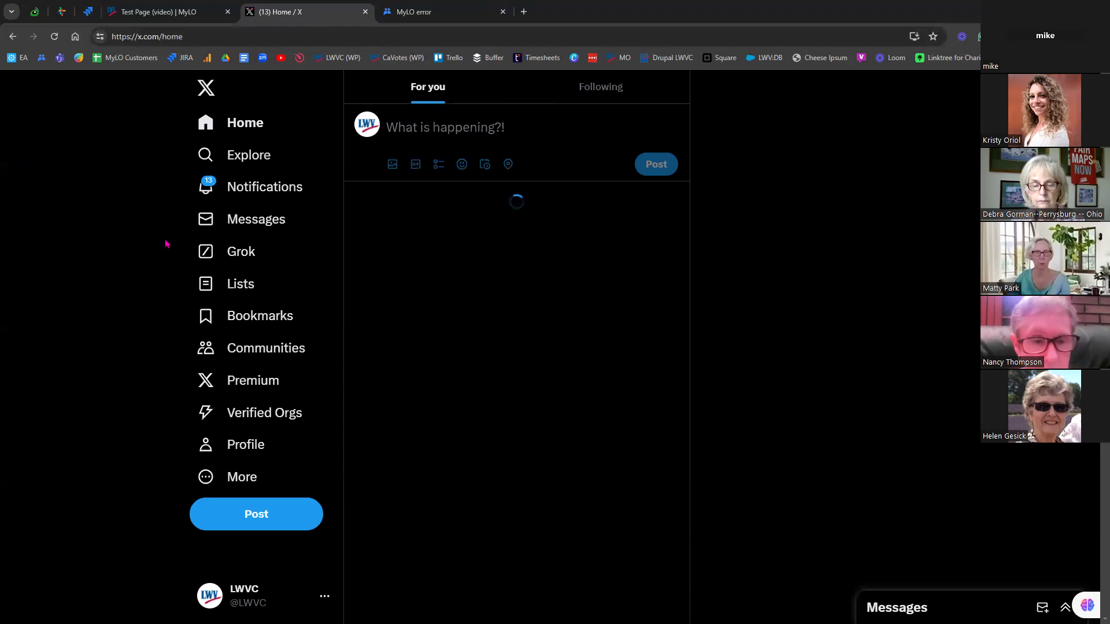
left_click(246, 156)
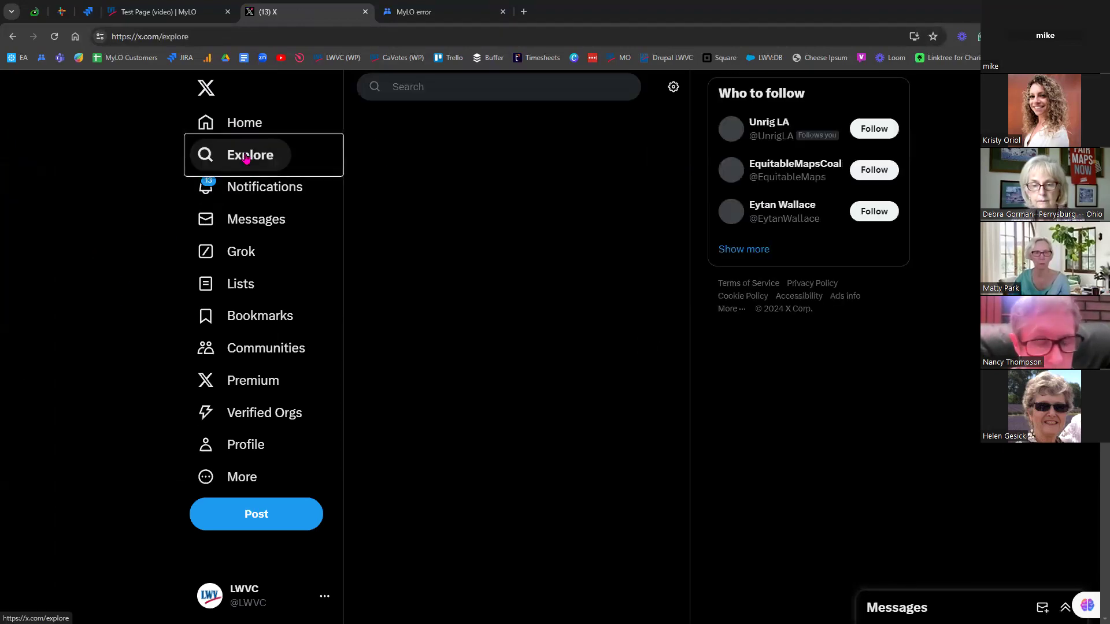
left_click(424, 86)
type("lwvus")
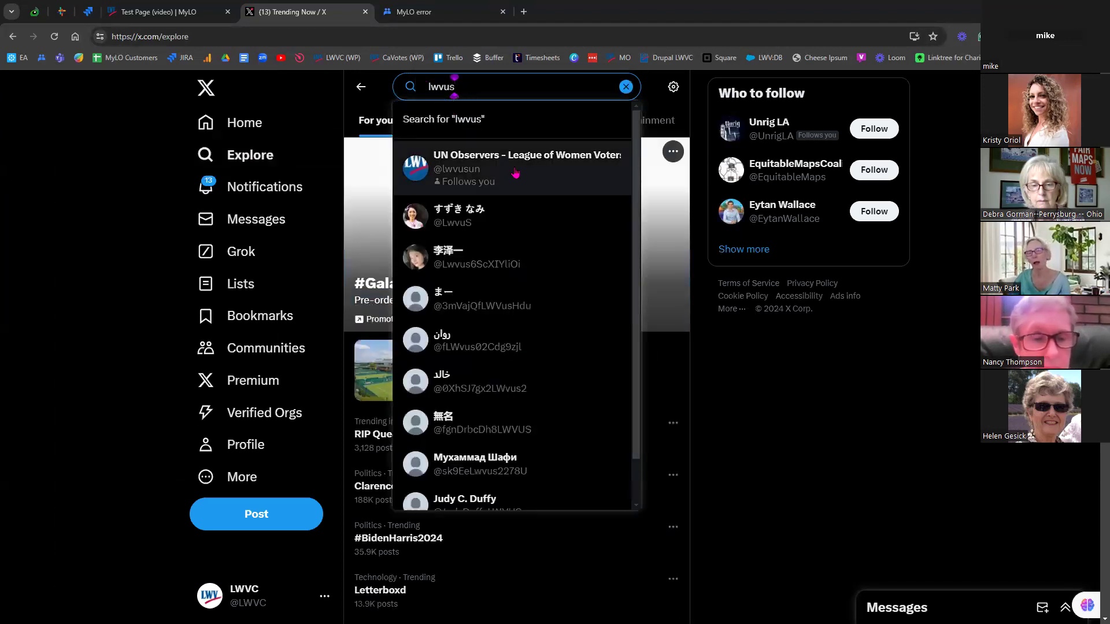
left_click(516, 171)
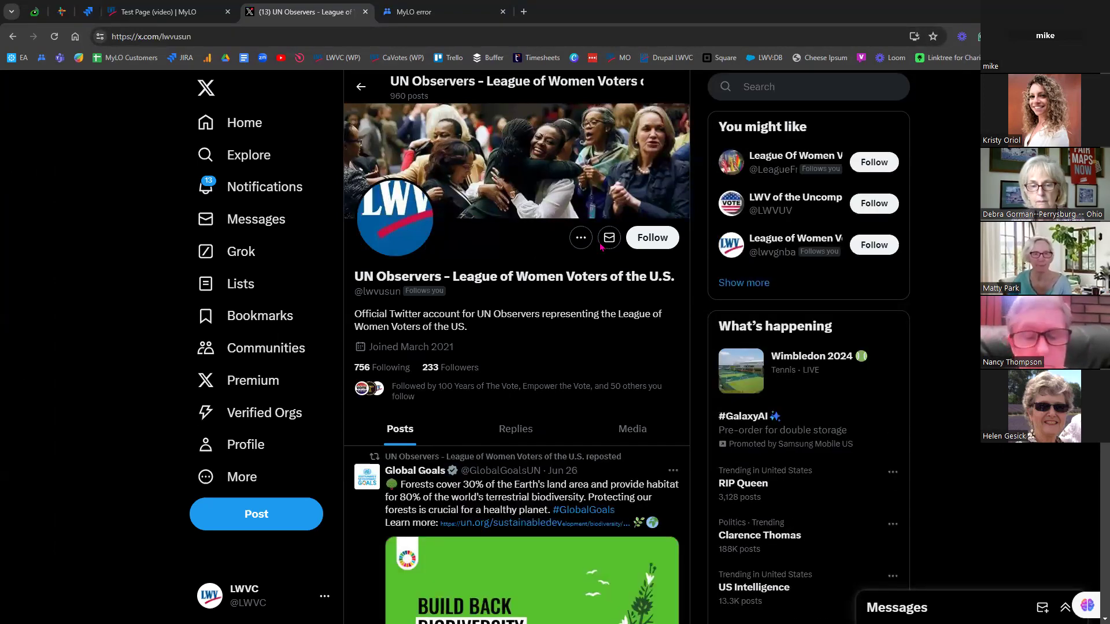
- Generate embed code for the profile's Global Goals biodiversity post, choosing the Embedded Post display option
scroll(601, 314, "down", 1)
scroll(593, 324, "down", 3)
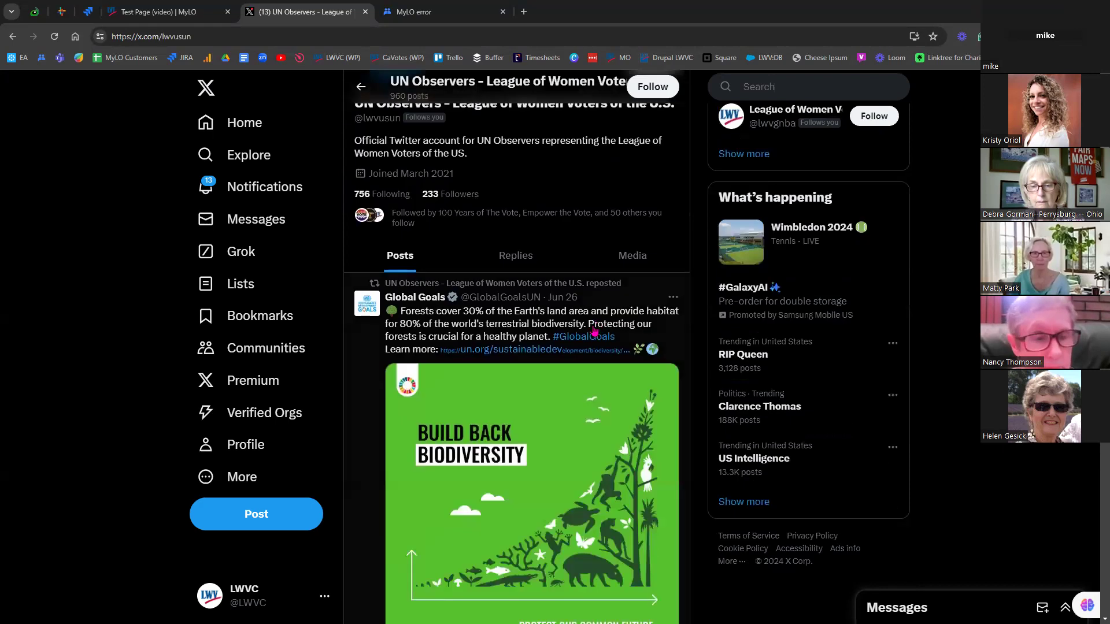
scroll(614, 294, "down", 2)
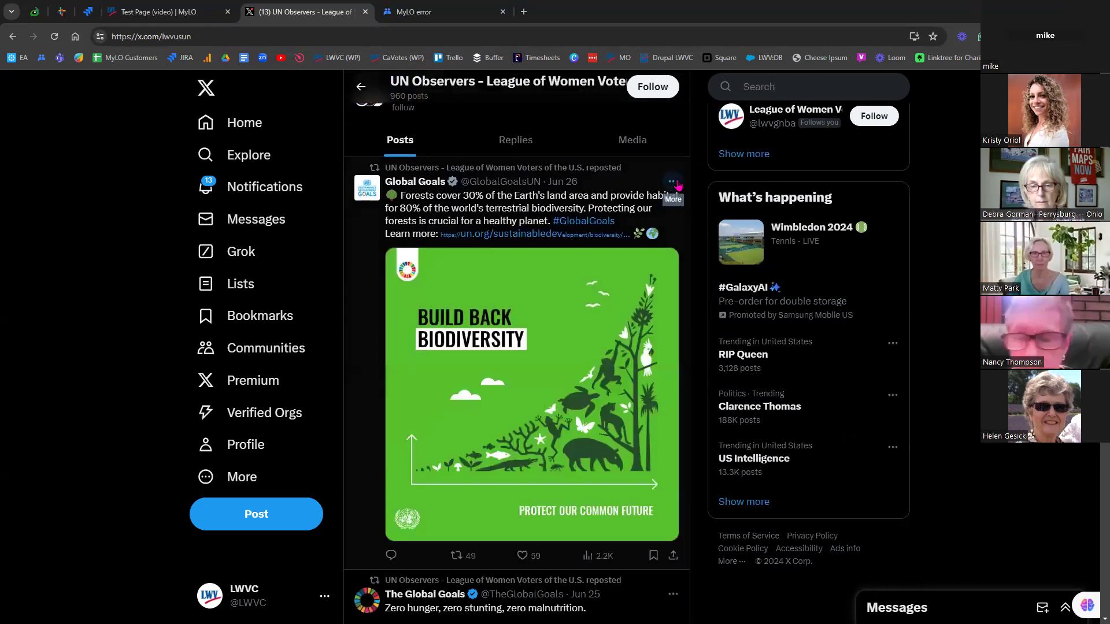
left_click(673, 182)
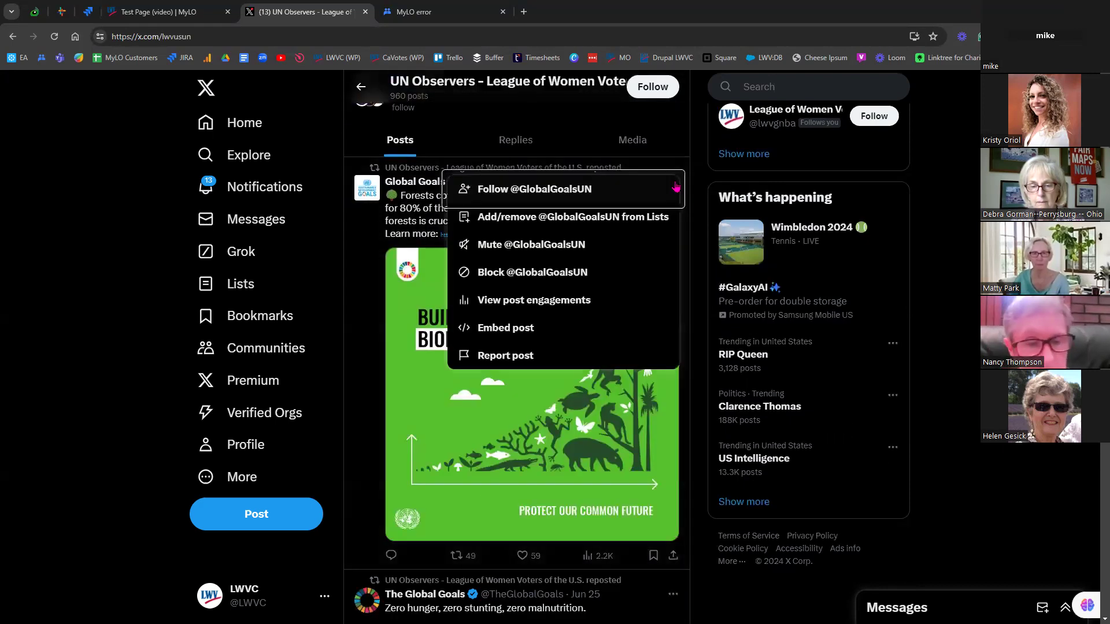
left_click(537, 334)
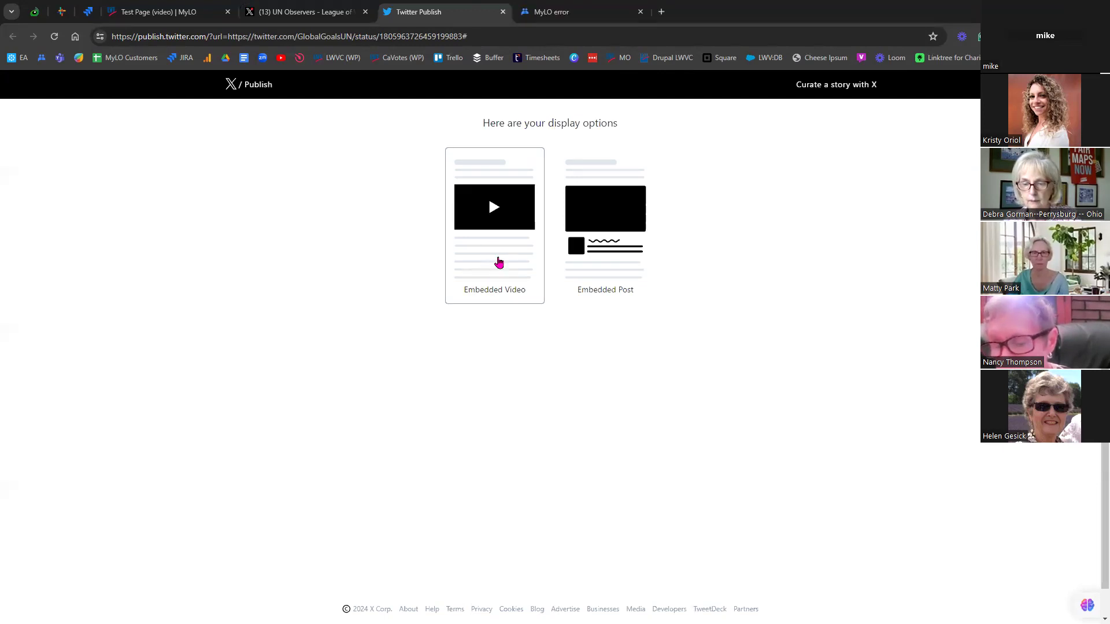
left_click(607, 275)
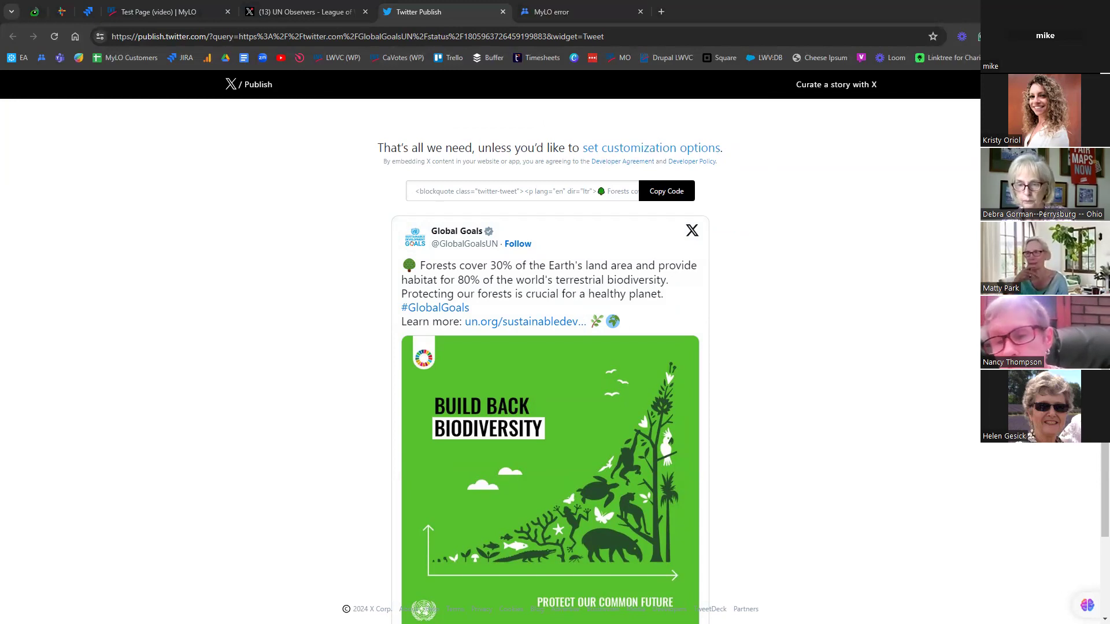
- Open a guest browser window, go to my.lwv.org and open the California Demo Site's Test Page (video)
left_click(1087, 36)
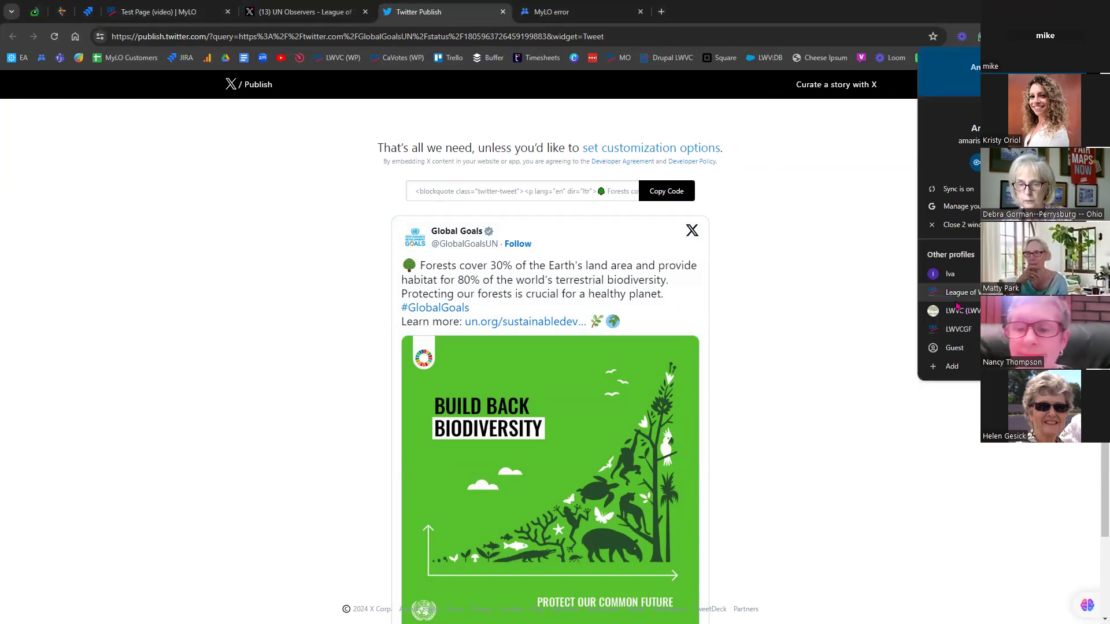
left_click(963, 353)
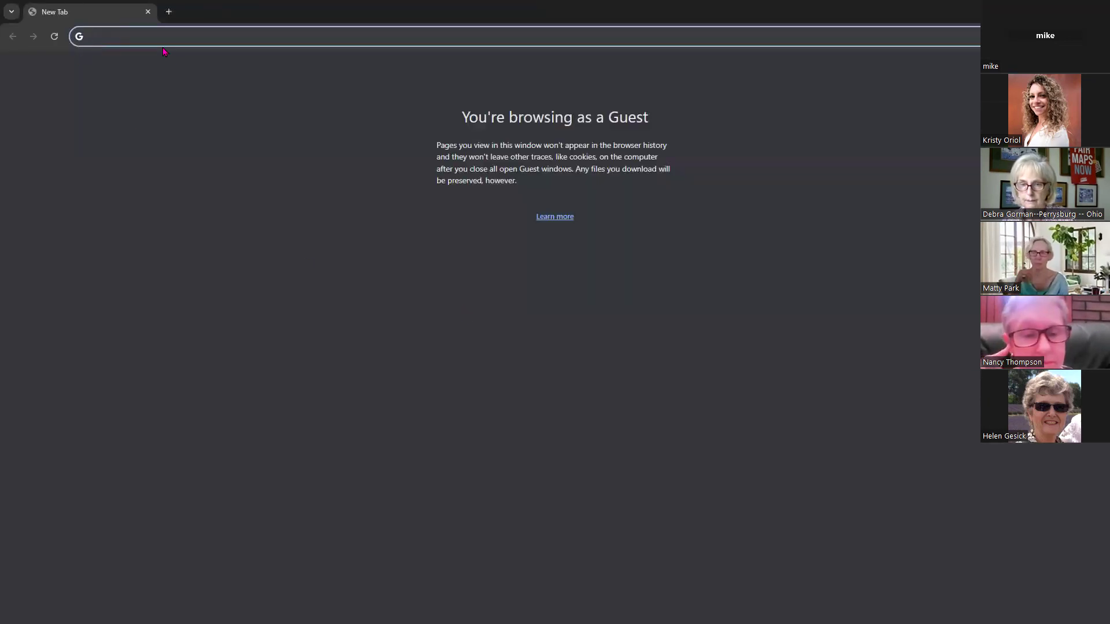
type("my.lwv.org")
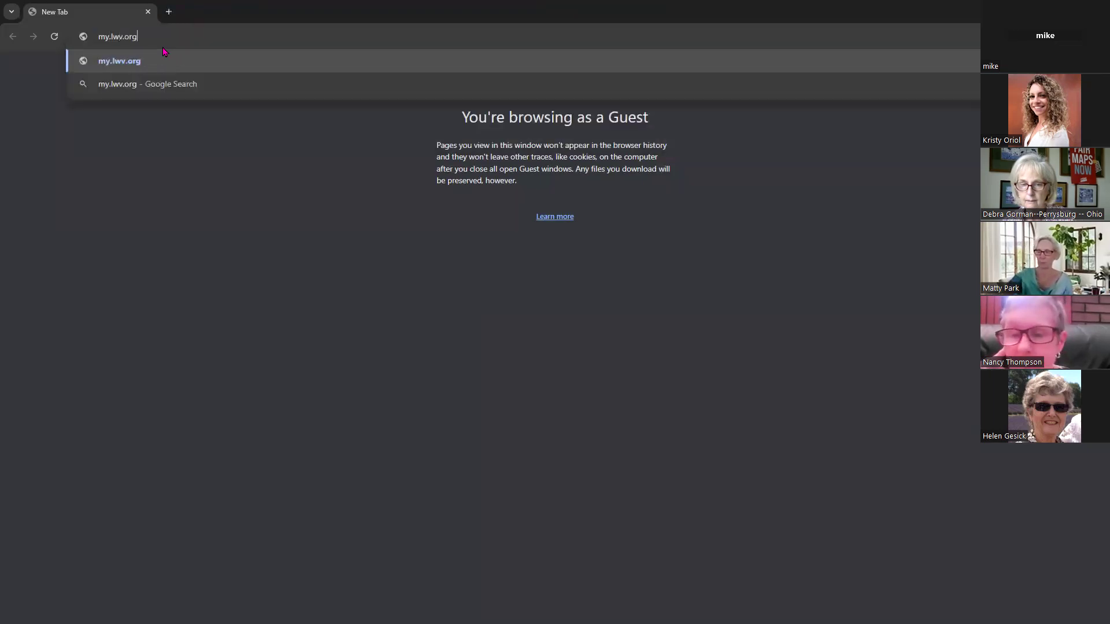
left_click(166, 60)
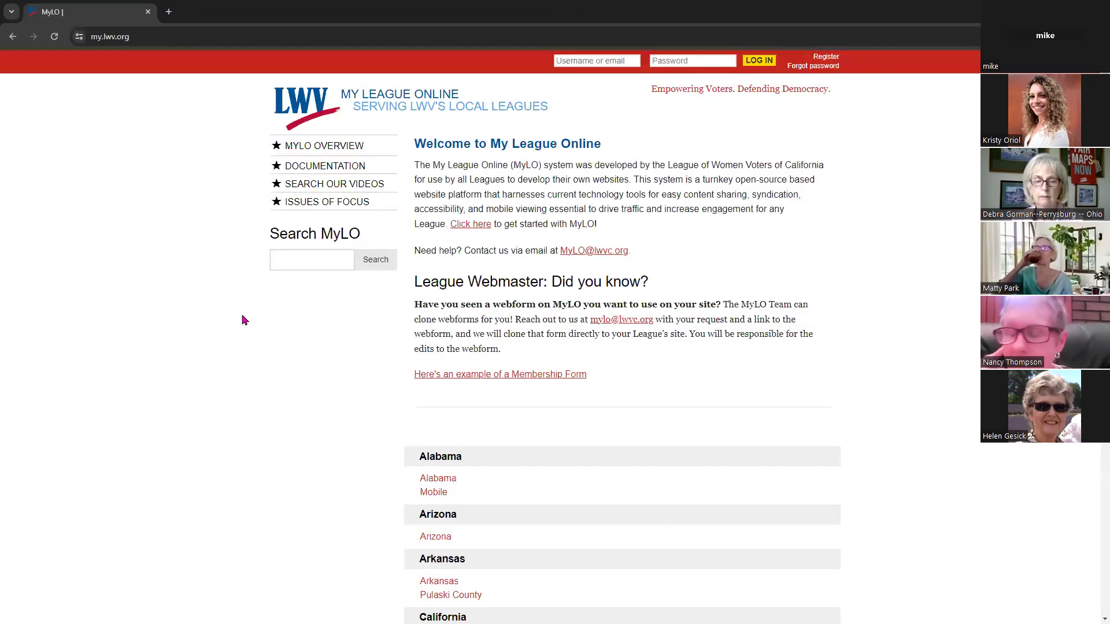
scroll(311, 386, "down", 7)
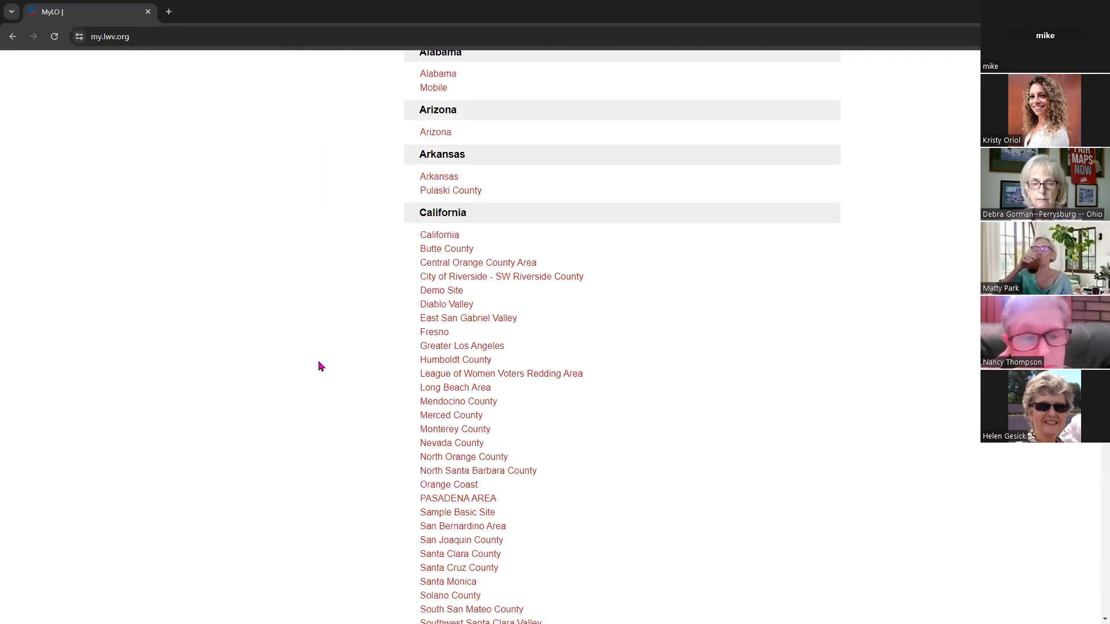
left_click(450, 291)
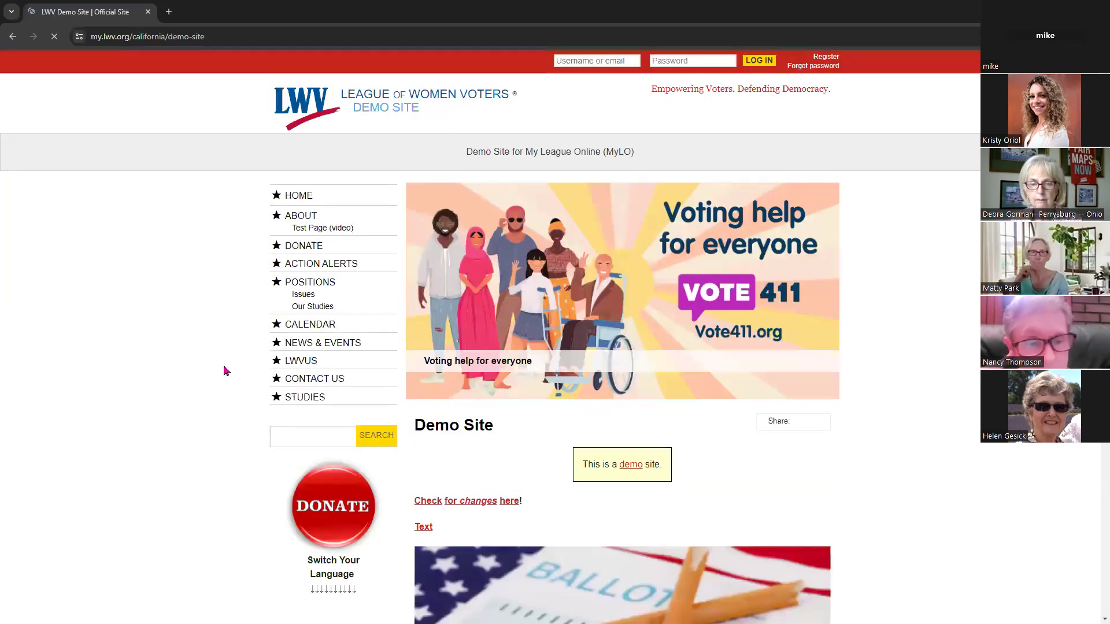
left_click(310, 231)
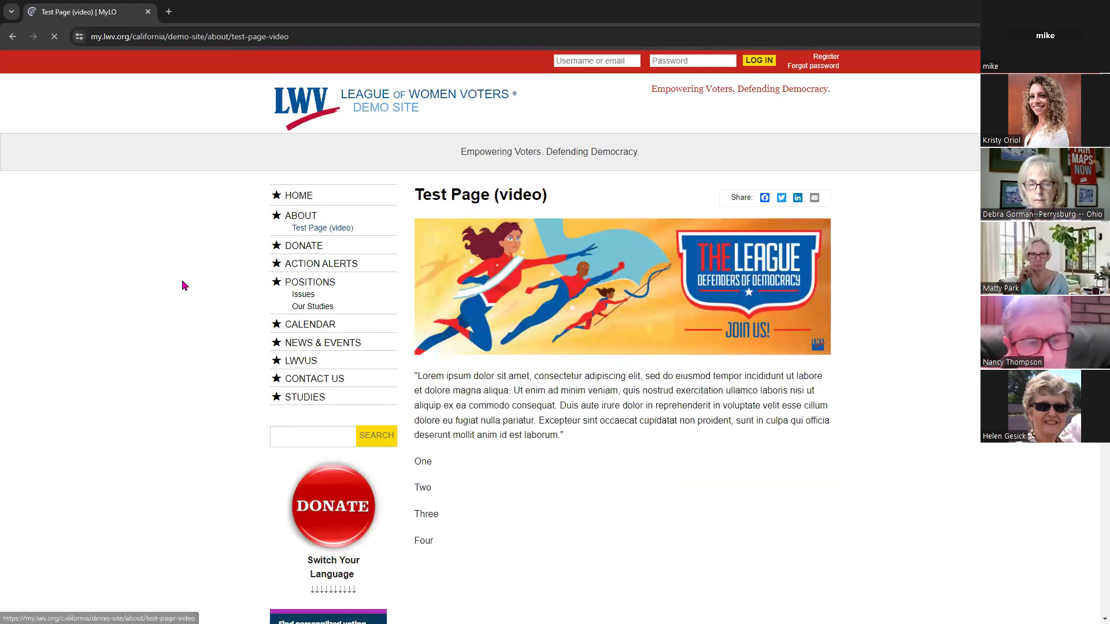
- Examine the published Test Page (video) as a guest, checking which embedded social media content it contains
scroll(184, 286, "down", 6)
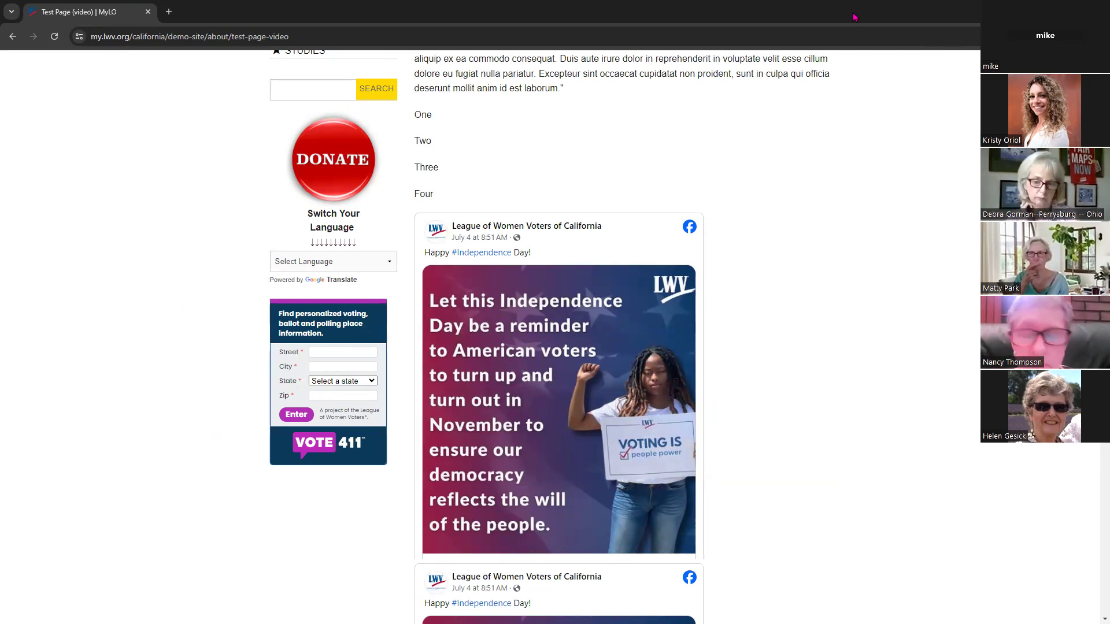
key("super+Down")
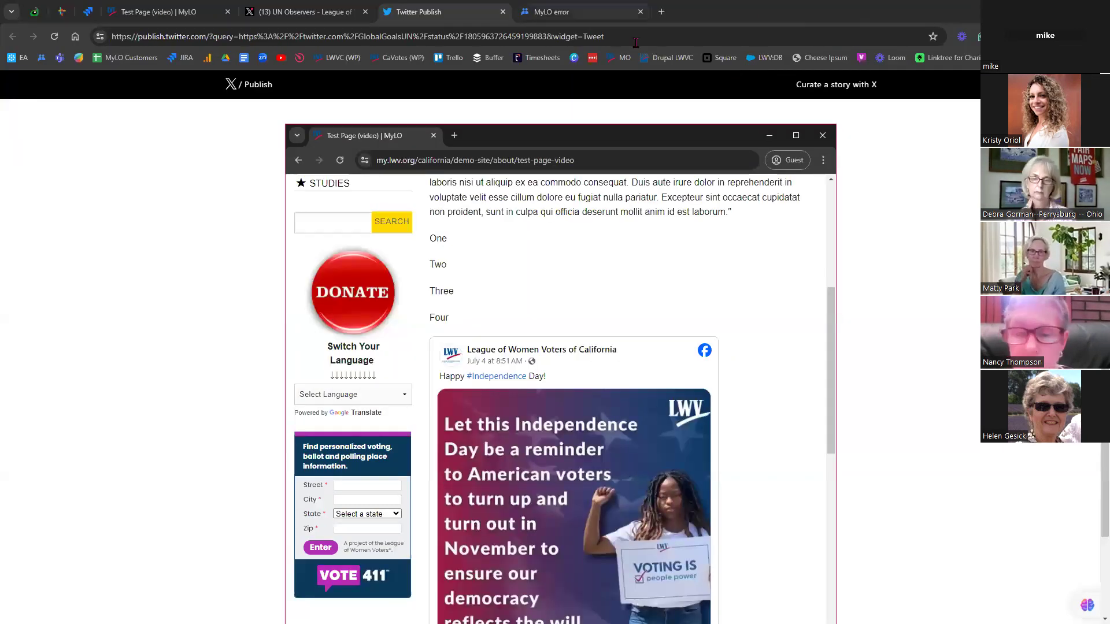
double_click(698, 143)
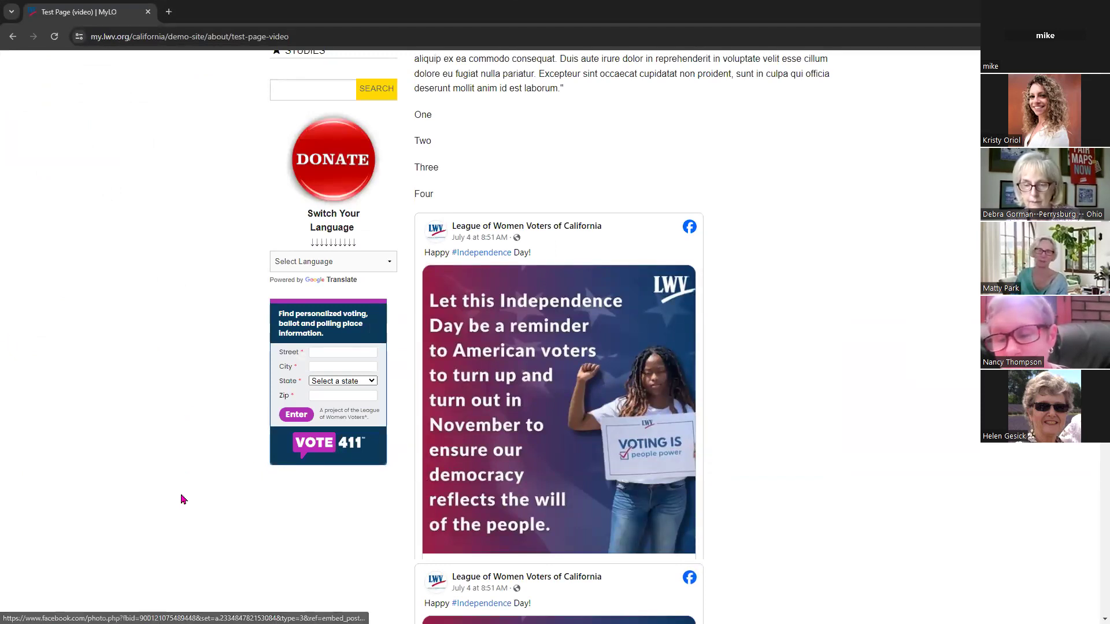
scroll(444, 422, "down", 13)
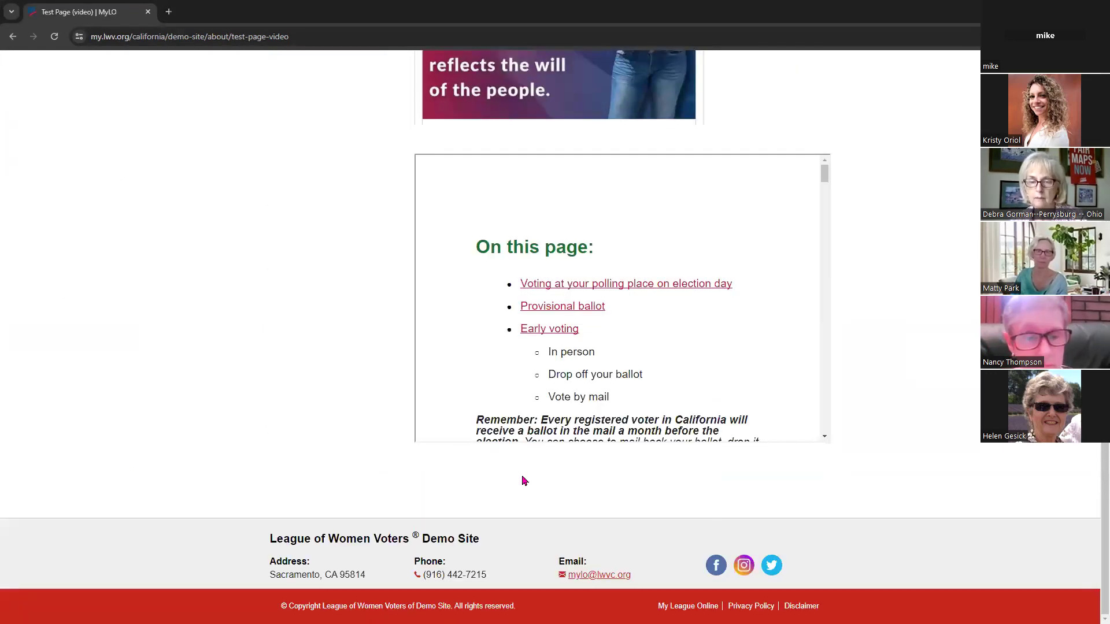
scroll(480, 477, "up", 7)
scroll(486, 480, "up", 10)
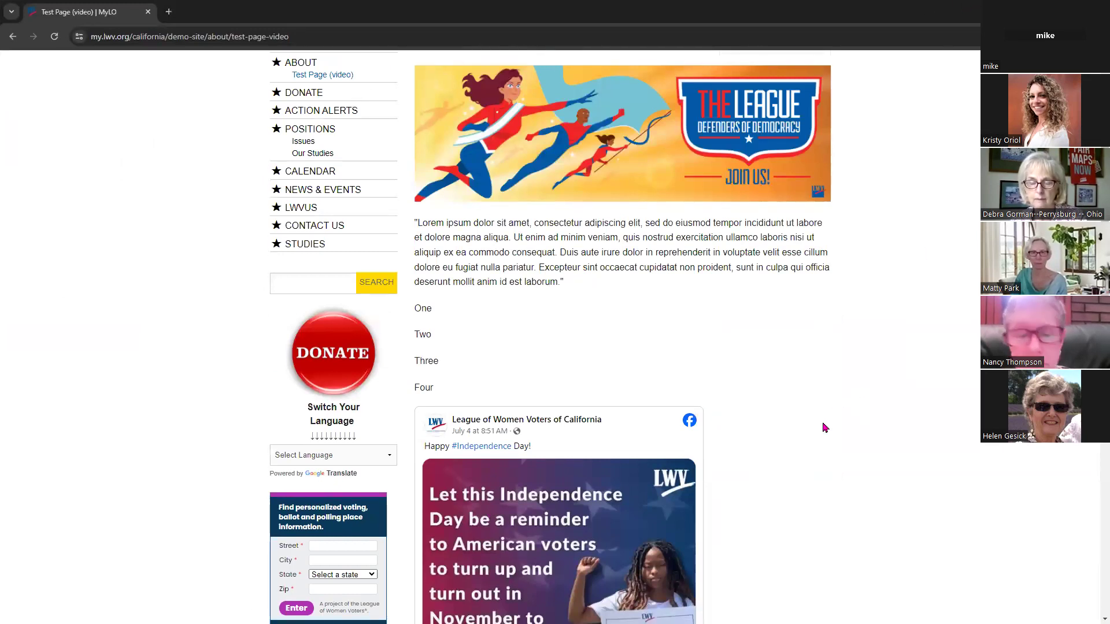
scroll(822, 426, "down", 4)
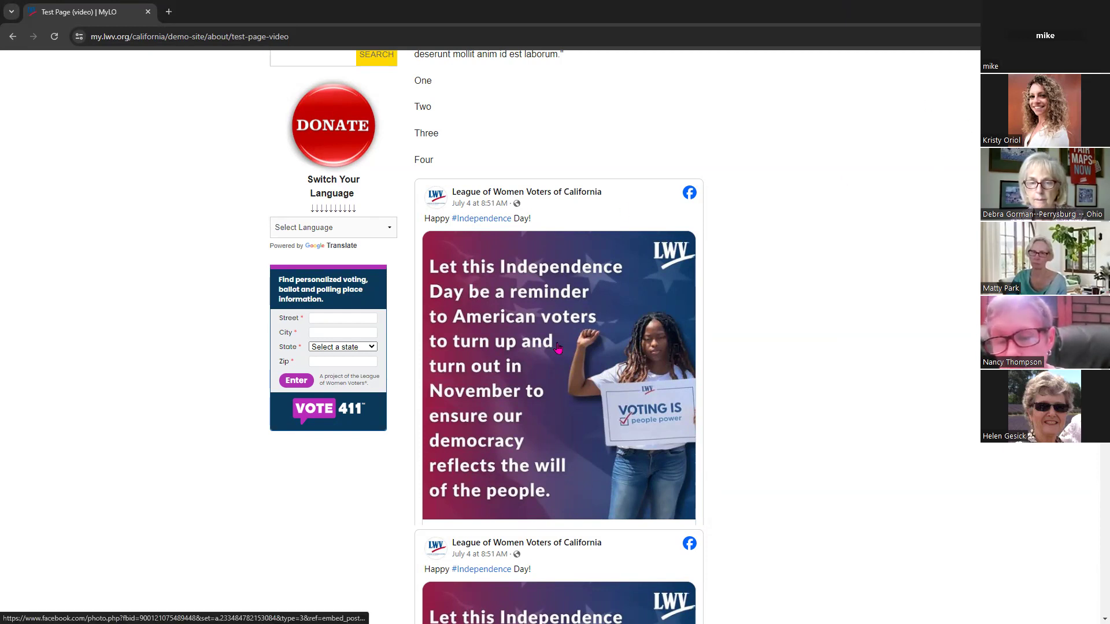
scroll(562, 384, "down", 3)
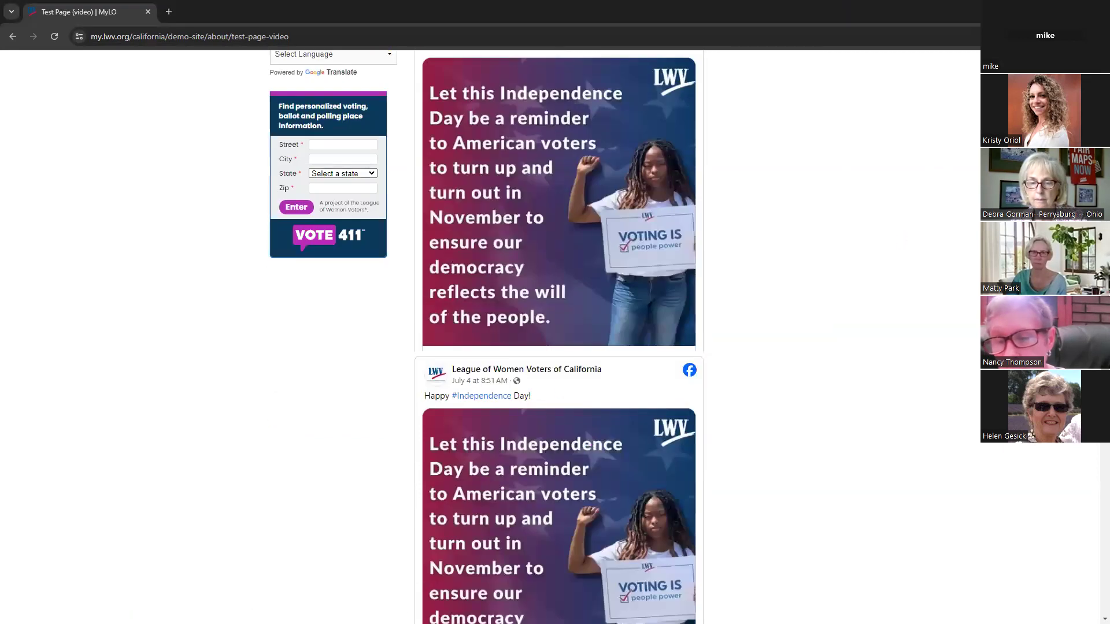
- Publish the Test Page (video) draft from the logged-in window and return to the post's embed code page
key("alt+Tab")
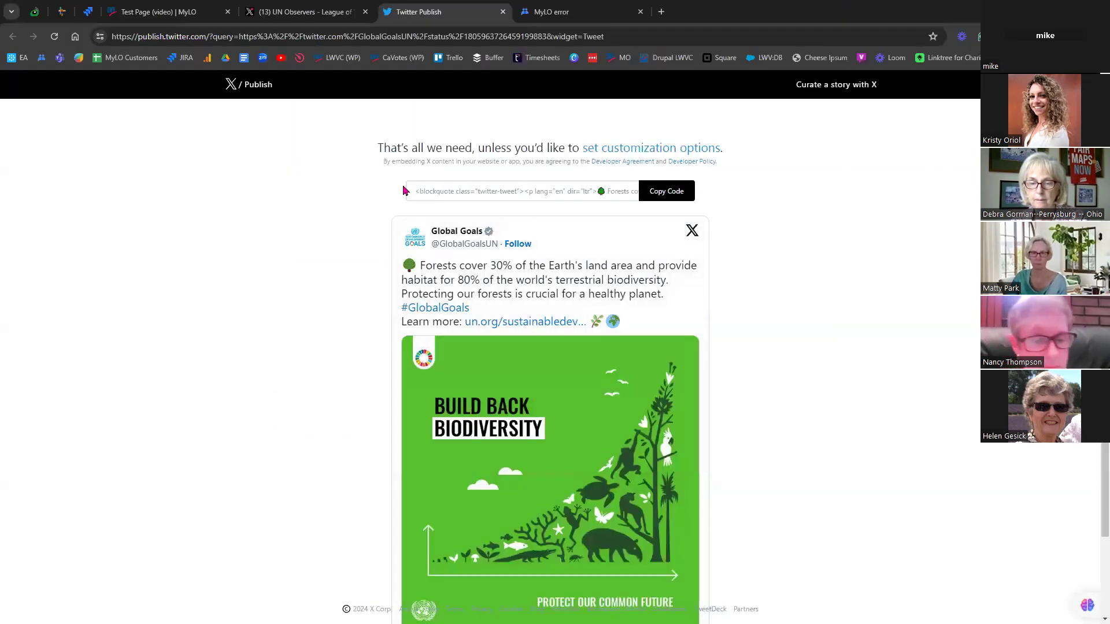
left_click(181, 22)
scroll(277, 404, "up", 10)
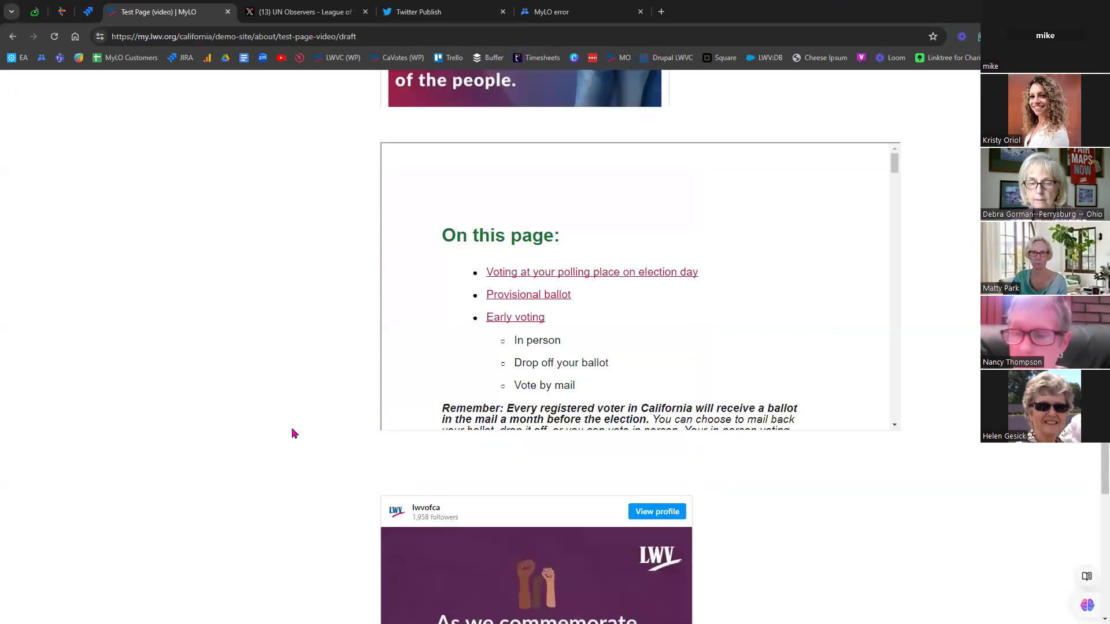
scroll(300, 446, "up", 15)
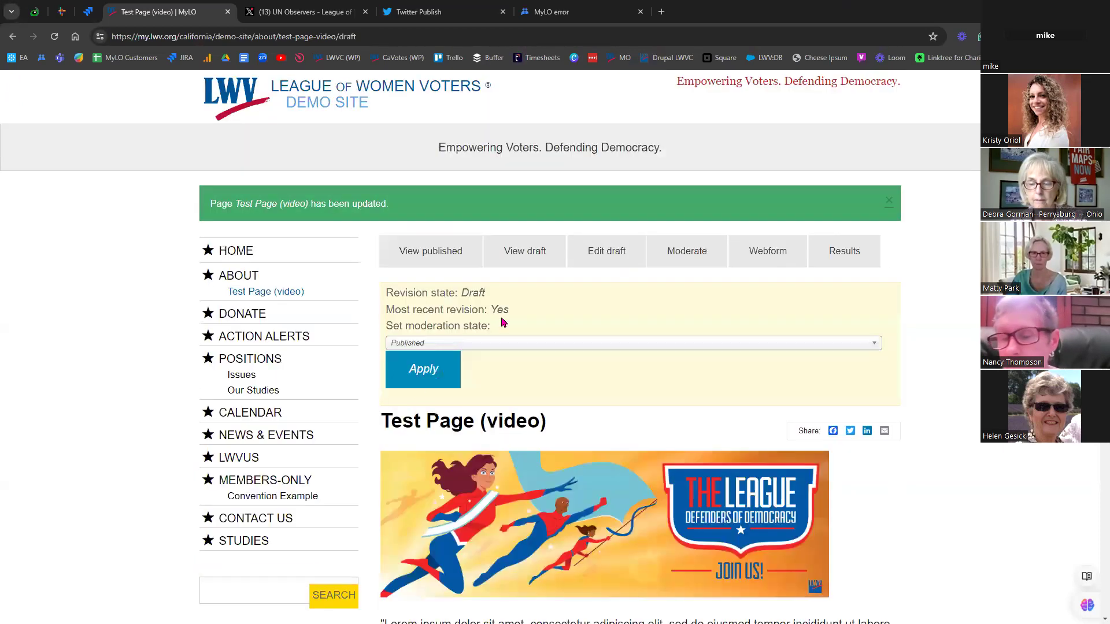
left_click(429, 371)
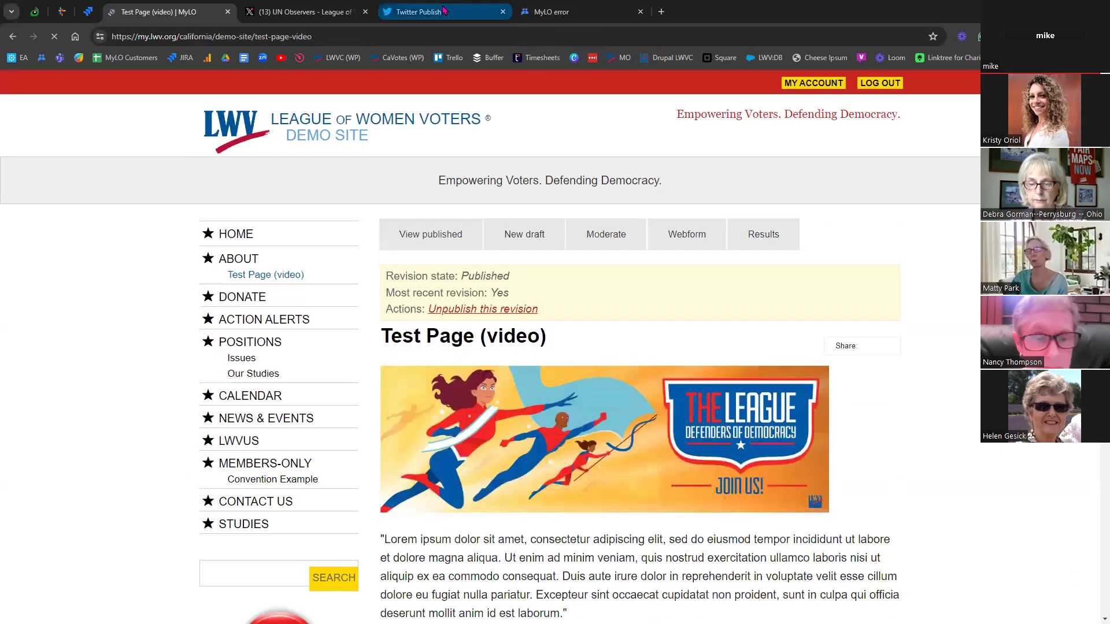
left_click(444, 10)
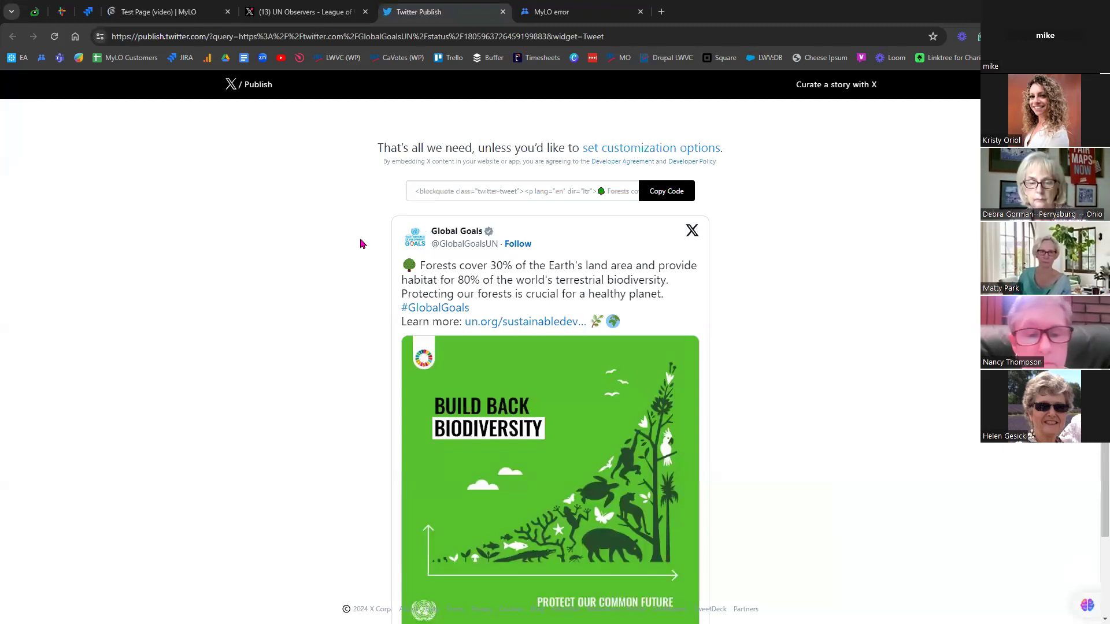
- Open the customization options for the Global Goals post embed and review the appearance and language choices
left_click(671, 194)
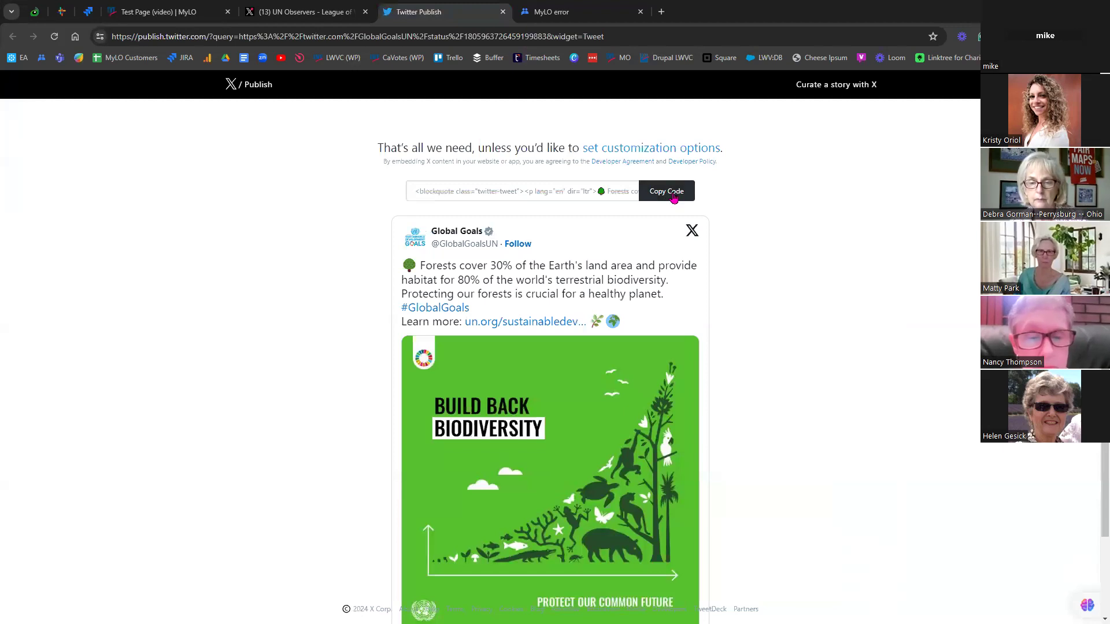
scroll(778, 265, "down", 3)
scroll(778, 265, "up", 4)
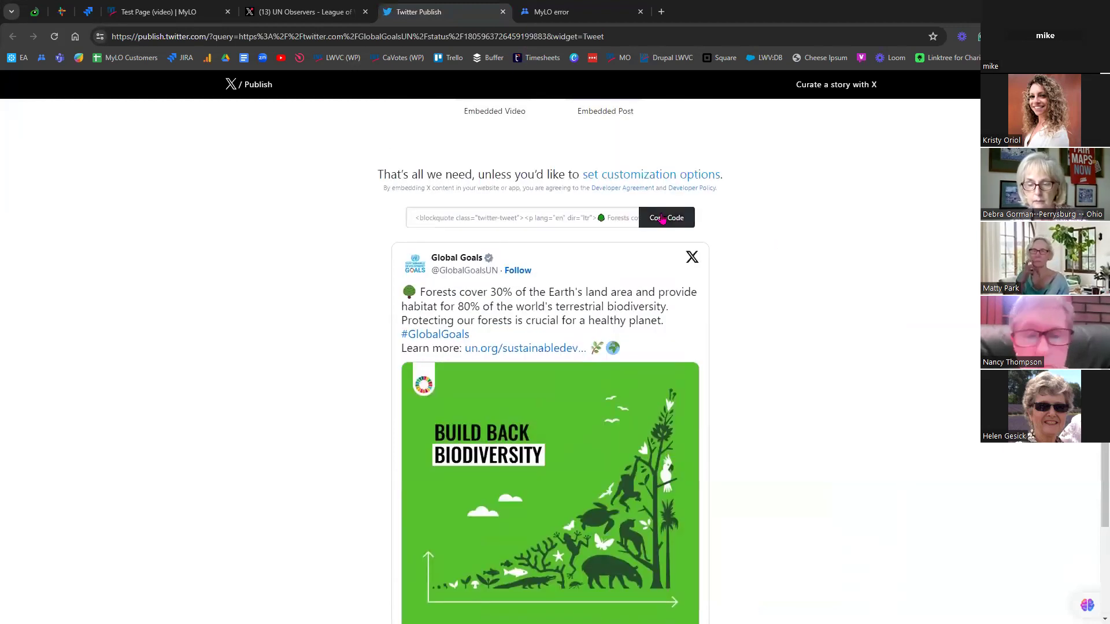
left_click(652, 176)
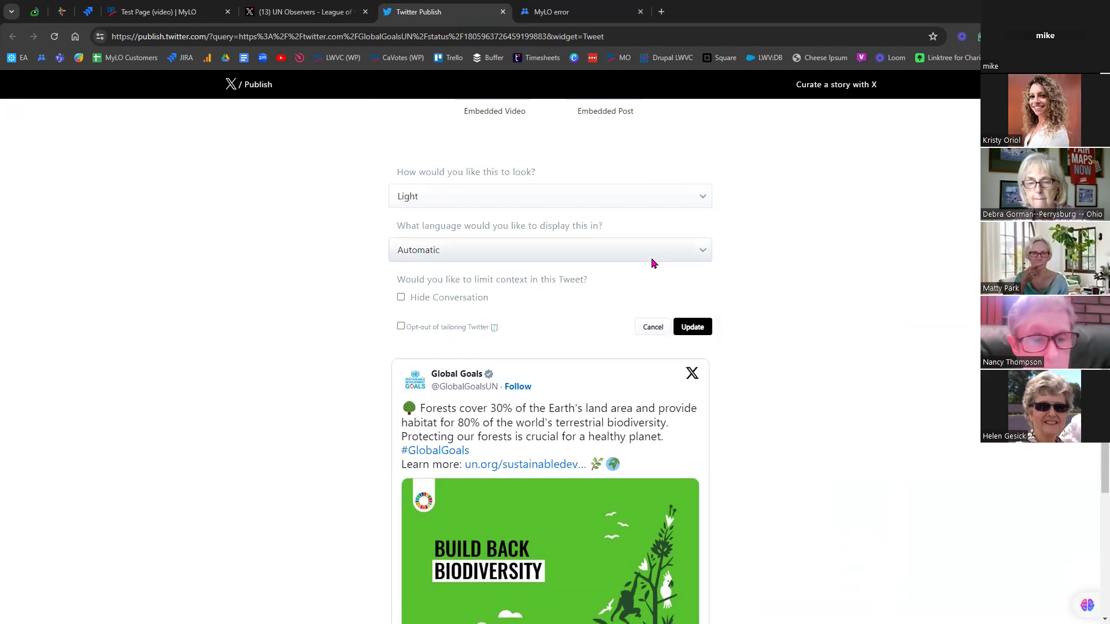
scroll(650, 271, "down", 4)
scroll(650, 271, "up", 4)
left_click(617, 197)
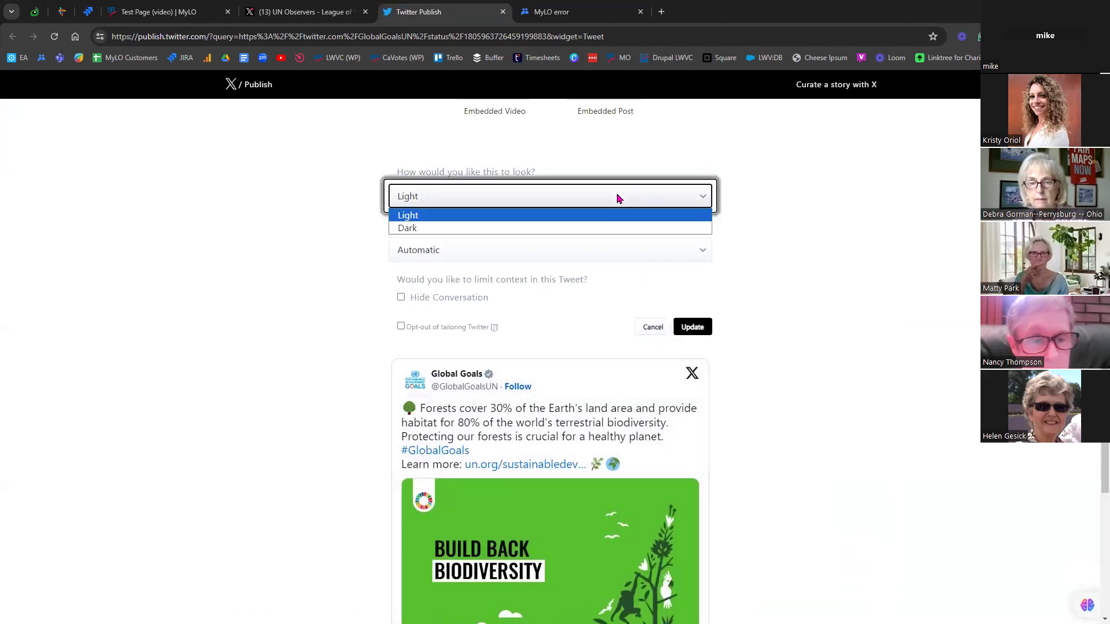
left_click(620, 215)
left_click(619, 255)
left_click(619, 255)
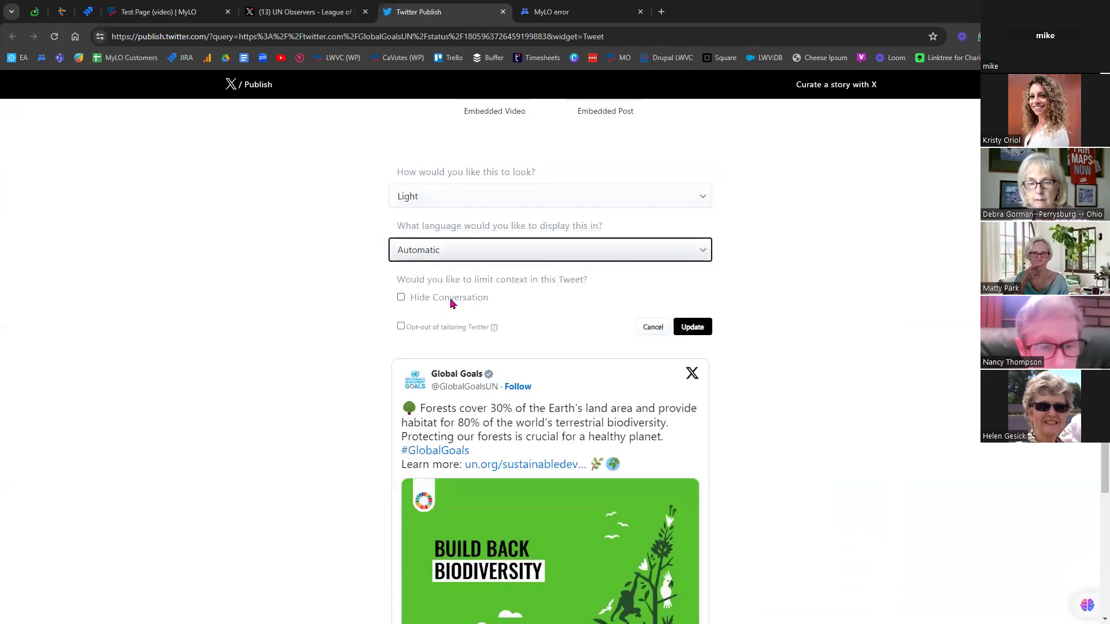
- Set the embedded post's look to Dark, keep the language on Automatic, and check the preview
left_click(462, 197)
left_click(439, 229)
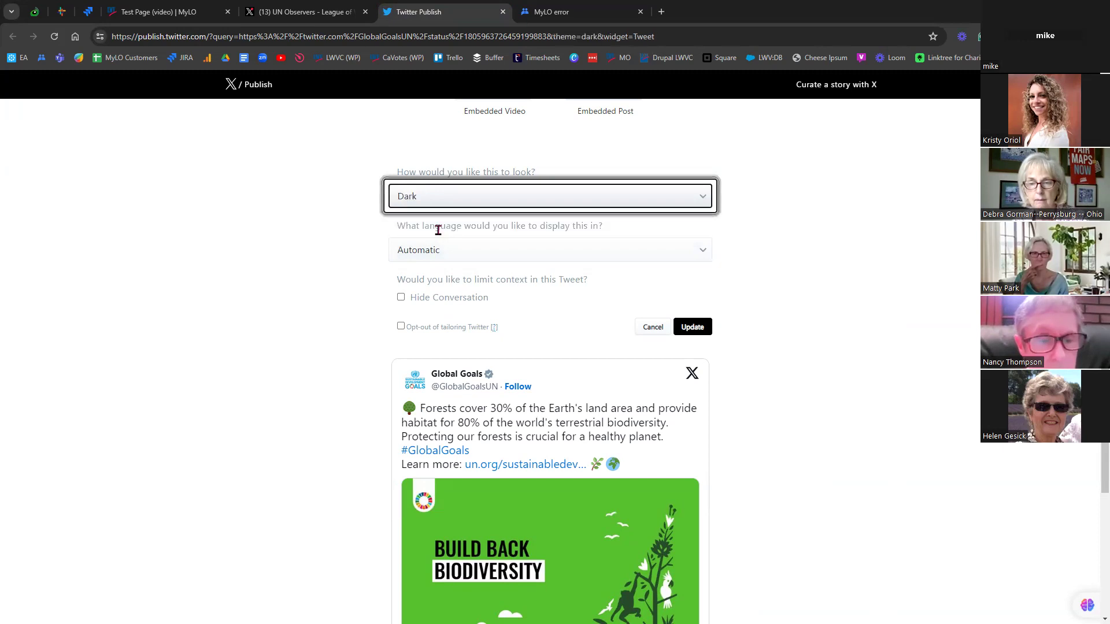
left_click(442, 258)
left_click(450, 259)
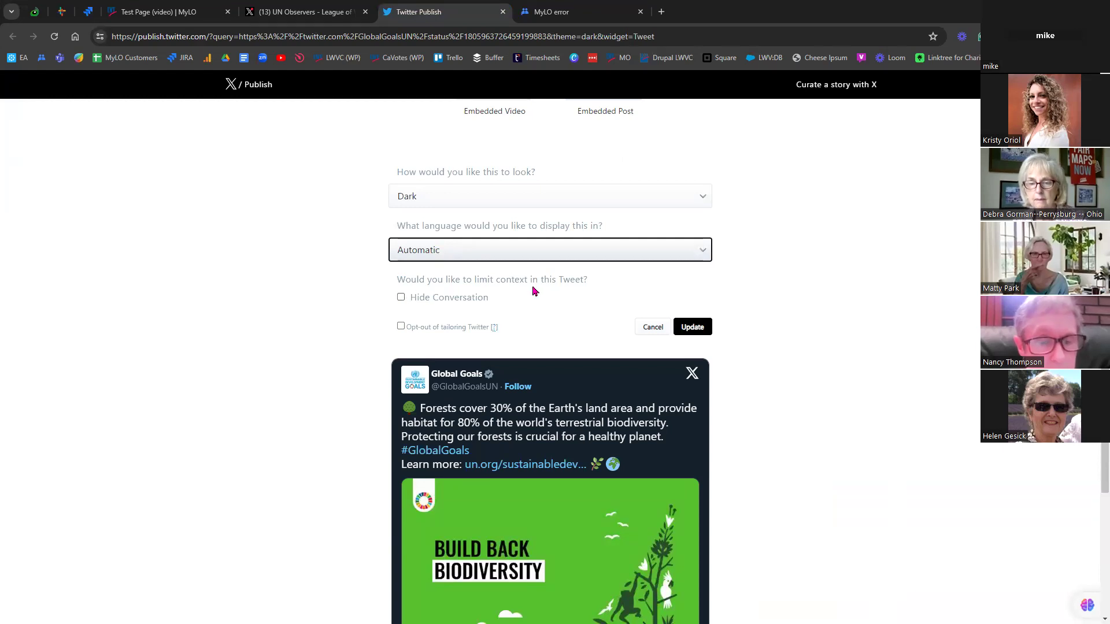
scroll(366, 588, "down", 5)
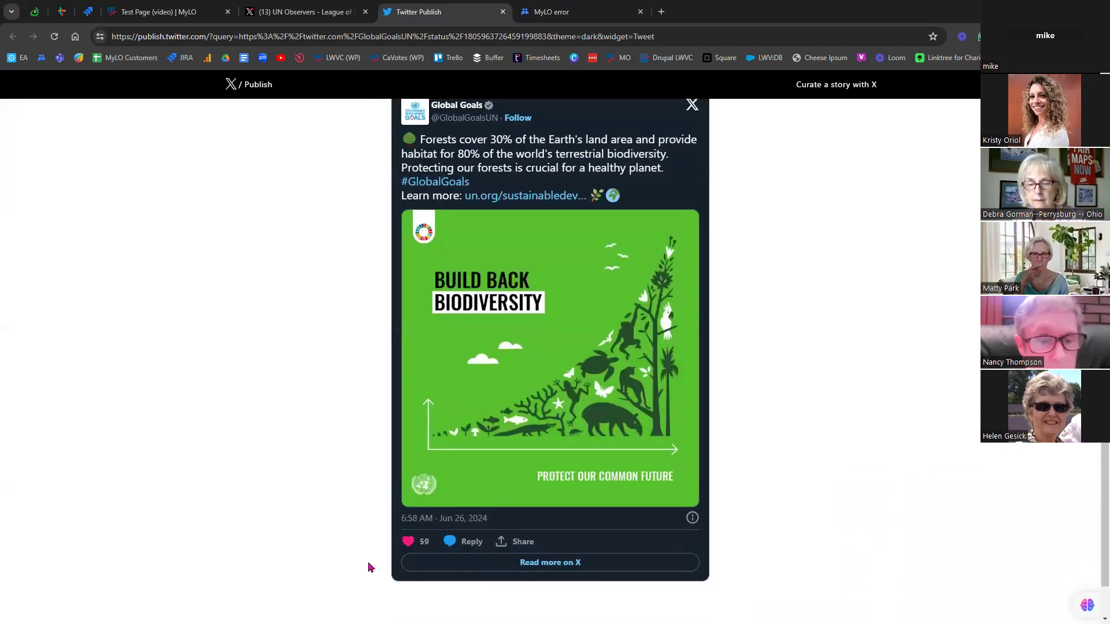
scroll(300, 480, "up", 5)
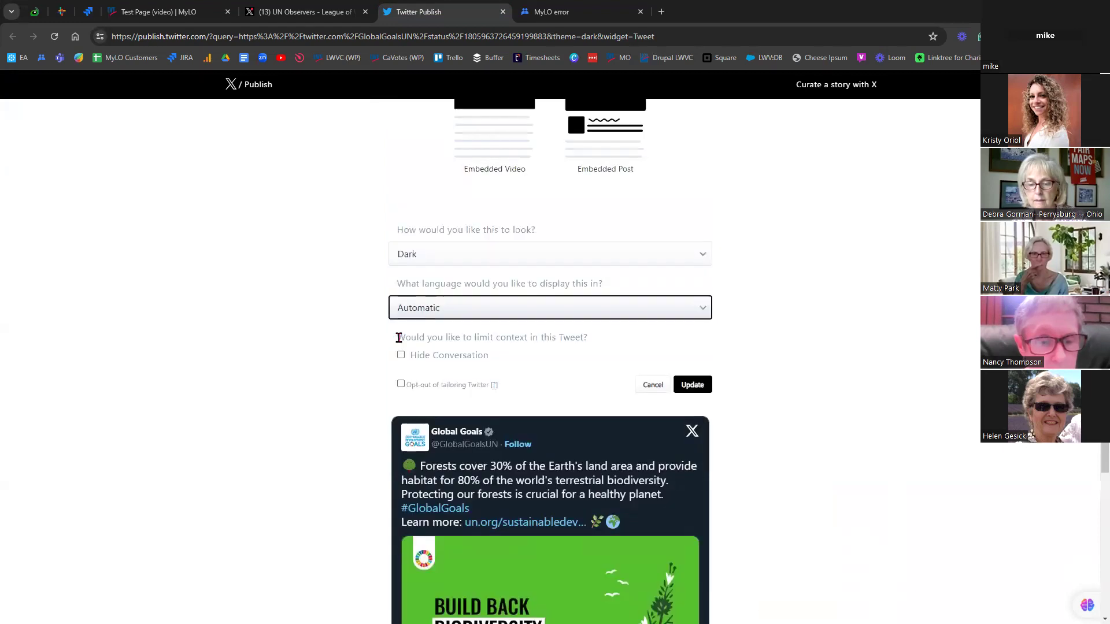
- Turn on Hide Conversation for the embedded post and update the embed code with the customized options
left_click(400, 354)
scroll(352, 535, "down", 5)
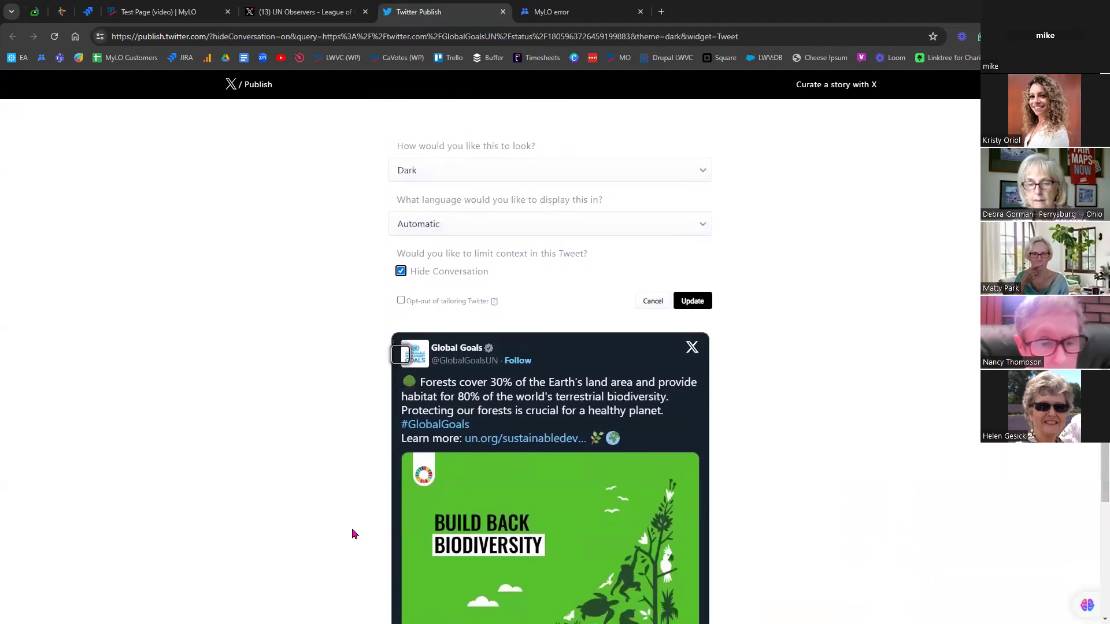
scroll(415, 556, "up", 4)
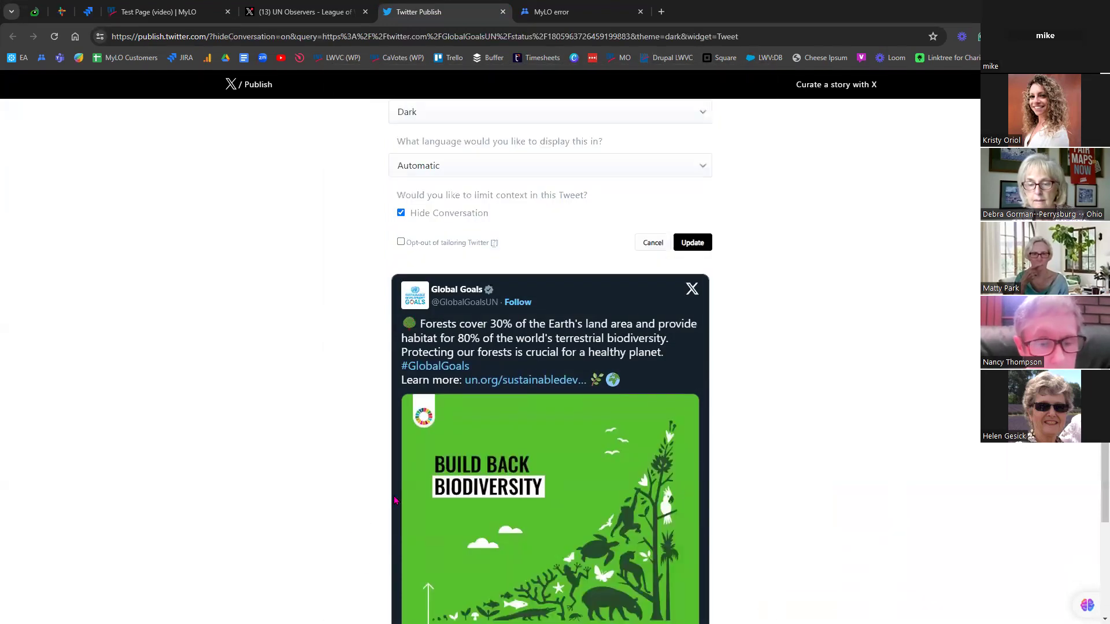
left_click(400, 213)
scroll(361, 500, "down", 4)
scroll(359, 500, "up", 5)
left_click(400, 238)
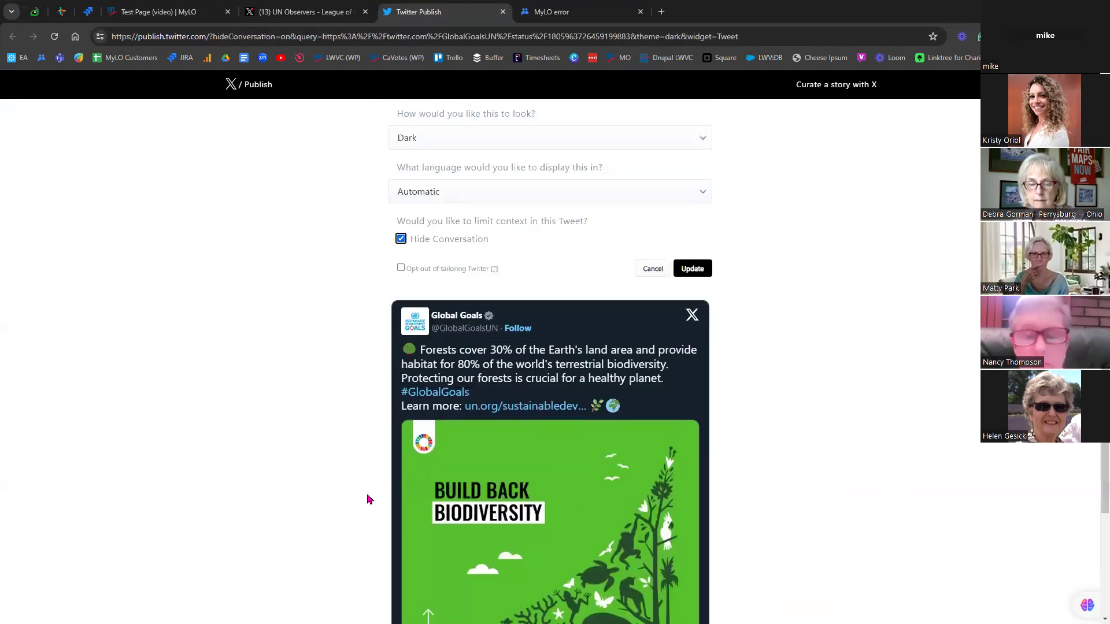
left_click(692, 269)
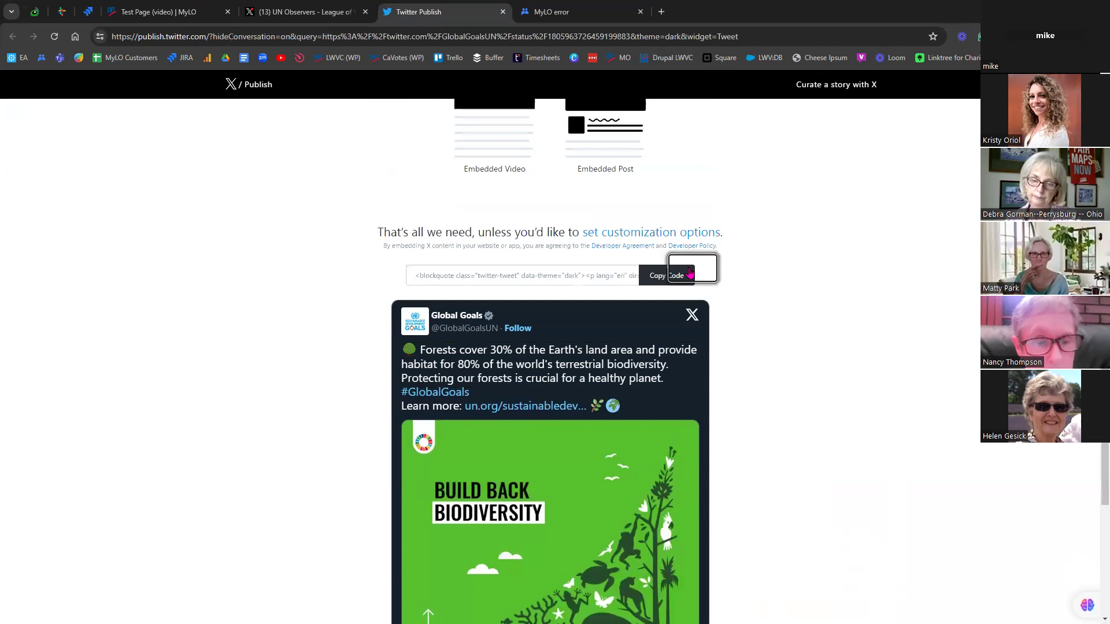
- Copy the updated dark-themed embed code for the Global Goals post
scroll(568, 386, "up", 3)
scroll(568, 386, "down", 5)
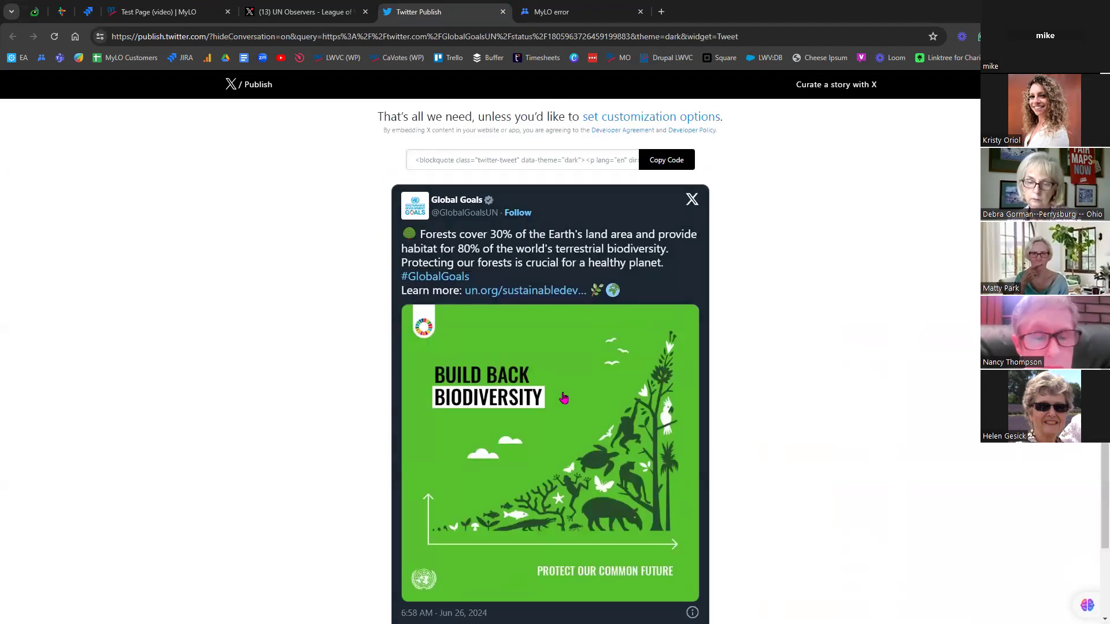
left_click(679, 164)
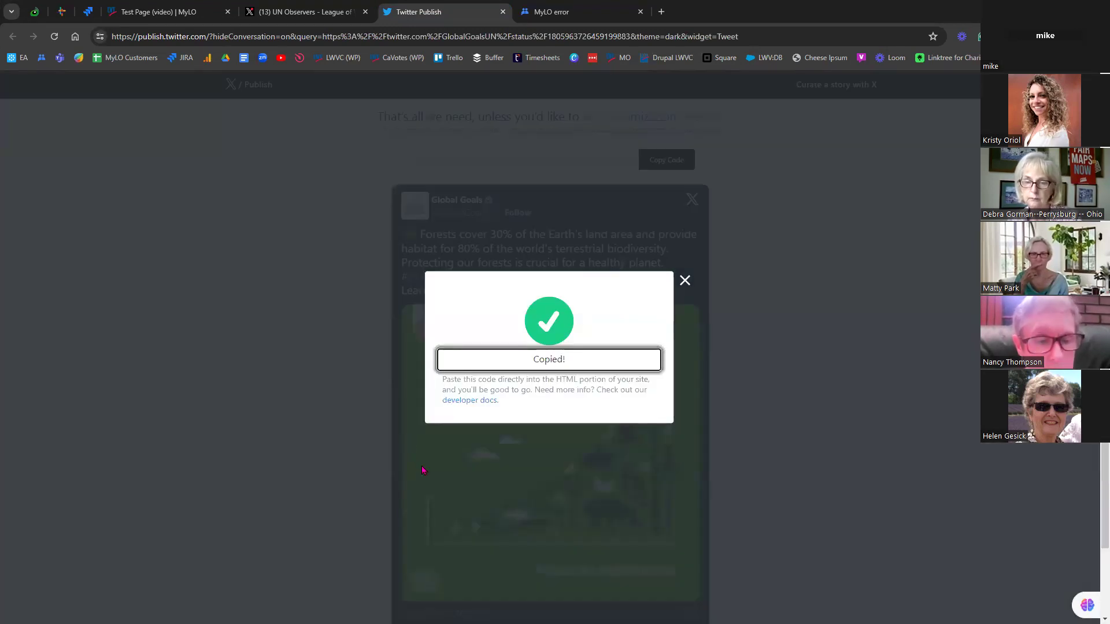
scroll(477, 494, "down", 3)
scroll(477, 495, "up", 4)
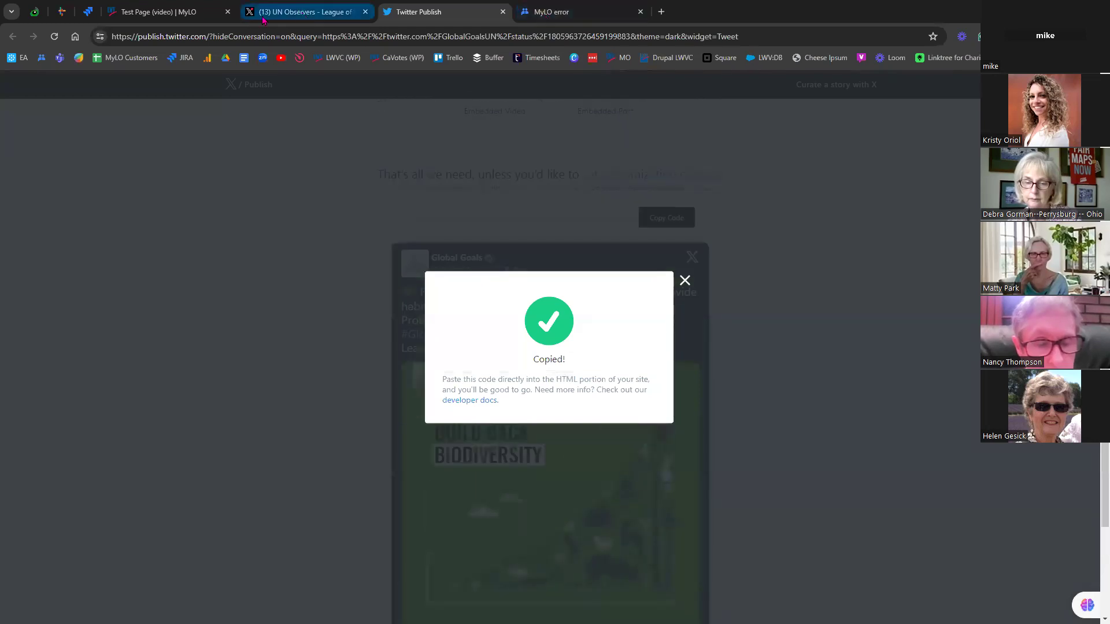
- Return to the logged-in MyLO site and open the Demo Site home page draft for editing
left_click(151, 13)
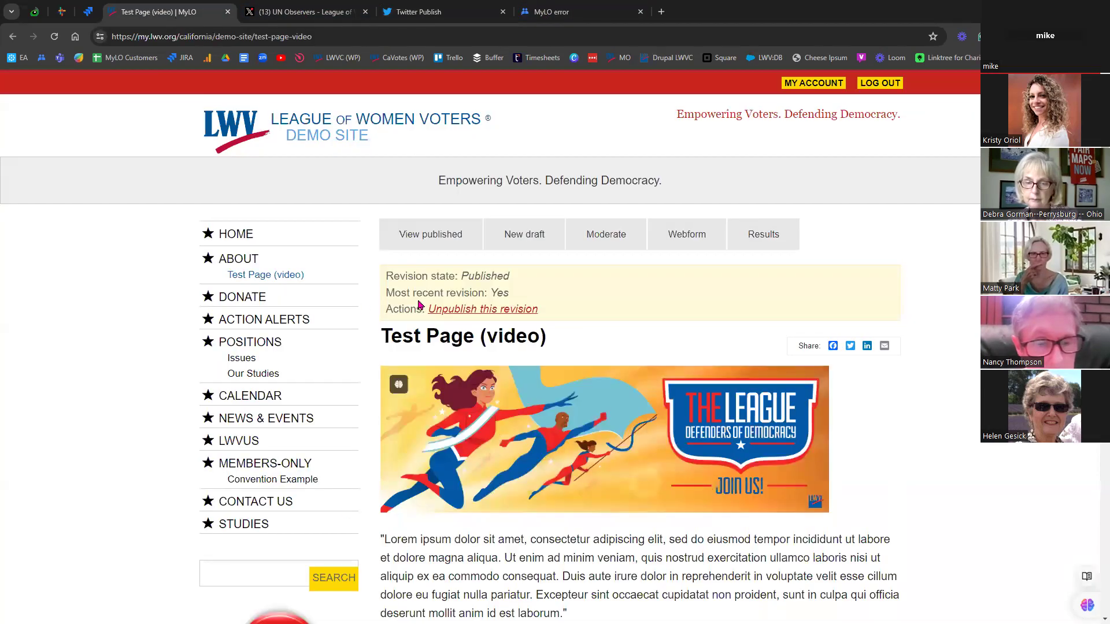
left_click(221, 239)
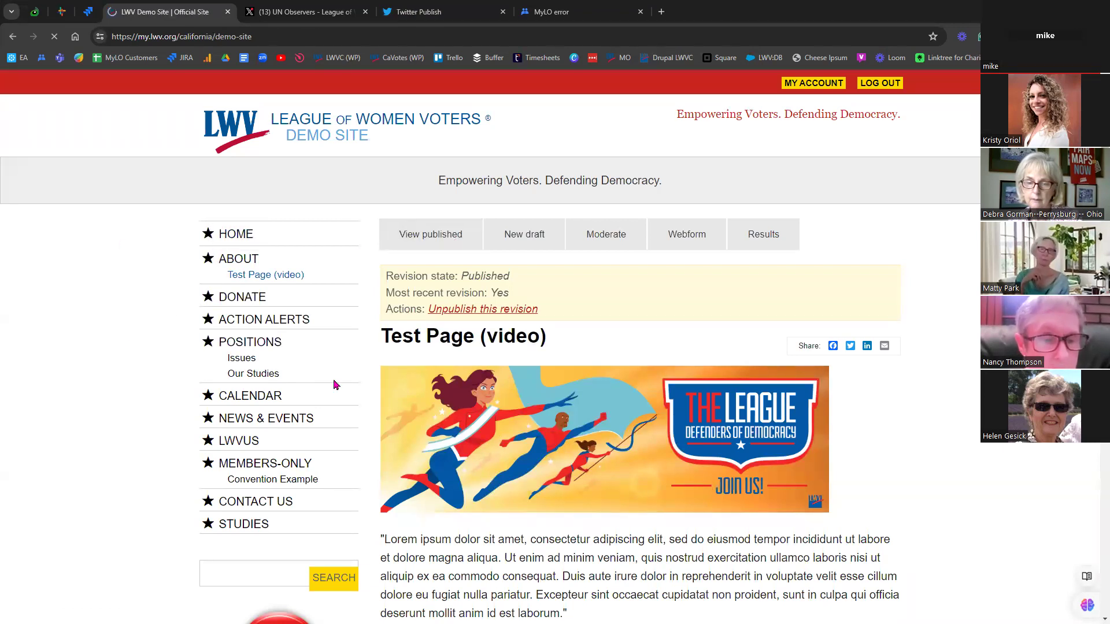
left_click(598, 239)
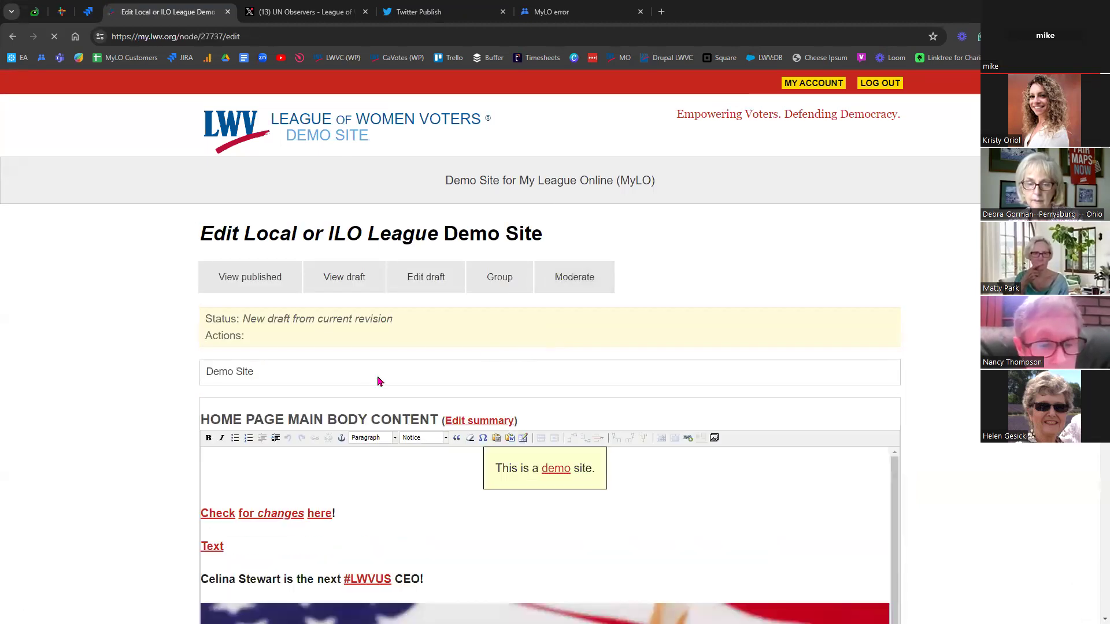
- Open the Demo Site home page in a separate tab and examine the sidebar content and page layout
right_click(309, 130)
left_click(369, 140)
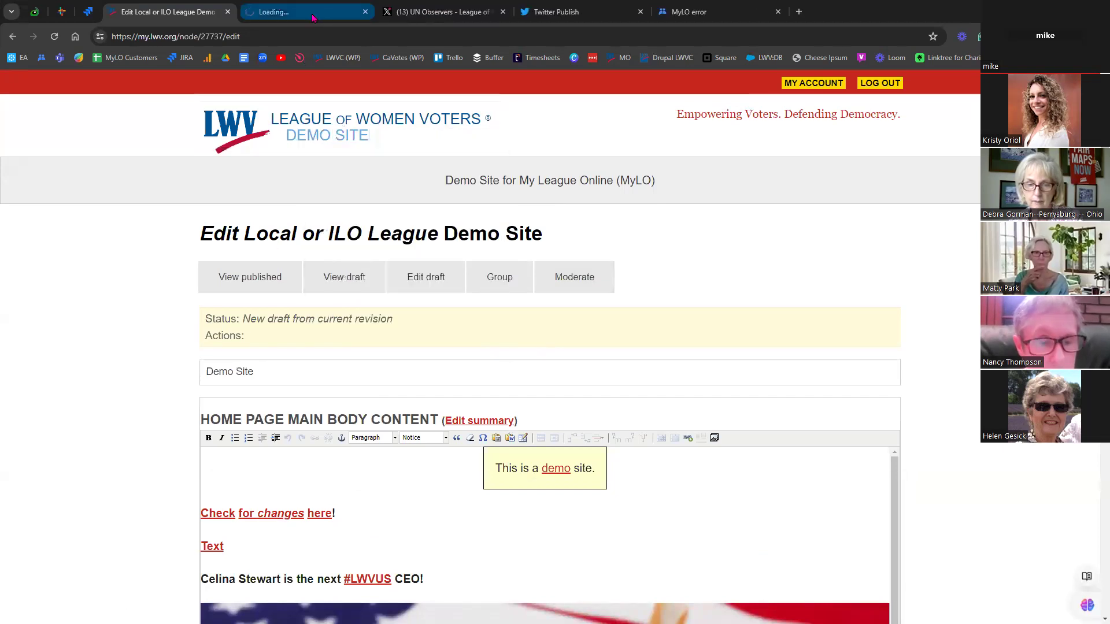
key("ctrl+Tab")
scroll(185, 370, "down", 5)
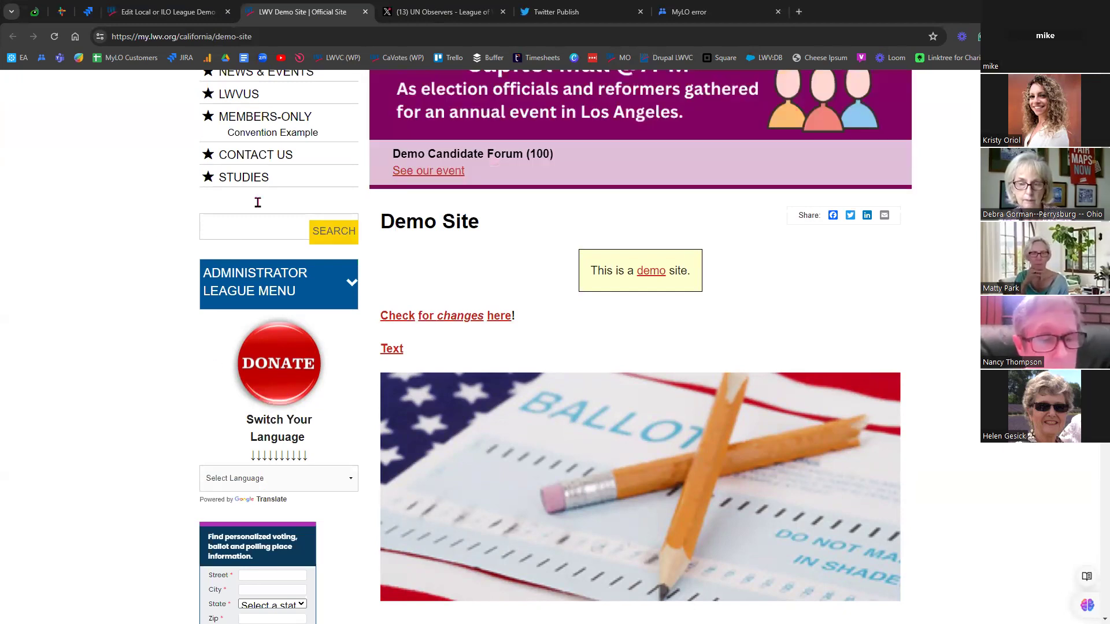
scroll(187, 451, "down", 4)
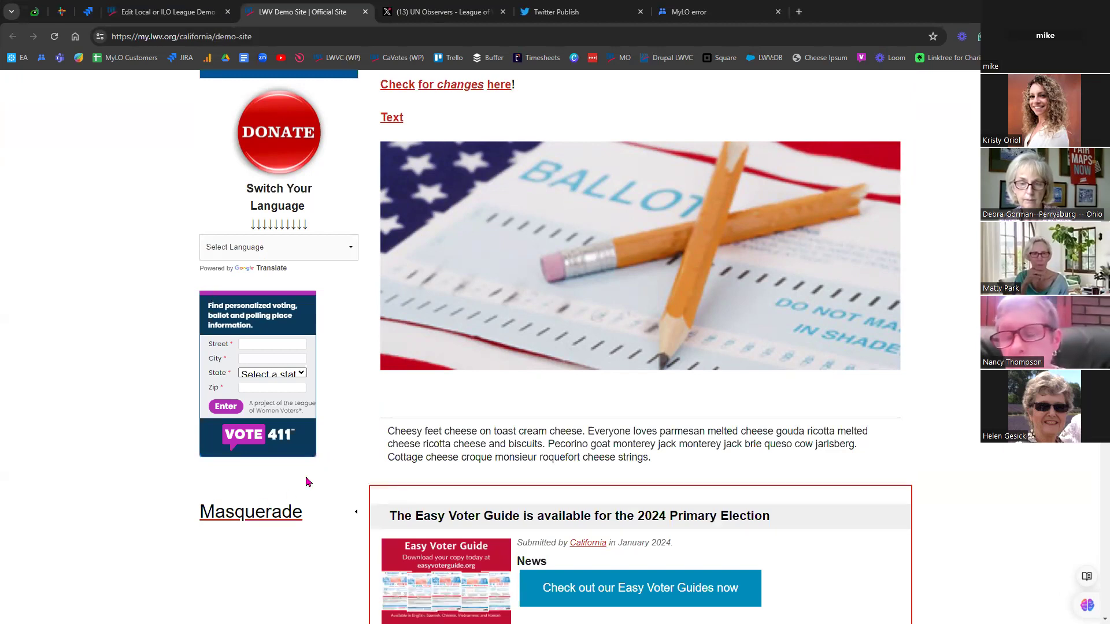
scroll(529, 441, "up", 5)
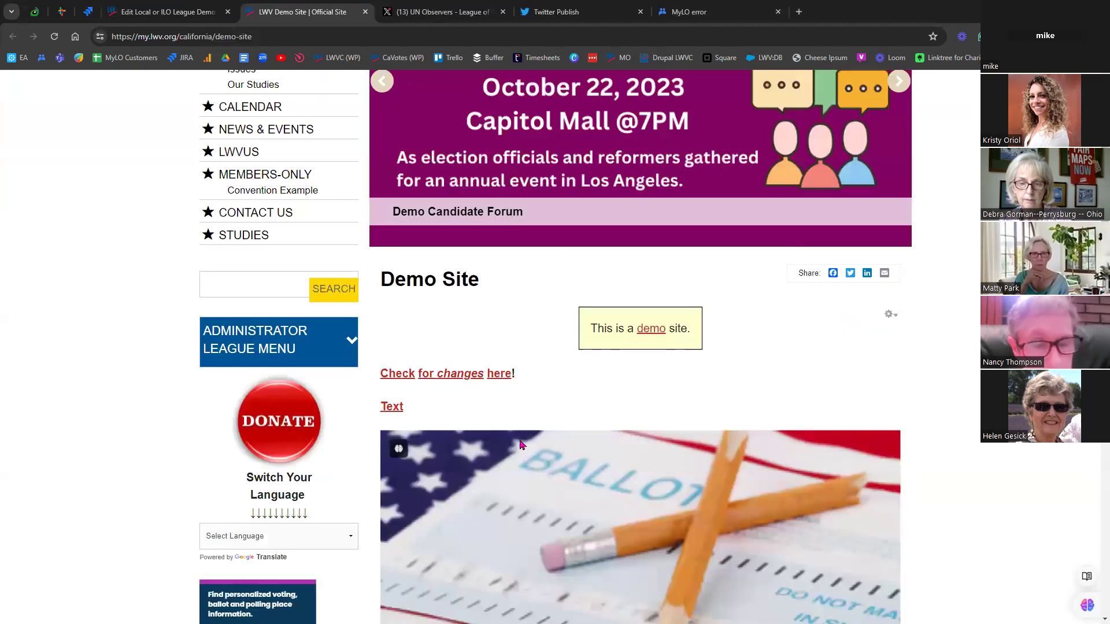
scroll(520, 443, "up", 5)
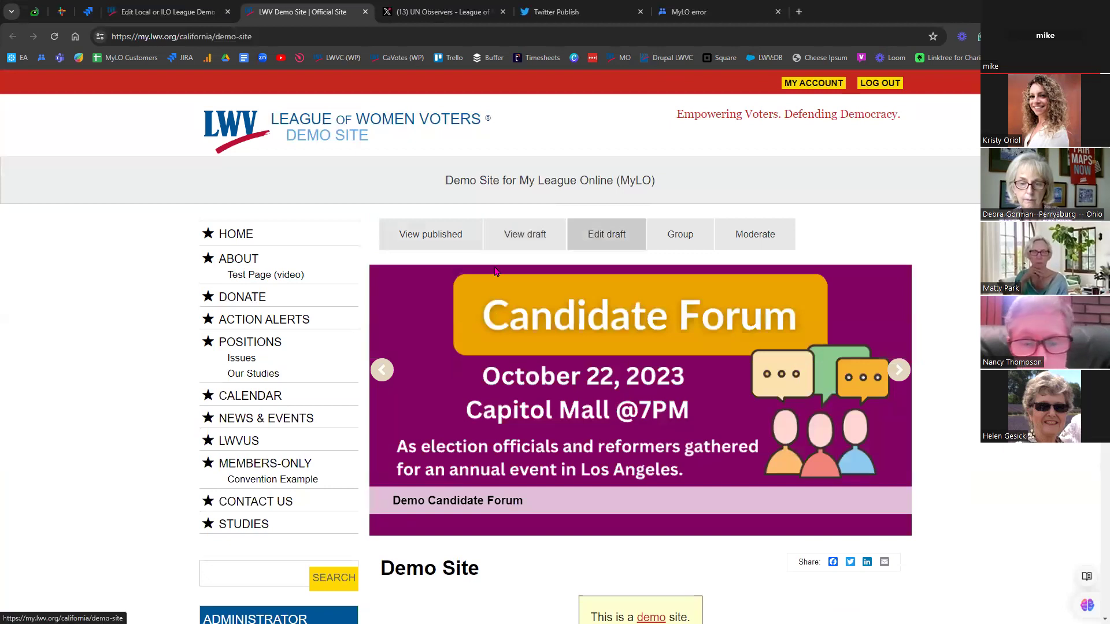
- Return to the home page edit form and expand its Sidebar Content section
key("ctrl+shift+Tab")
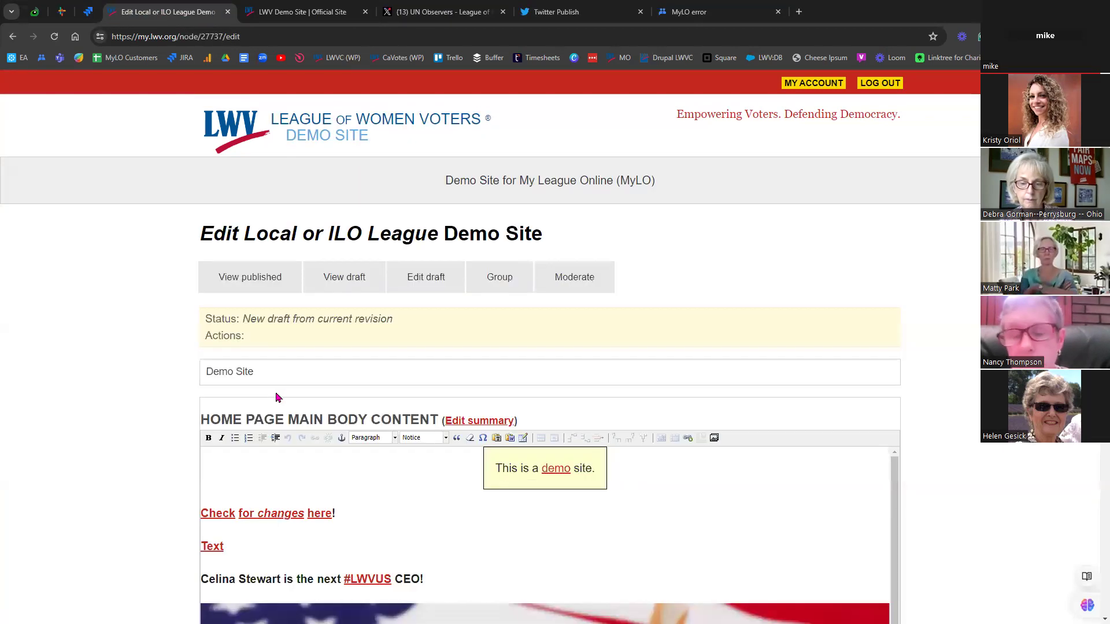
scroll(137, 368, "down", 12)
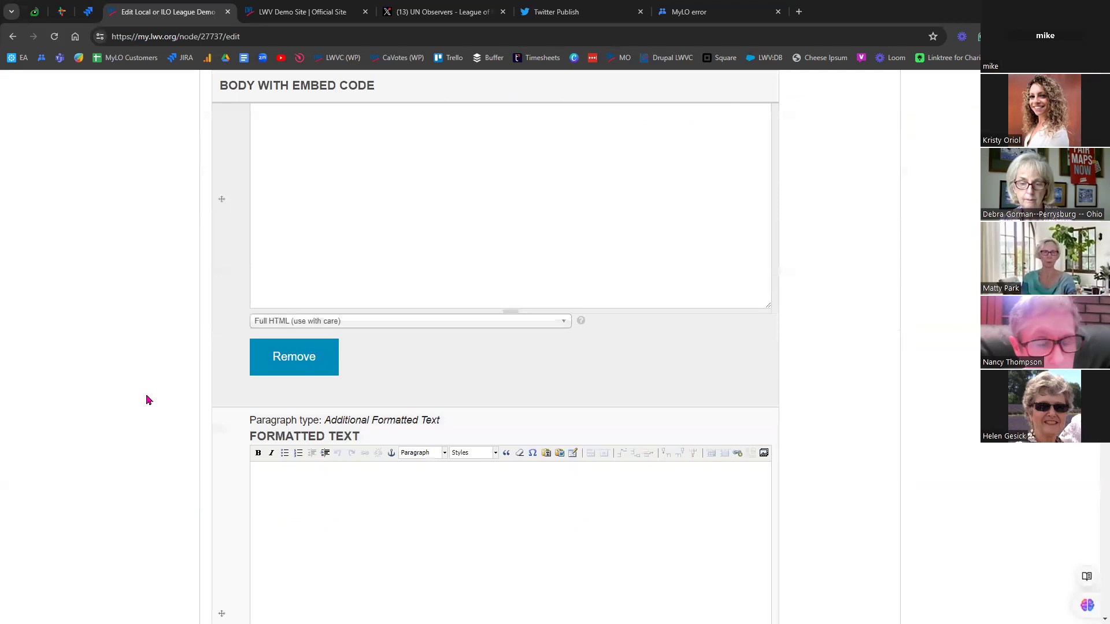
scroll(150, 397, "down", 8)
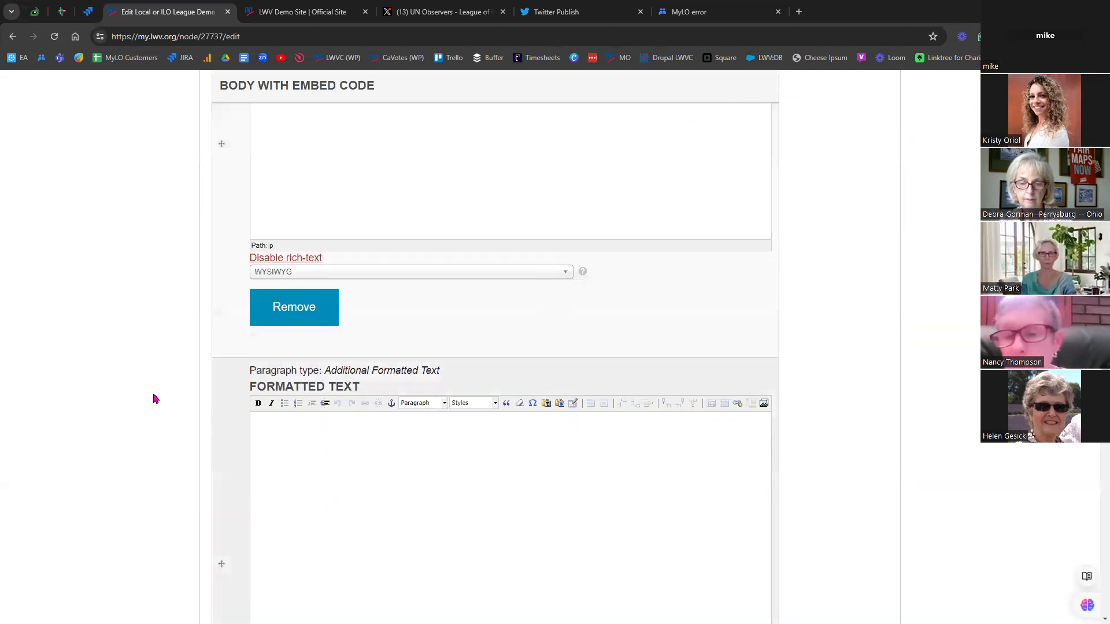
scroll(155, 400, "down", 3)
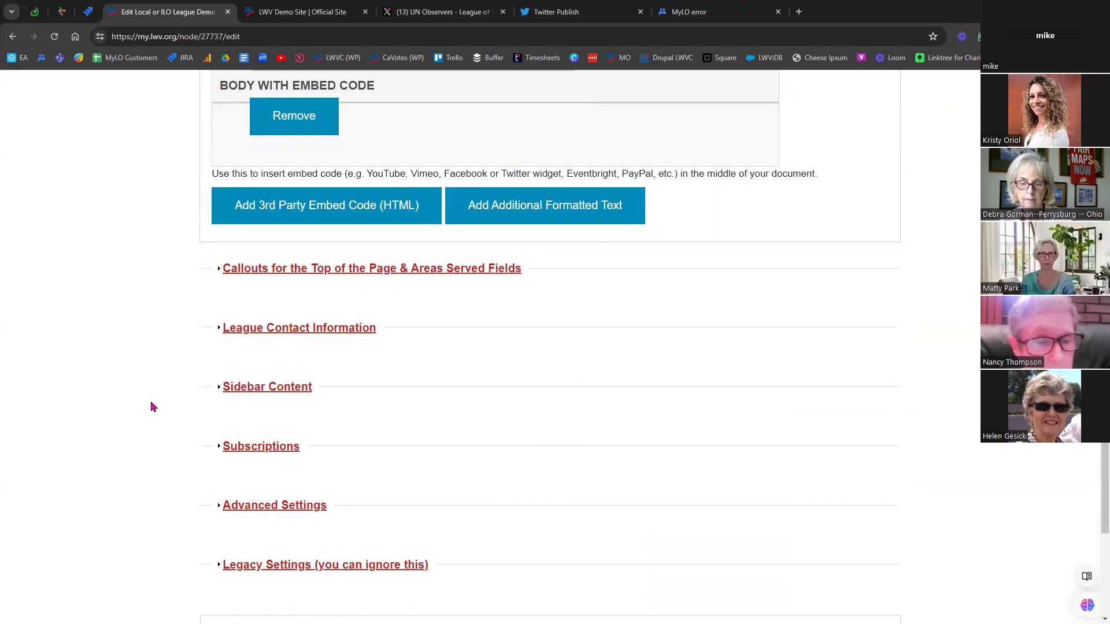
left_click(282, 333)
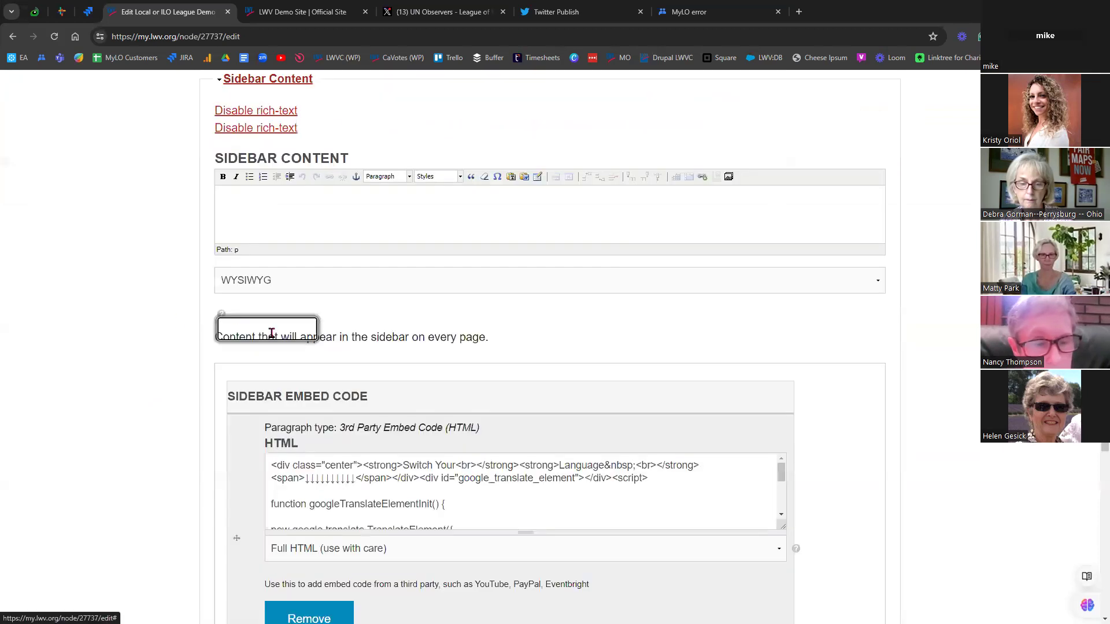
- Set the Sidebar Content text format to Full HTML (use with care) and paste in the copied X post embed code
left_click(255, 283)
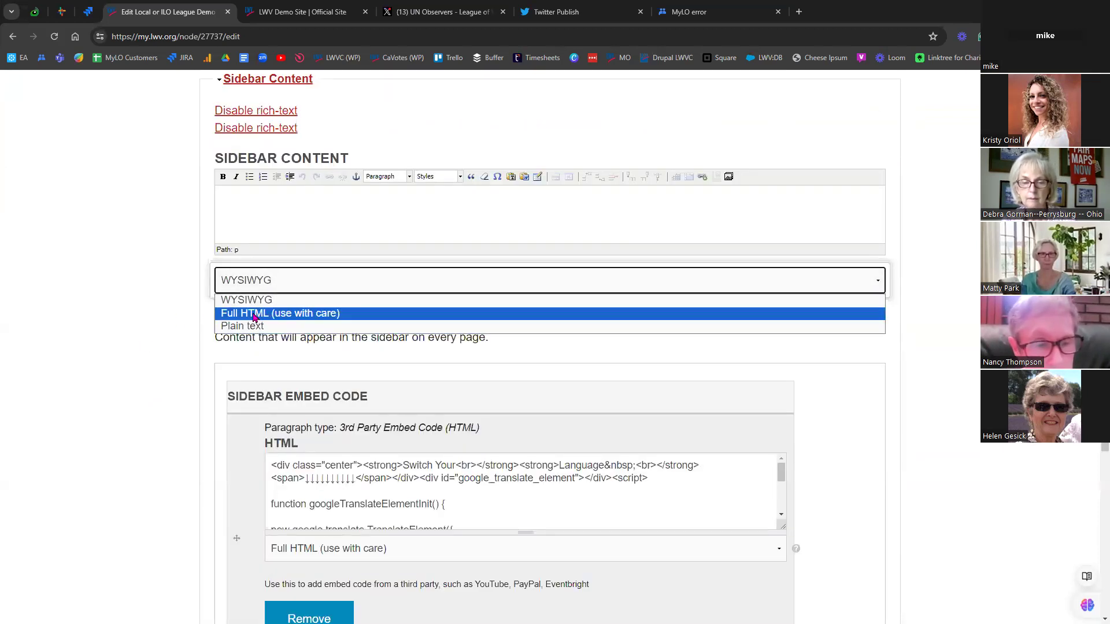
left_click(265, 313)
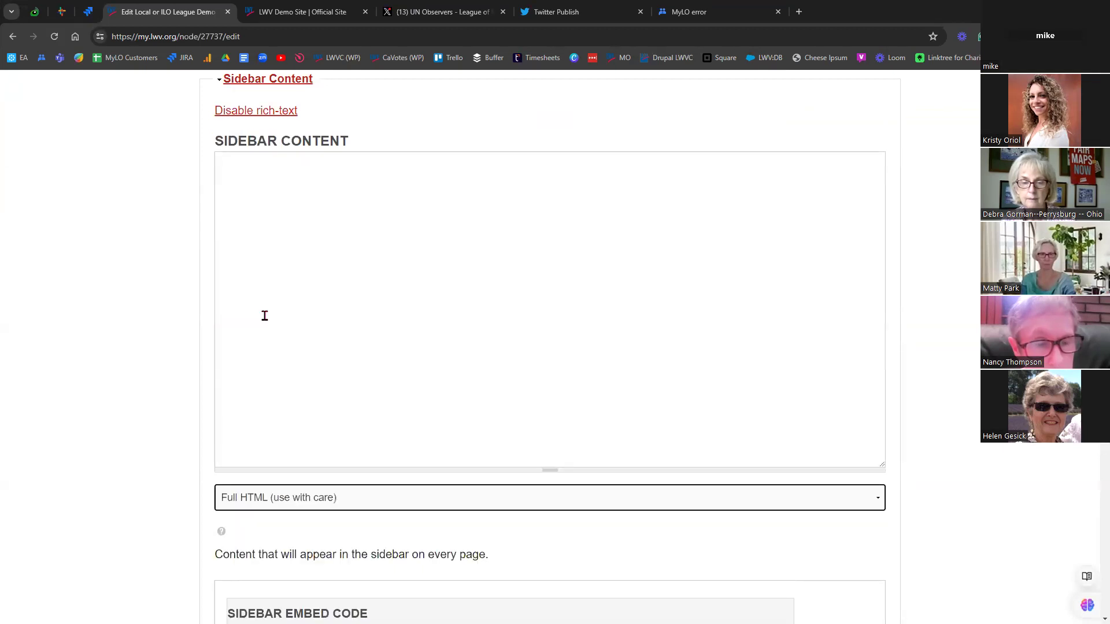
left_click(282, 228)
right_click(268, 184)
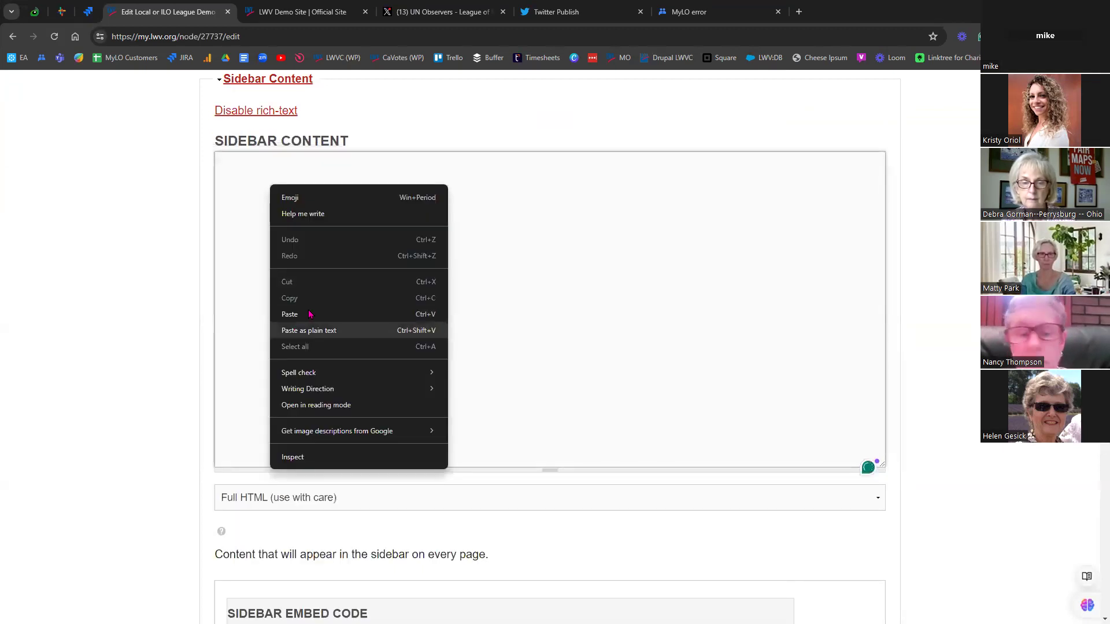
left_click(395, 317)
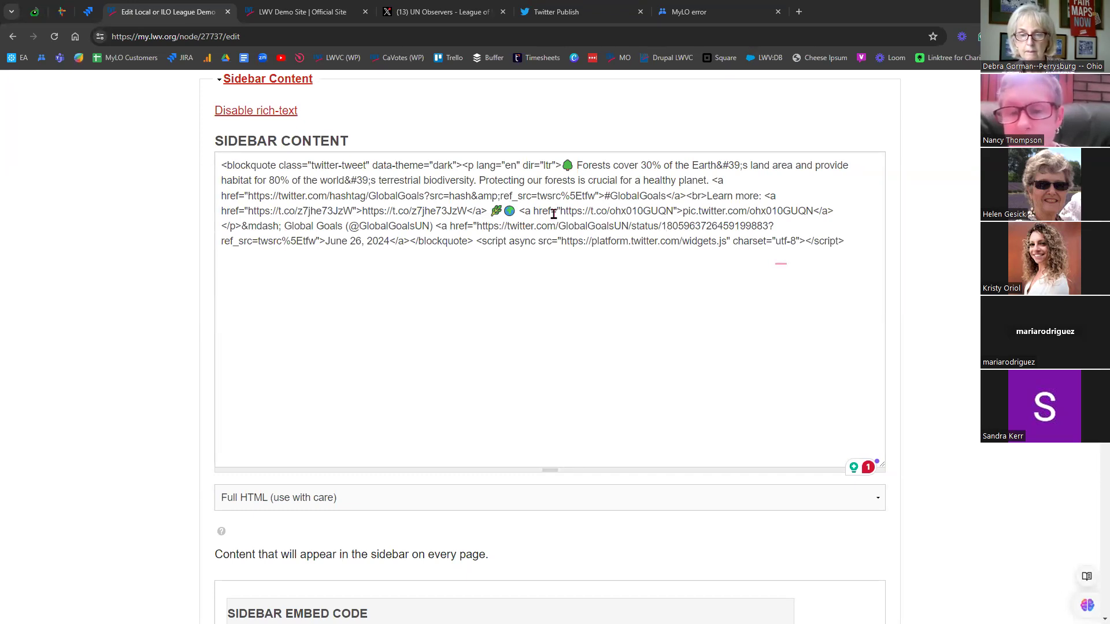
- Check the emojis in the pasted X post embed code and try to save the home page draft
left_click(846, 241)
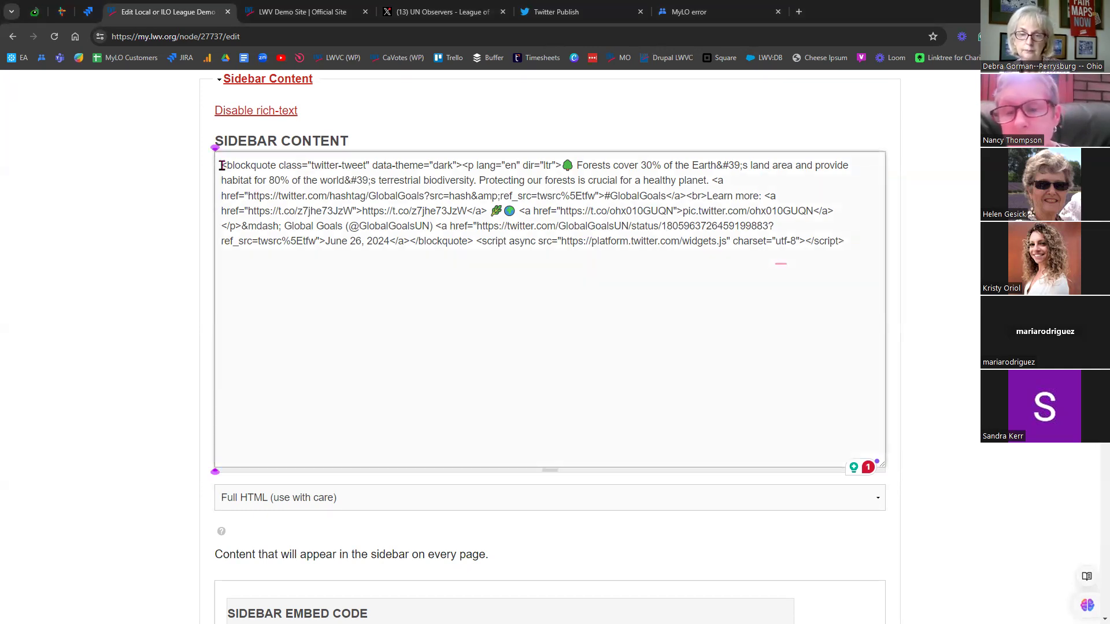
left_click_drag(218, 167, 813, 290)
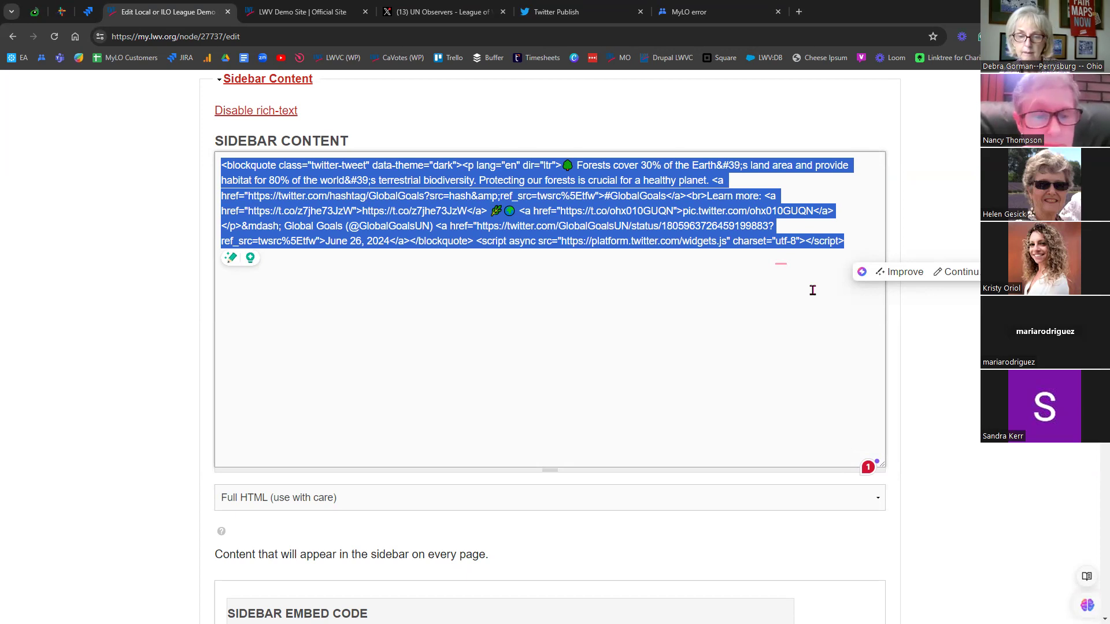
left_click(571, 166)
double_click(566, 166)
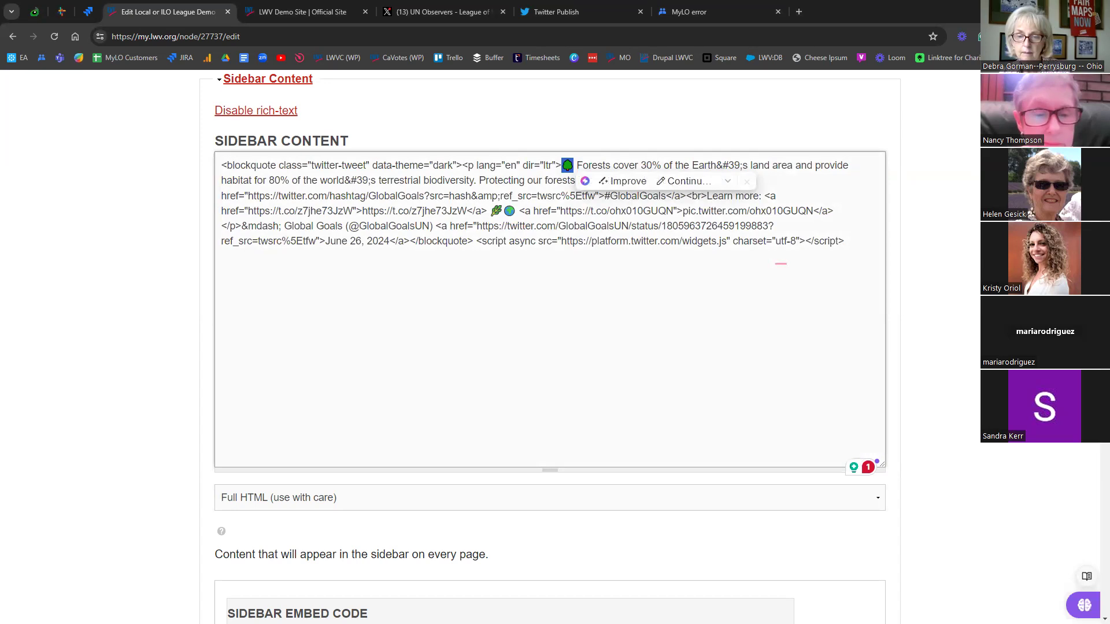
scroll(1095, 468, "down", 20)
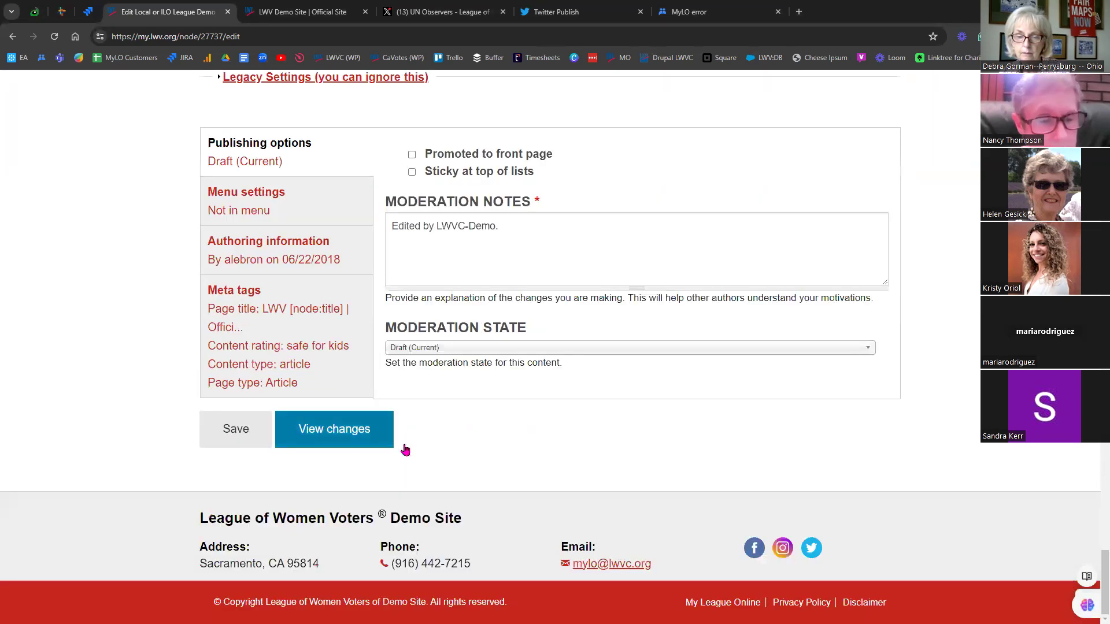
left_click(226, 430)
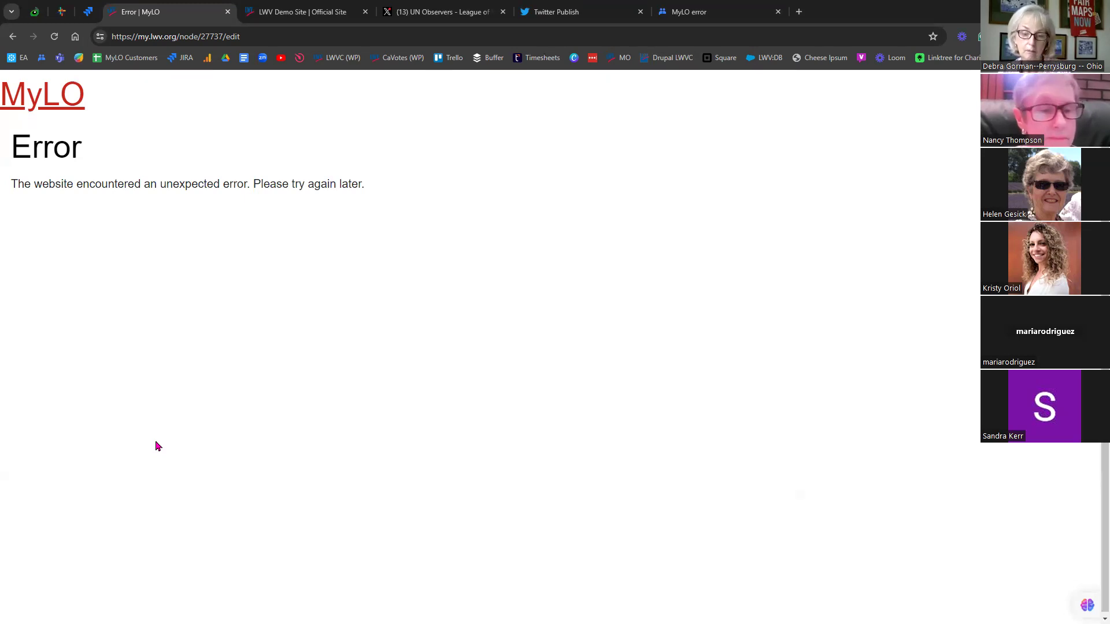
- Return to the home page edit form, reset Sidebar Content to Full HTML (use with care), and paste the X post embed code again
left_click(13, 36)
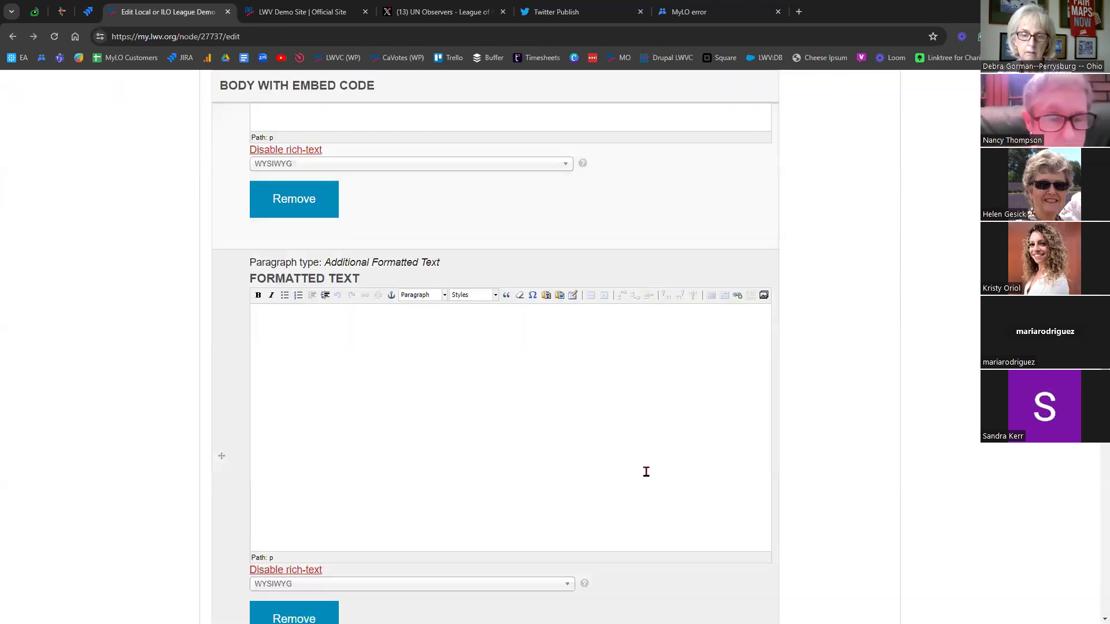
scroll(657, 447, "down", 13)
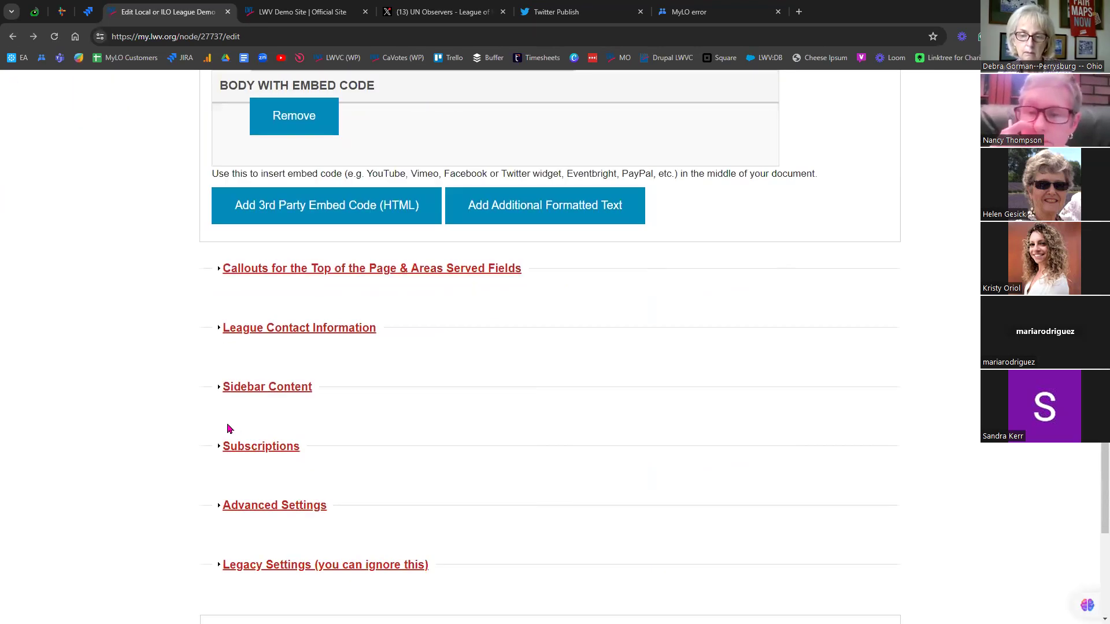
left_click(254, 393)
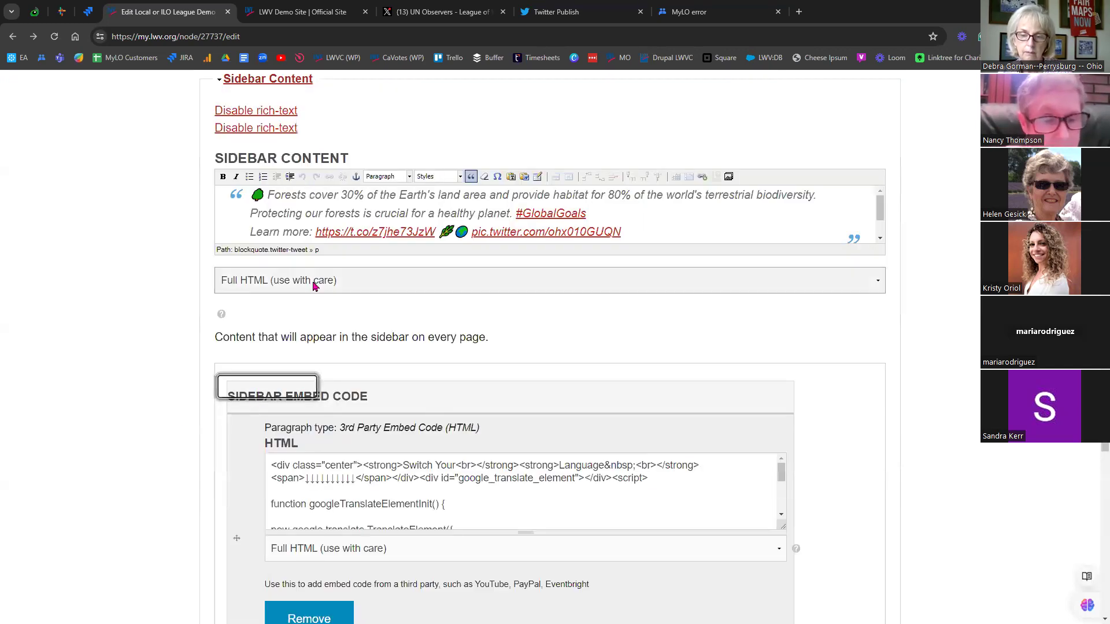
left_click(370, 283)
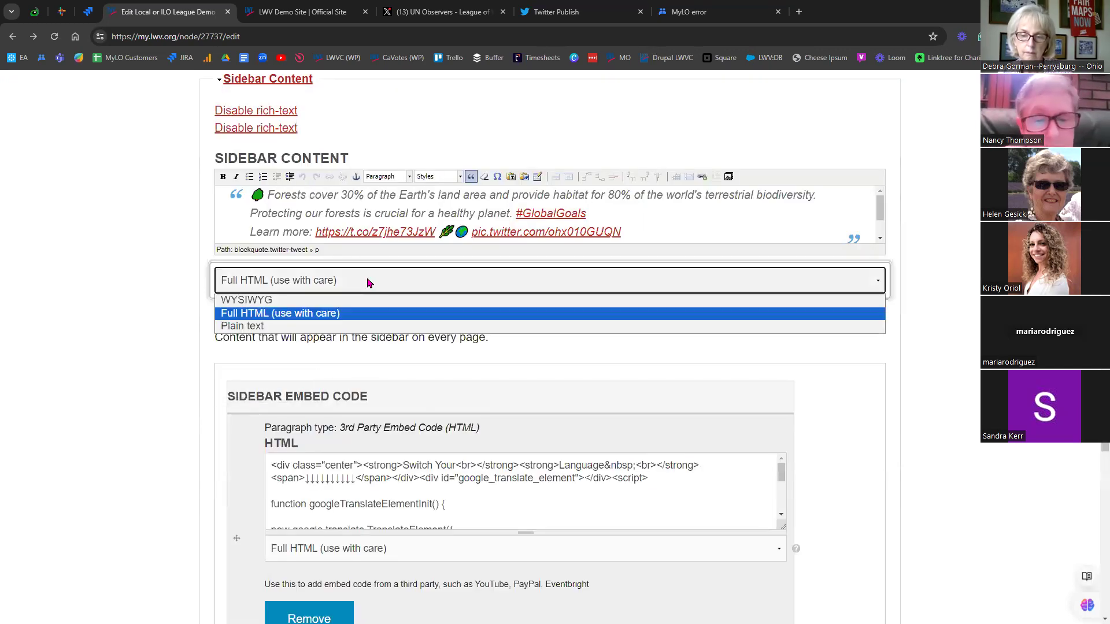
left_click(285, 302)
left_click(283, 281)
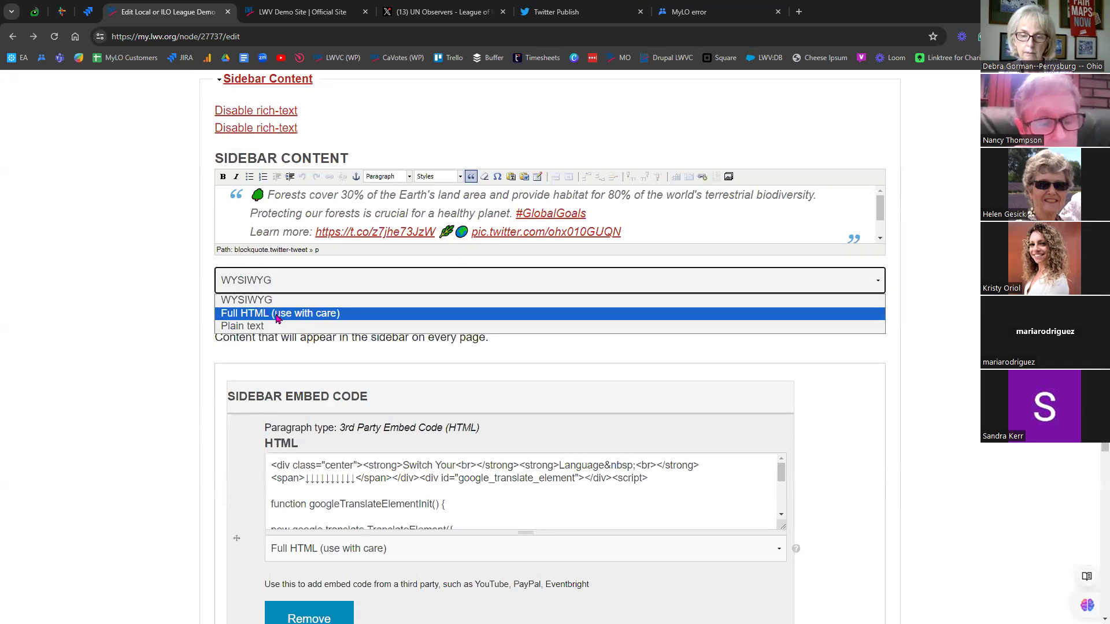
left_click(277, 313)
left_click(352, 319)
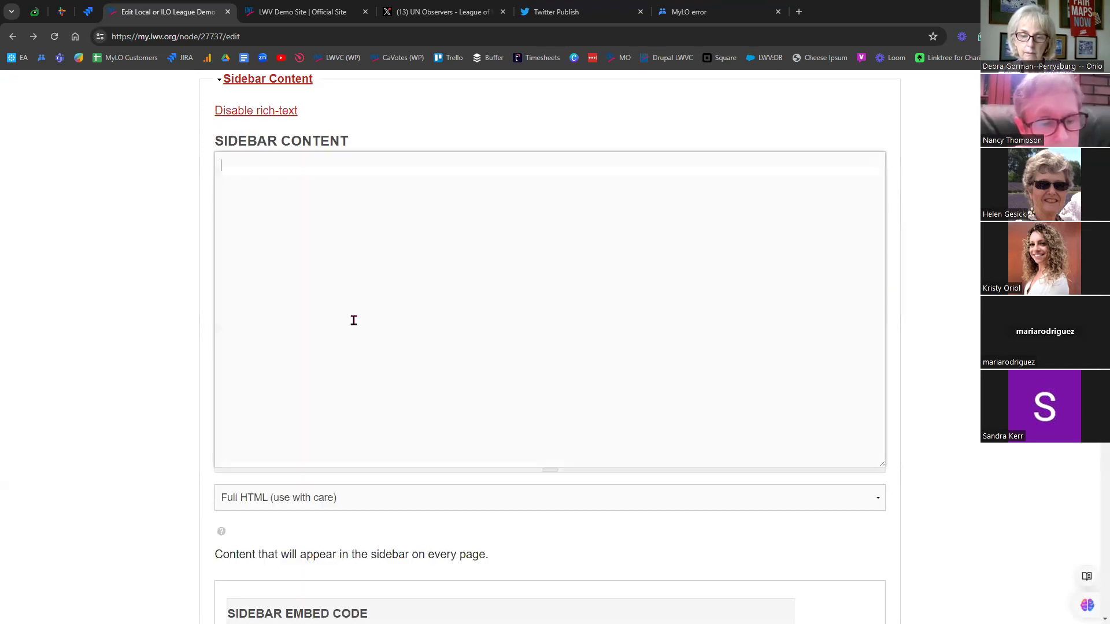
key("ctrl+v")
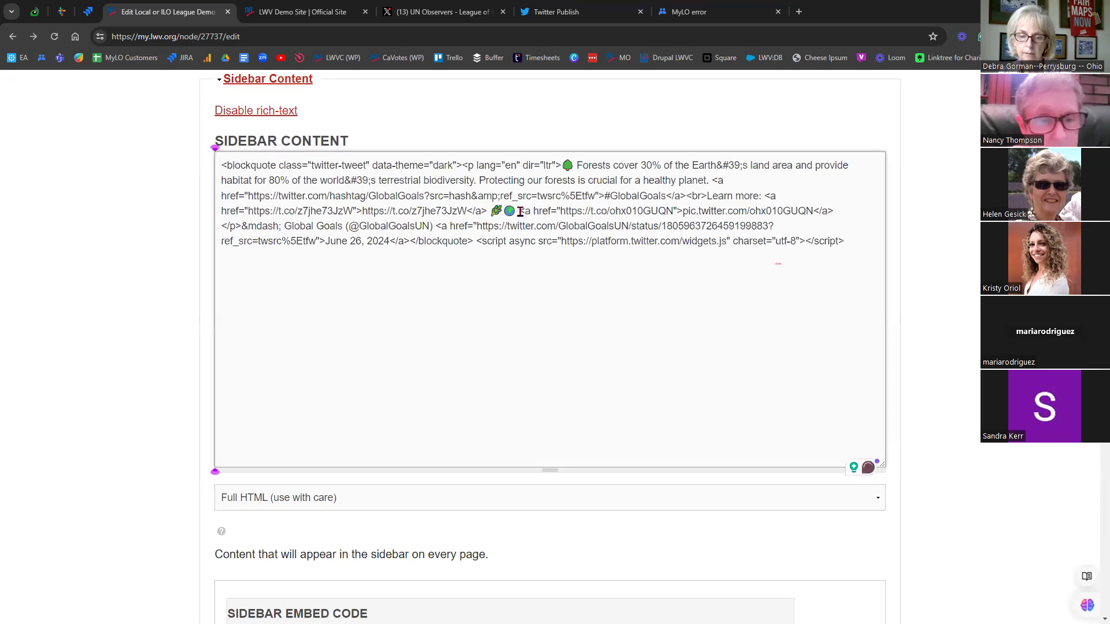
- Delete the leaf, globe and tree emojis from the X post embed code in Sidebar Content
left_click_drag(519, 212, 490, 212)
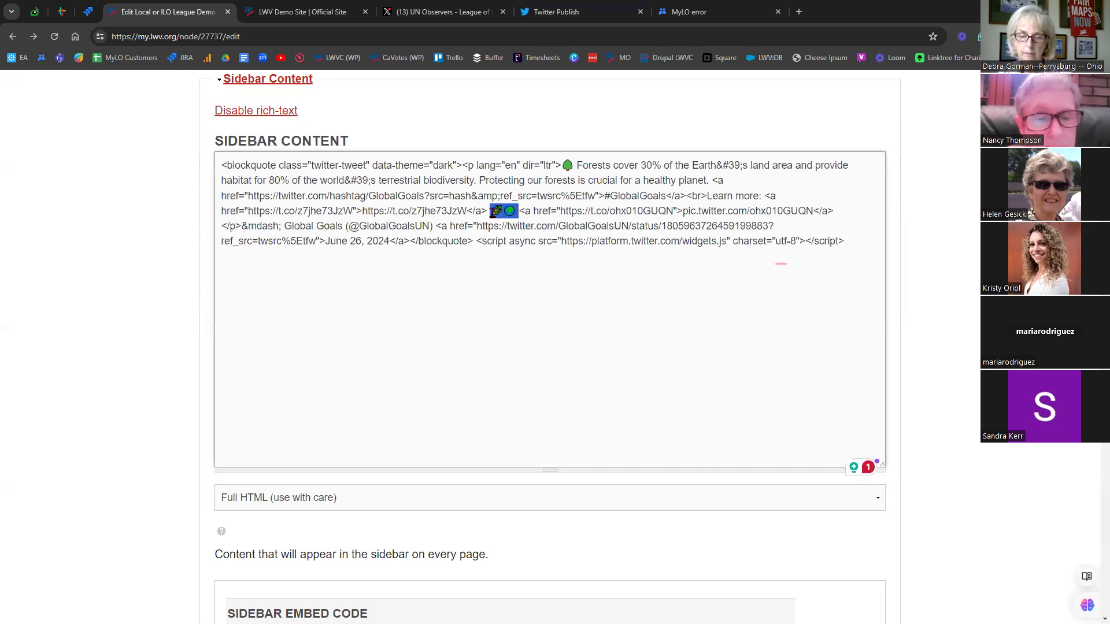
key("BackSpace")
left_click_drag(576, 167, 561, 168)
key("BackSpace")
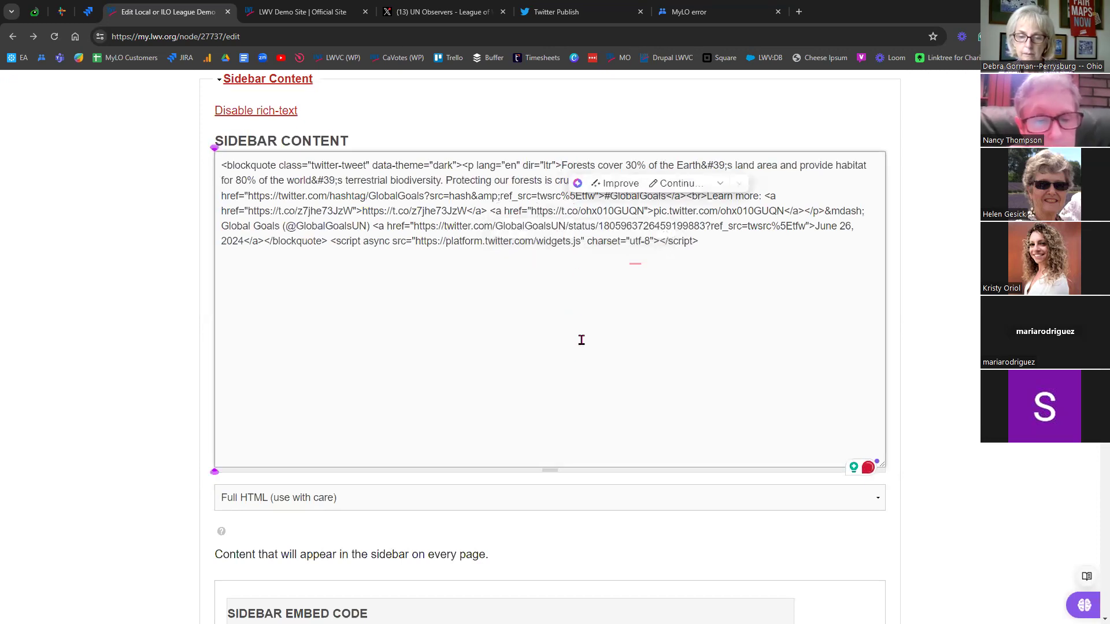
left_click(340, 242)
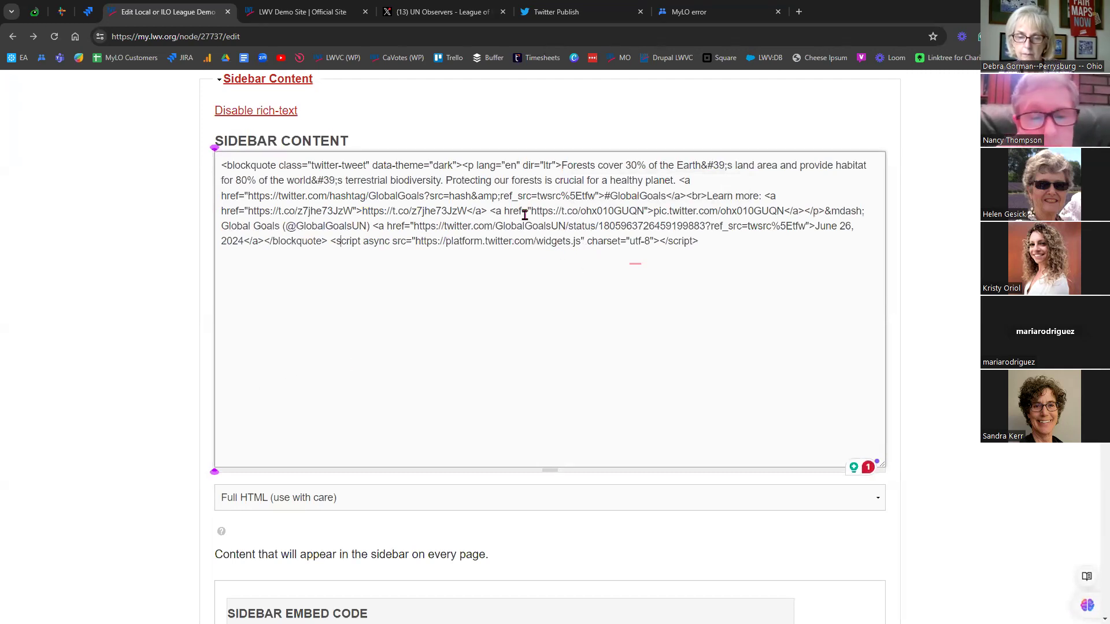
left_click_drag(530, 211, 649, 248)
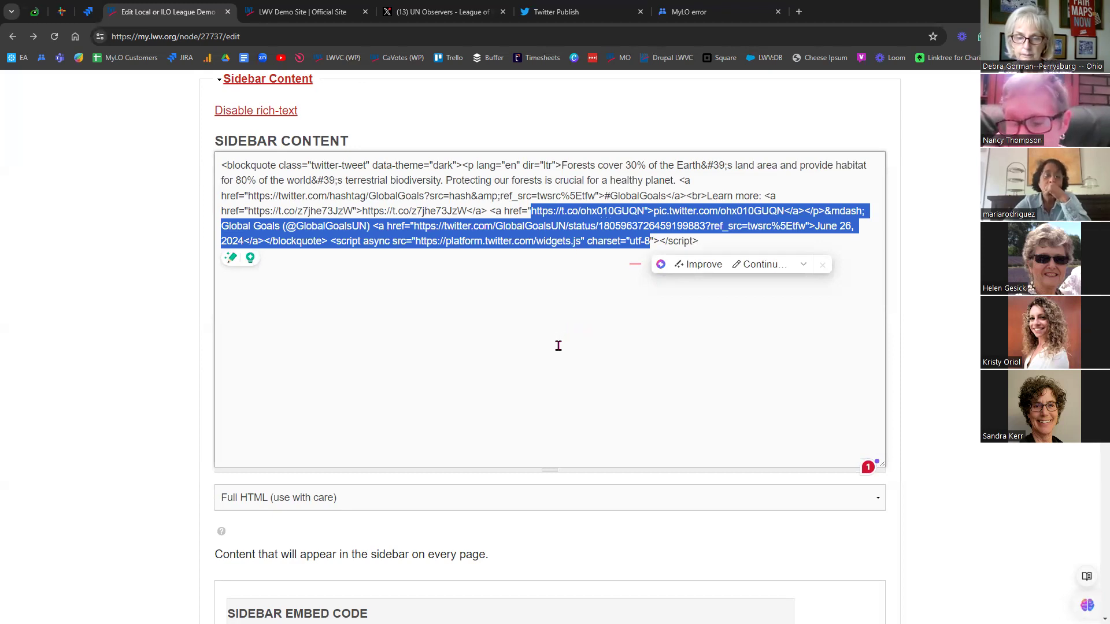
- Set the home page's moderation state to Published and save it
scroll(156, 480, "down", 8)
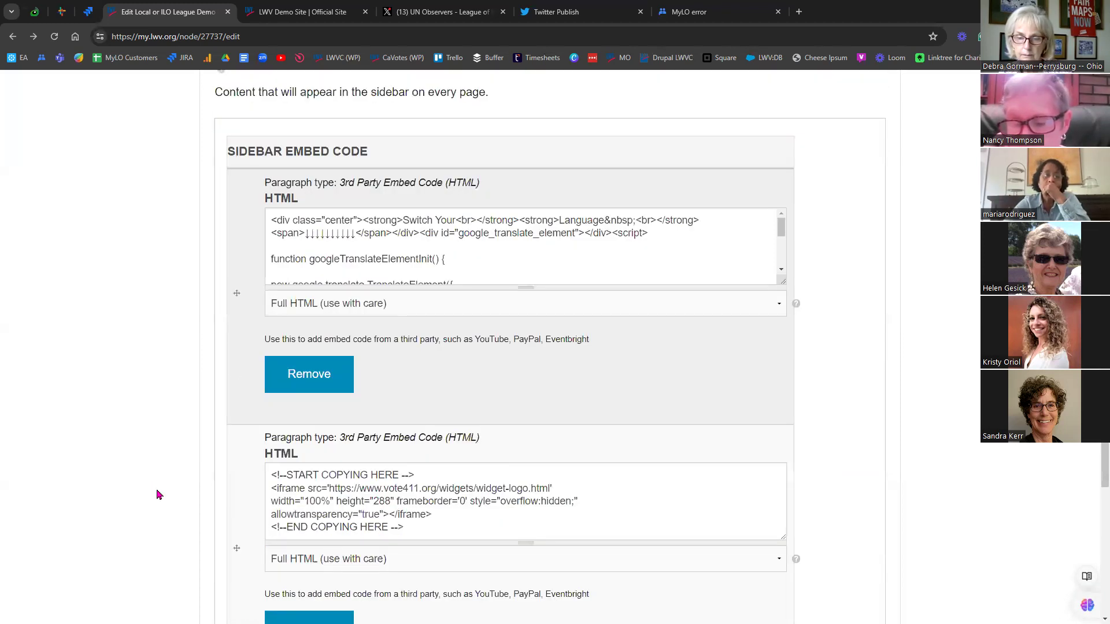
scroll(156, 494, "down", 18)
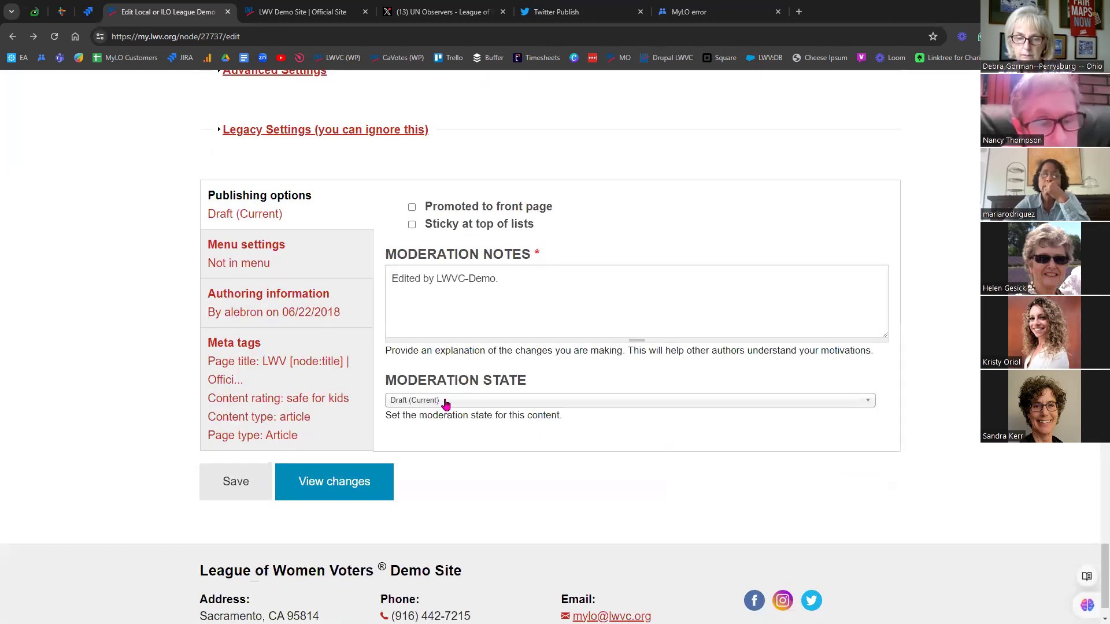
left_click(445, 403)
left_click(452, 451)
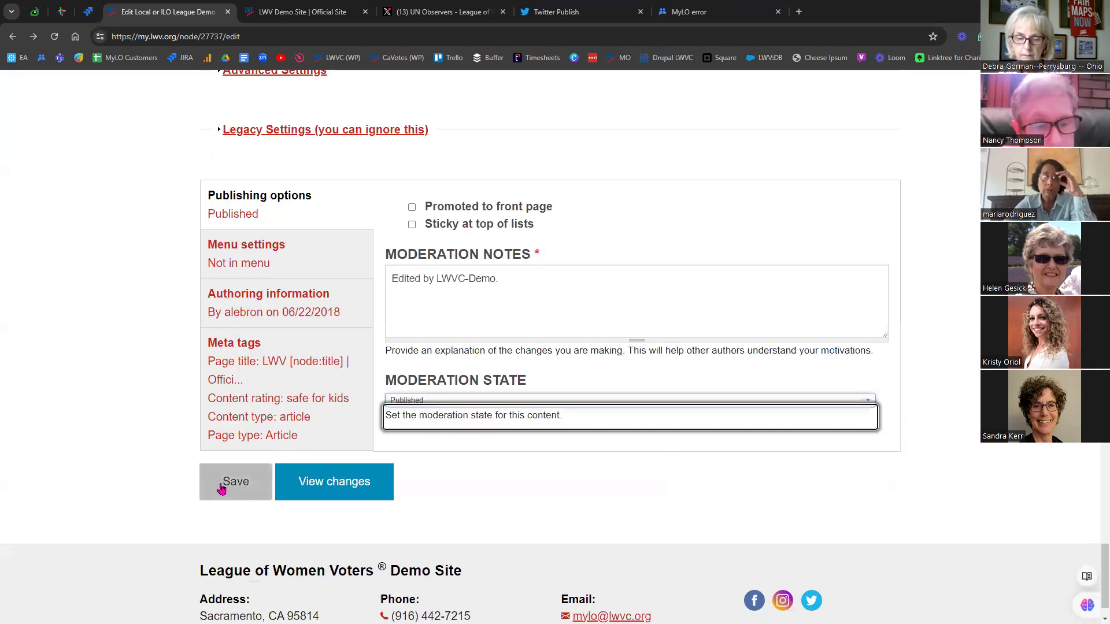
left_click(223, 485)
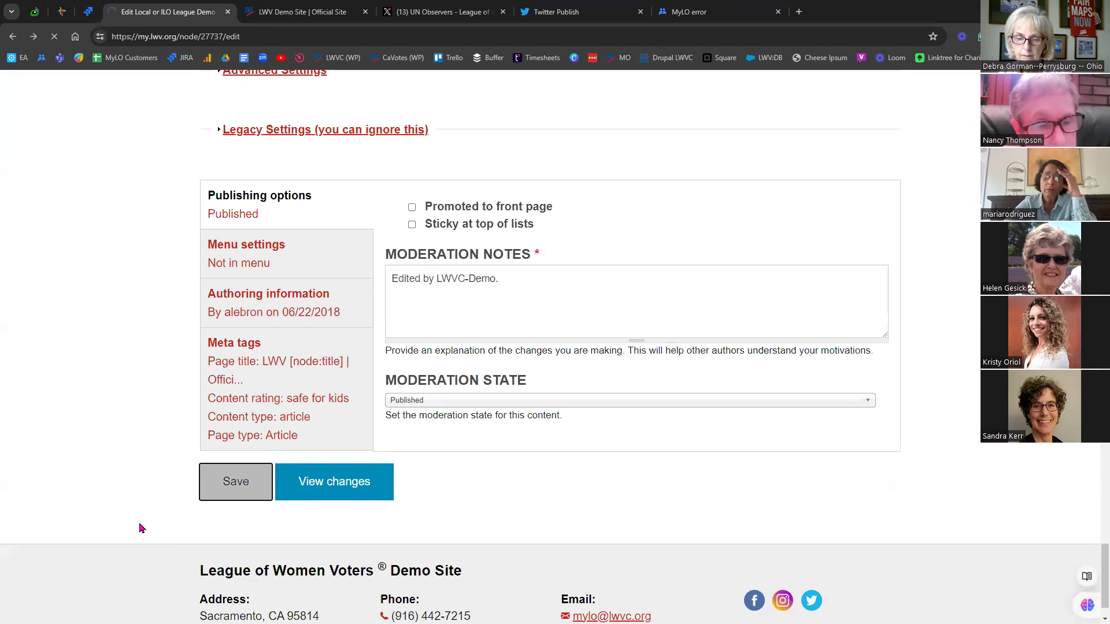
- Examine the embedded X post in the sidebar of the published Demo Site home page
scroll(154, 425, "down", 12)
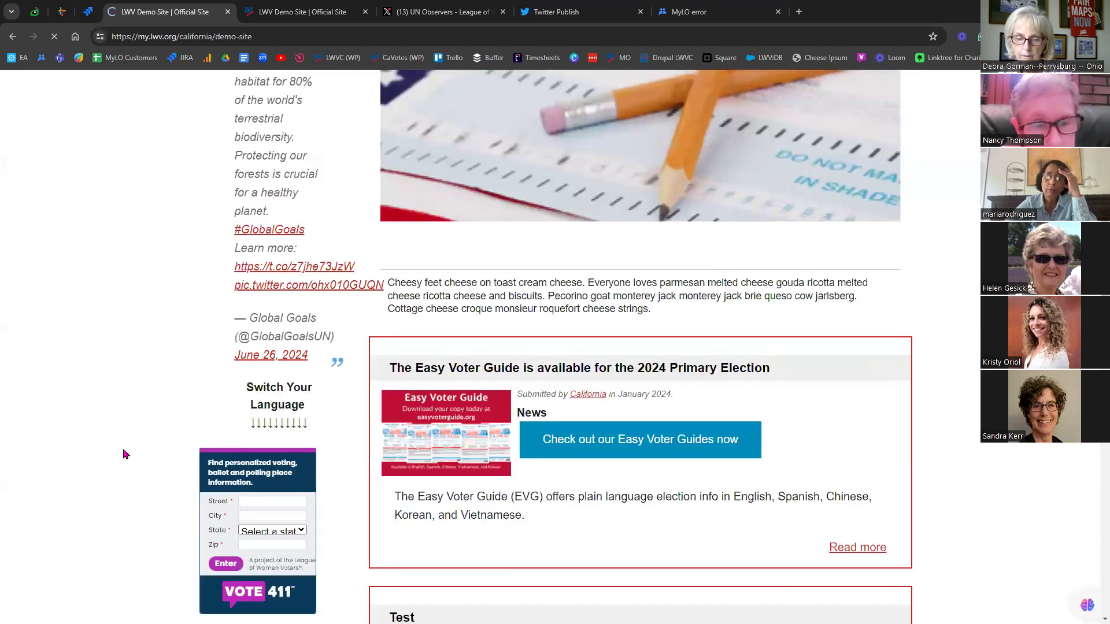
scroll(104, 463, "up", 3)
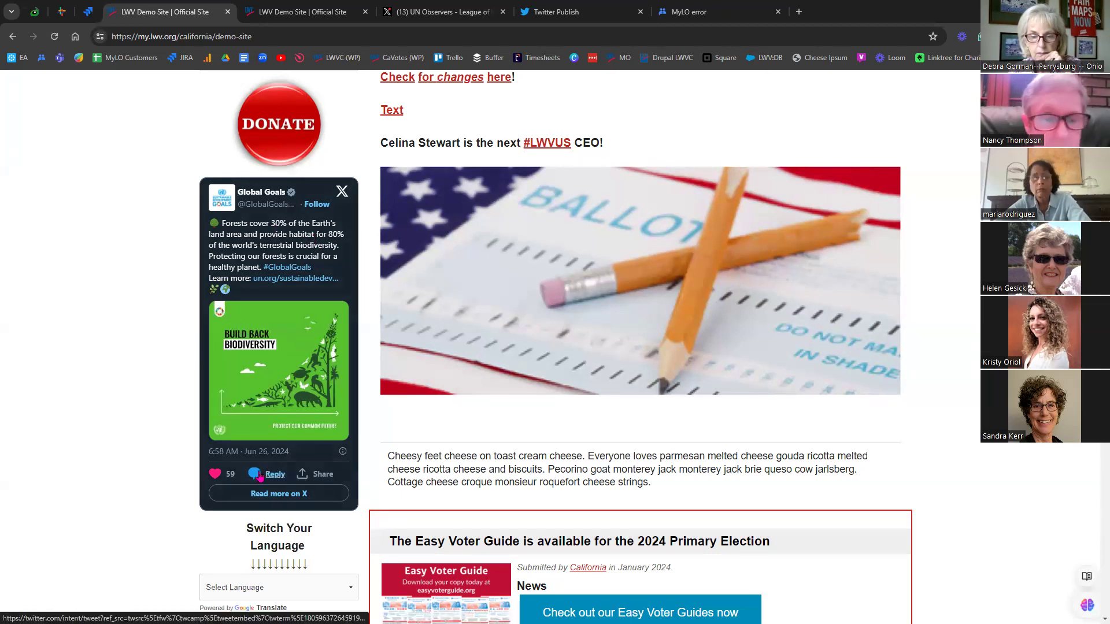
scroll(255, 474, "up", 4)
scroll(233, 475, "up", 4)
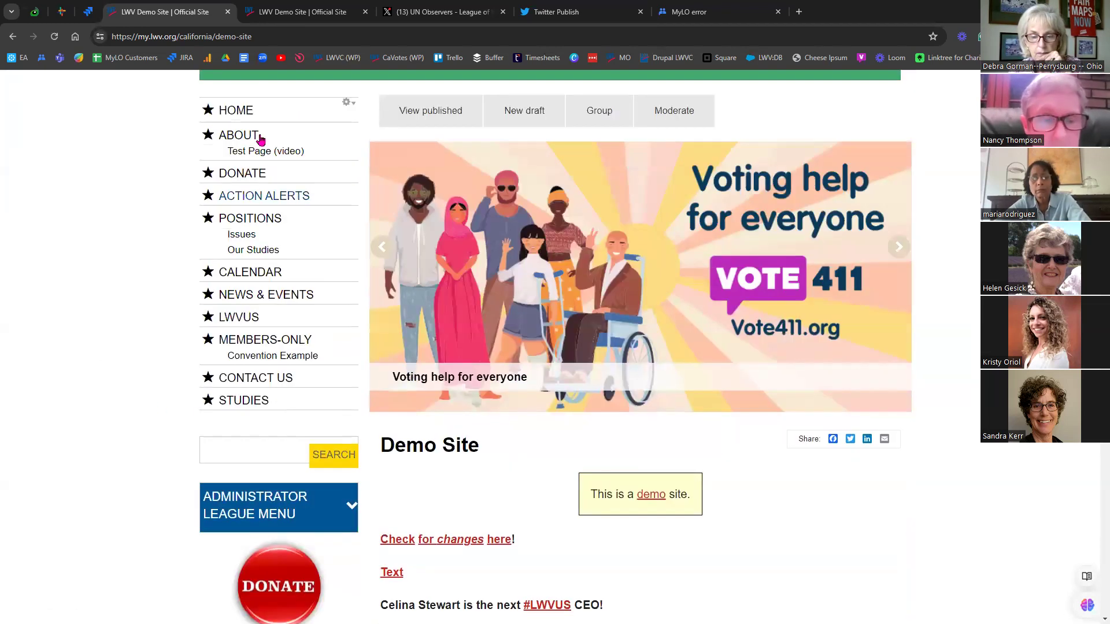
- Open Test Page (video) and examine the X post in its sidebar and the embedded social media posts in its body
left_click(275, 154)
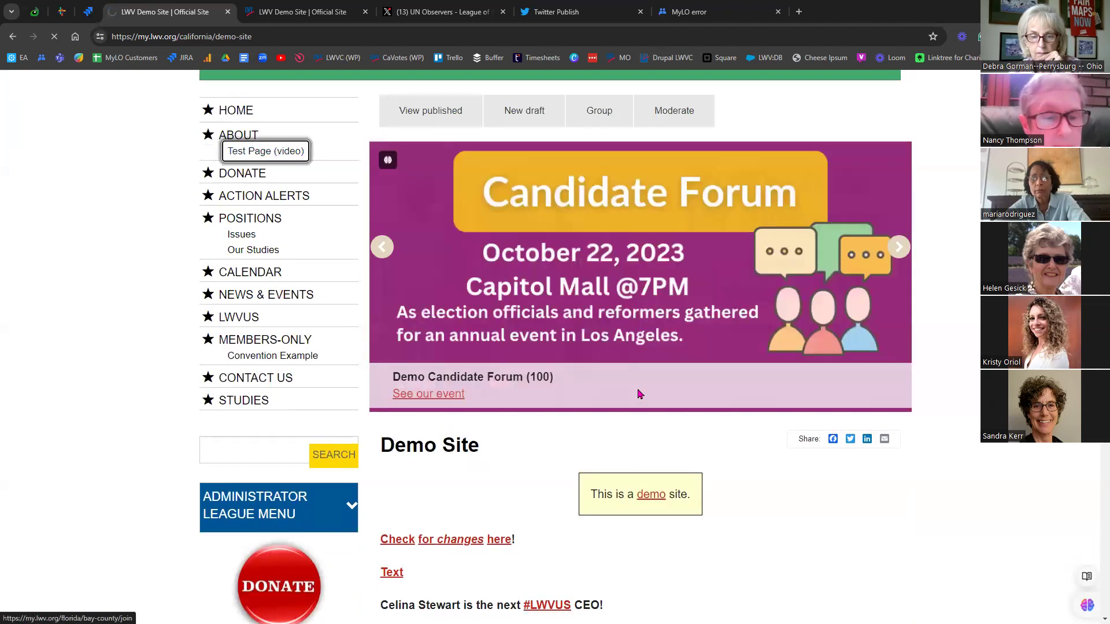
scroll(631, 411, "down", 8)
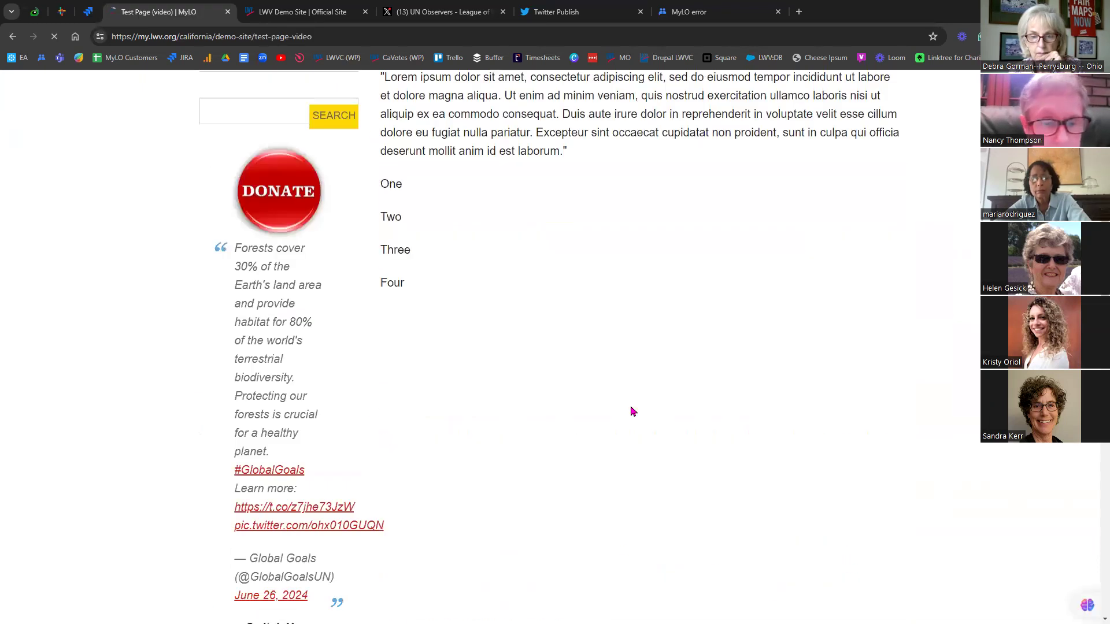
scroll(635, 416, "down", 2)
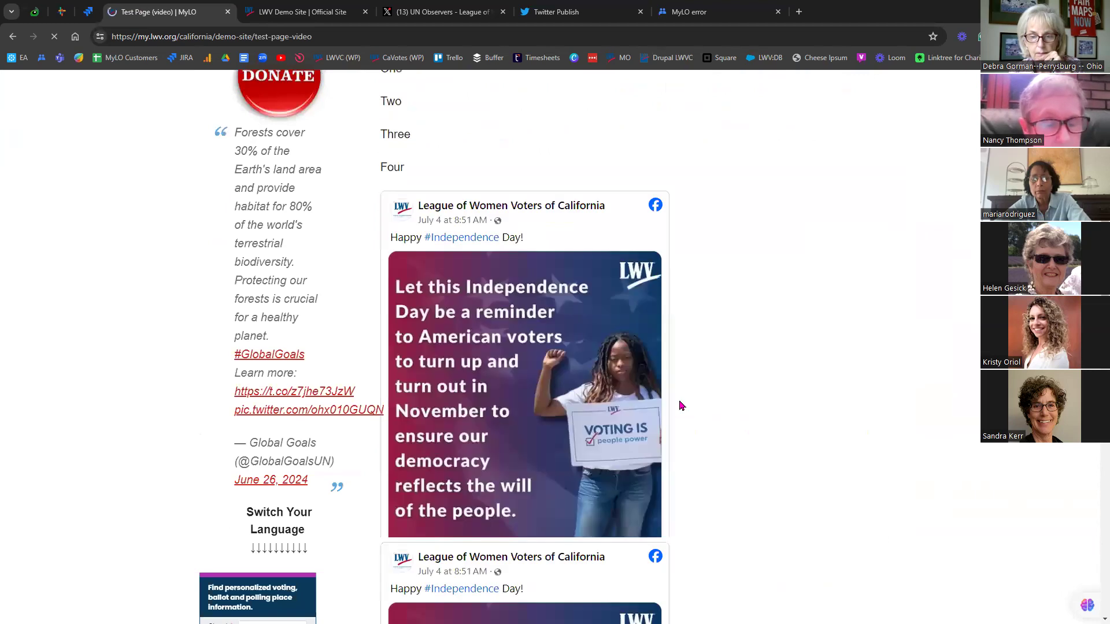
scroll(682, 409, "down", 1)
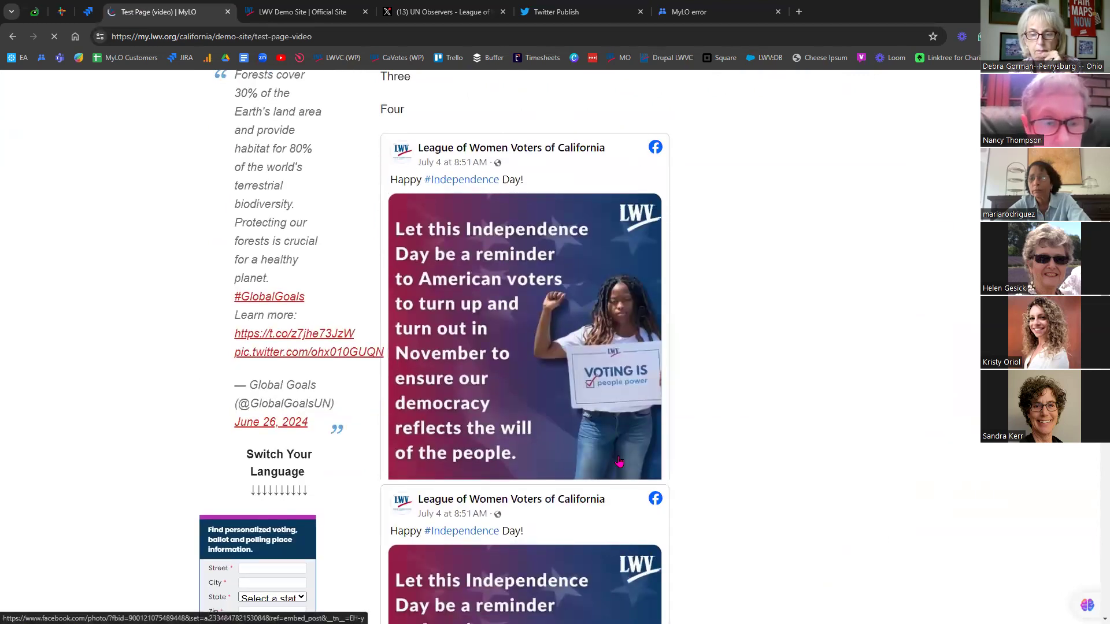
scroll(619, 462, "down", 7)
scroll(620, 462, "down", 12)
scroll(615, 468, "up", 16)
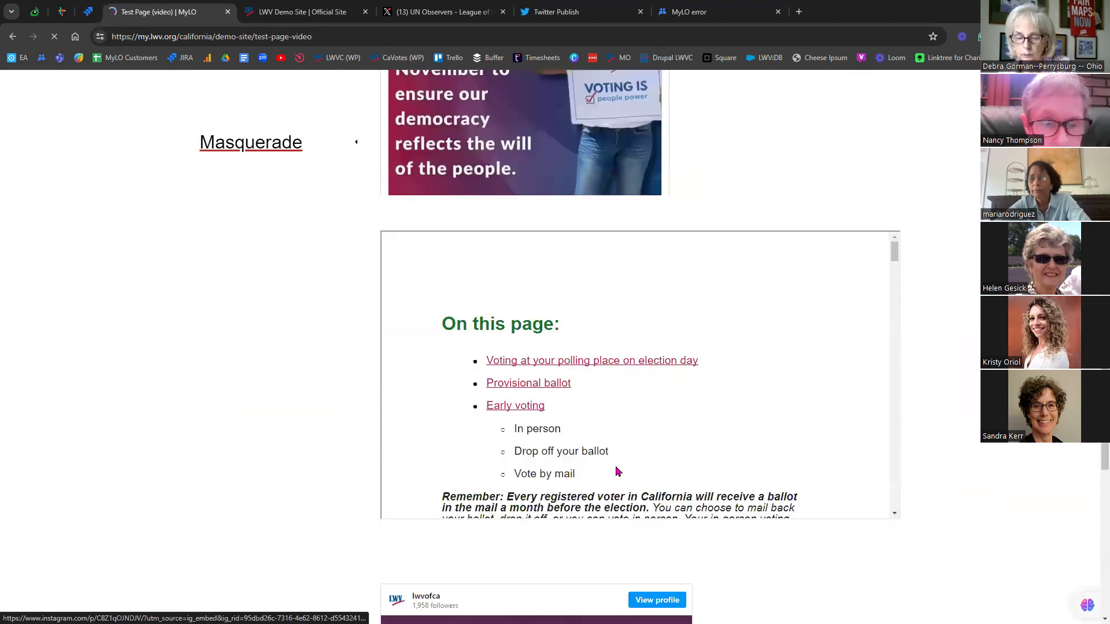
scroll(616, 471, "up", 6)
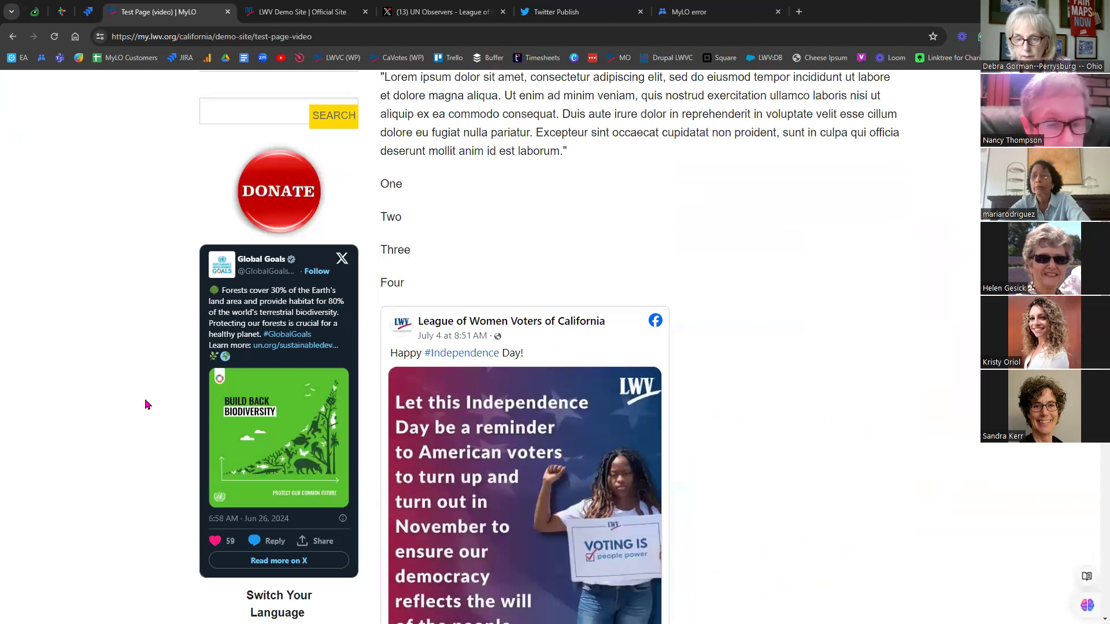
scroll(144, 409, "up", 8)
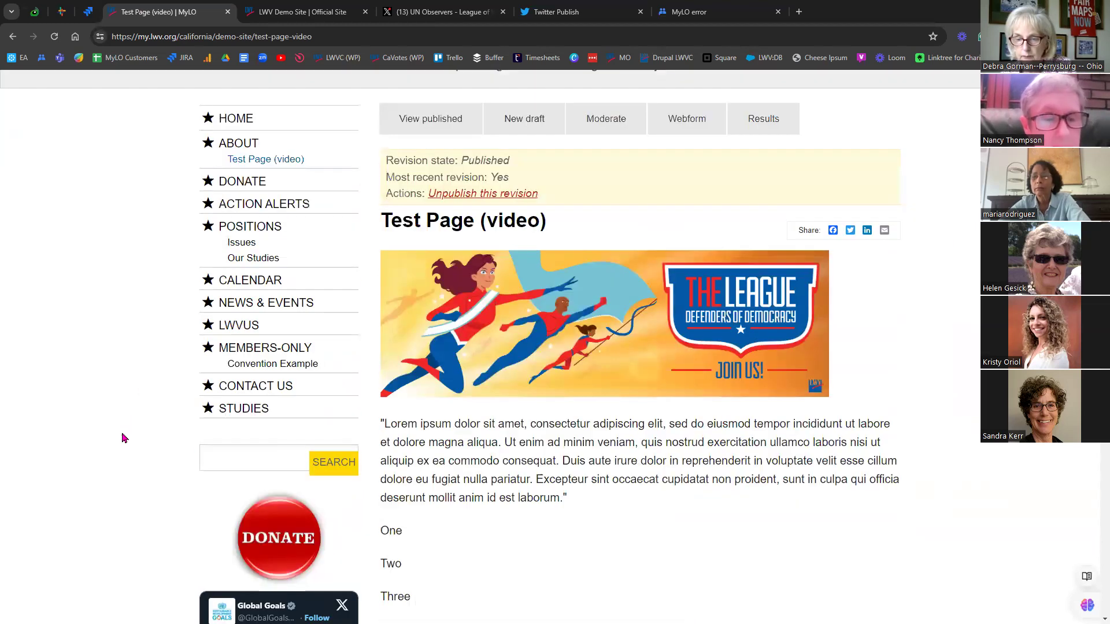
scroll(146, 411, "down", 3)
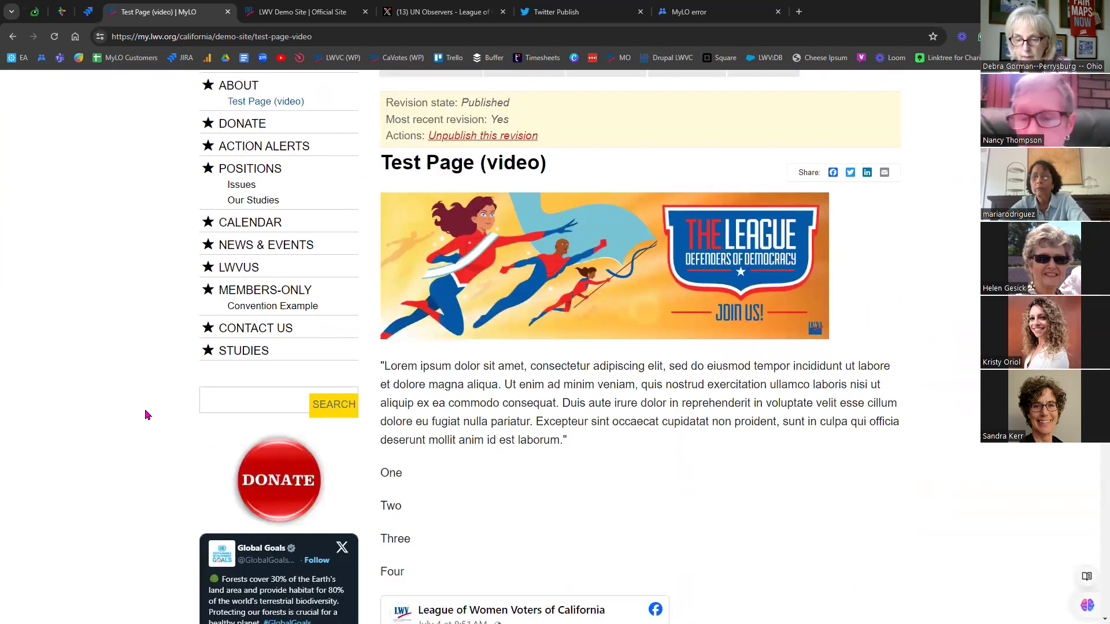
scroll(139, 416, "down", 3)
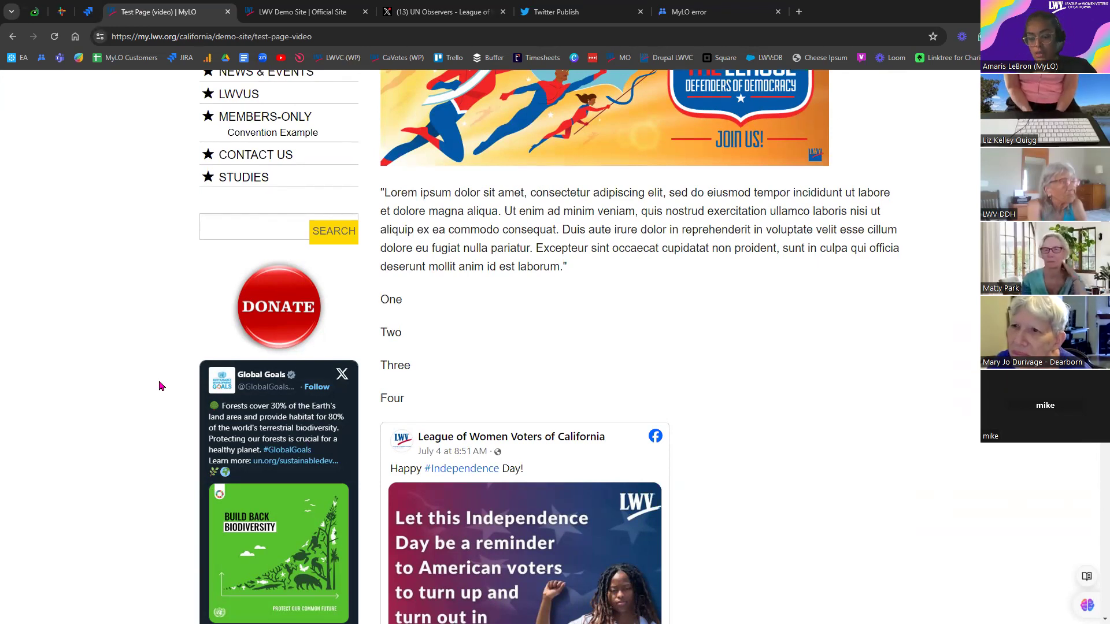
- Copy the web address of Test Page (video) and switch to the other browser window showing that page
left_click(220, 37)
right_click(220, 37)
left_click(253, 142)
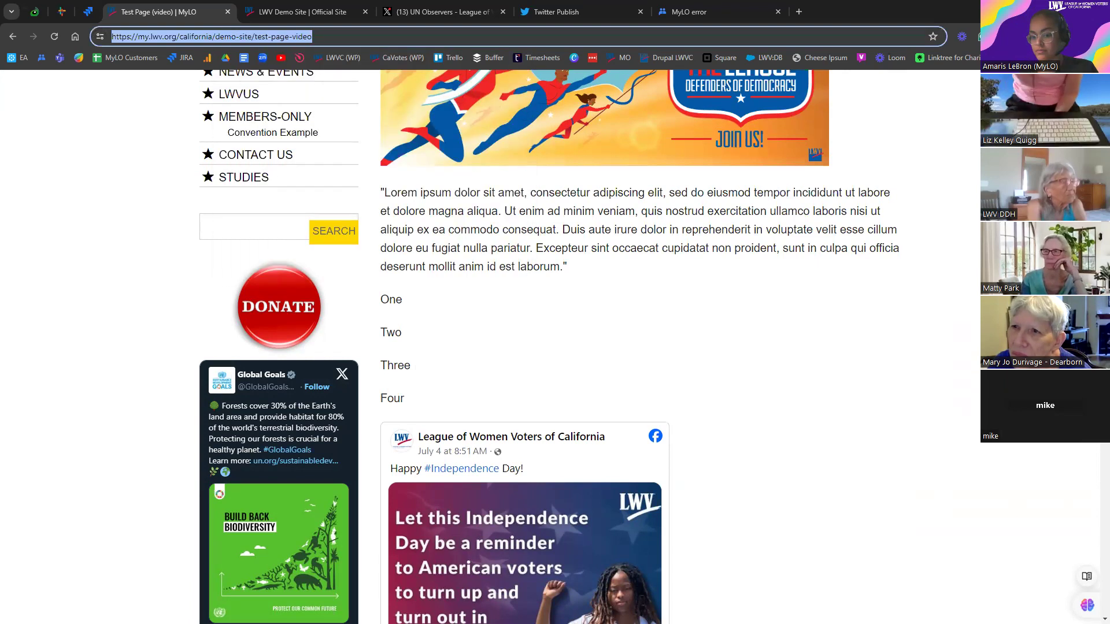
key("alt+Tab")
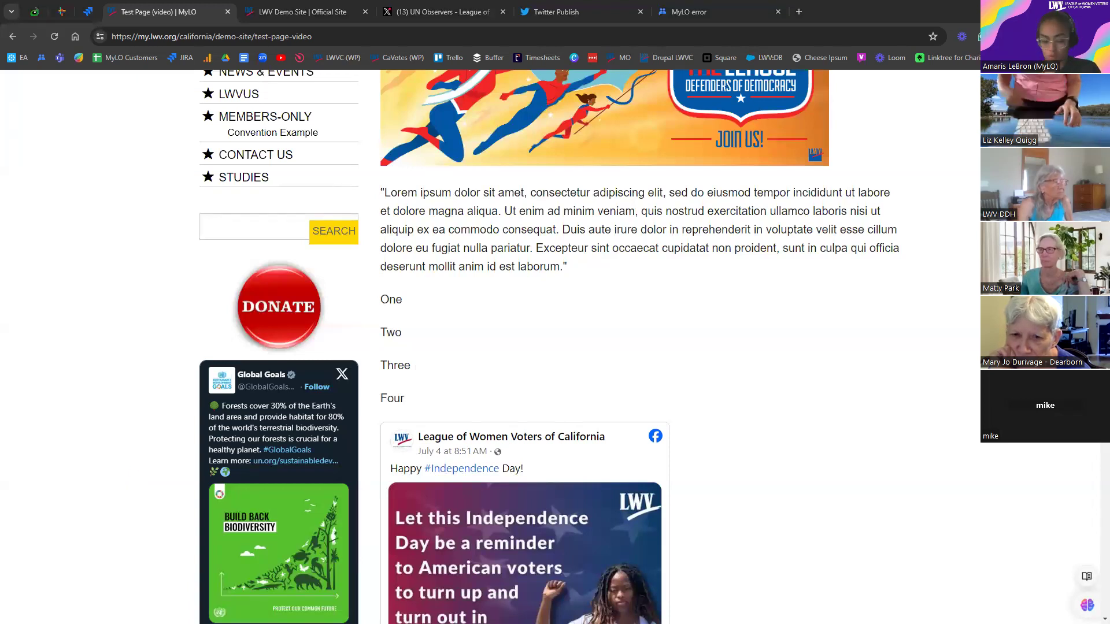
key("alt+Tab")
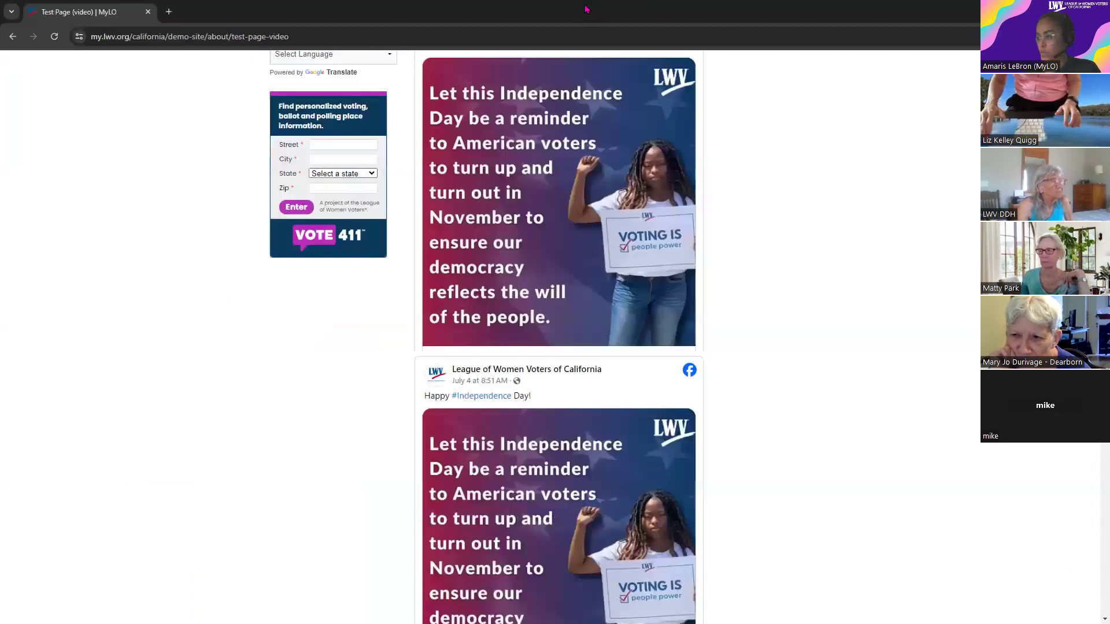
- Reload Test Page (video) in this browser window and examine its sidebar and embedded Facebook posts
left_click(54, 35)
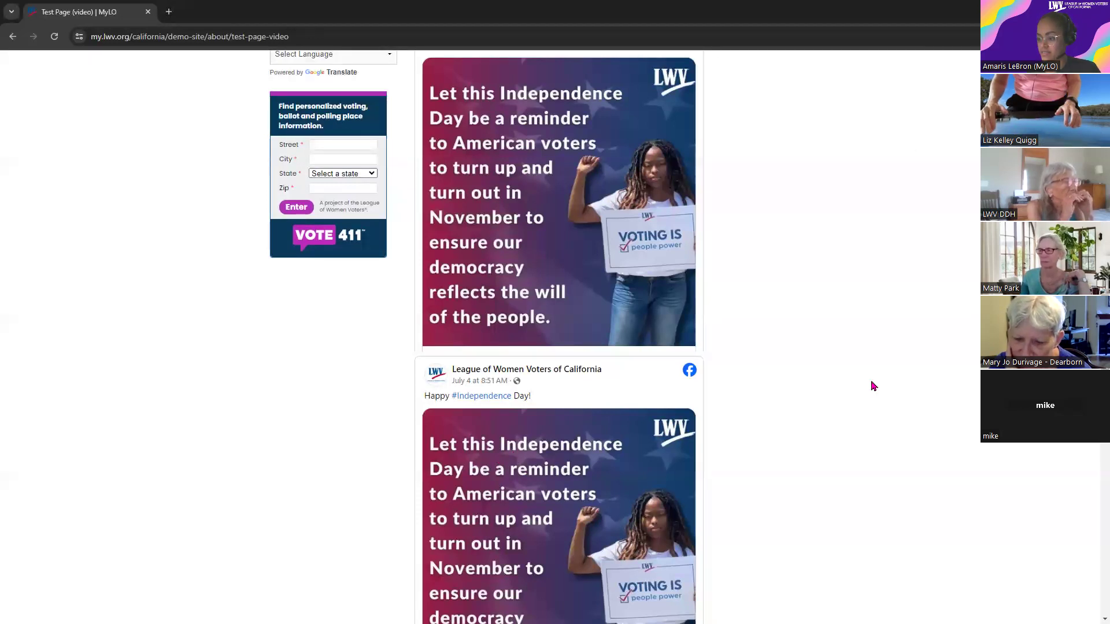
scroll(871, 384, "down", 9)
scroll(845, 426, "up", 17)
scroll(800, 416, "down", 8)
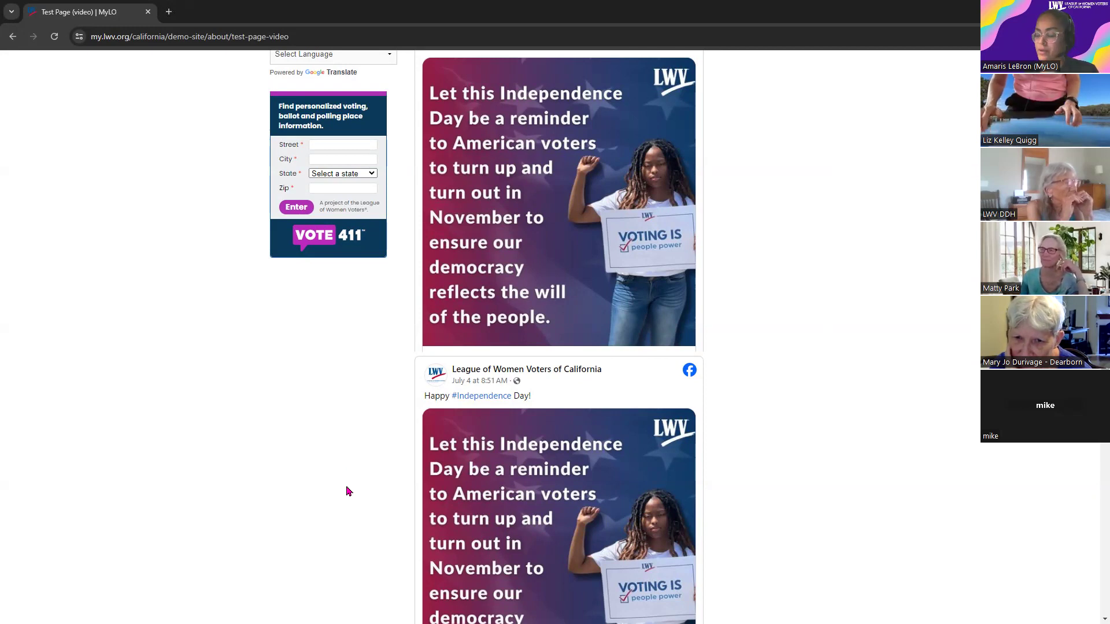
scroll(208, 436, "up", 5)
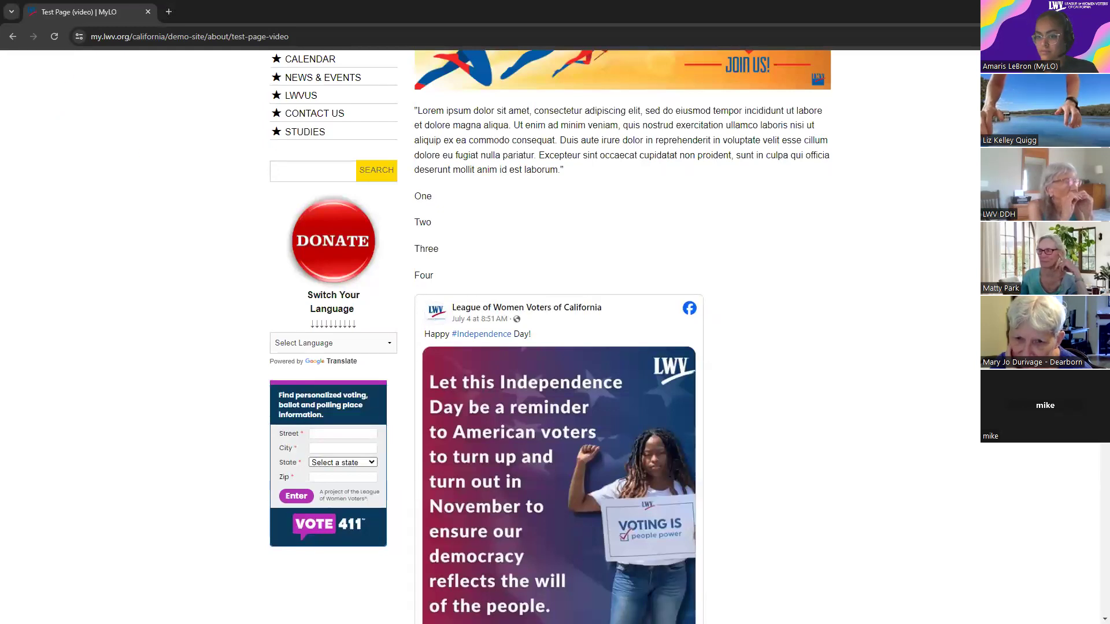
- Switch back to the main browser window and examine the sidebar X post and the Instagram post on Test Page (video)
key("alt+Tab")
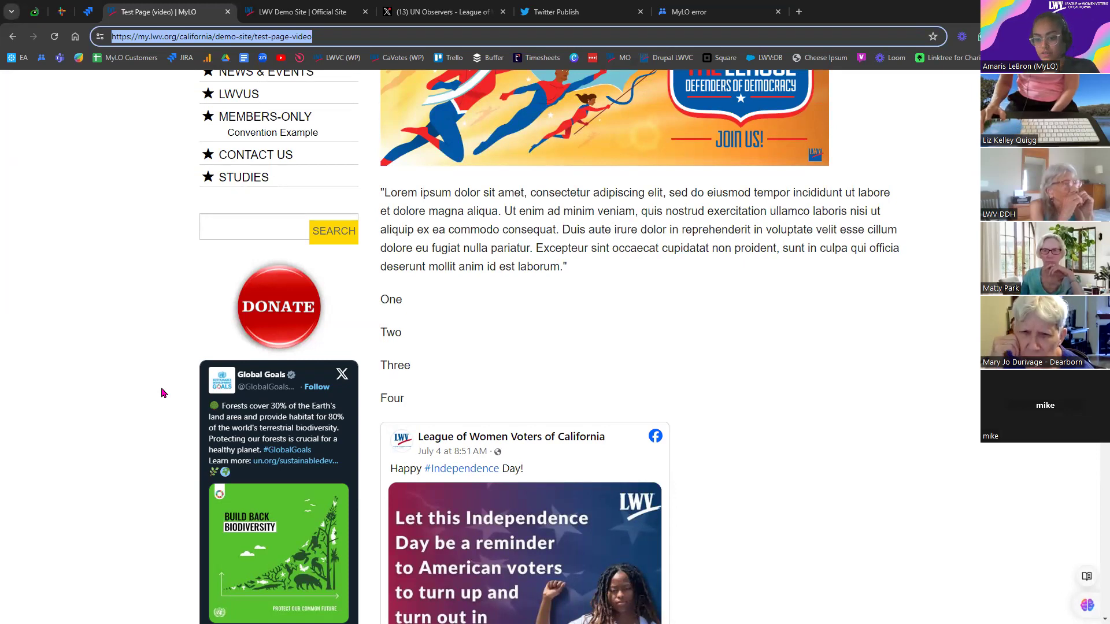
scroll(160, 411, "down", 3)
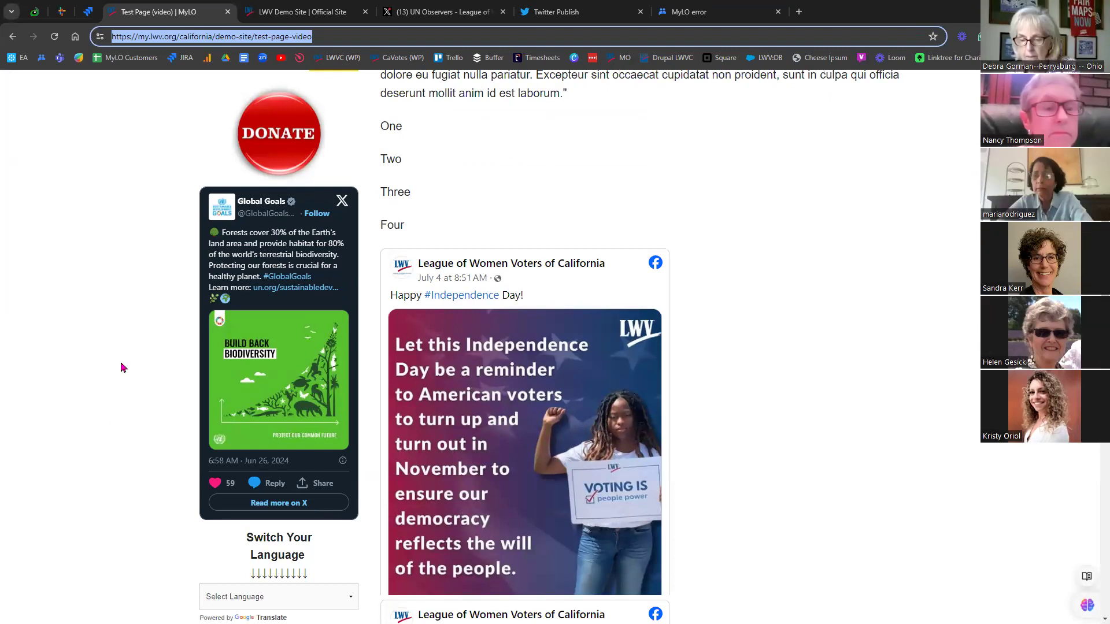
scroll(123, 367, "down", 10)
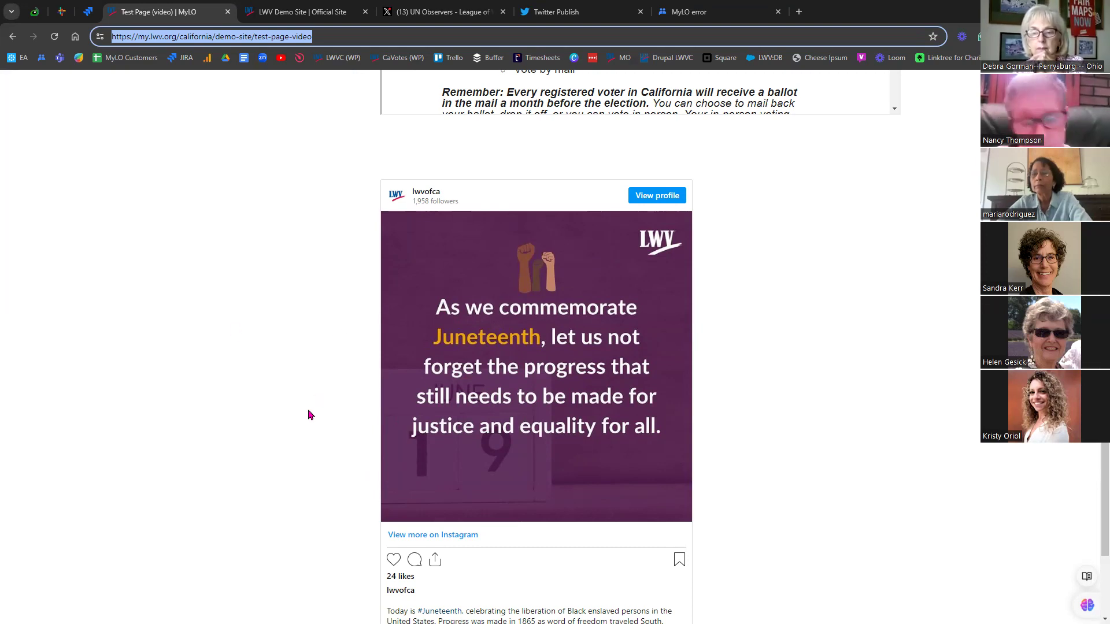
scroll(312, 400, "up", 20)
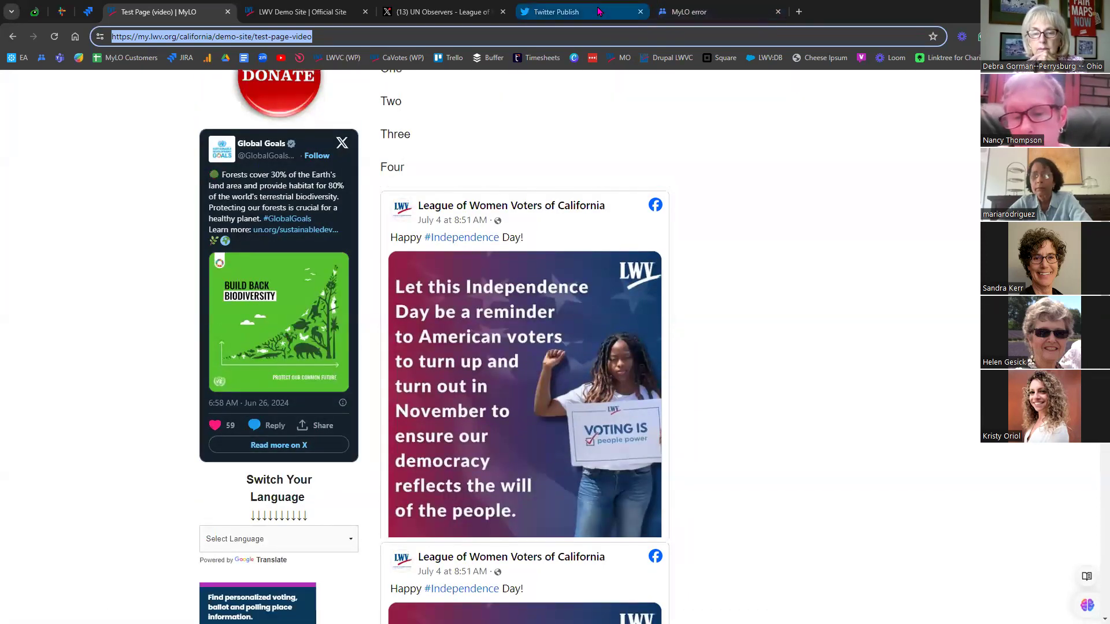
- Search the web for "mylo twitter" in place of the Twitter Publish page
left_click(552, 11)
left_click(546, 39)
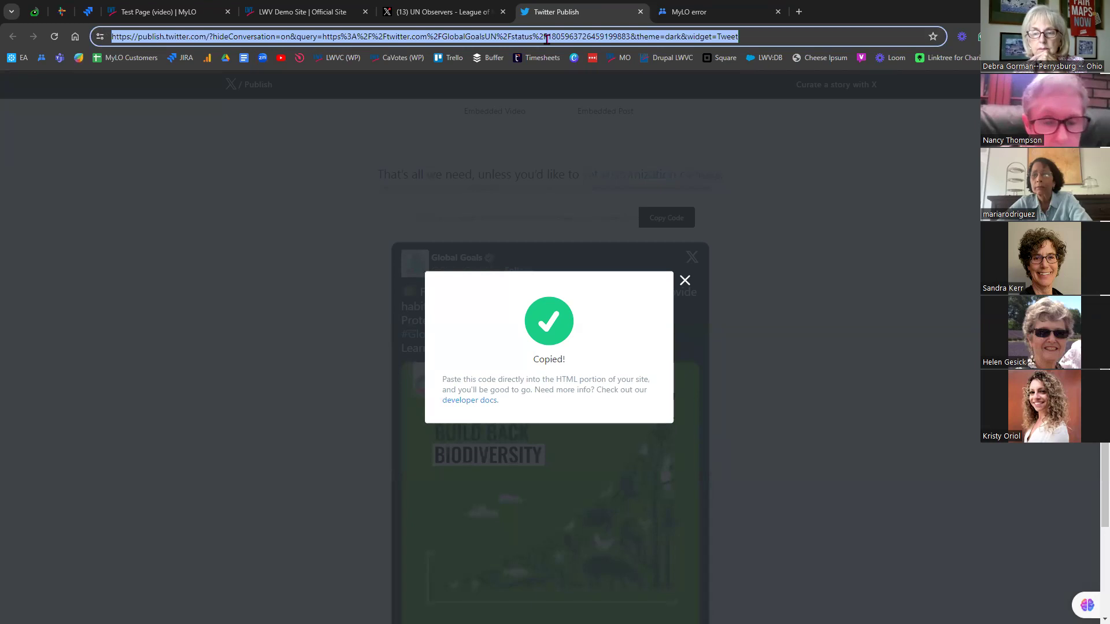
type("mylo twitter")
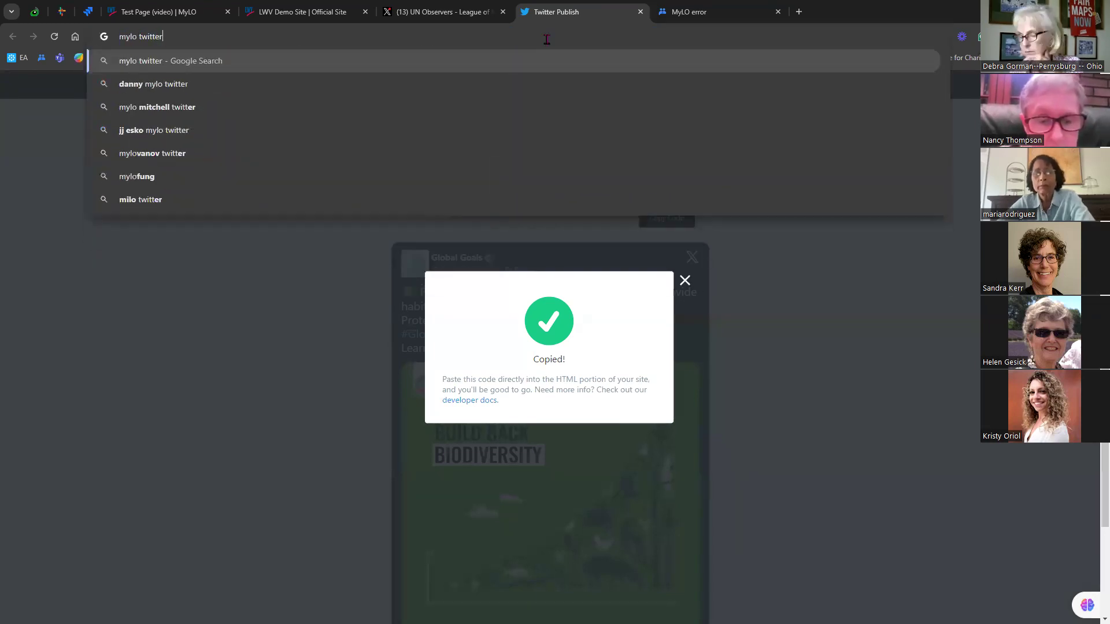
key("Return")
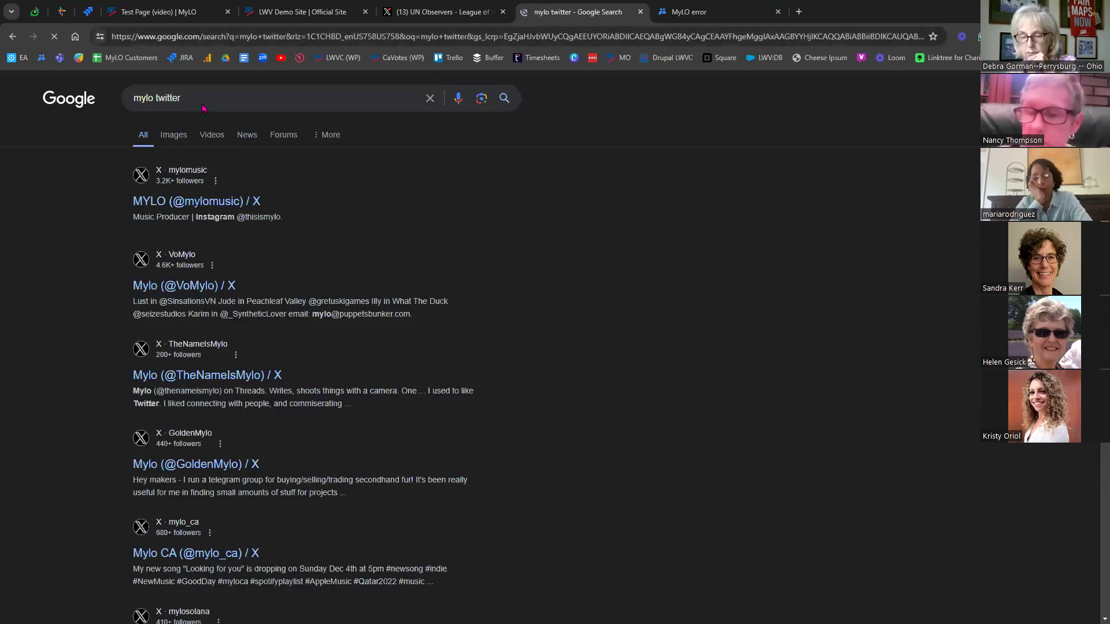
- Go to my.lwv.org and open the MyLO Documentation page
left_click(205, 97)
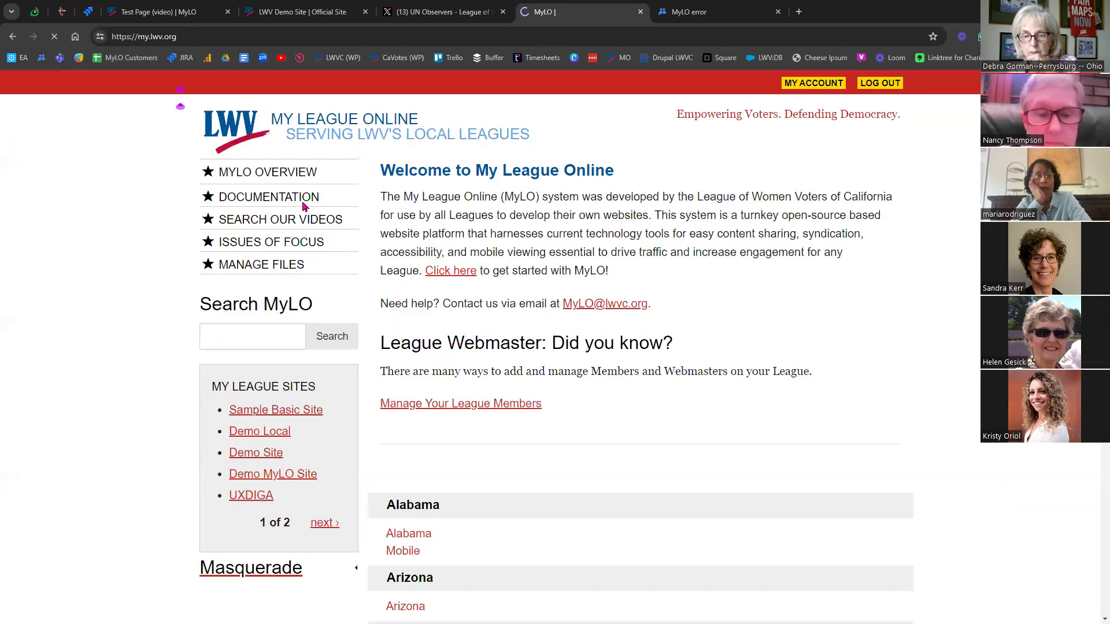
left_click(278, 203)
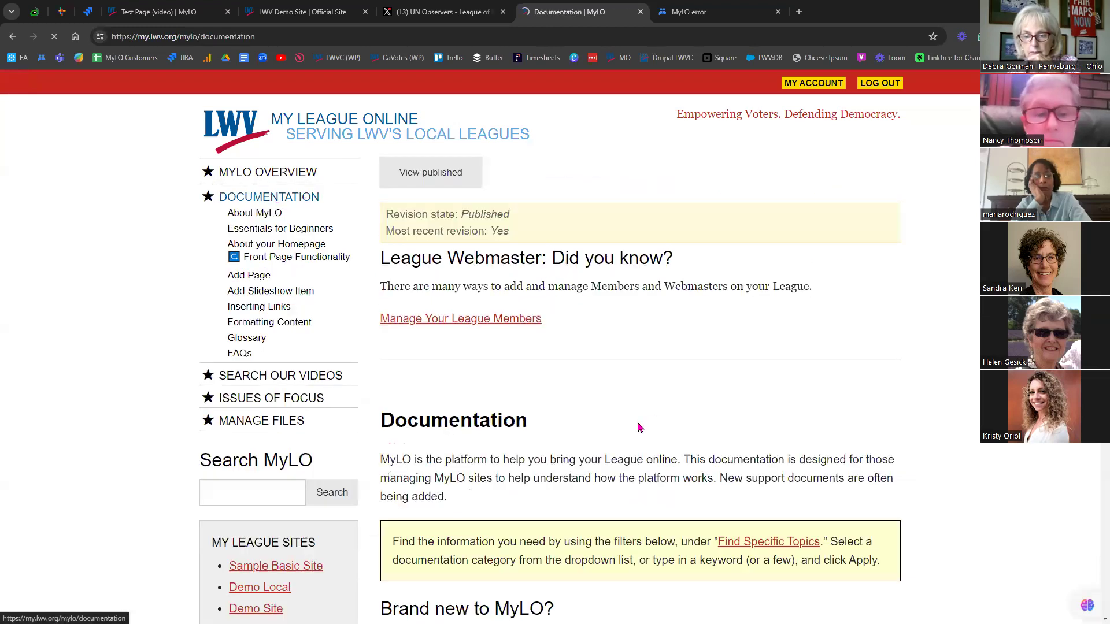
scroll(647, 417, "down", 4)
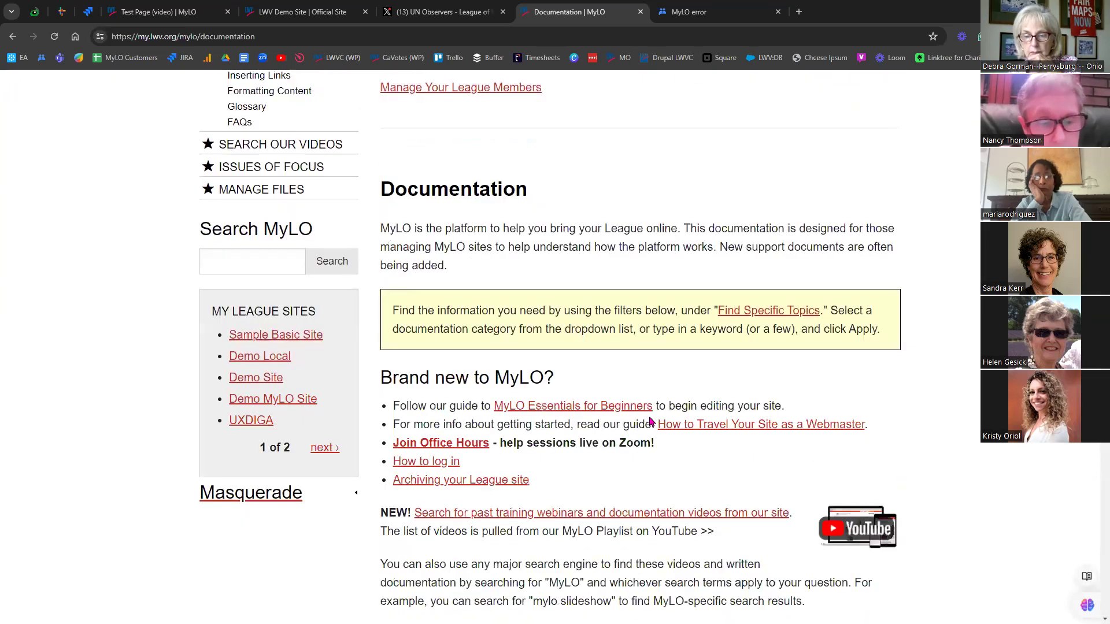
scroll(650, 422, "down", 9)
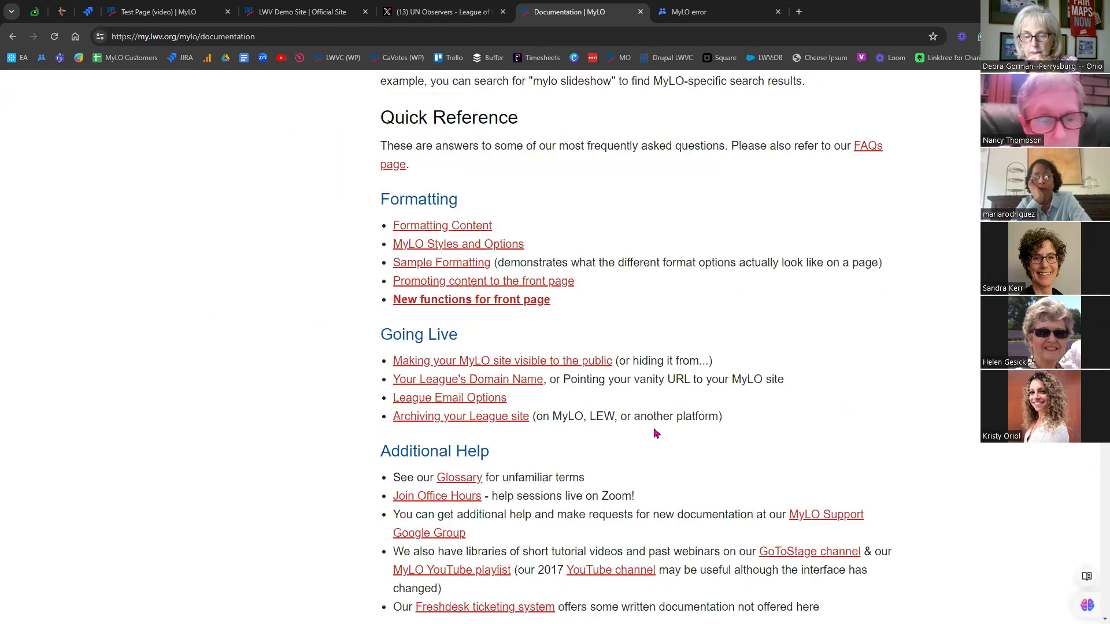
- Search the documentation topics for the keyword "twitter" and open "Social Media Widgets: Facebook and Twitter Timelines"
scroll(656, 434, "down", 4)
left_click(606, 461)
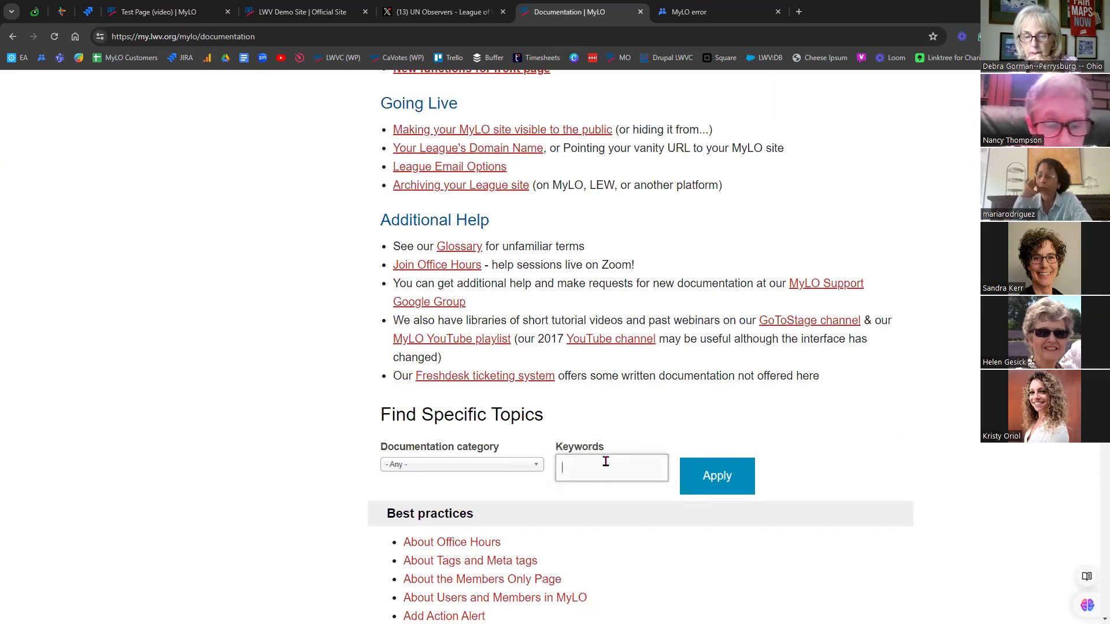
type("twitter")
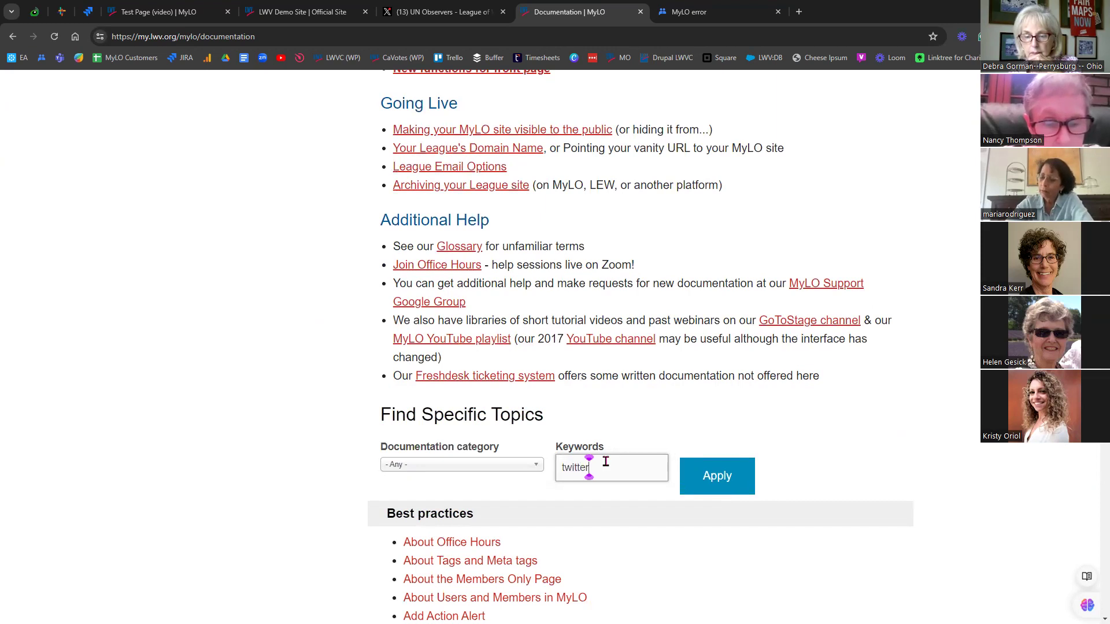
key("Return")
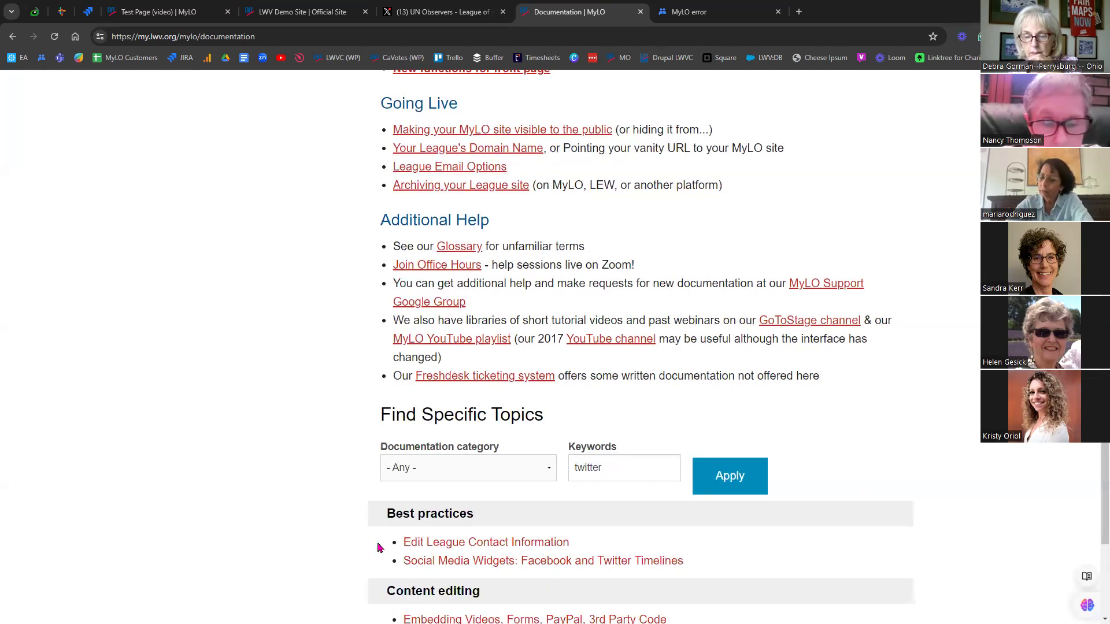
scroll(530, 444, "down", 2)
left_click(531, 453)
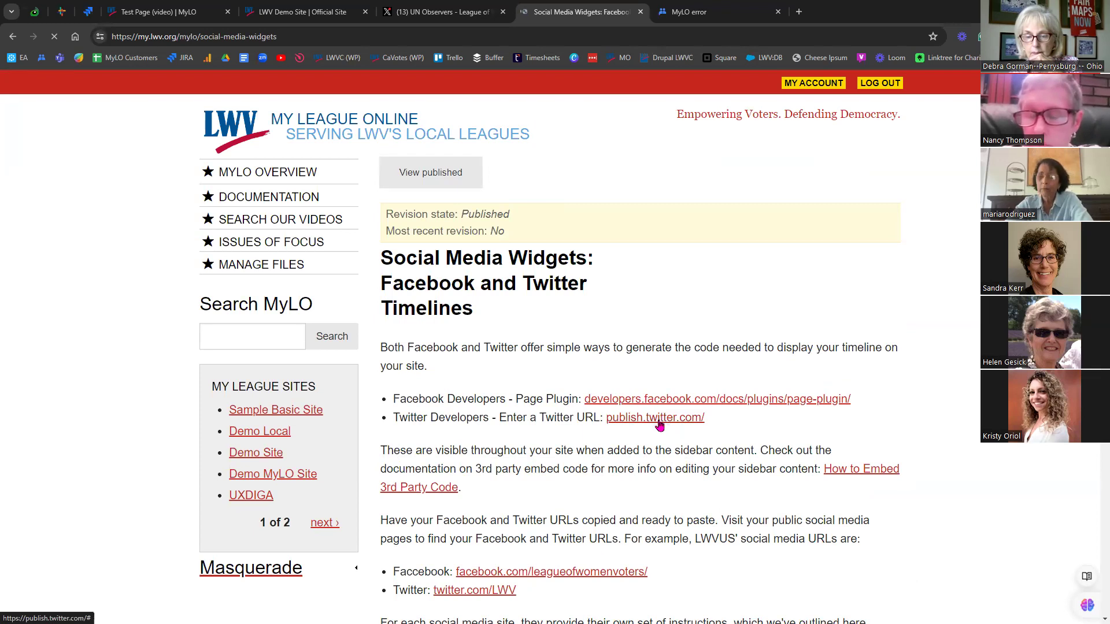
- Copy the web address of the Social Media Widgets documentation page
left_click(217, 36)
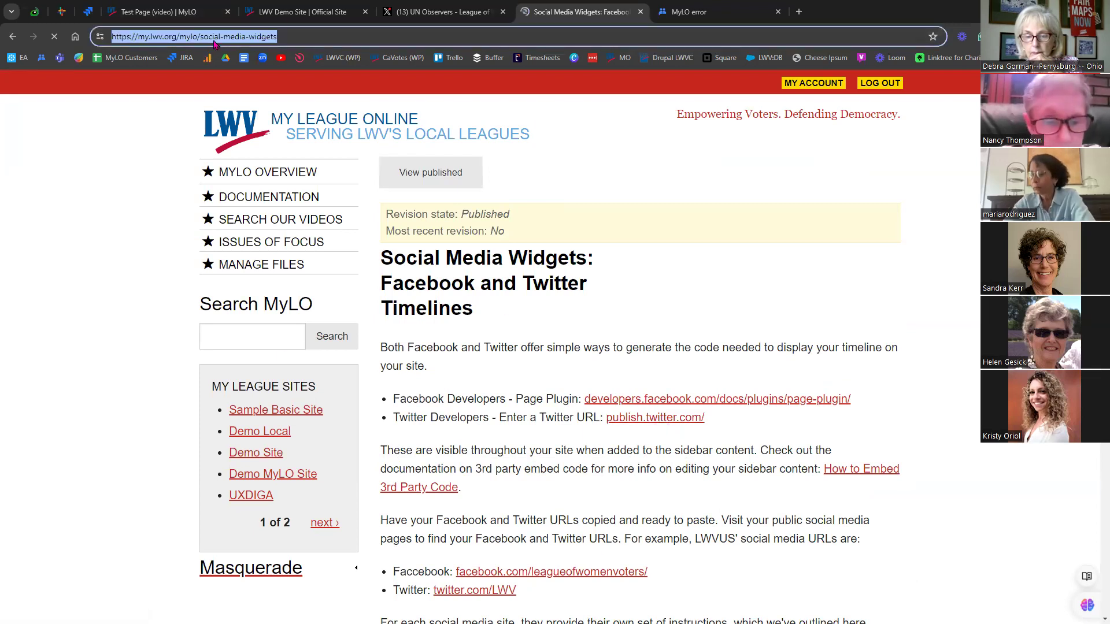
right_click(213, 36)
left_click(260, 177)
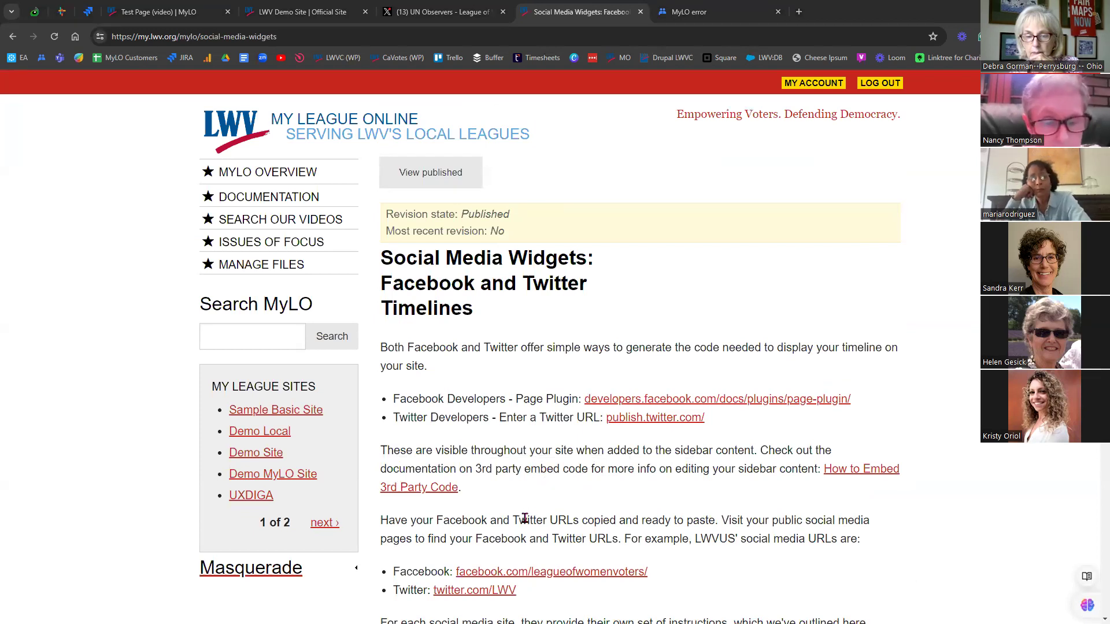
- Open the documentation's linked twitter.com/LWV profile and publish.twitter.com in separate tabs
scroll(568, 531, "down", 5)
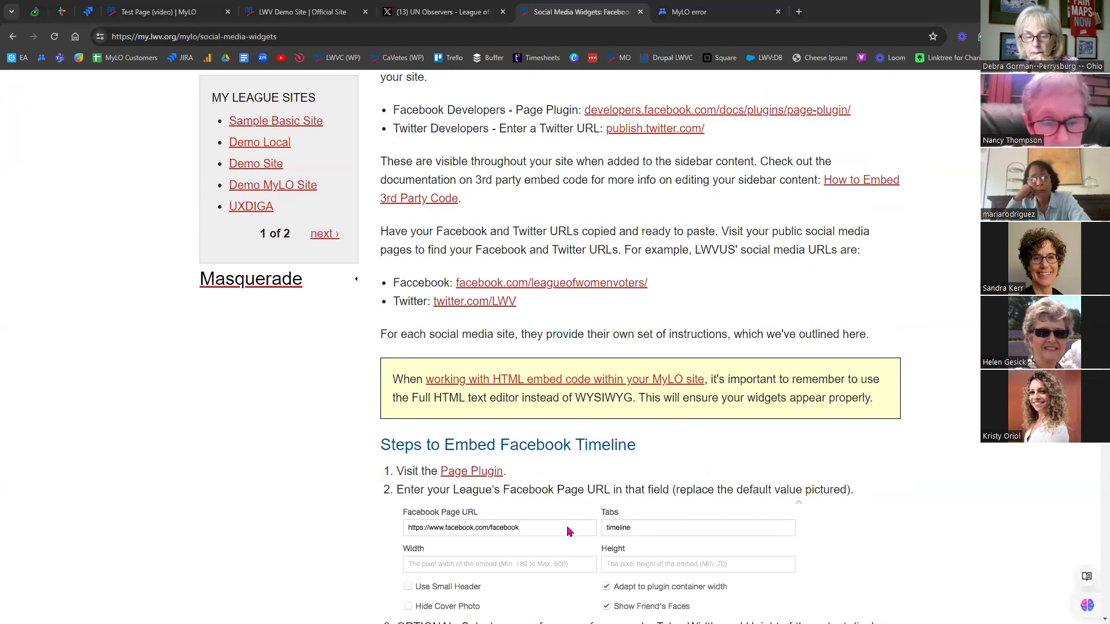
scroll(568, 531, "up", 1)
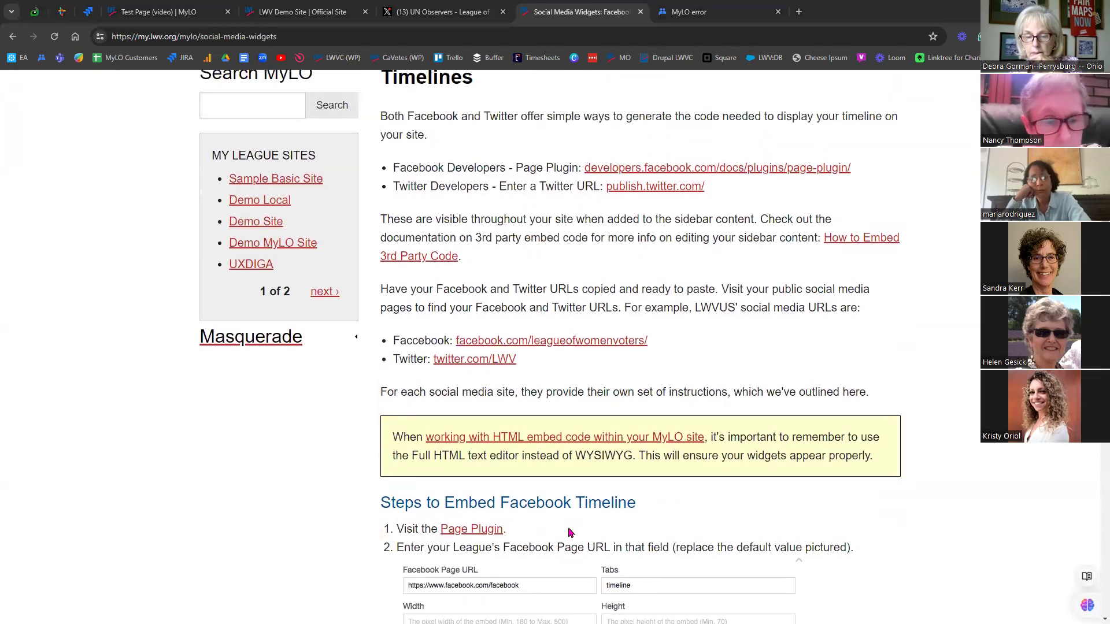
left_click(463, 361)
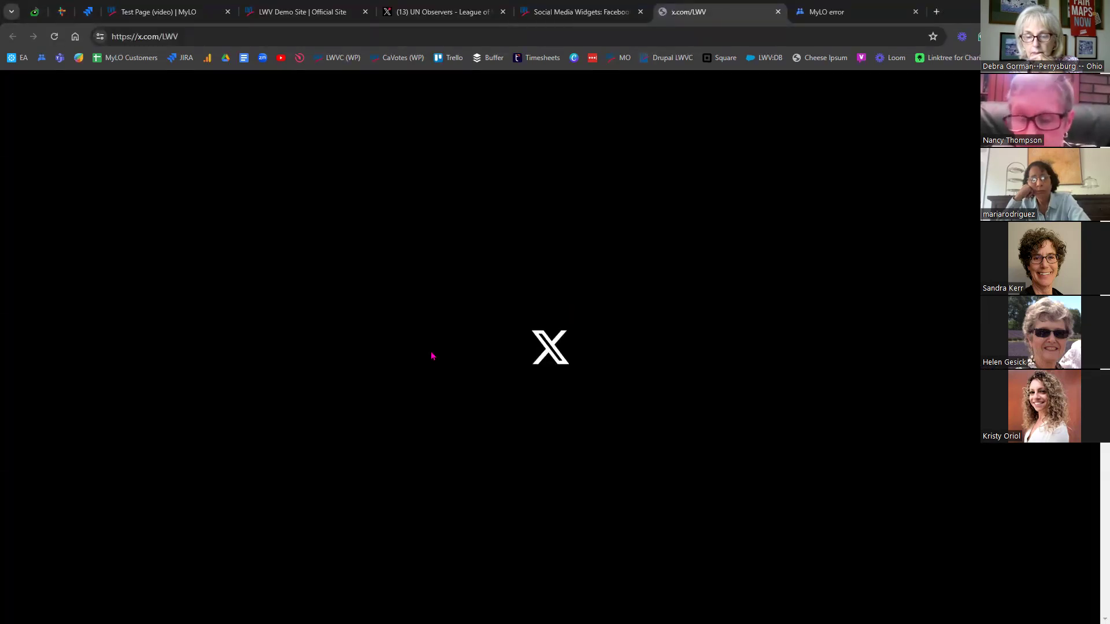
left_click(581, 10)
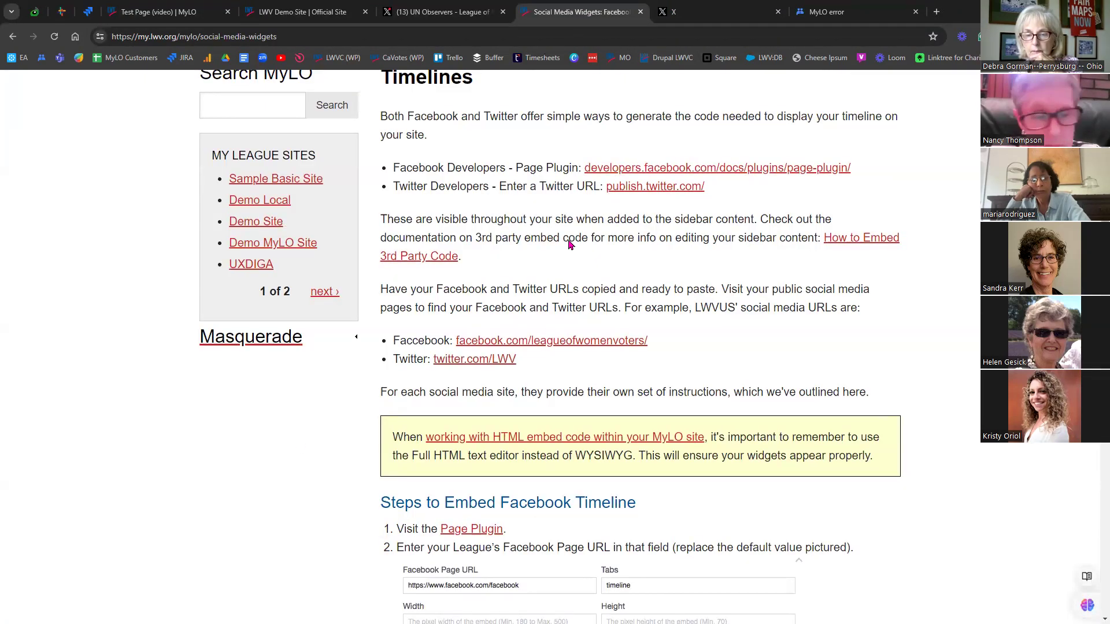
left_click(643, 188)
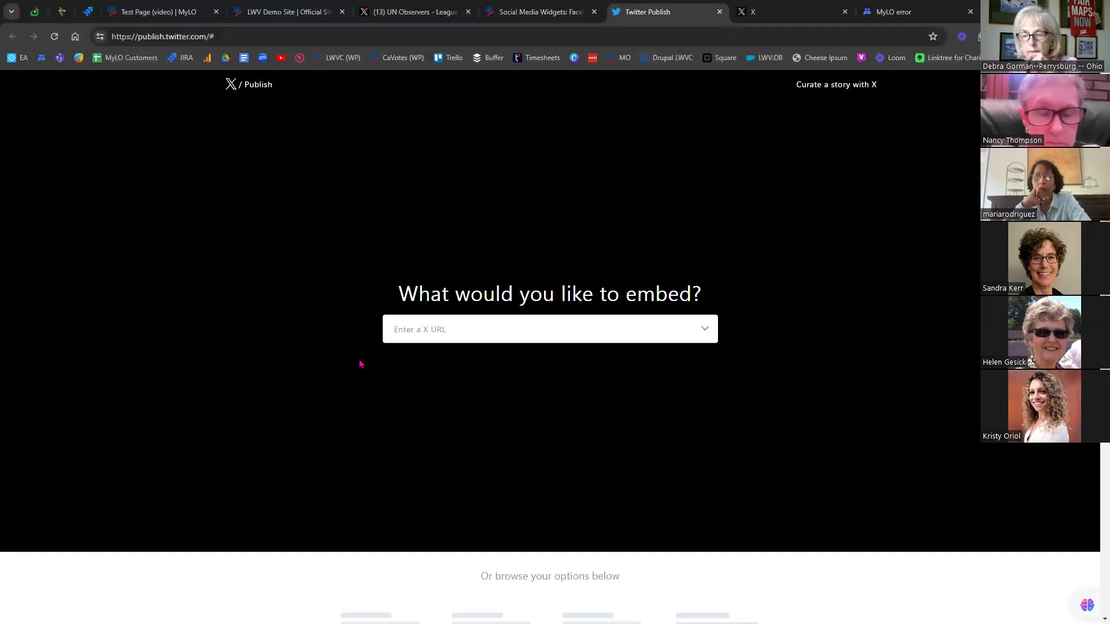
left_click(777, 13)
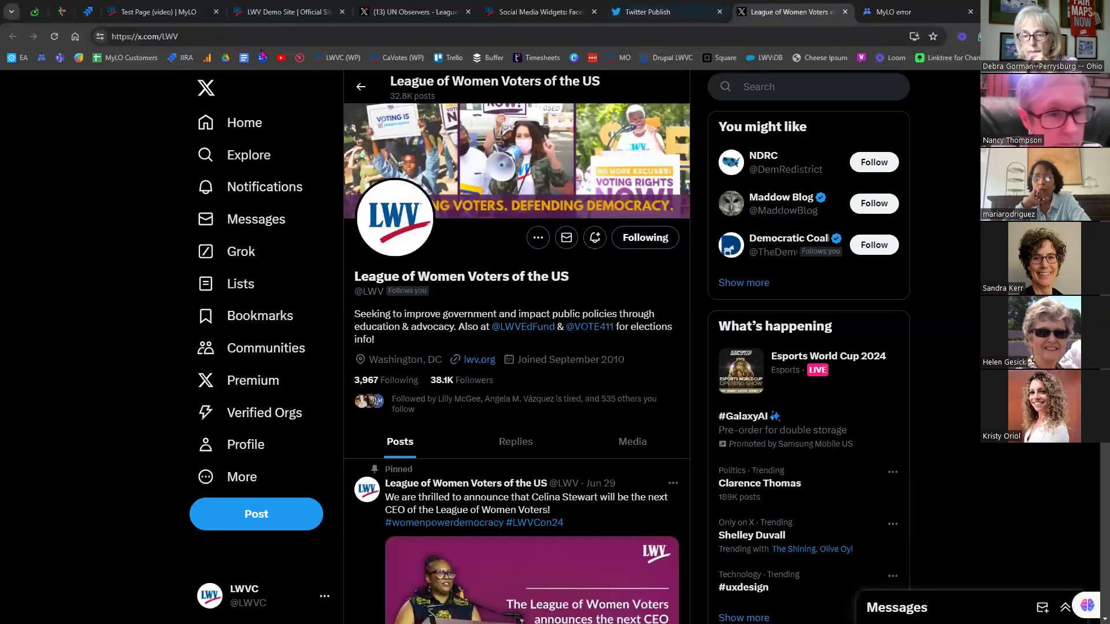
left_click(160, 37)
right_click(159, 36)
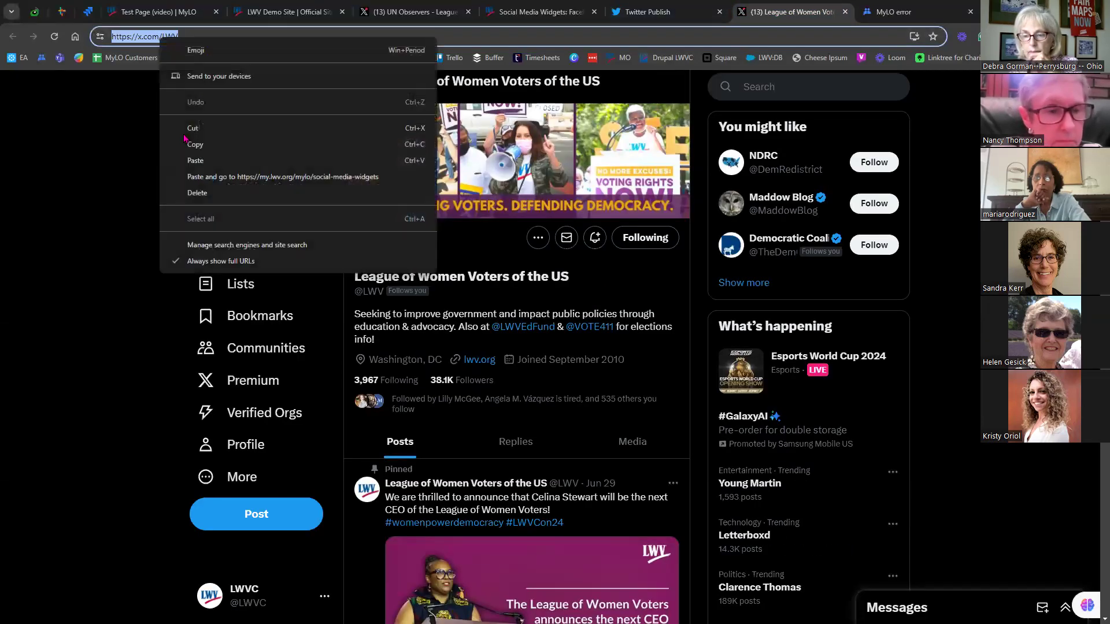
left_click(196, 146)
left_click(632, 13)
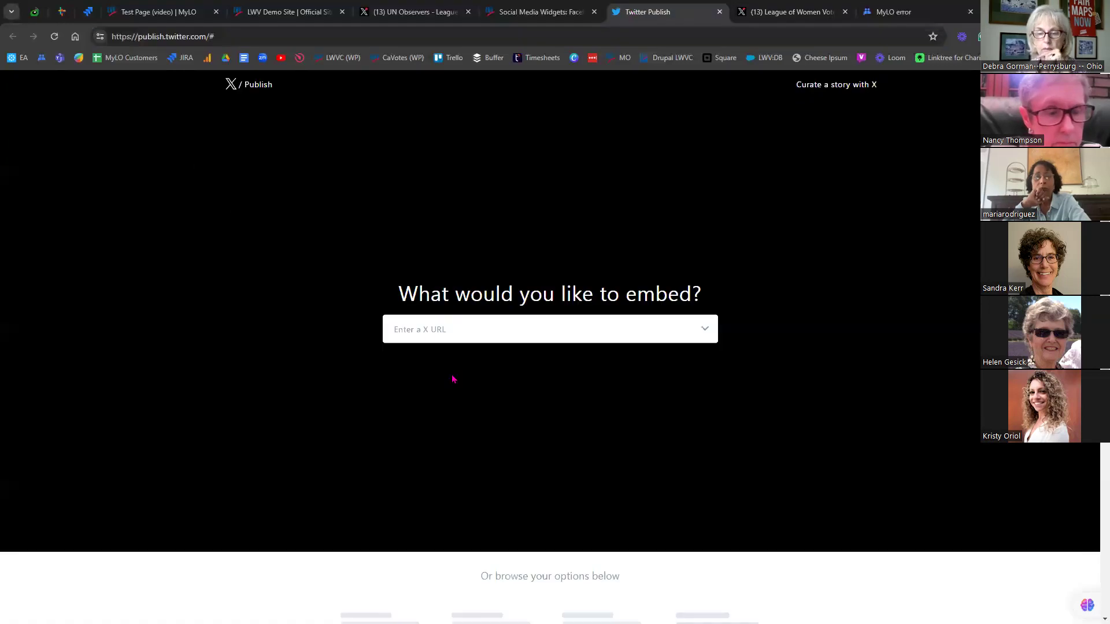
left_click(439, 330)
key("ctrl+v")
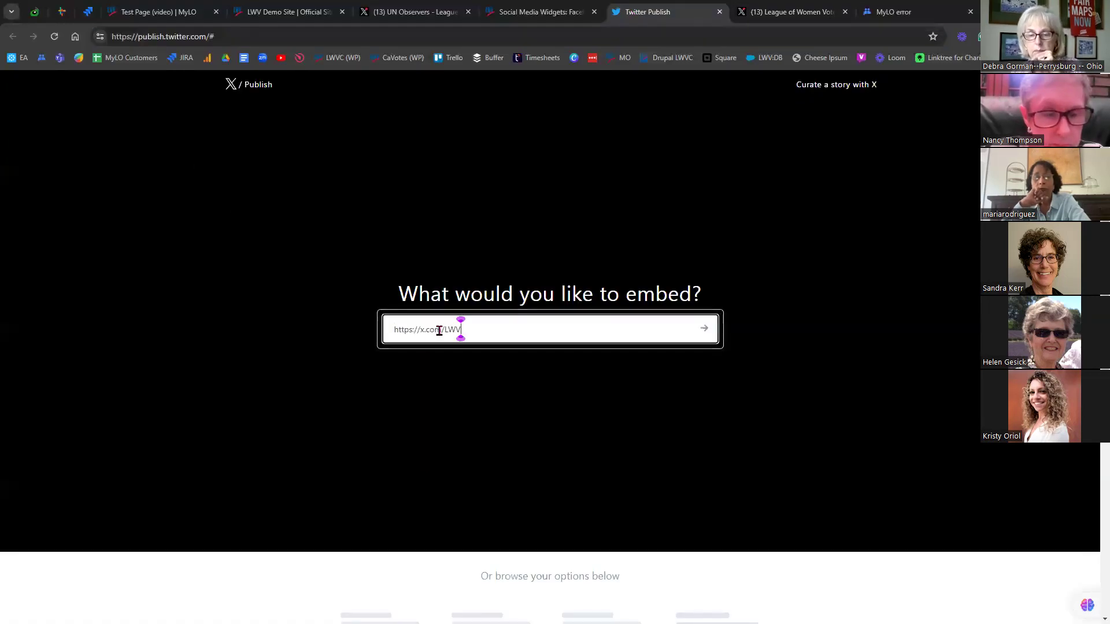
left_click(704, 330)
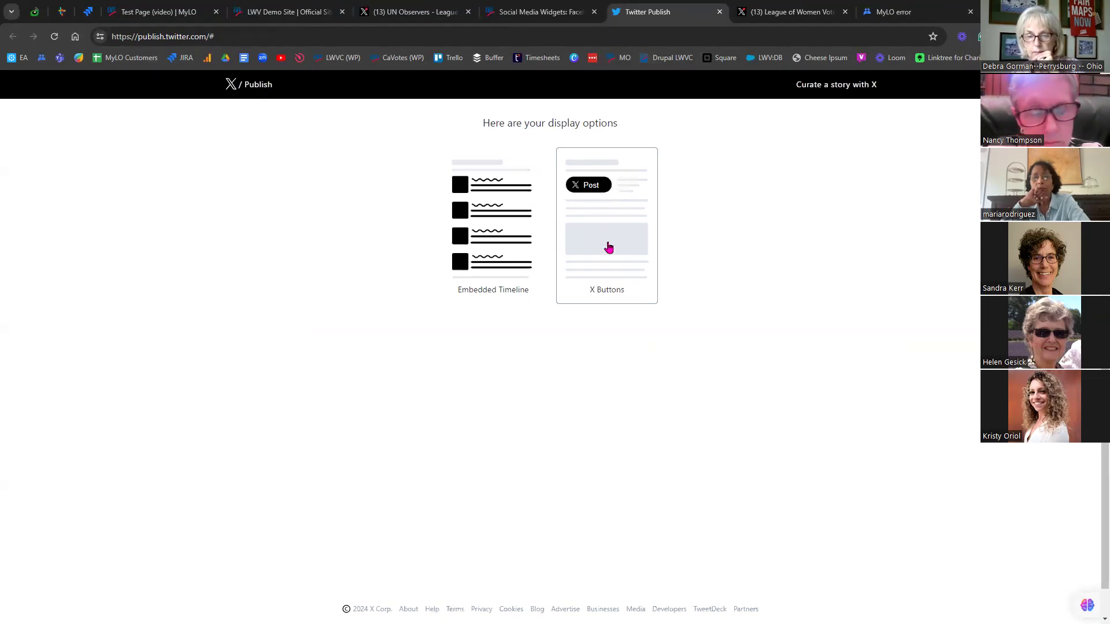
- View the X Buttons choices, close them and choose Embedded Timeline as the display option
left_click(617, 266)
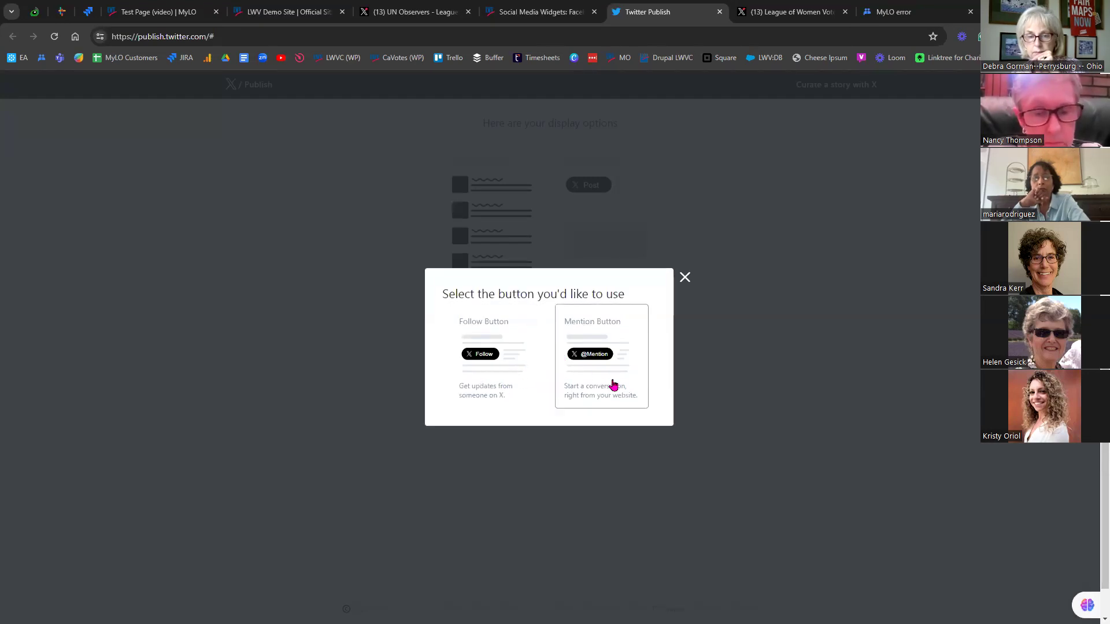
left_click(685, 277)
left_click(482, 235)
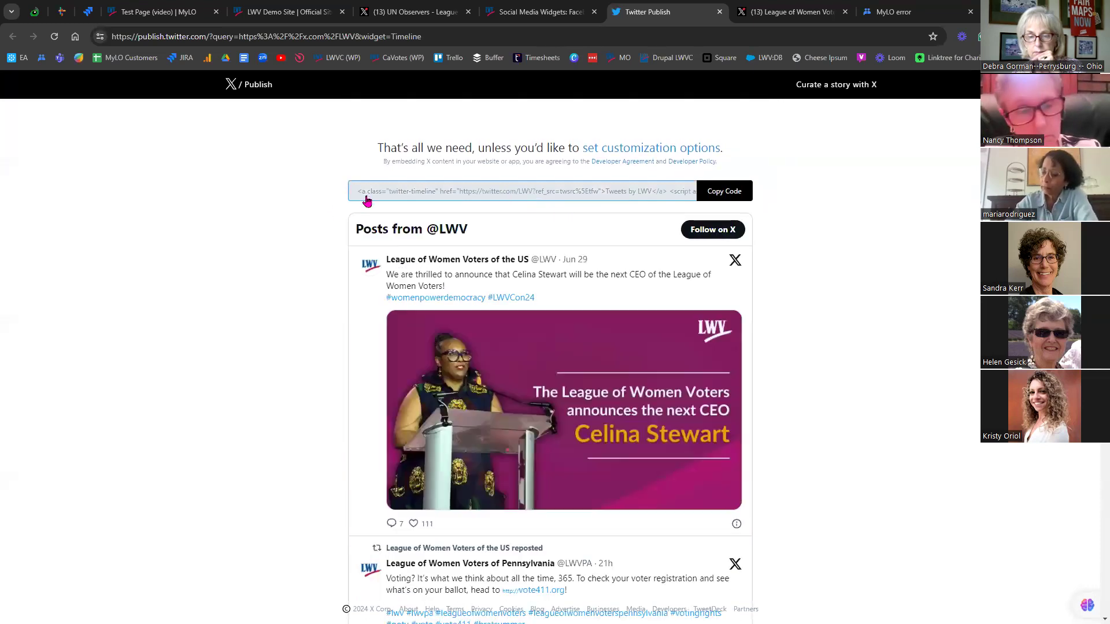
- Open the customization options for the embedded LWV timeline and go to its height setting
left_click(635, 152)
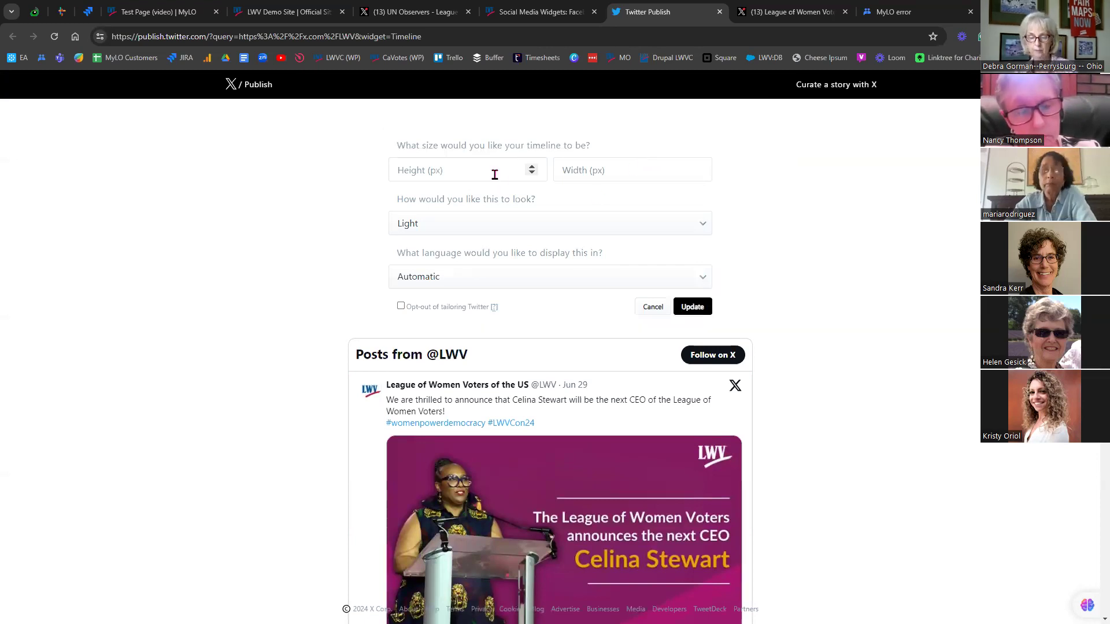
left_click(513, 170)
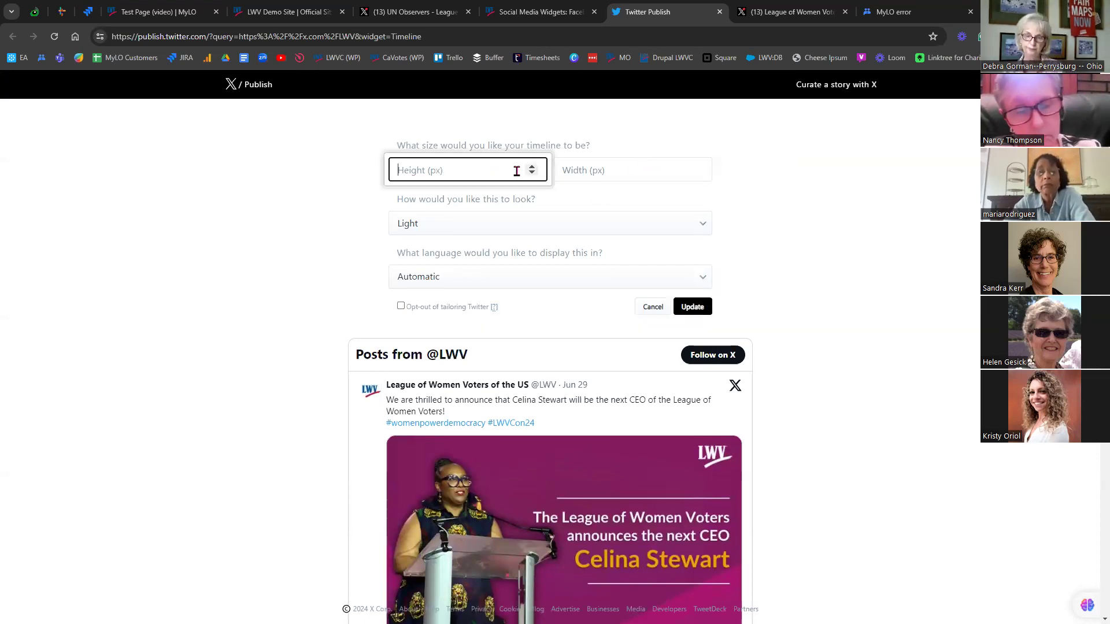
left_click(576, 171)
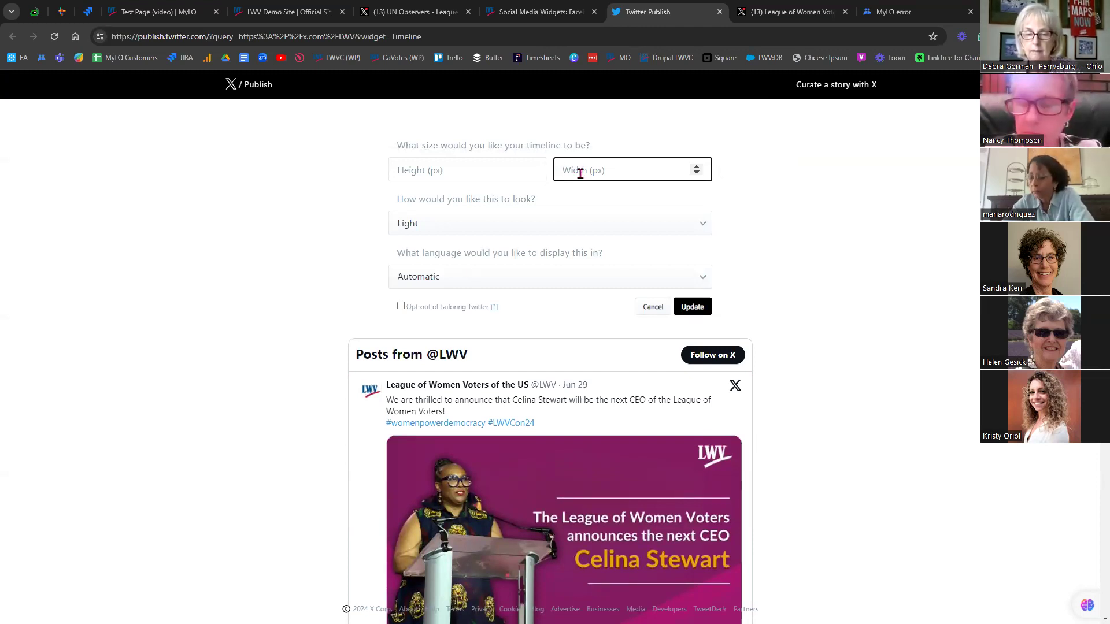
left_click(445, 169)
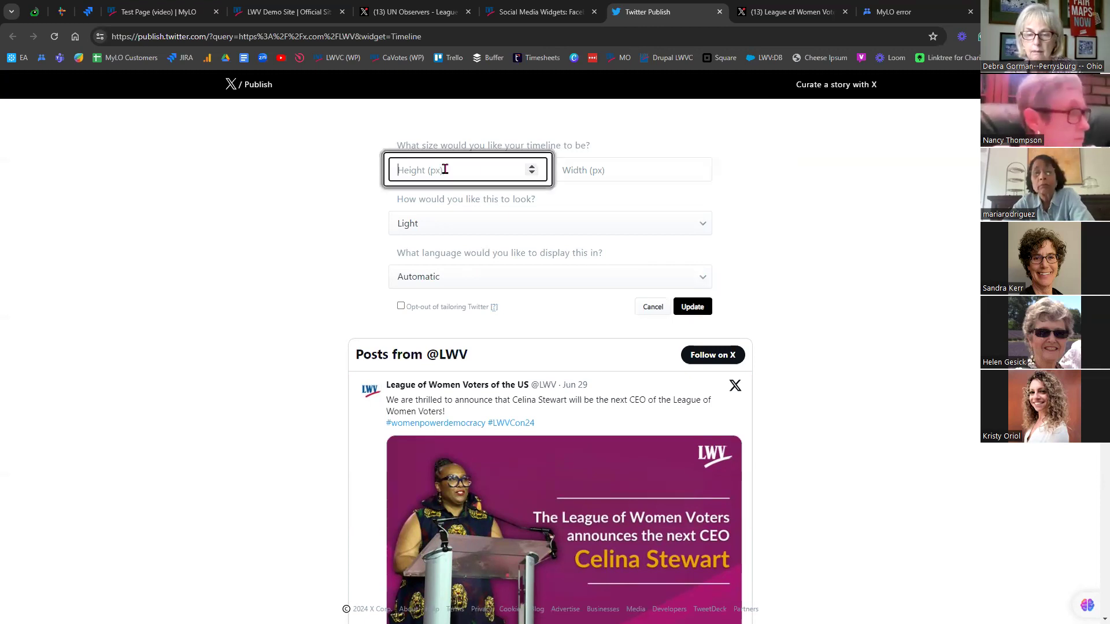
- Examine the LWV timeline preview through to its end to judge its length without a height limit
scroll(300, 394, "down", 15)
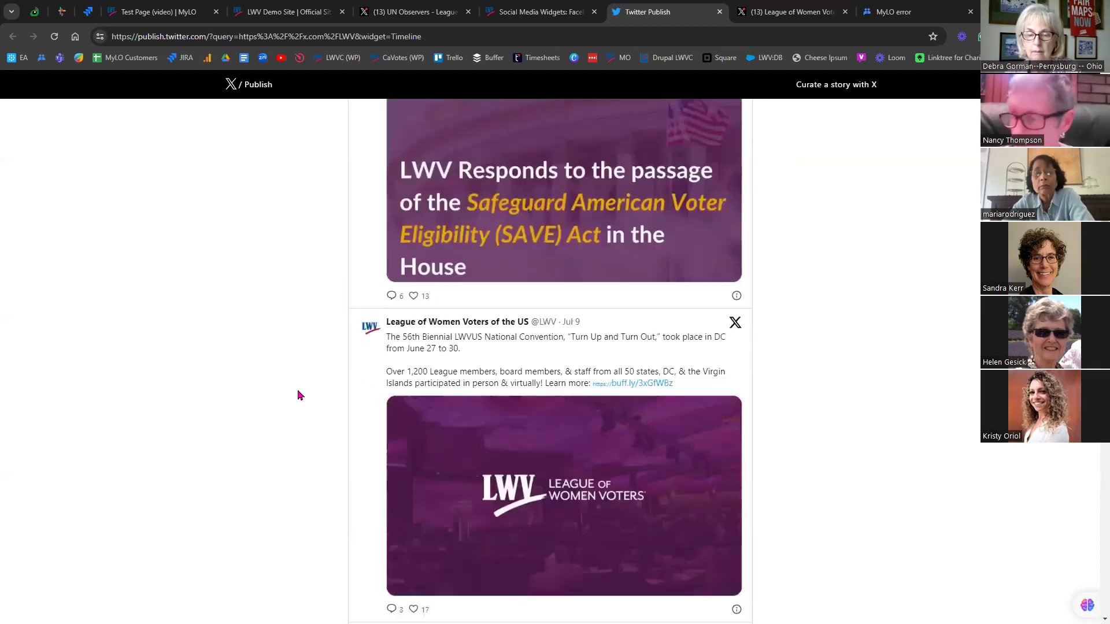
scroll(293, 401, "down", 15)
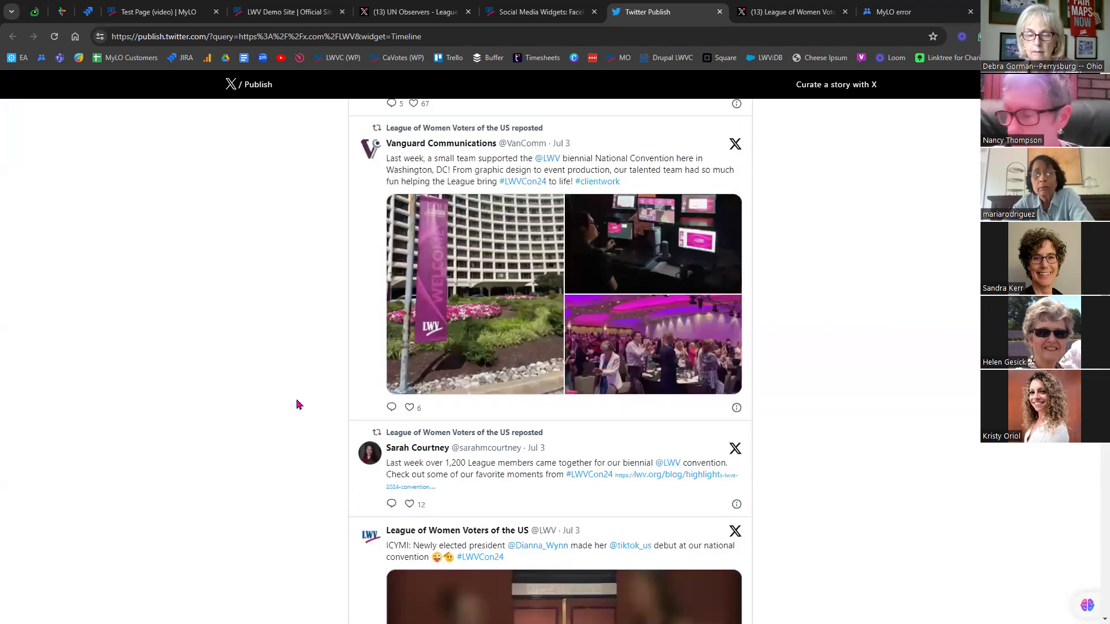
scroll(300, 411, "down", 10)
scroll(304, 428, "down", 20)
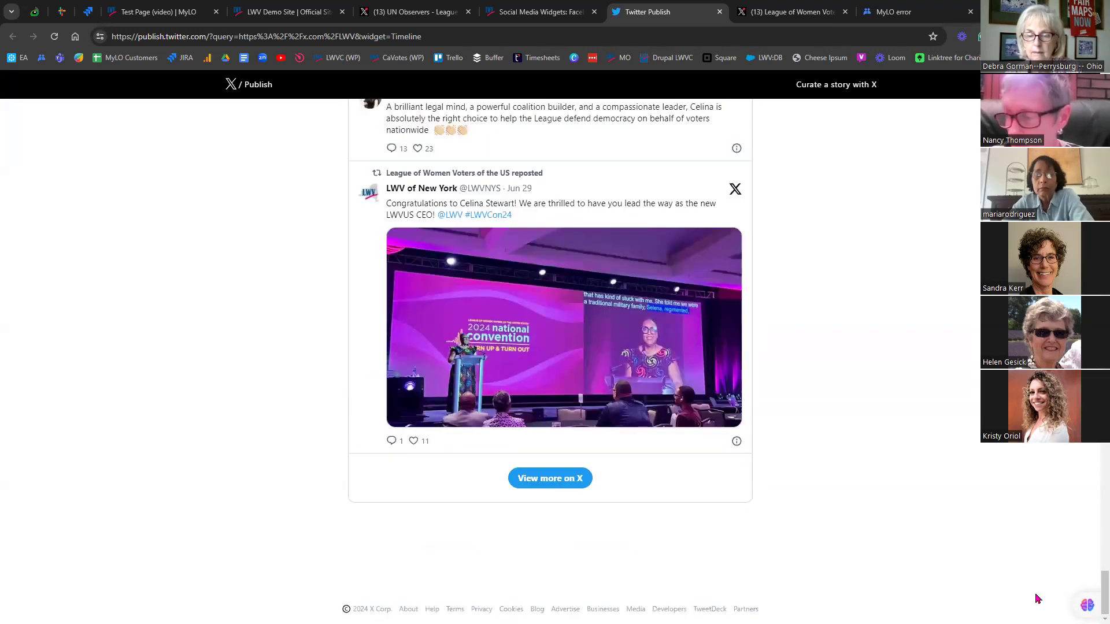
scroll(1091, 485, "up", 20)
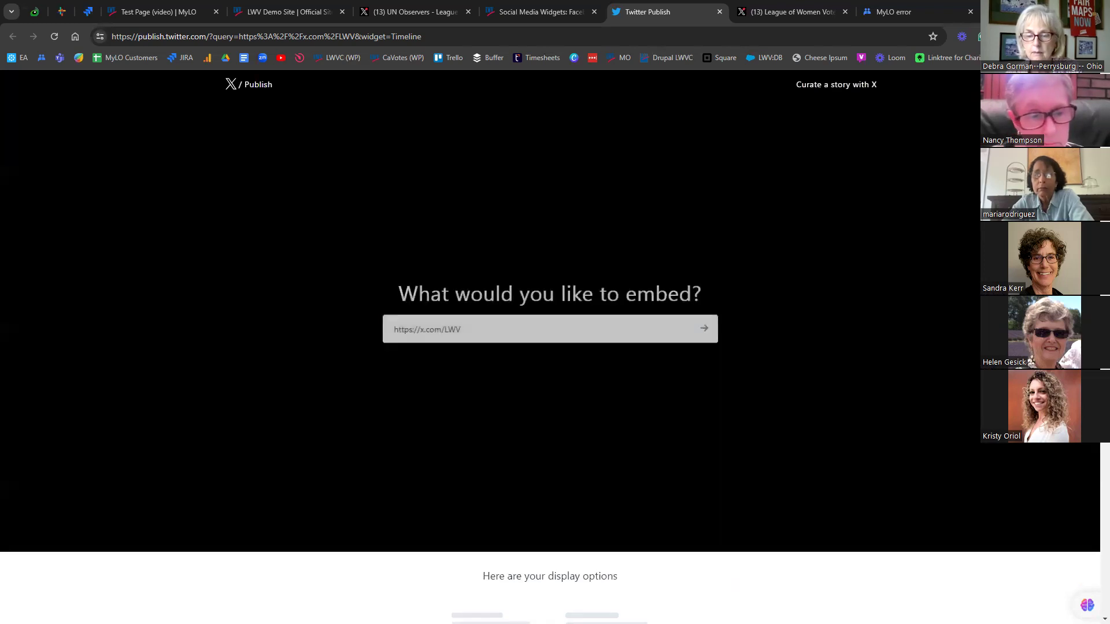
scroll(831, 392, "down", 8)
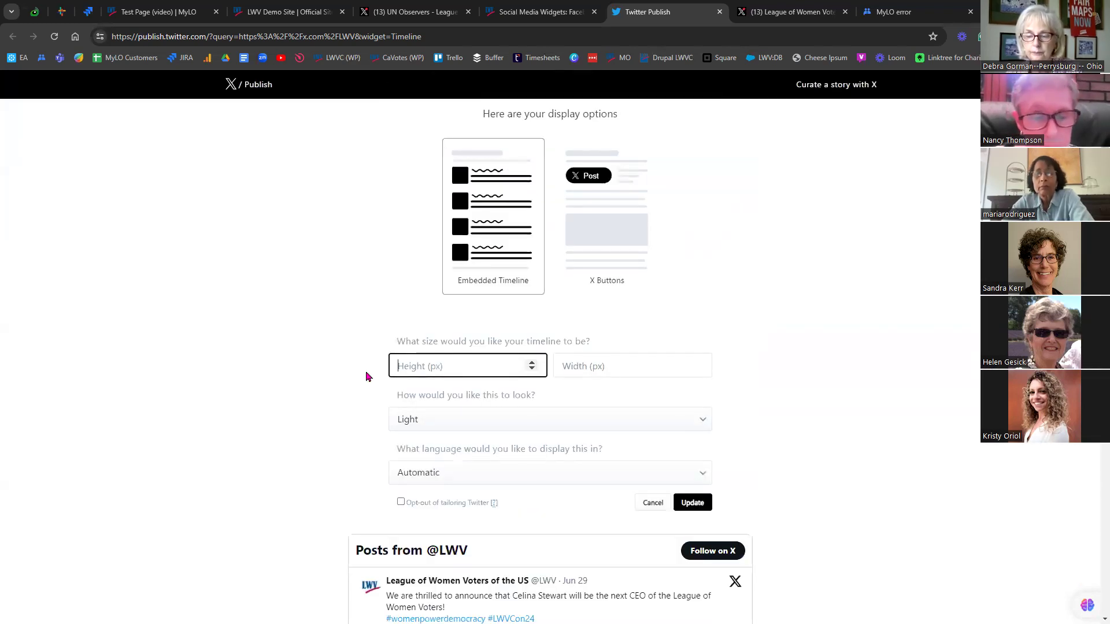
scroll(323, 392, "down", 1)
scroll(335, 382, "up", 1)
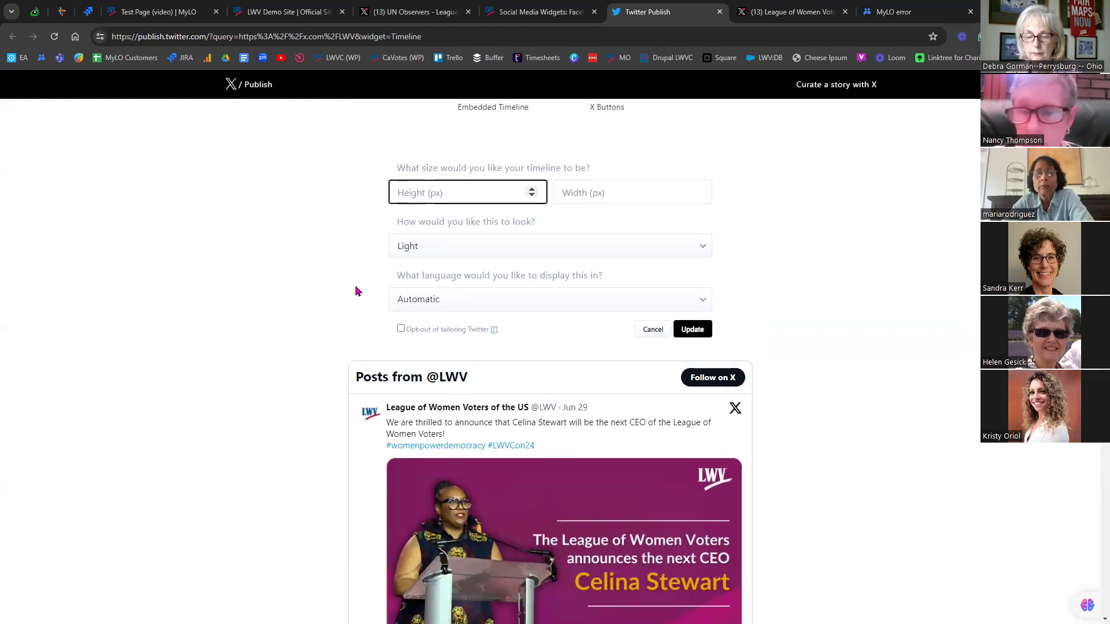
- Set the embedded timeline's height to 500 px, review the preview and apply the customization
type("500")
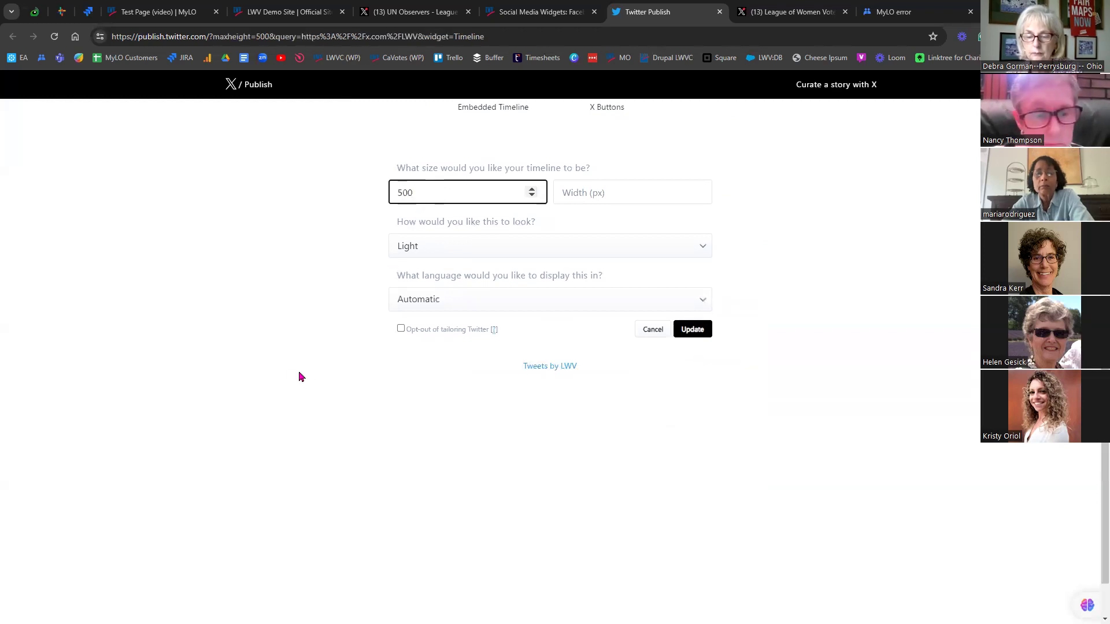
scroll(295, 390, "down", 1)
scroll(326, 406, "up", 3)
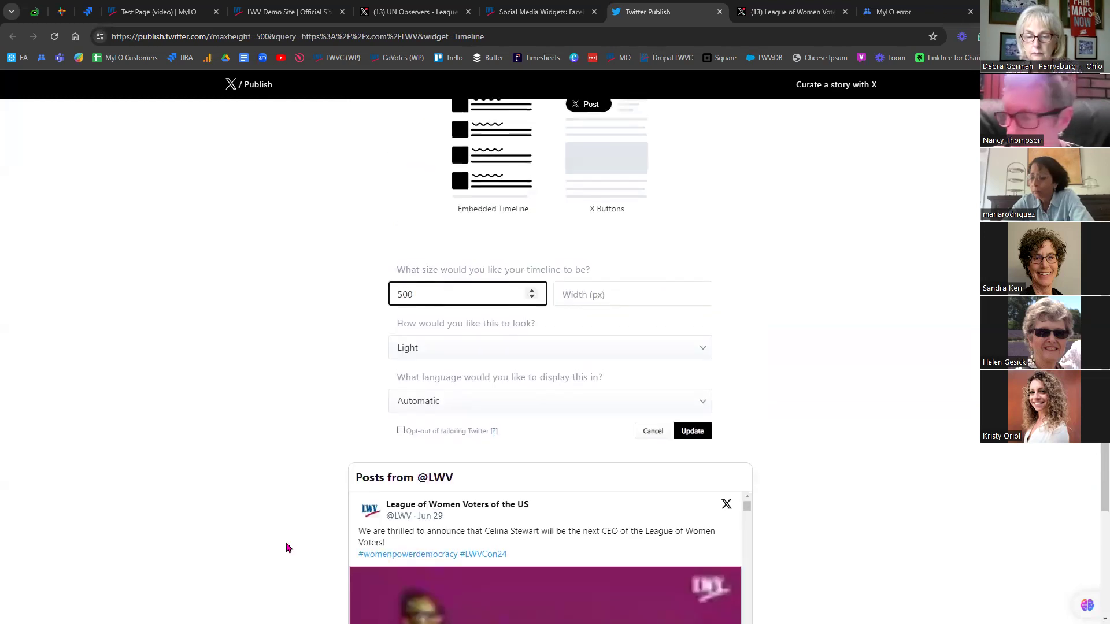
scroll(278, 531, "down", 4)
scroll(267, 514, "up", 1)
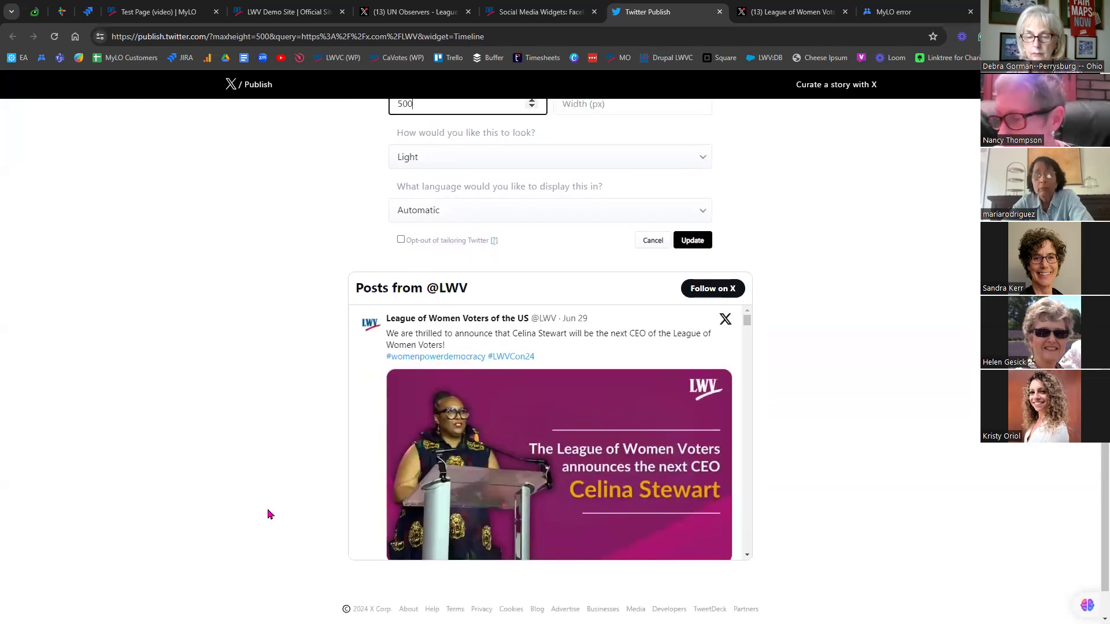
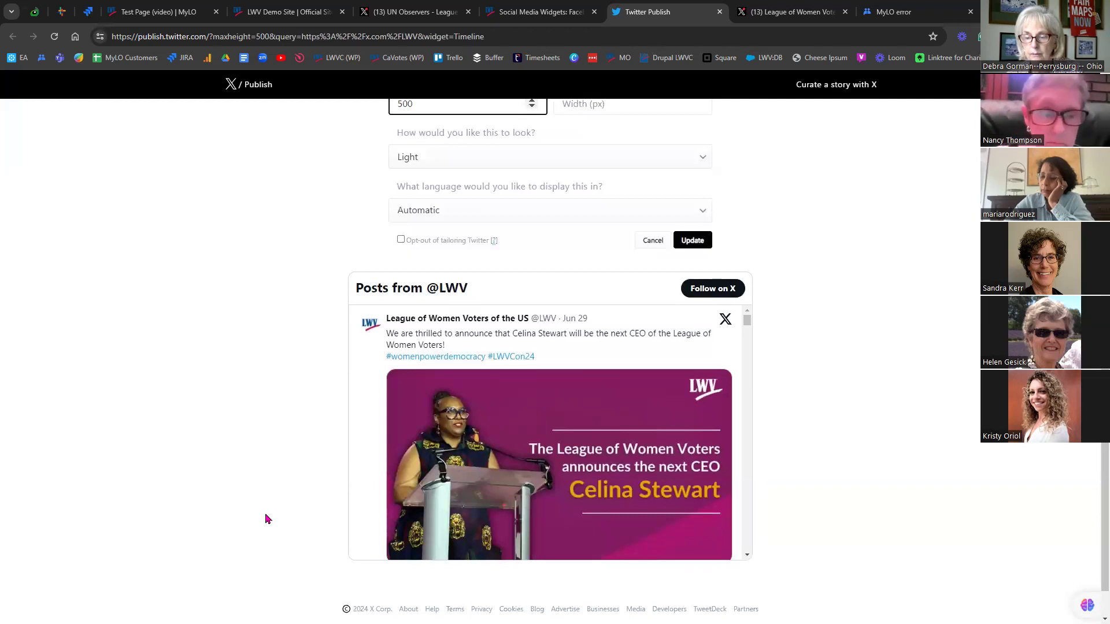
scroll(265, 519, "up", 1)
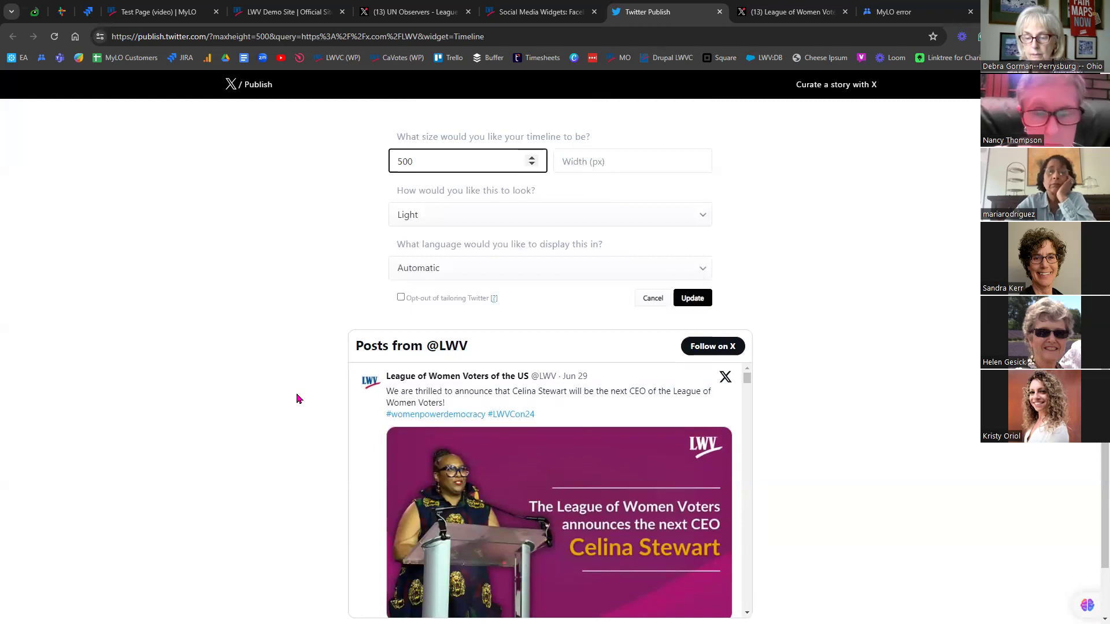
scroll(297, 402, "down", 1)
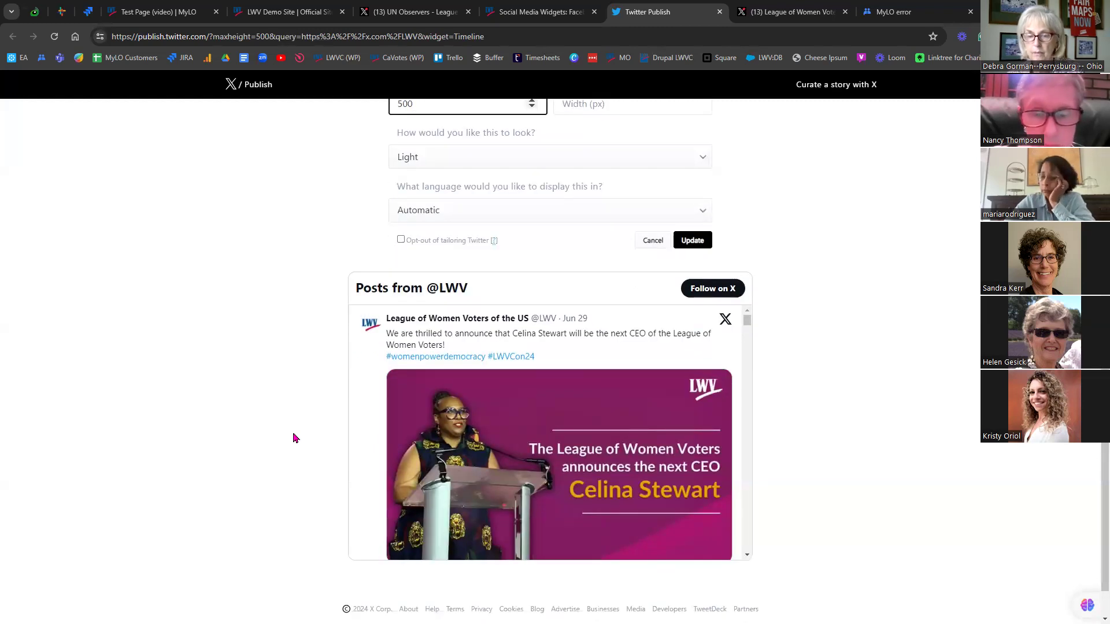
scroll(289, 442, "down", 1)
scroll(283, 445, "up", 3)
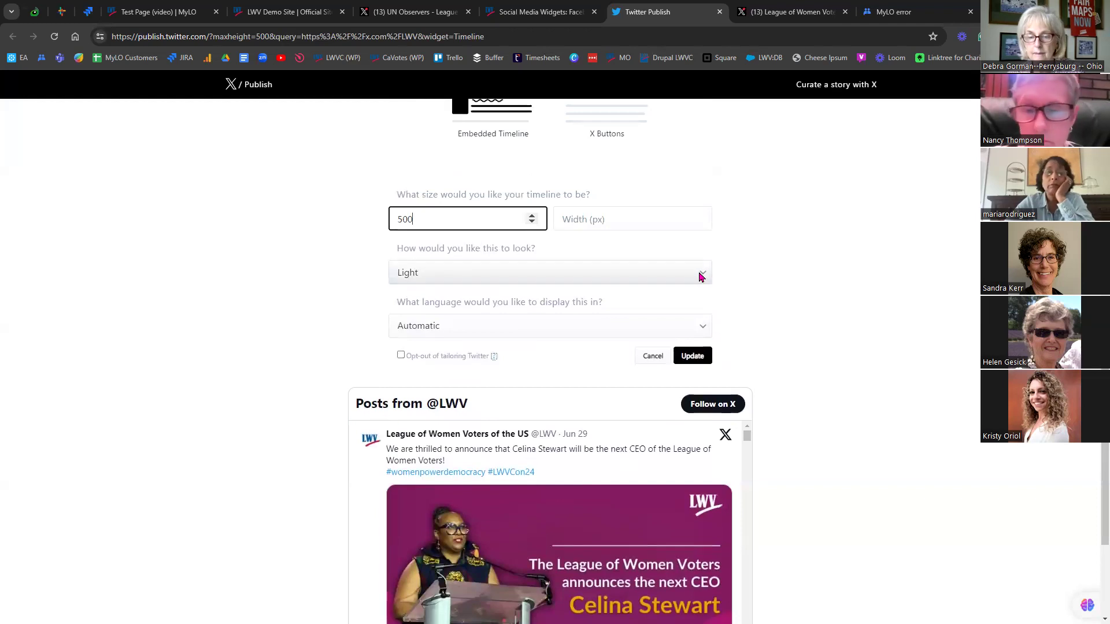
left_click(693, 356)
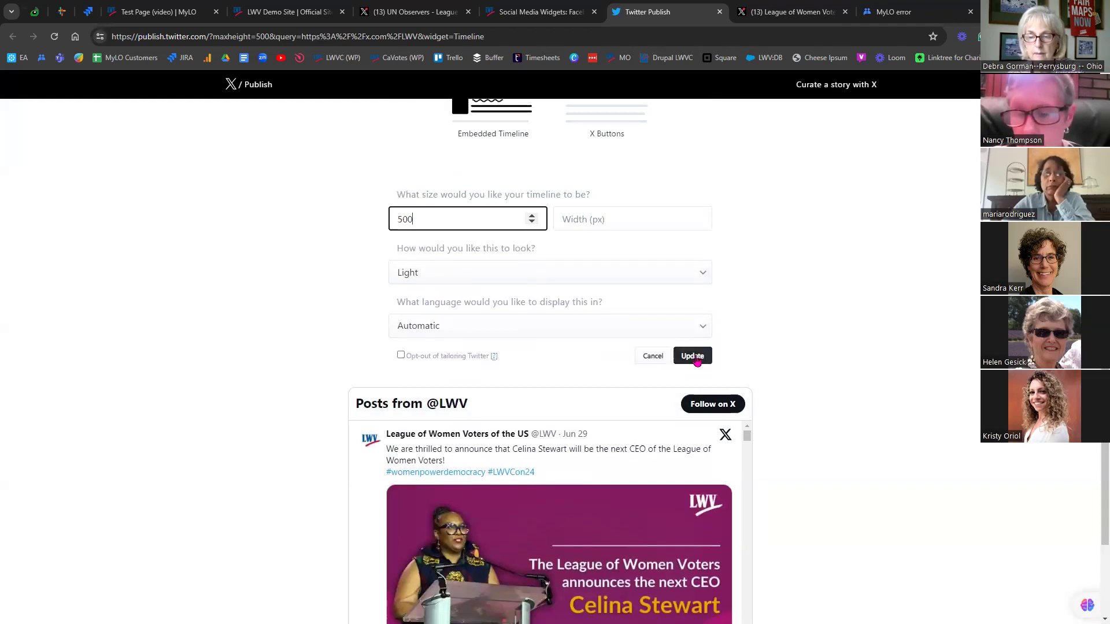
- Copy the customized timeline's embed code and return to the LWV Demo Site home page
left_click(717, 240)
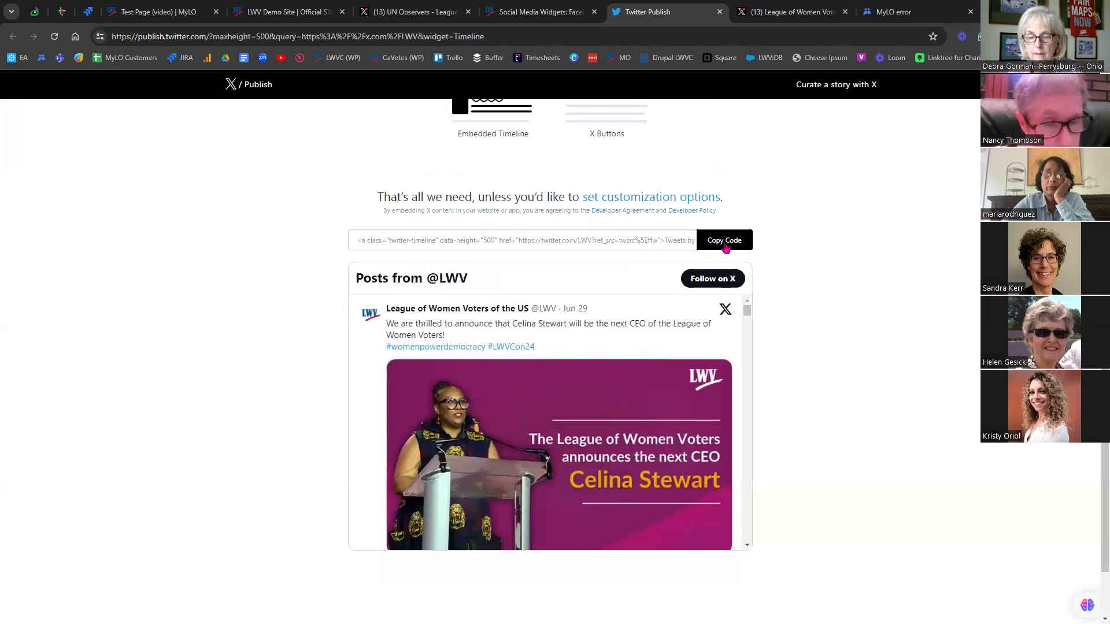
left_click(728, 247)
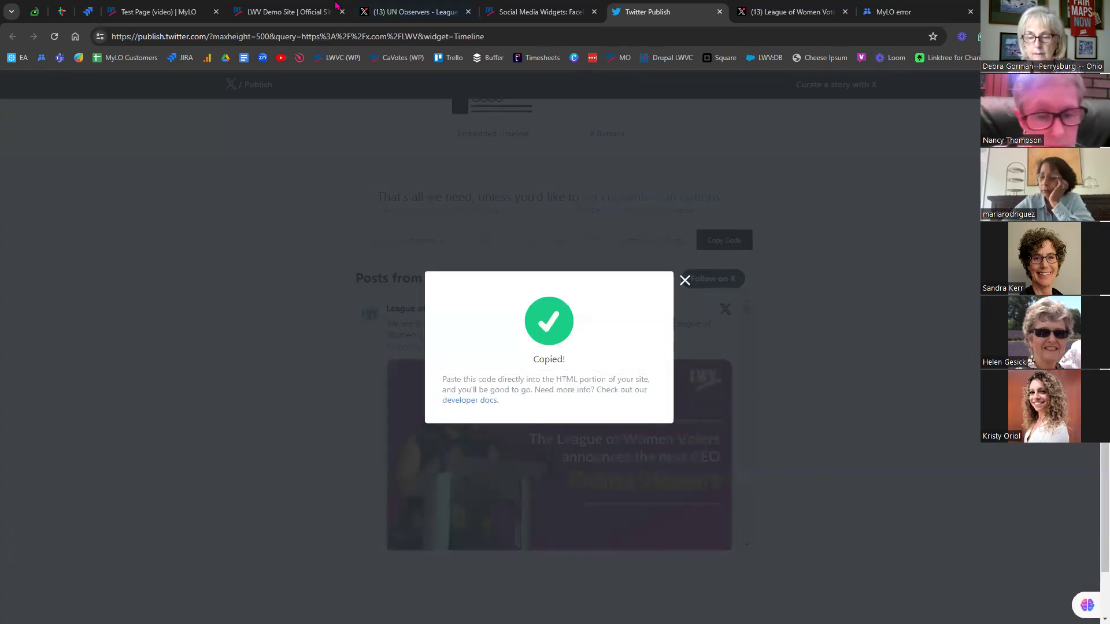
left_click(276, 9)
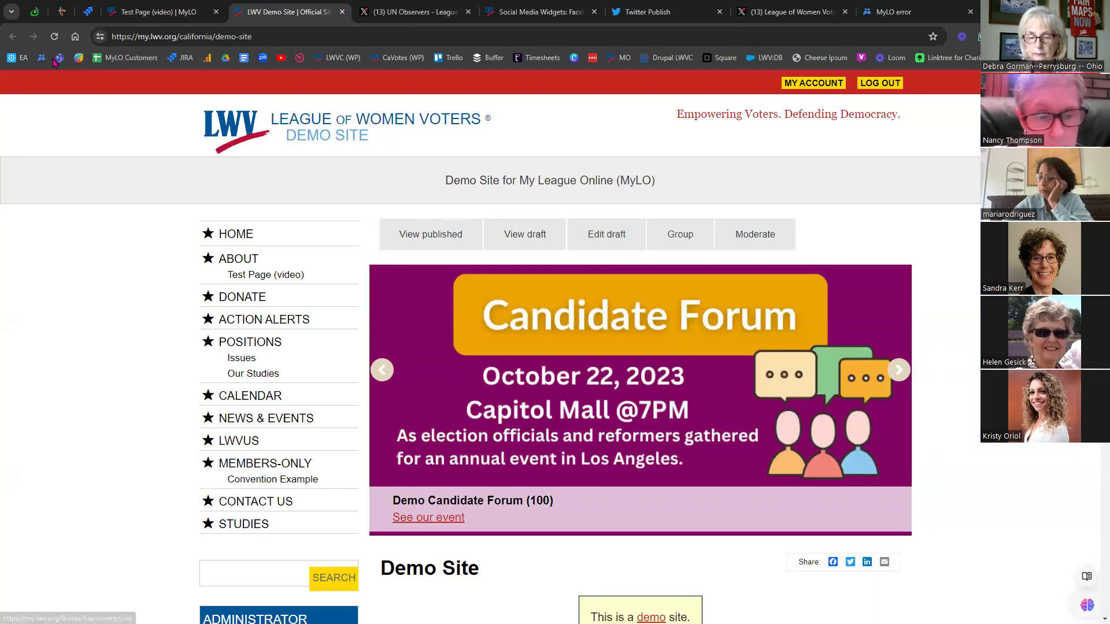
- Reload the Demo Site home page, start a new draft of it and expand its Sidebar Content section
left_click(55, 39)
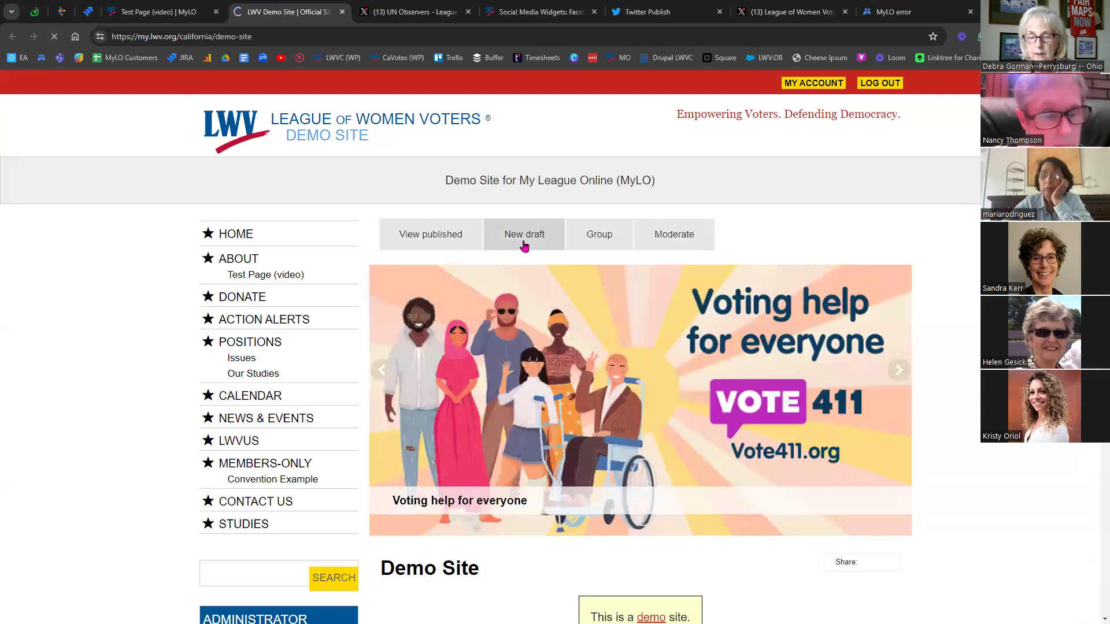
left_click(524, 240)
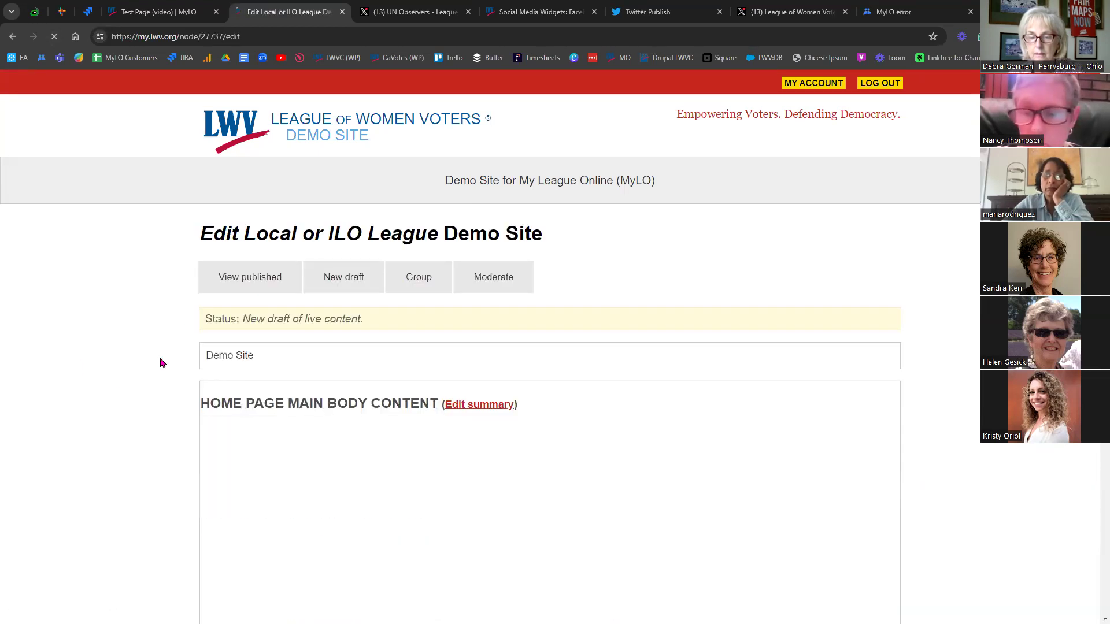
scroll(164, 368, "down", 5)
scroll(164, 367, "down", 10)
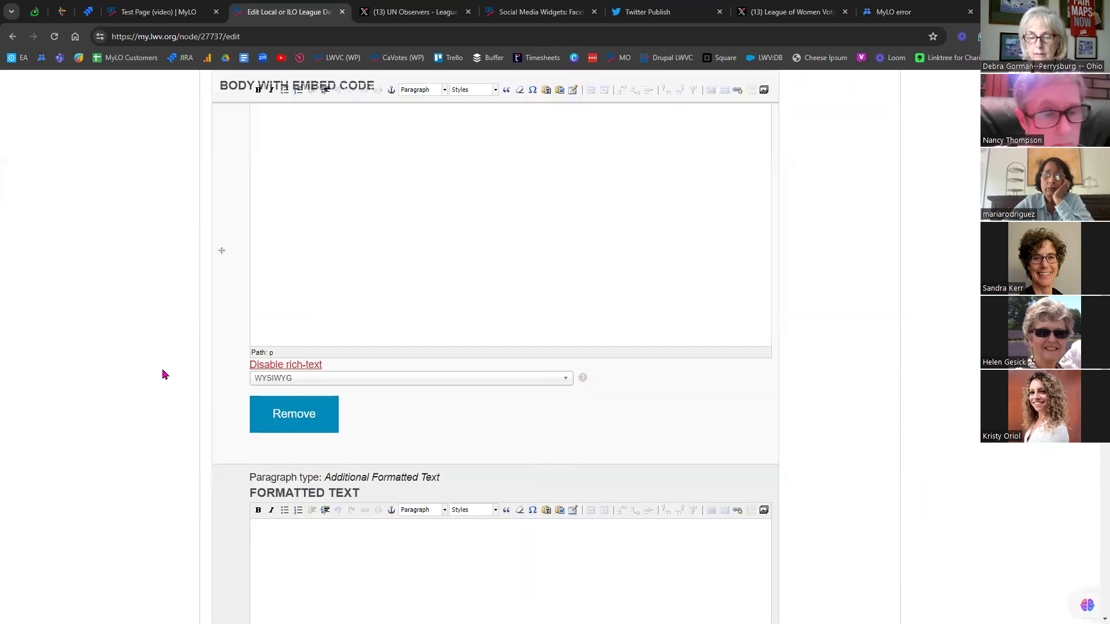
scroll(161, 380, "down", 4)
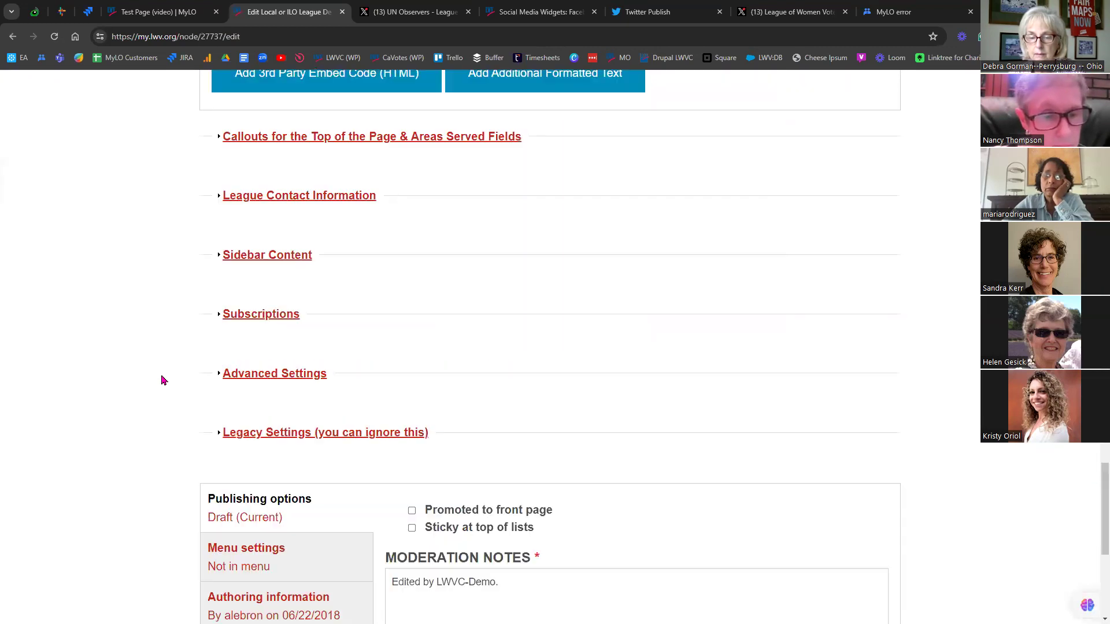
left_click(264, 255)
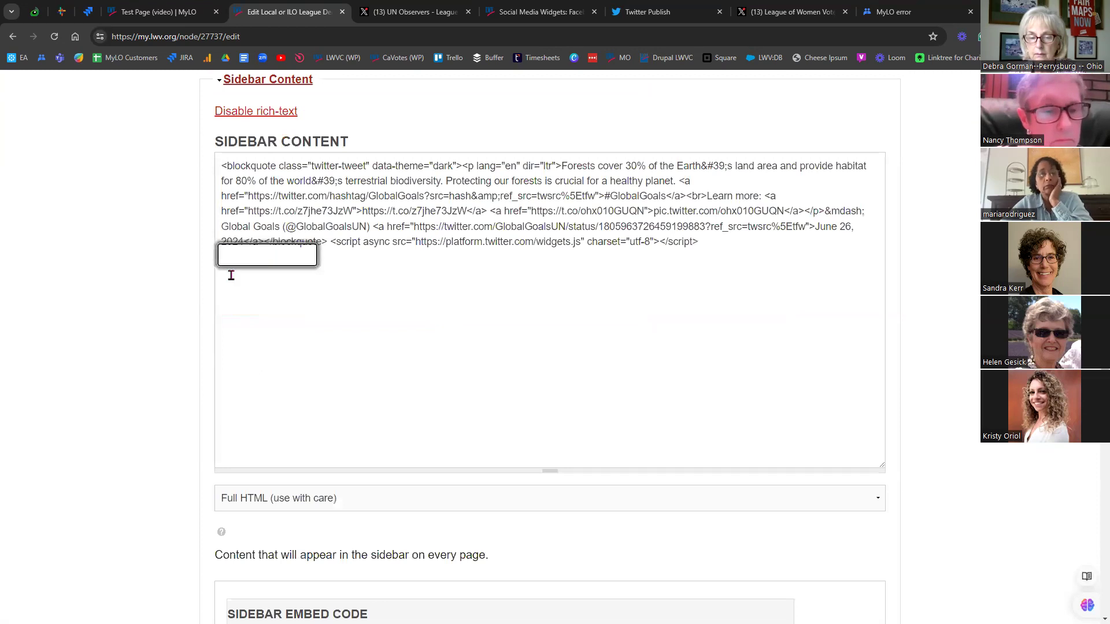
- Replace the embedded tweet code in the Sidebar Content field with the copied "Tweets by LWV" timeline embed code, data-height 500
left_click_drag(657, 261, 201, 163)
key("BackSpace")
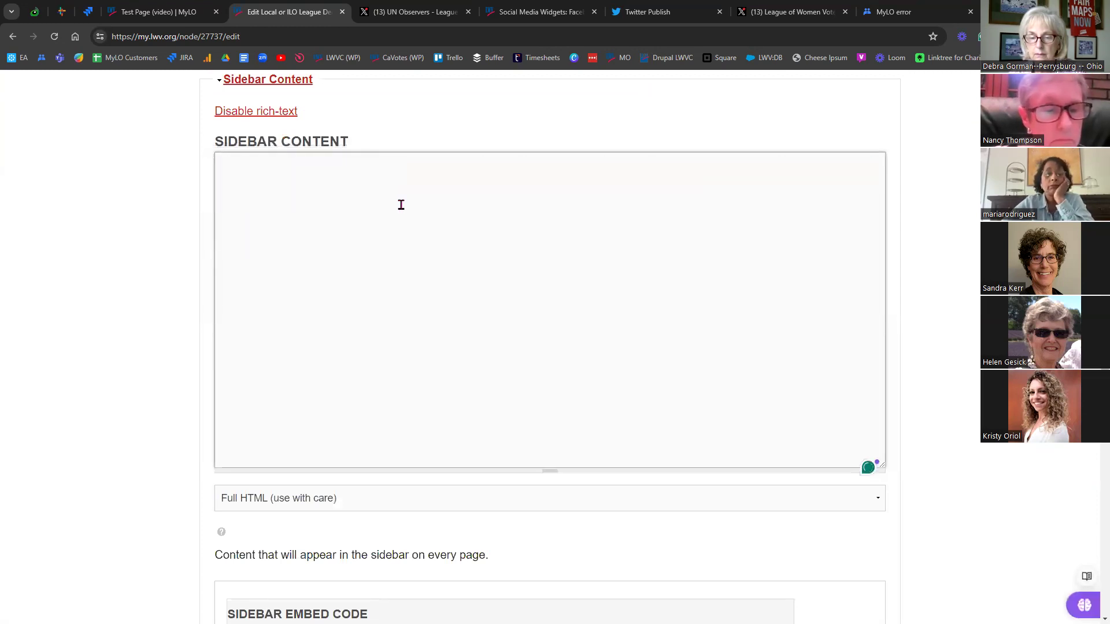
type("<a class=\"twitter-timeline\" data-height=\"500\" href=\"https://twitter.com/LWV?ref_src=twsrc%5Etfw\">Tweets by LWV</a> <script async src=\"https://platform.twitter.com/widgets.js\" charset=\"utf-8\"></script>")
- Examine the Sidebar Embed Code area with its third-party embed entries, and review the timeline code in the Sidebar Content field
scroll(248, 361, "down", 5)
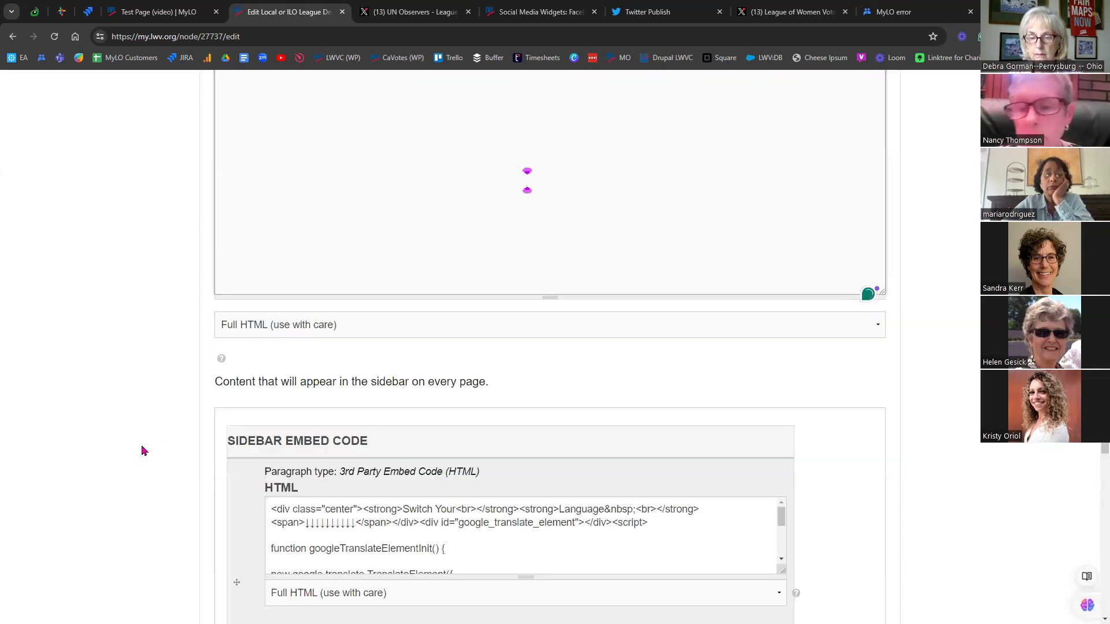
left_click_drag(226, 328, 376, 325)
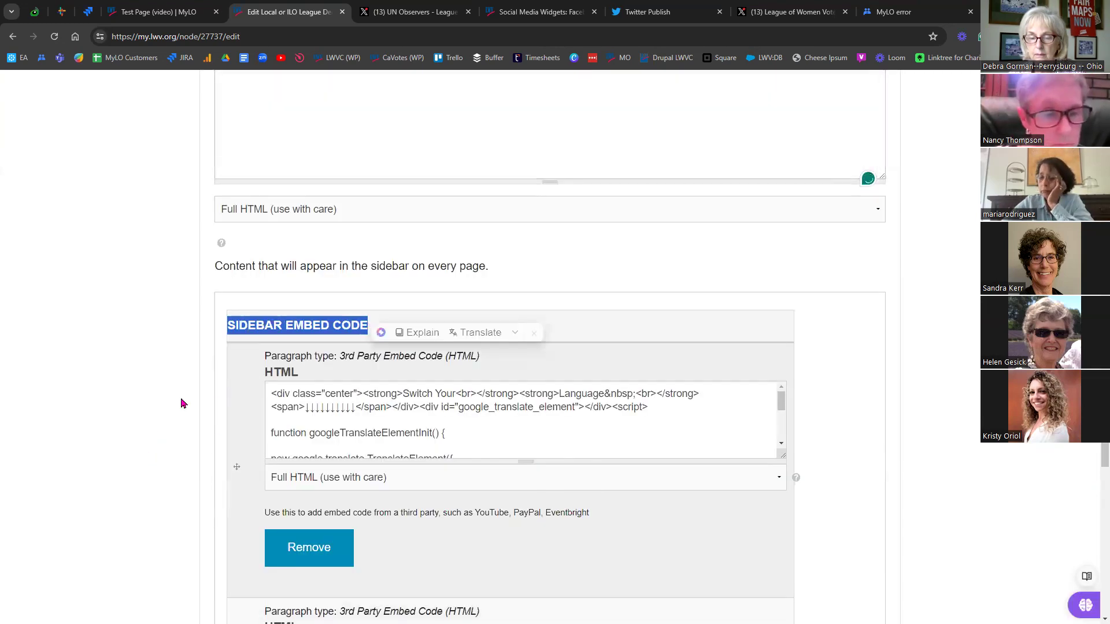
scroll(181, 405, "down", 8)
scroll(177, 417, "down", 5)
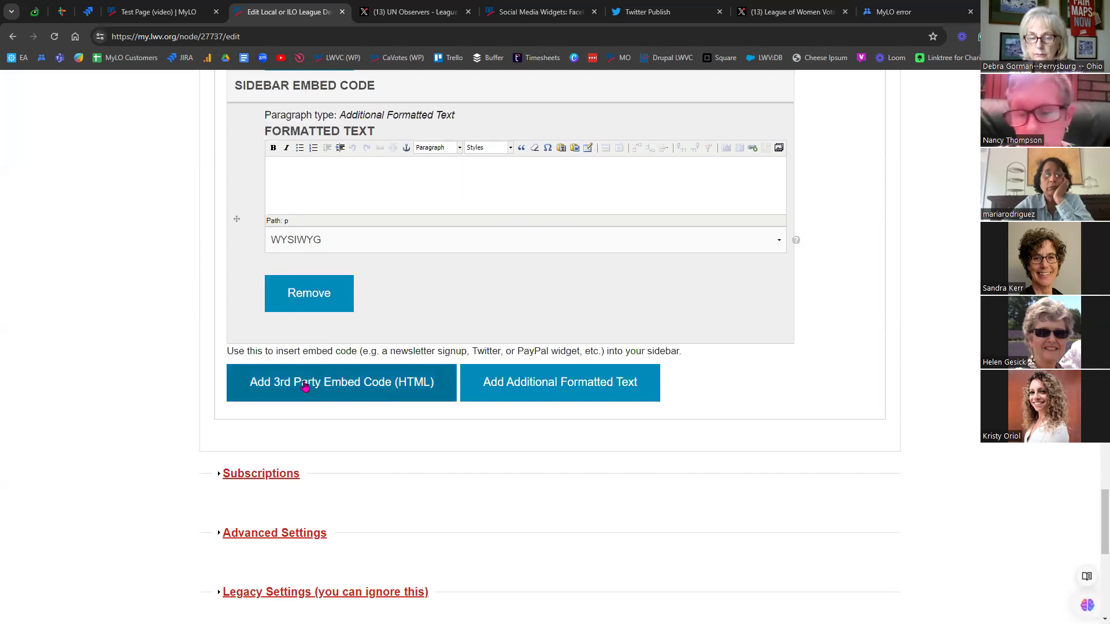
left_click(337, 382)
scroll(166, 409, "up", 8)
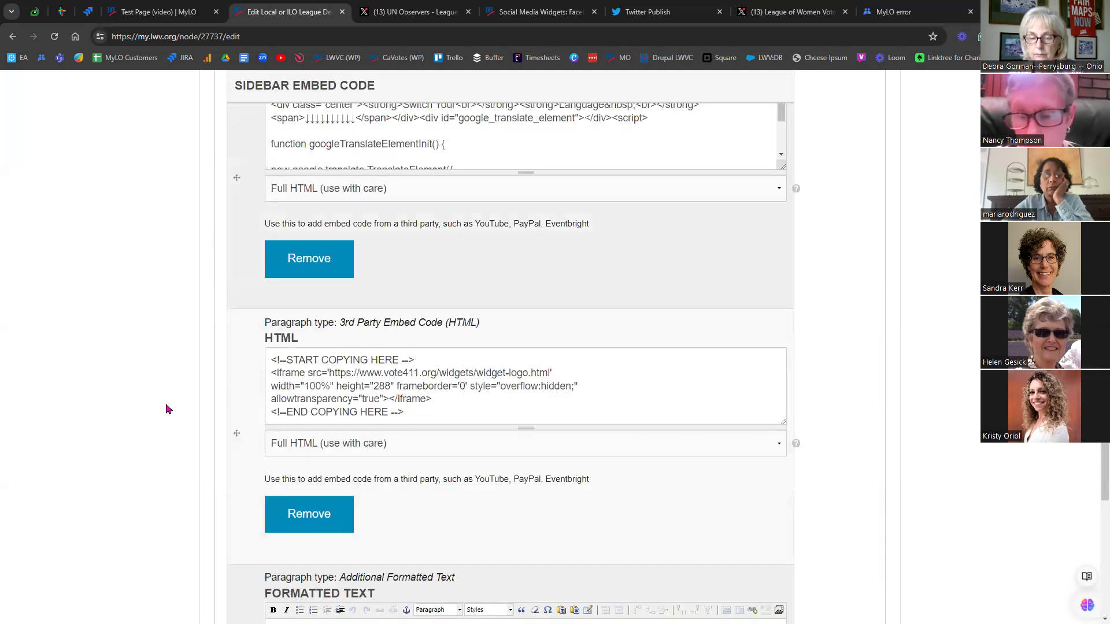
scroll(162, 414, "up", 3)
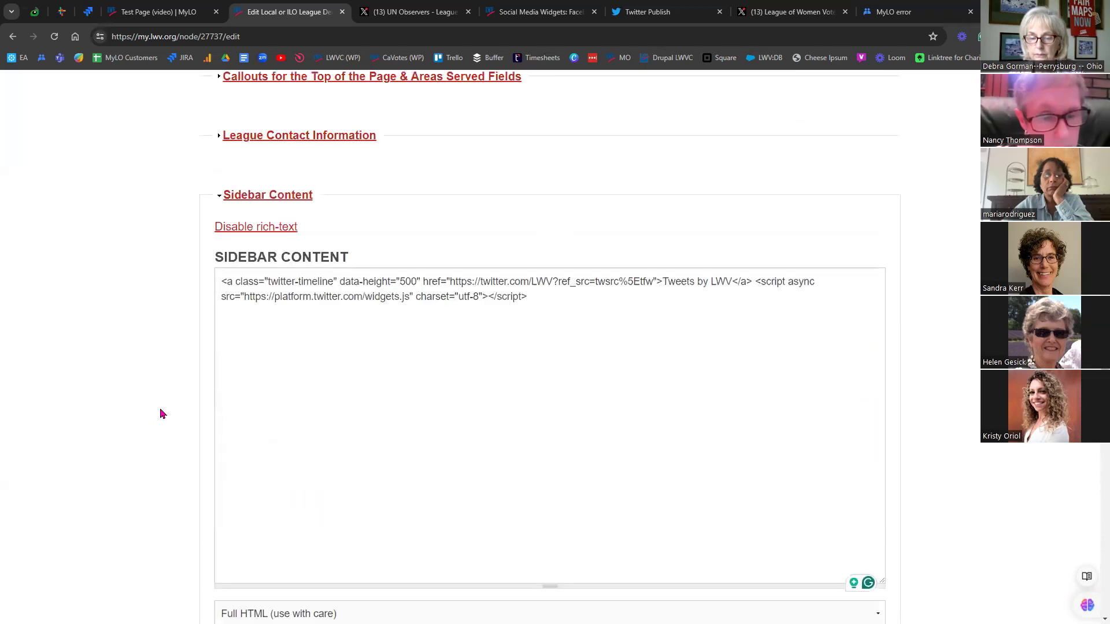
scroll(459, 206, "down", 2)
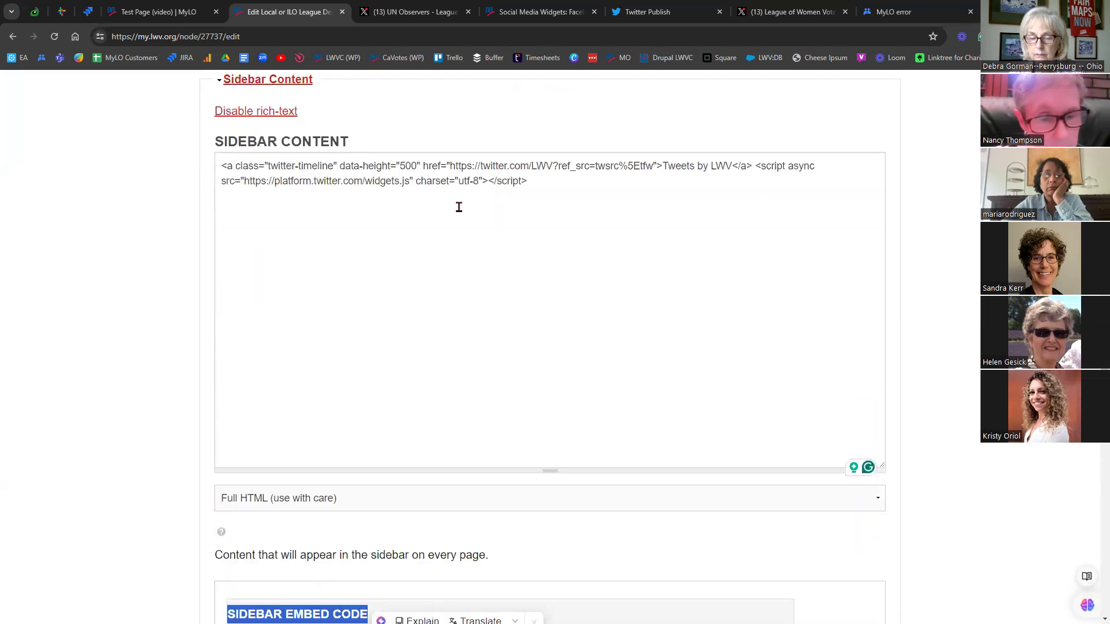
left_click_drag(569, 191, 138, 156)
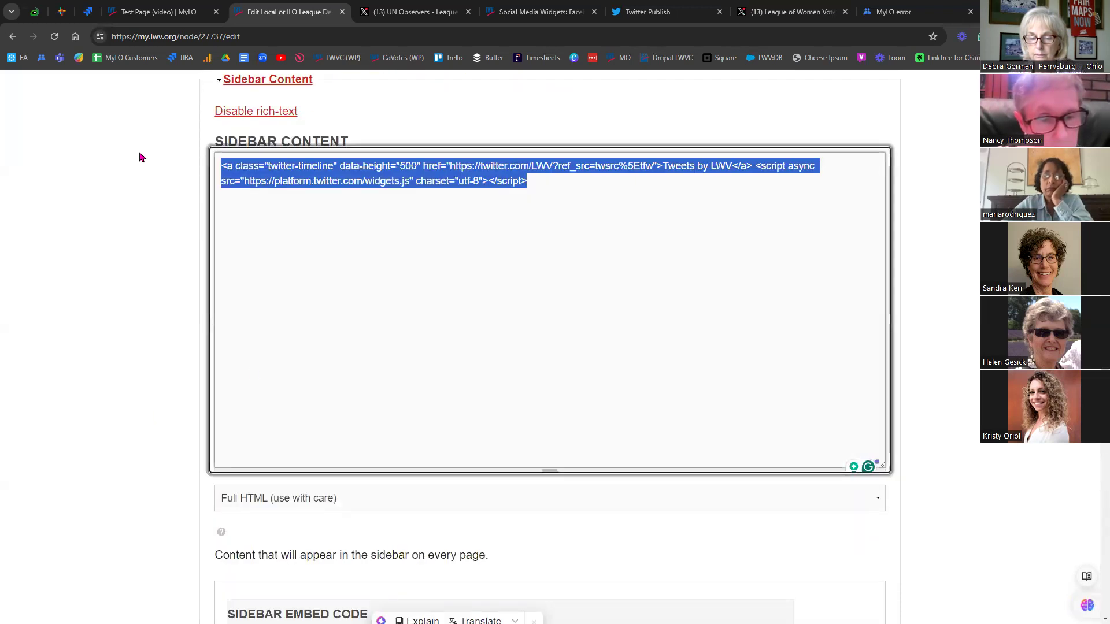
left_click(385, 334)
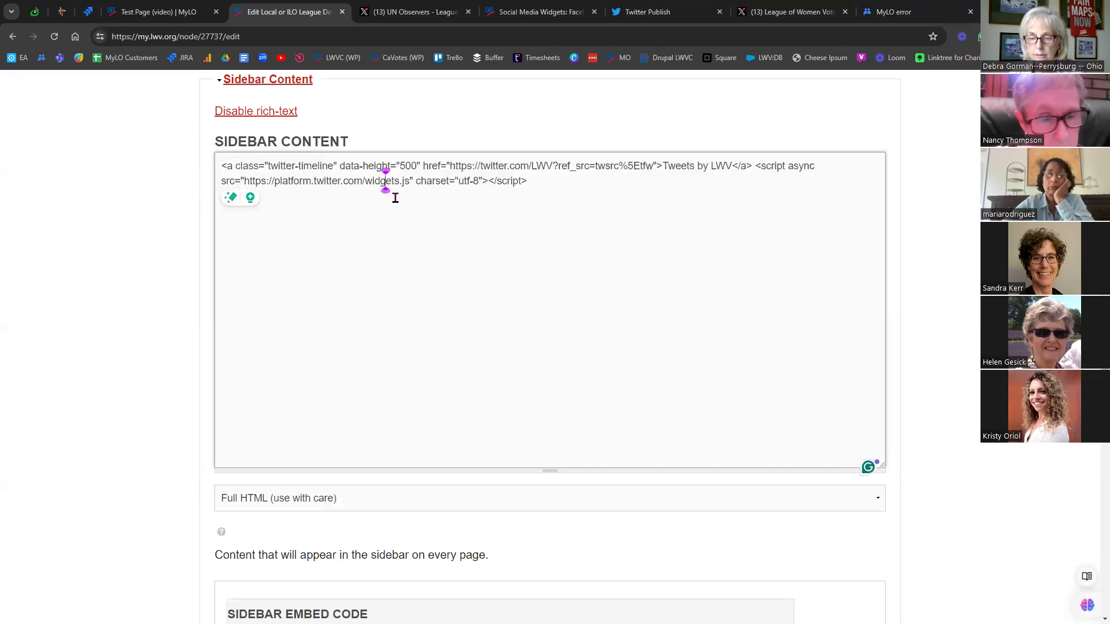
left_click(420, 166)
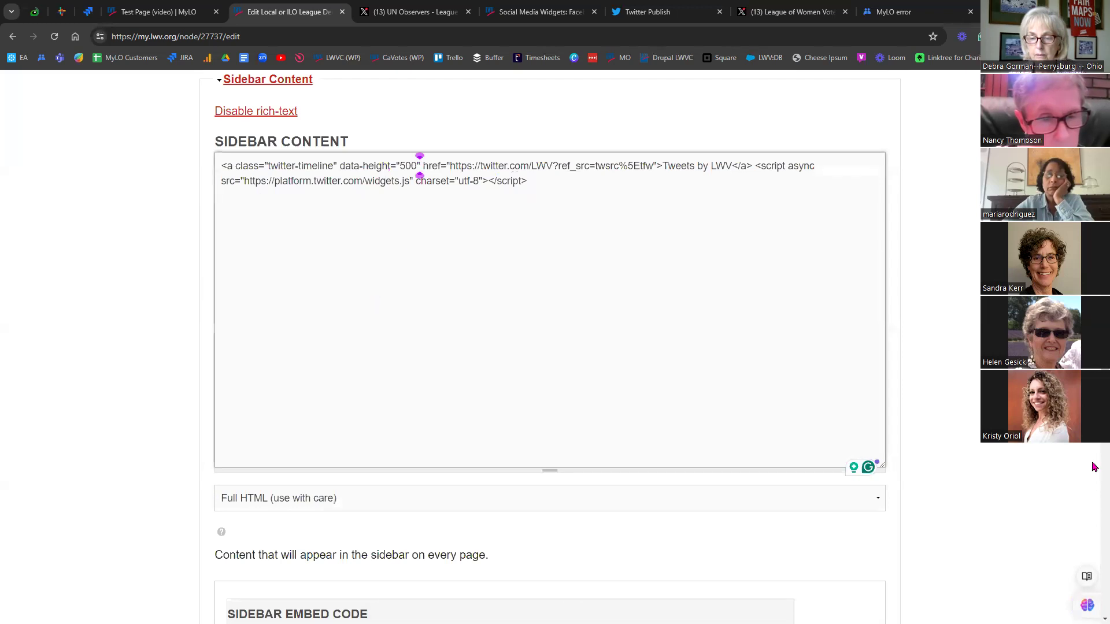
- Set the page's moderation state to Published and save the page
scroll(420, 166, "down", 15)
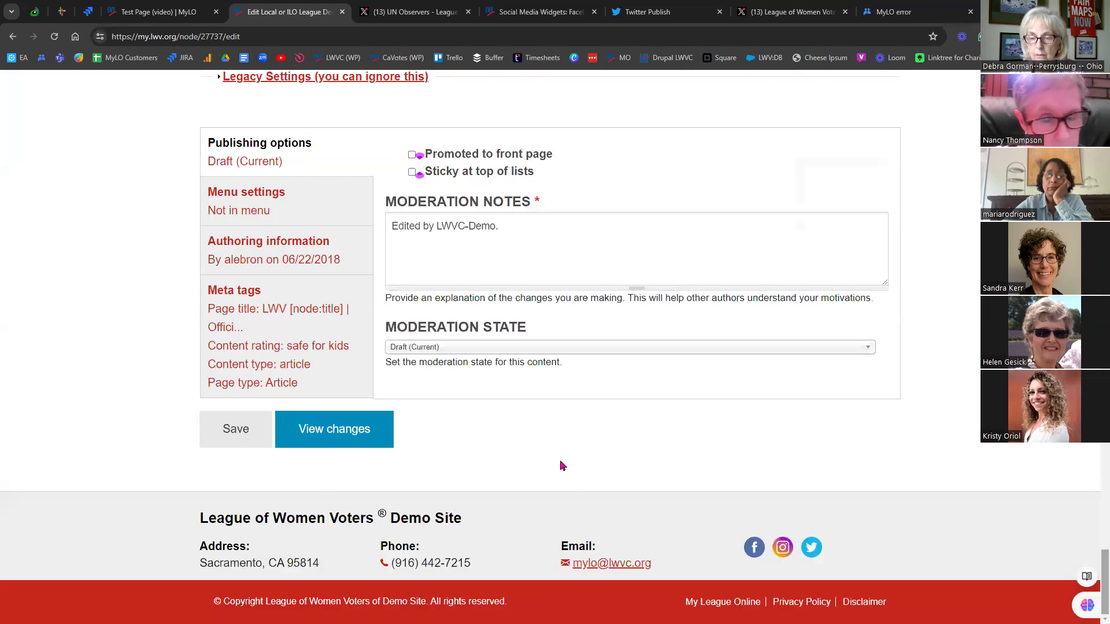
left_click(497, 350)
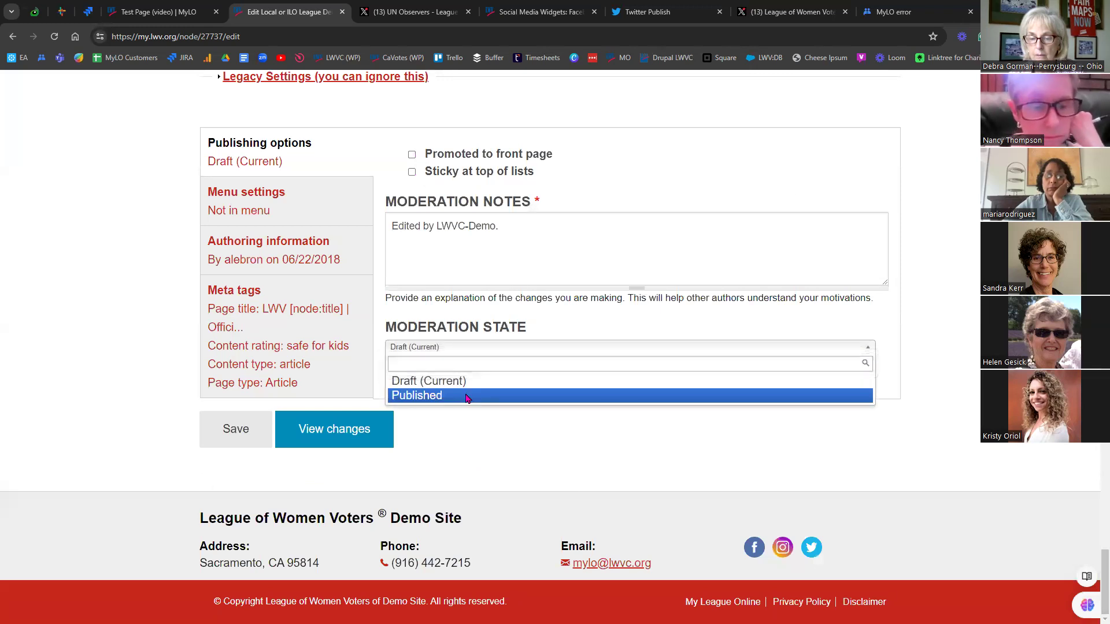
left_click(467, 397)
left_click(225, 434)
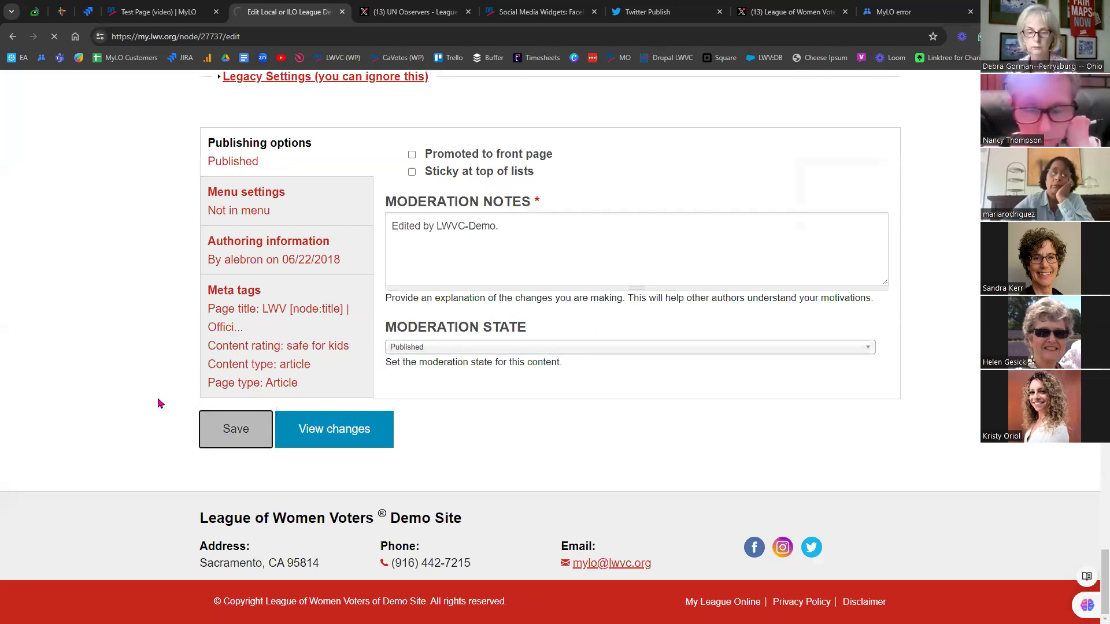
- View the embedded LWV timeline in the published page's sidebar, and compare it with the League of Women Voters profile on X
scroll(171, 363, "down", 10)
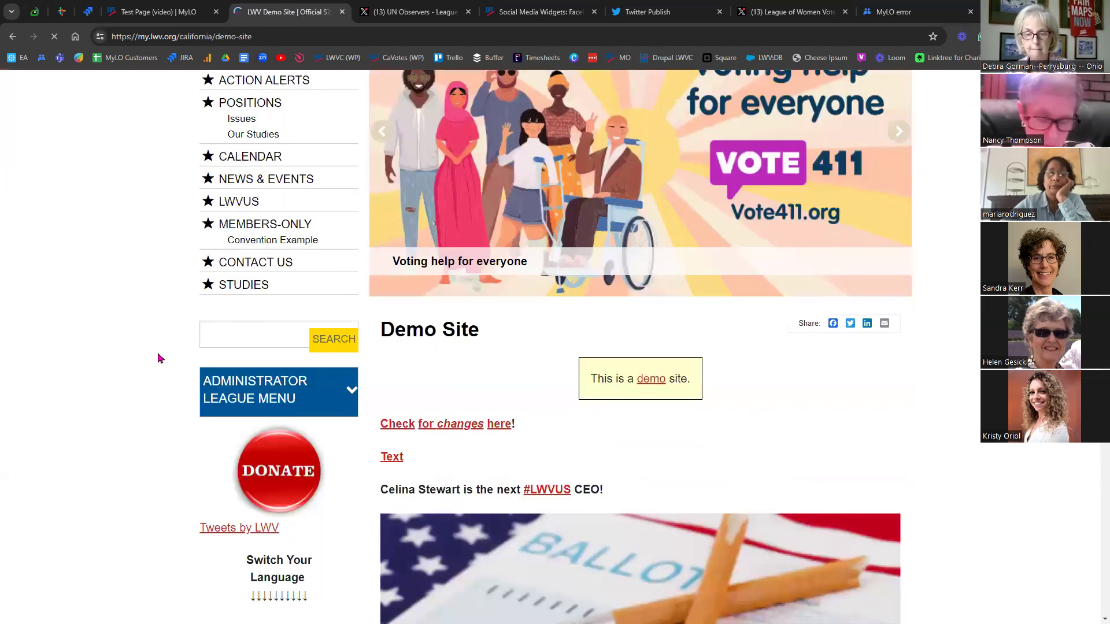
scroll(94, 376, "up", 1)
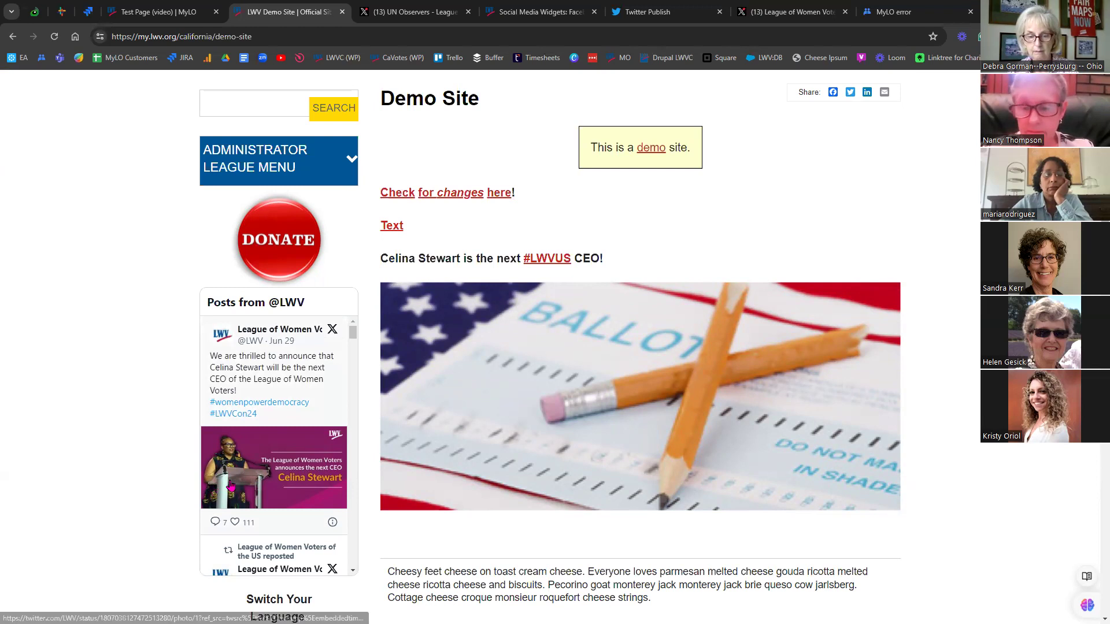
scroll(225, 492, "down", 3)
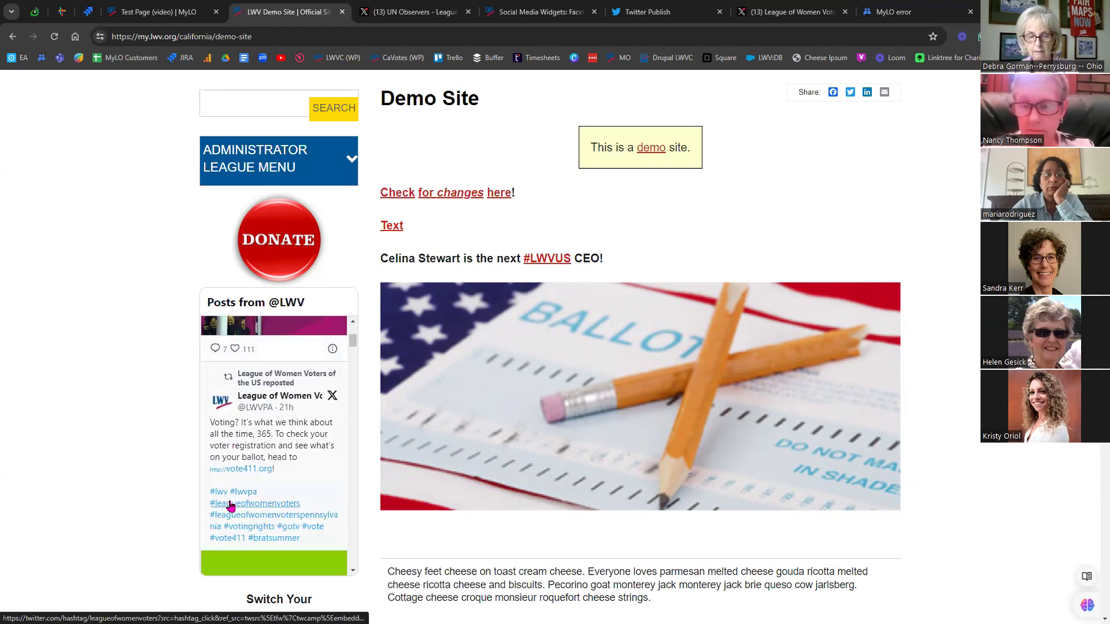
left_click(412, 14)
left_click(775, 13)
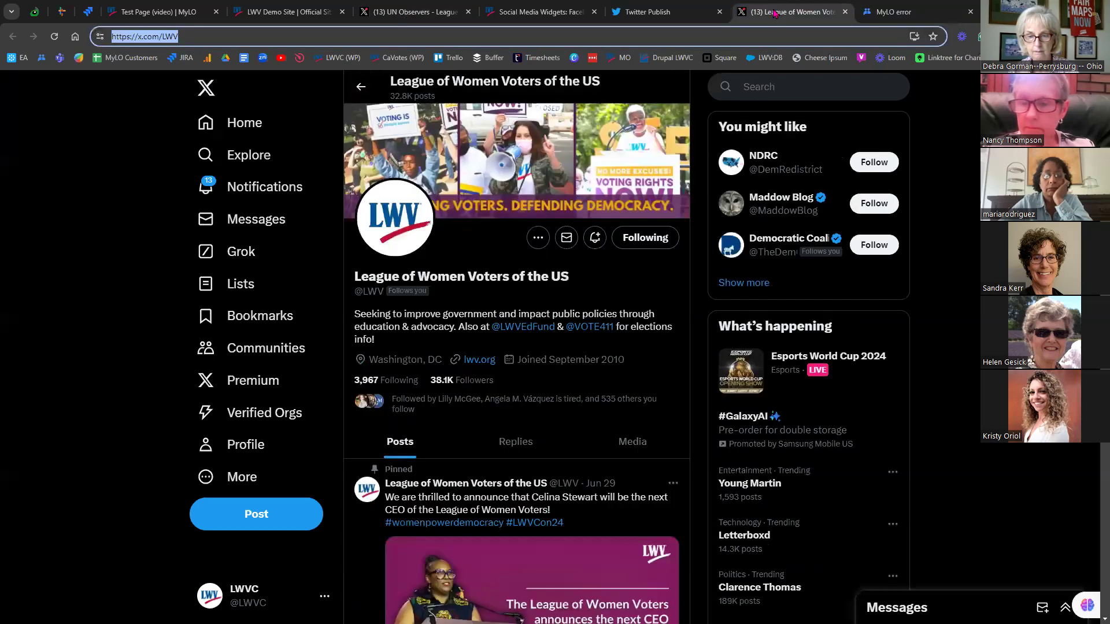
- Dismiss the copy confirmation on Twitter Publish, view the timeline's customization options and update the embed code with the existing settings
left_click(633, 11)
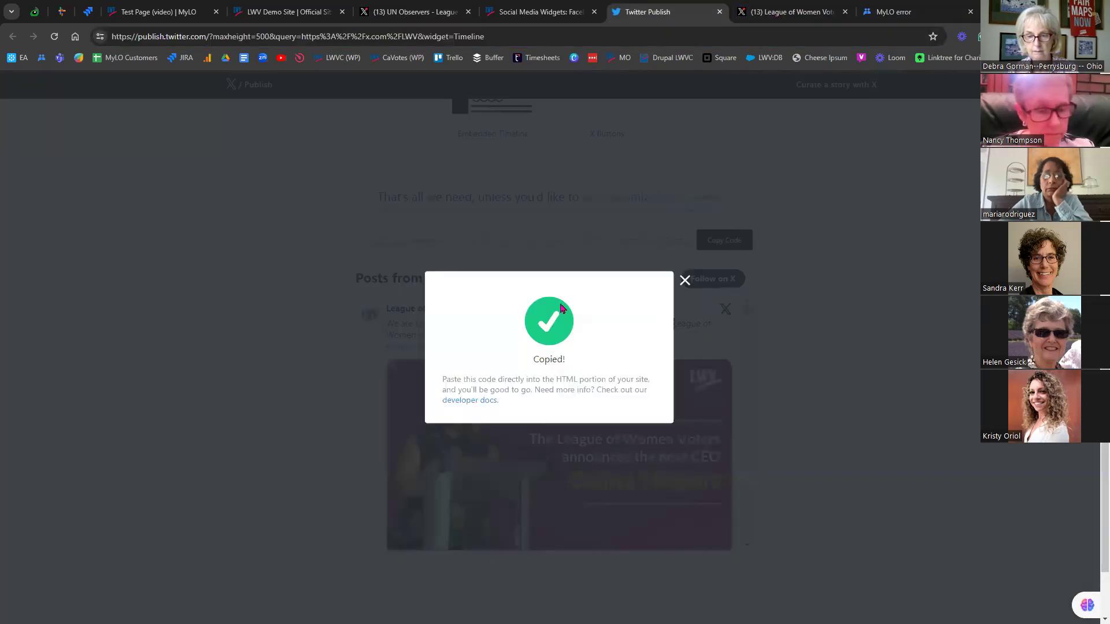
left_click(684, 281)
left_click(648, 198)
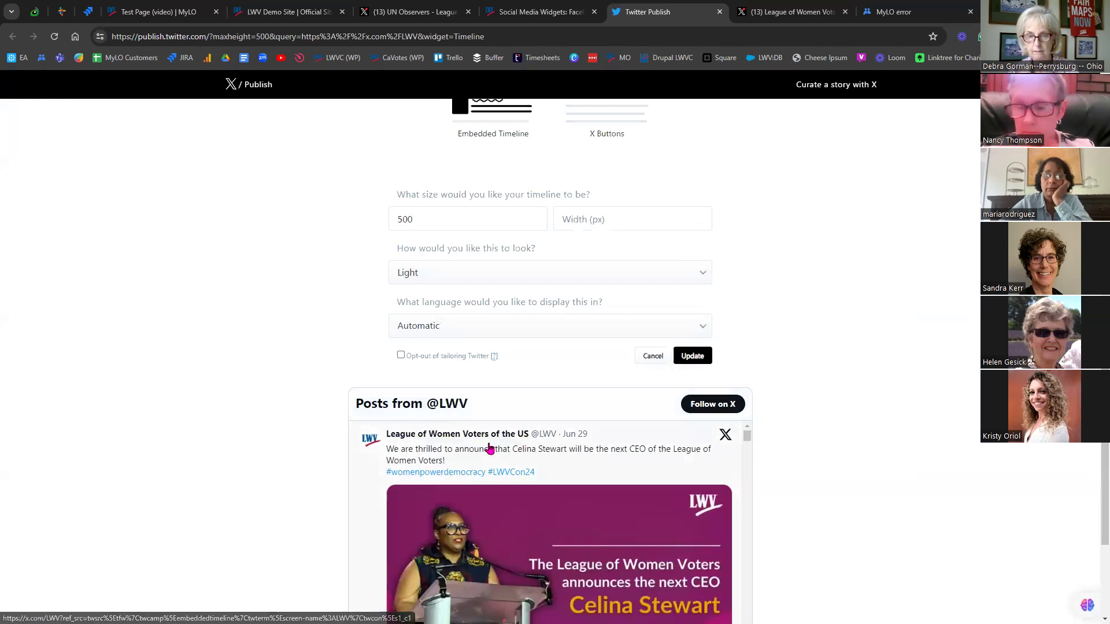
left_click(693, 359)
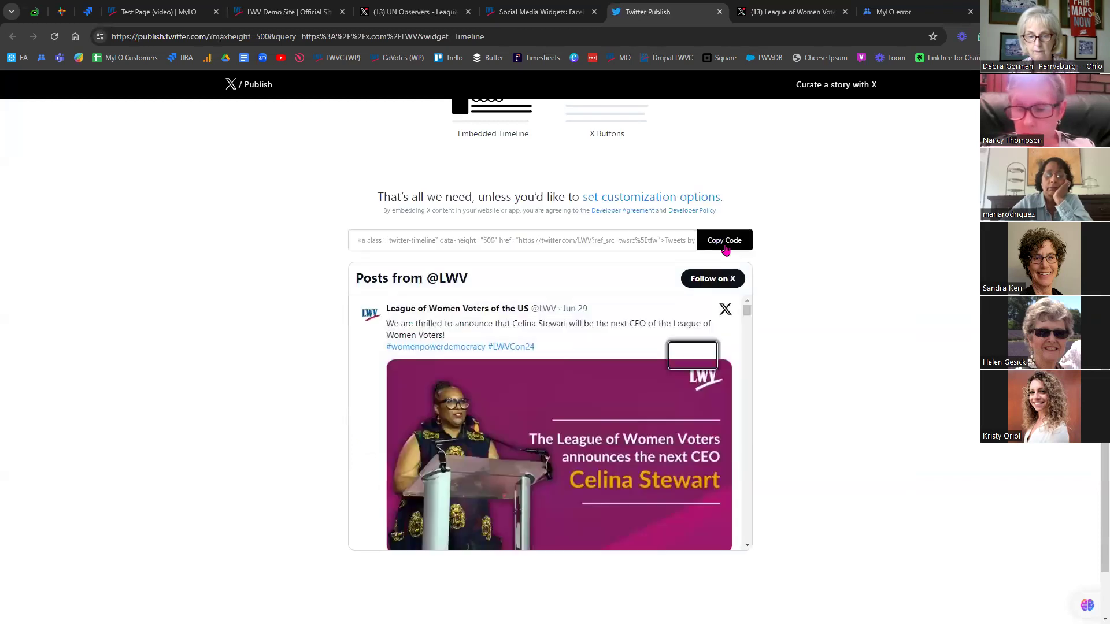
- Return to the Demo Site home page and browse the posts in the sidebar's LWV timeline
left_click(293, 5)
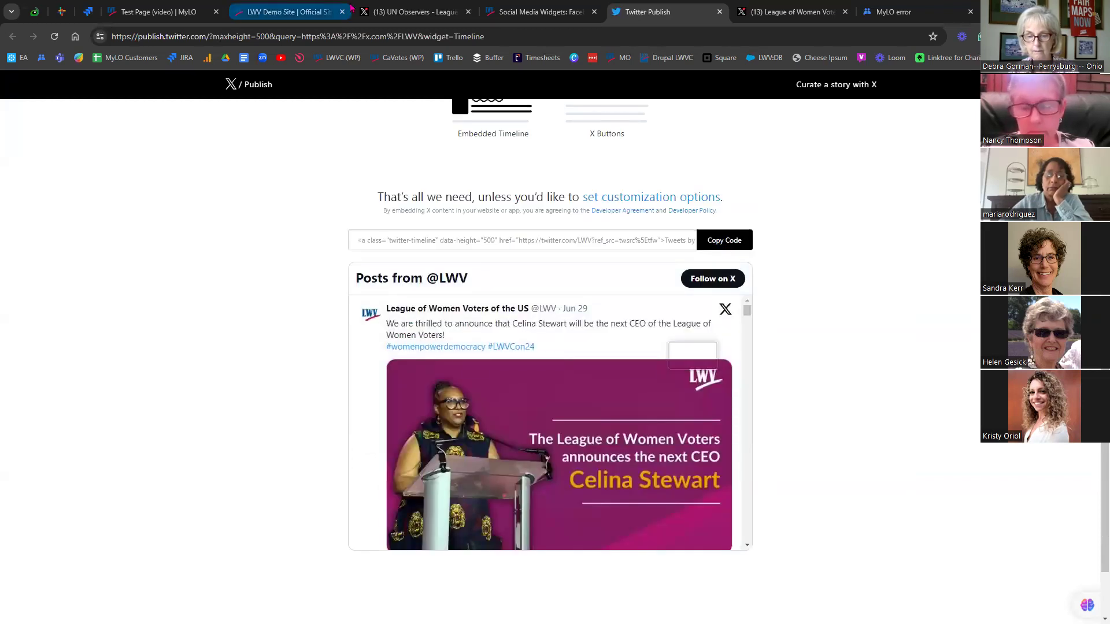
left_click(282, 5)
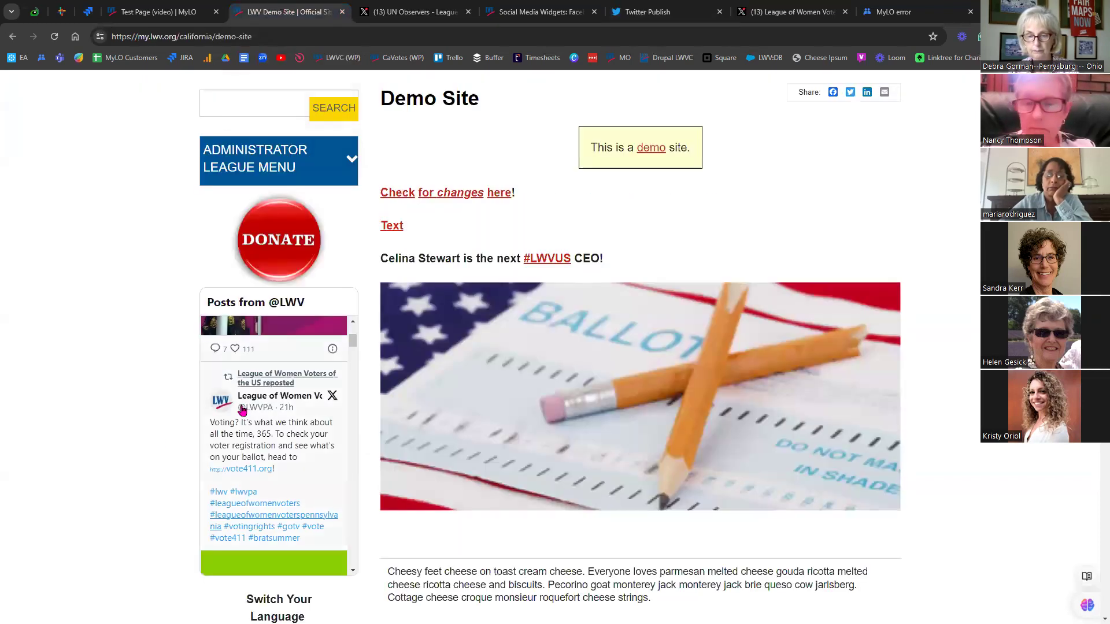
scroll(234, 483, "down", 3)
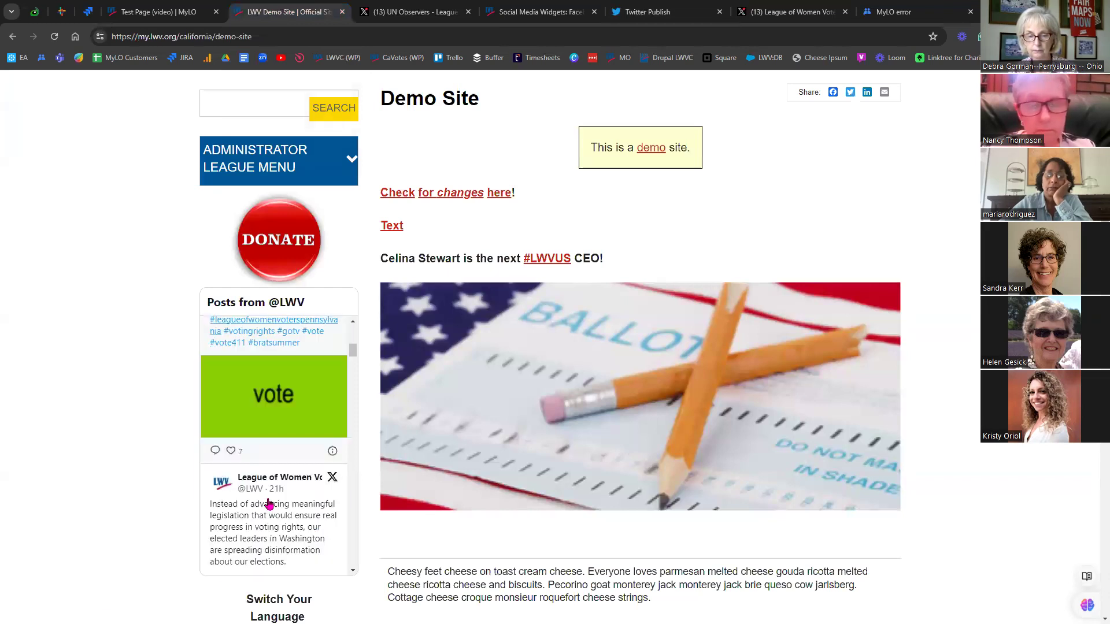
scroll(269, 504, "up", 3)
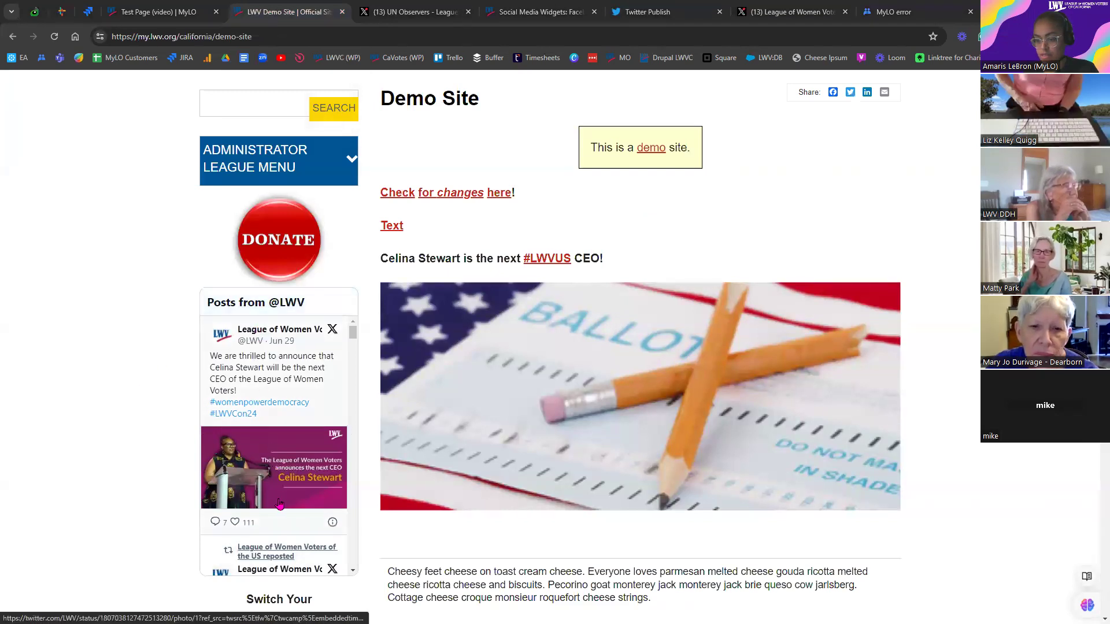
scroll(280, 502, "down", 1)
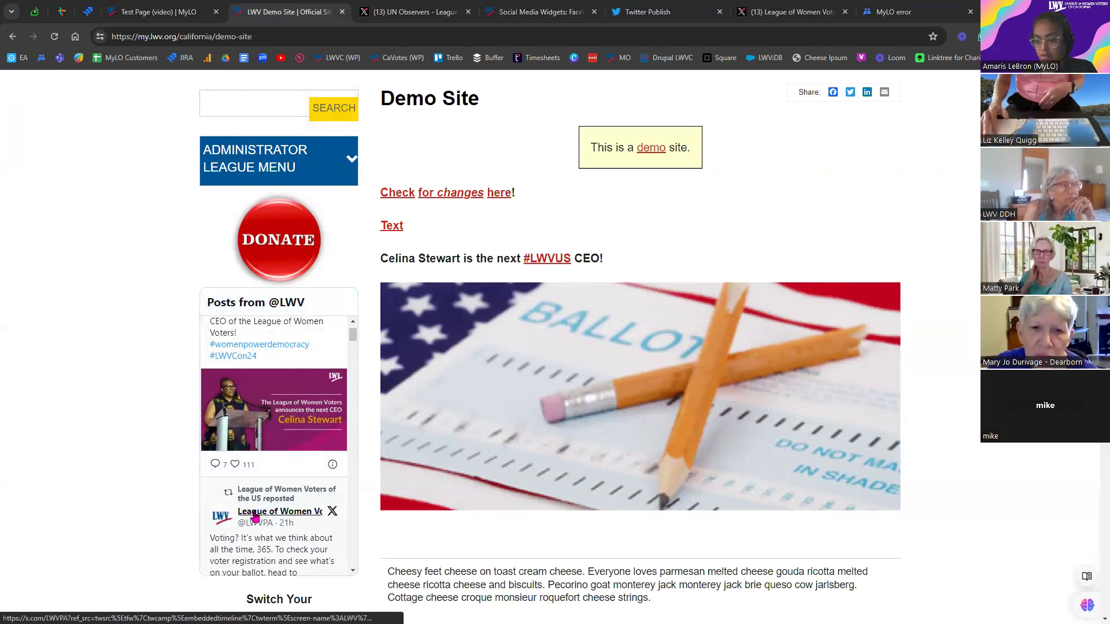
scroll(248, 353, "up", 1)
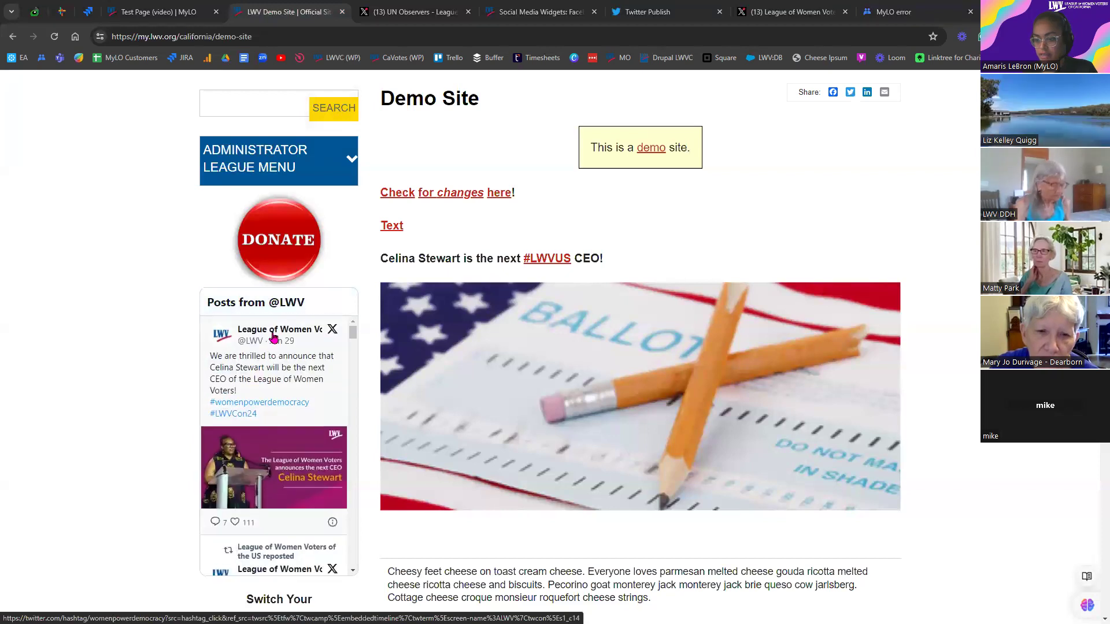
scroll(280, 422, "down", 4)
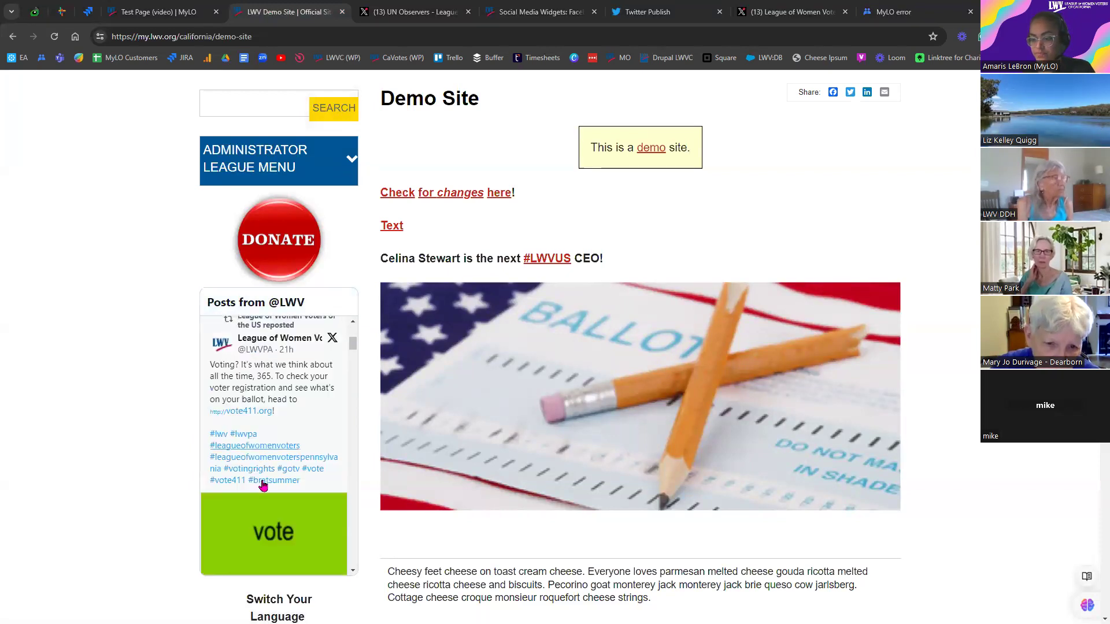
scroll(248, 514, "down", 1)
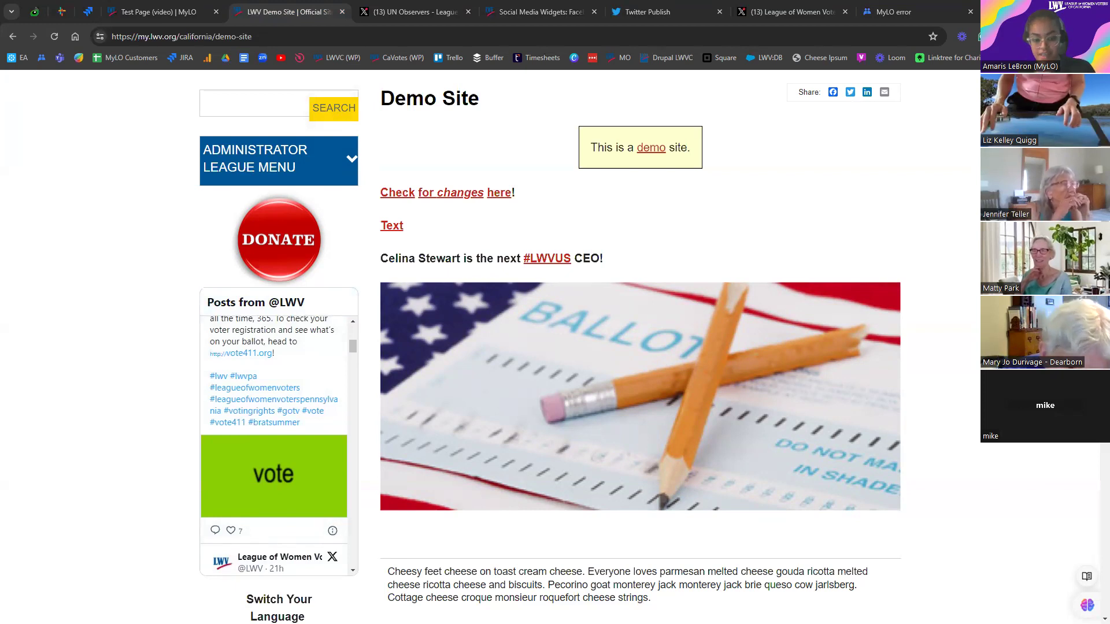
- Switch to the separate window with the Test Page (video), reload it and look through its embedded content down to the footer
key("alt+Tab")
left_click(55, 37)
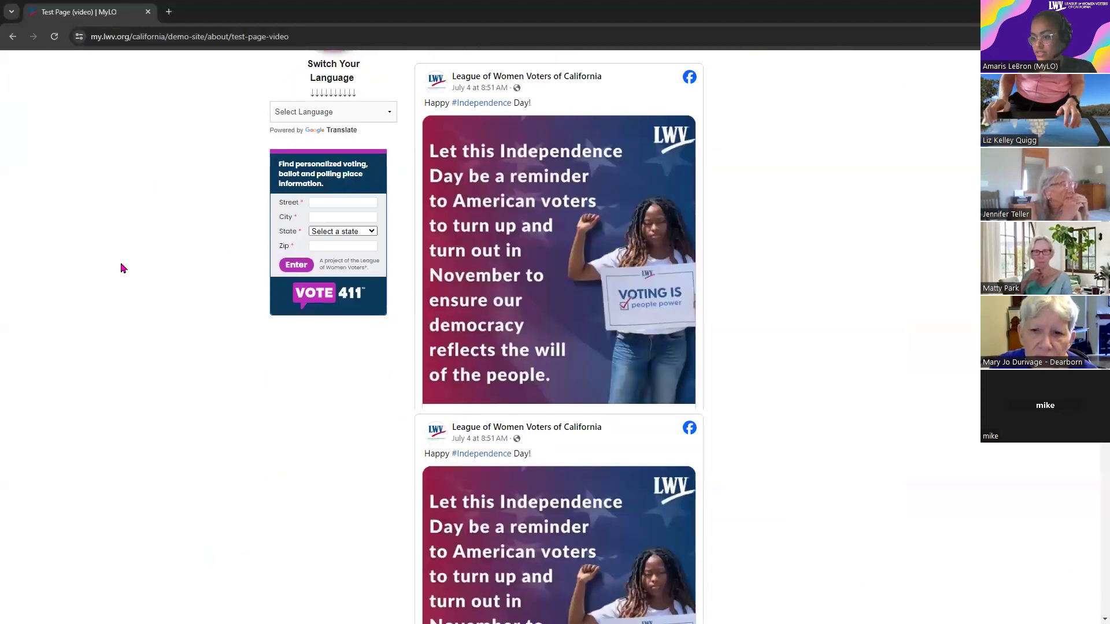
scroll(153, 294, "down", 10)
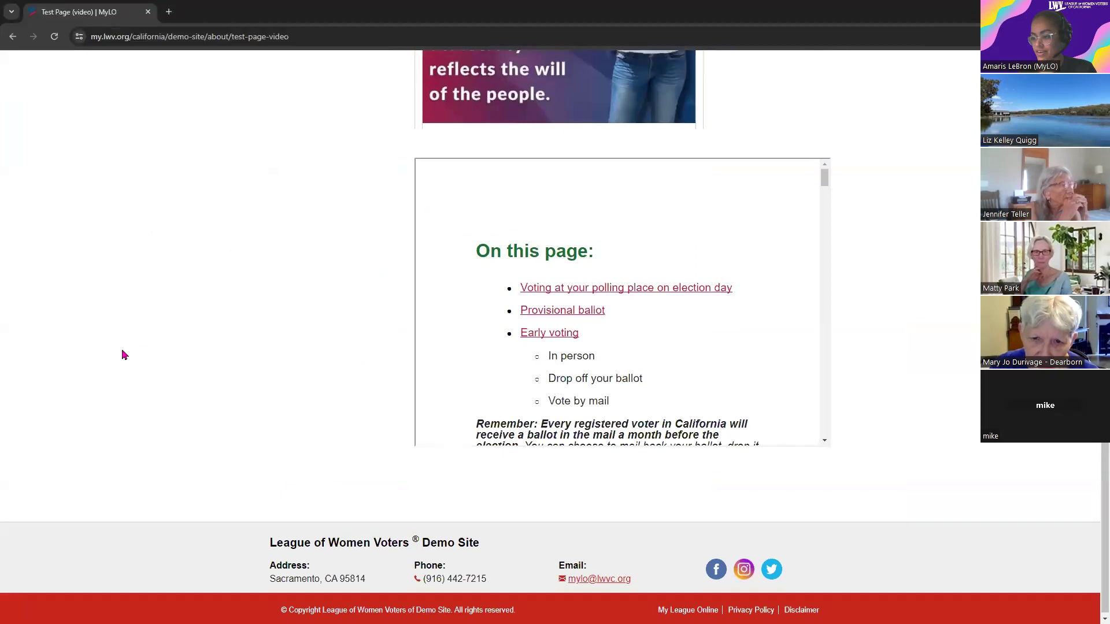
- View the public Demo Site home page in the logged-out window, and switch back to the main browser window
scroll(140, 342, "up", 12)
left_click(294, 199)
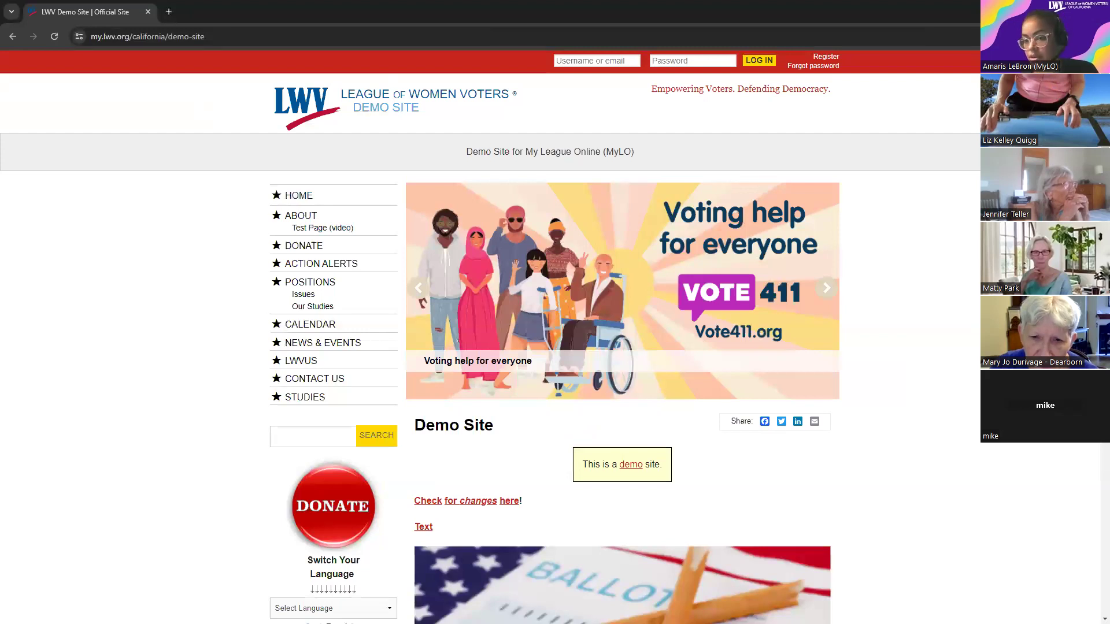
key("alt+Tab")
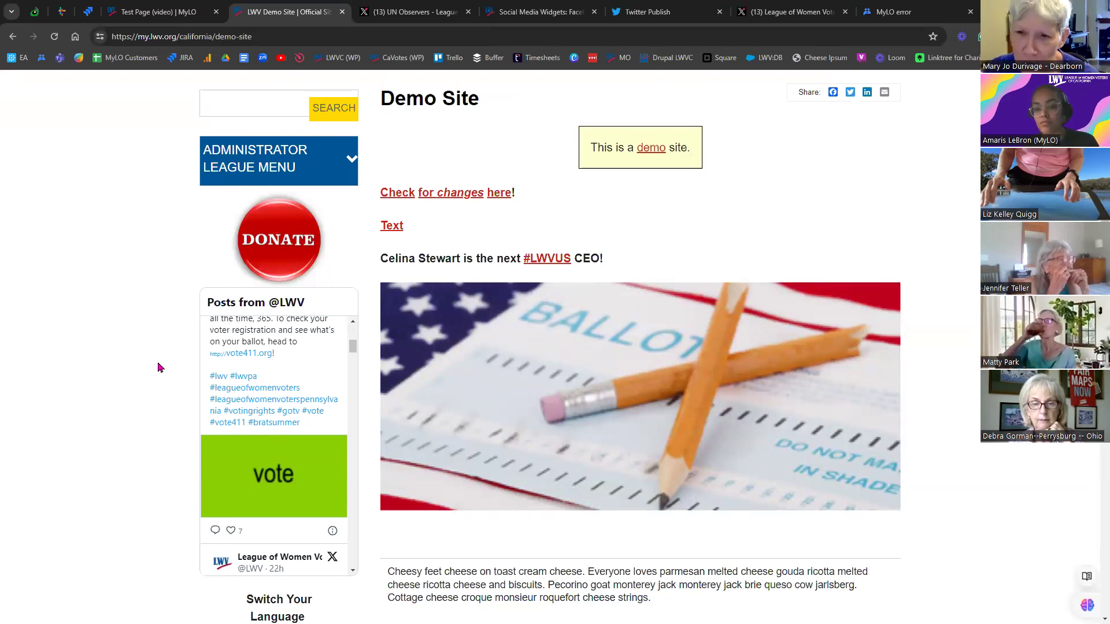
- Open lwv.org in place of the UN Observers profile page on X
left_click(384, 12)
left_click(372, 38)
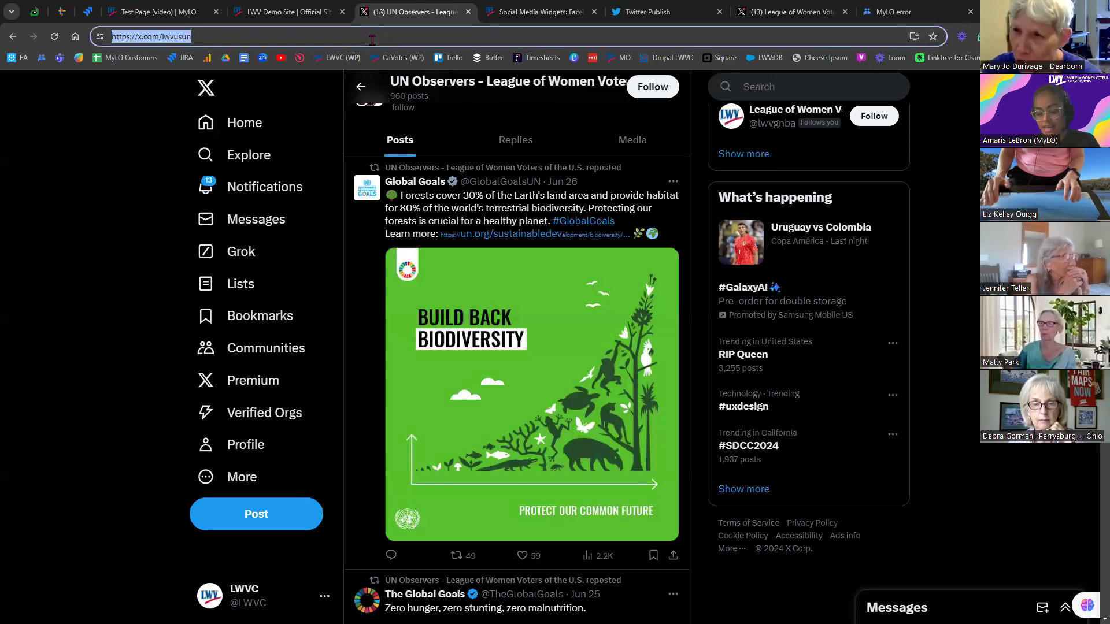
type("lwv")
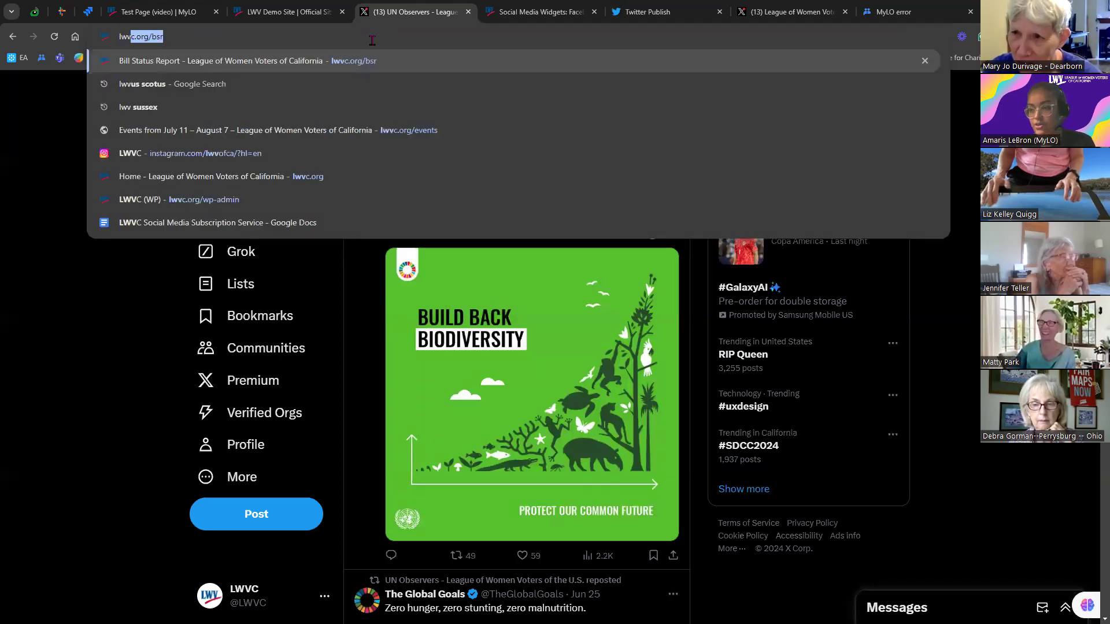
type(".org")
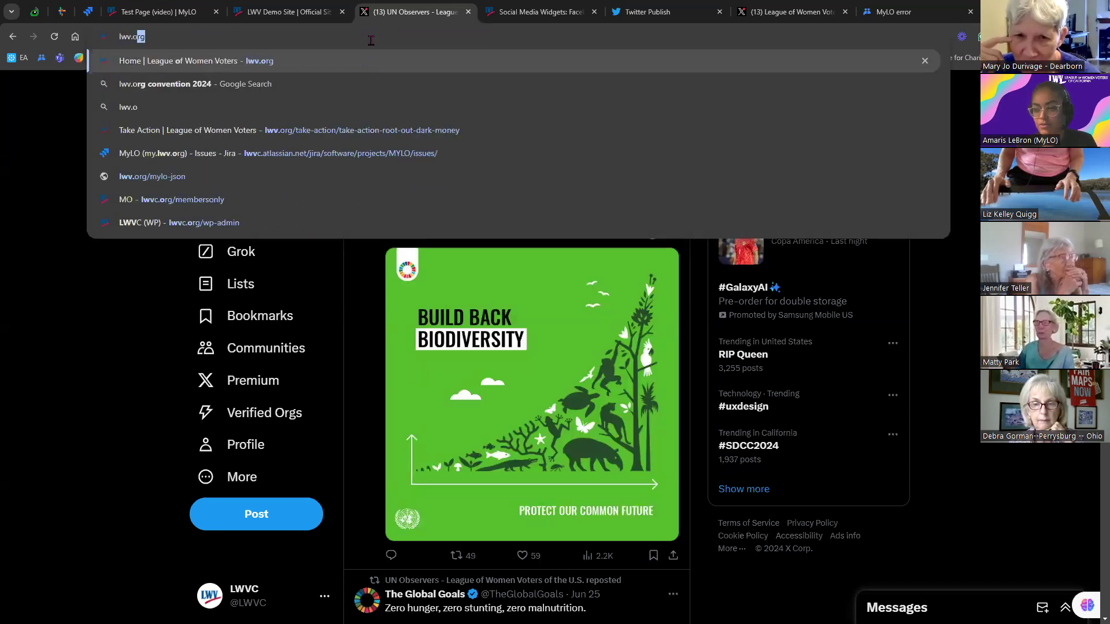
key("Return")
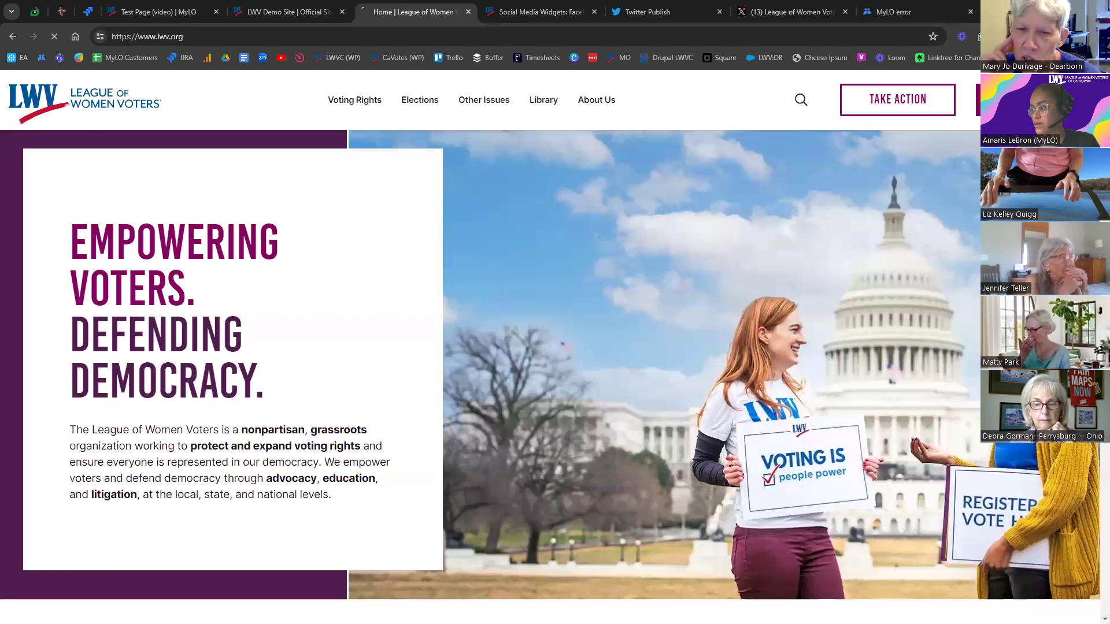
- Open the League Management site from the lwv.org footer and dismiss its note about not sharing pages publicly
scroll(1092, 560, "down", 20)
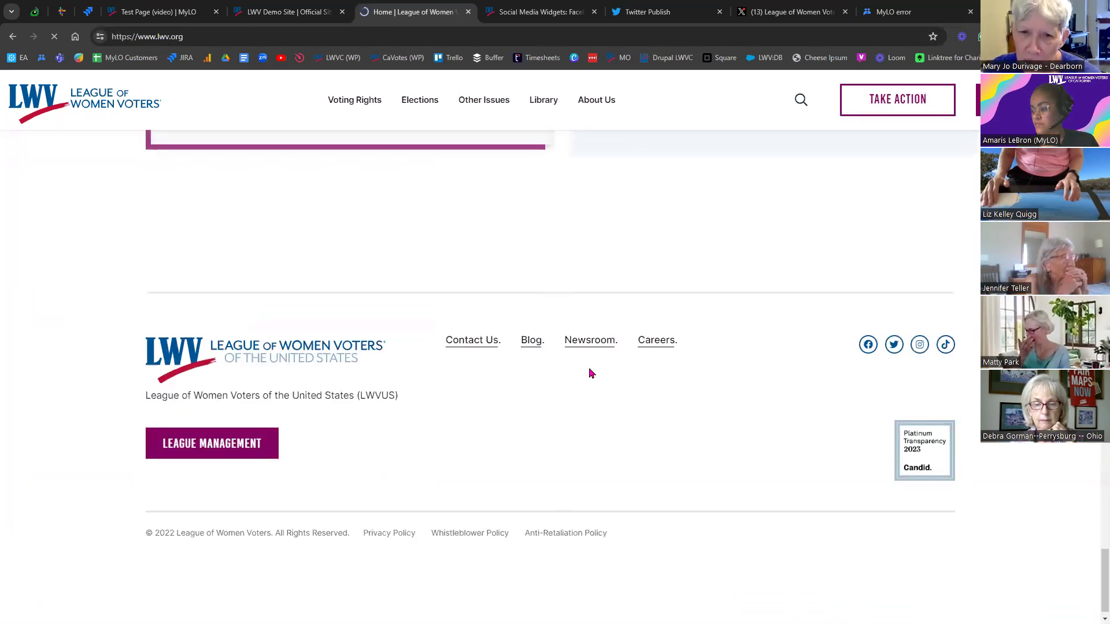
left_click(222, 457)
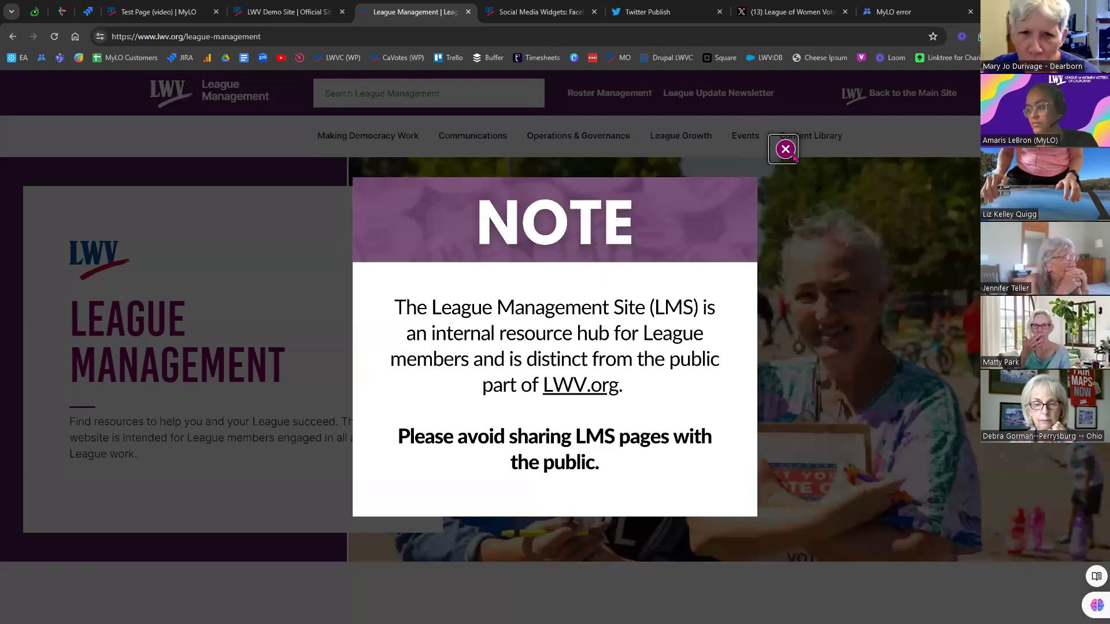
left_click(787, 154)
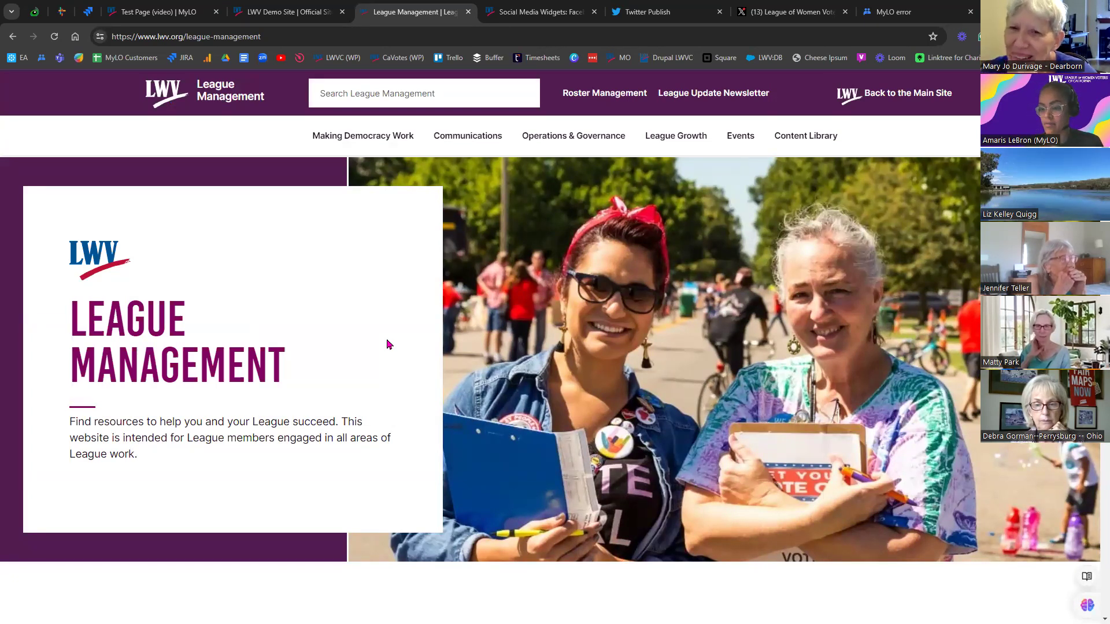
- Search the League Management site for "juneteenth" and open the Juneteenth Resources page
left_click(330, 99)
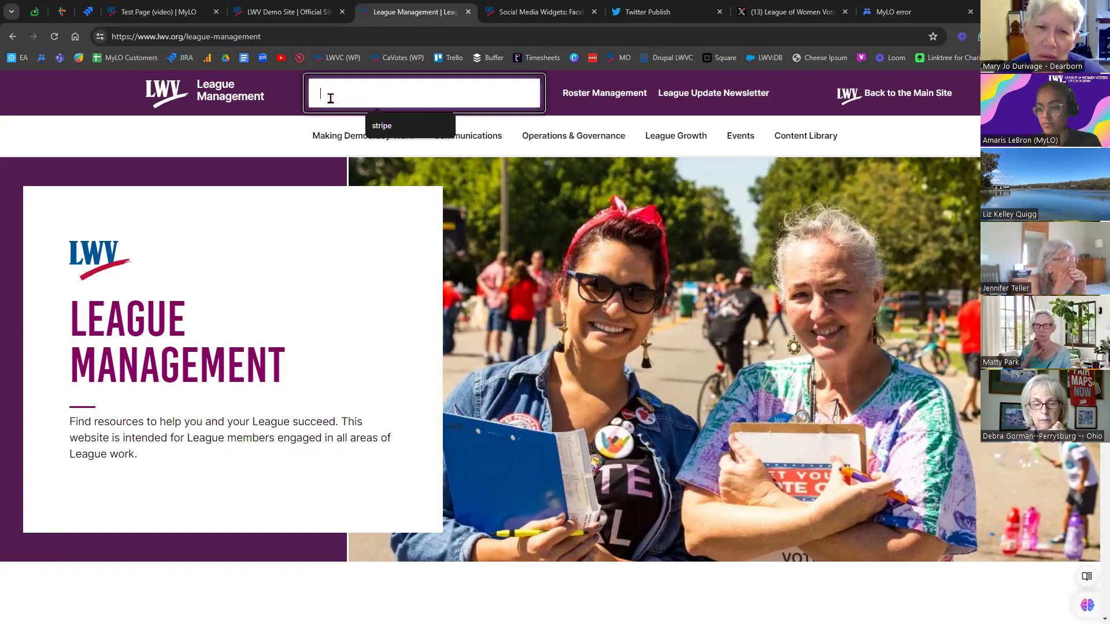
type("juneteenth")
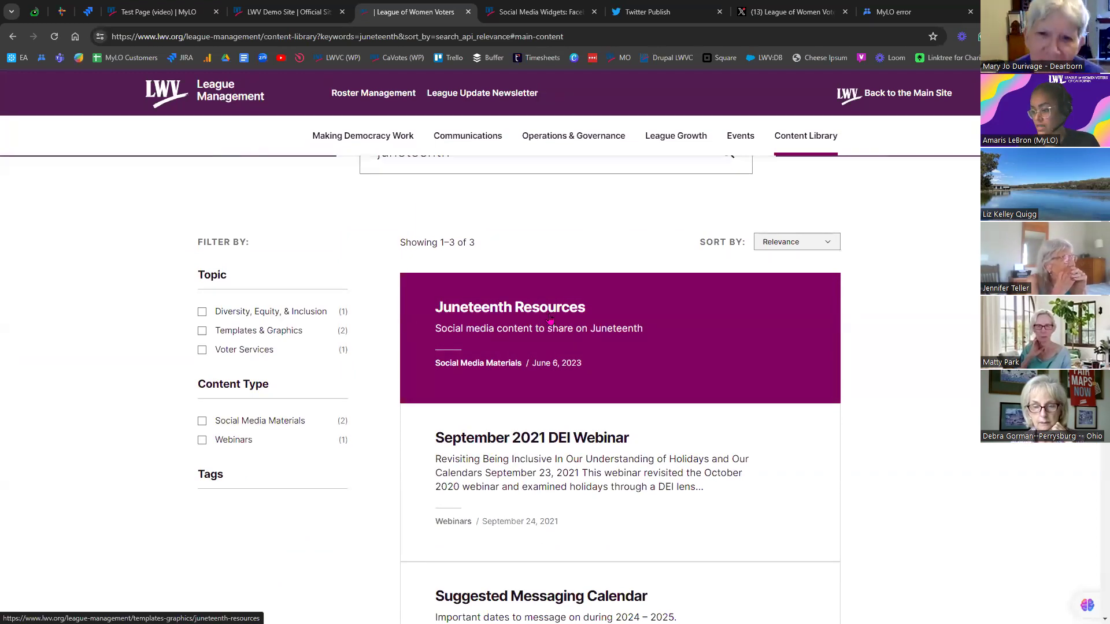
left_click(550, 319)
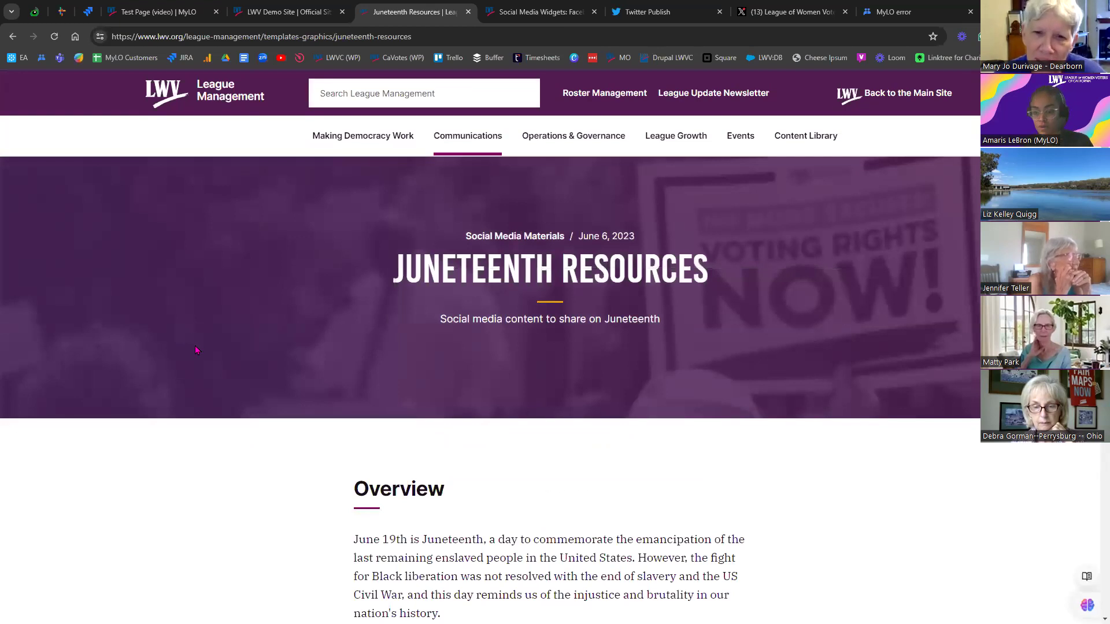
- Examine the Juneteenth social media graphics, the download offer, the platforms they are sized for including League in Action, and the image's saving options
scroll(257, 332, "down", 15)
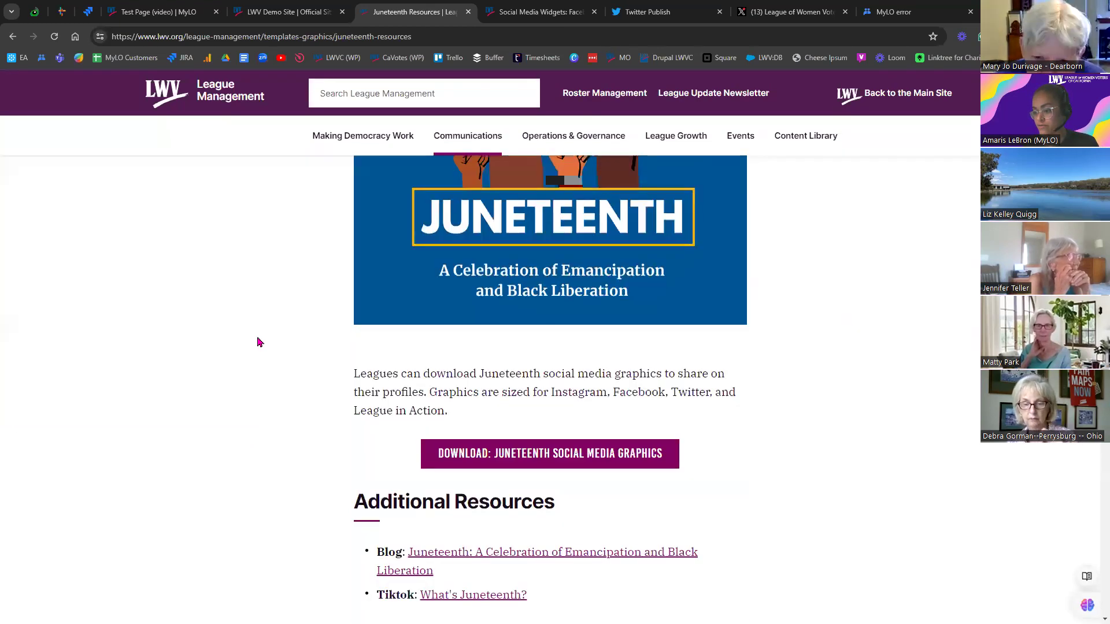
scroll(258, 339, "up", 2)
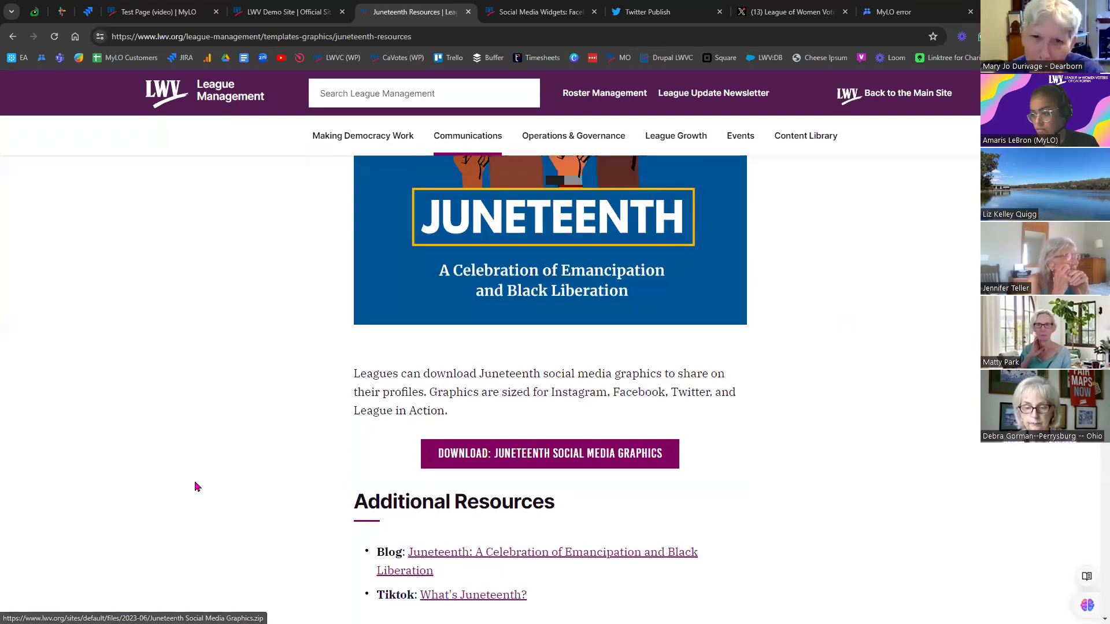
scroll(196, 486, "up", 2)
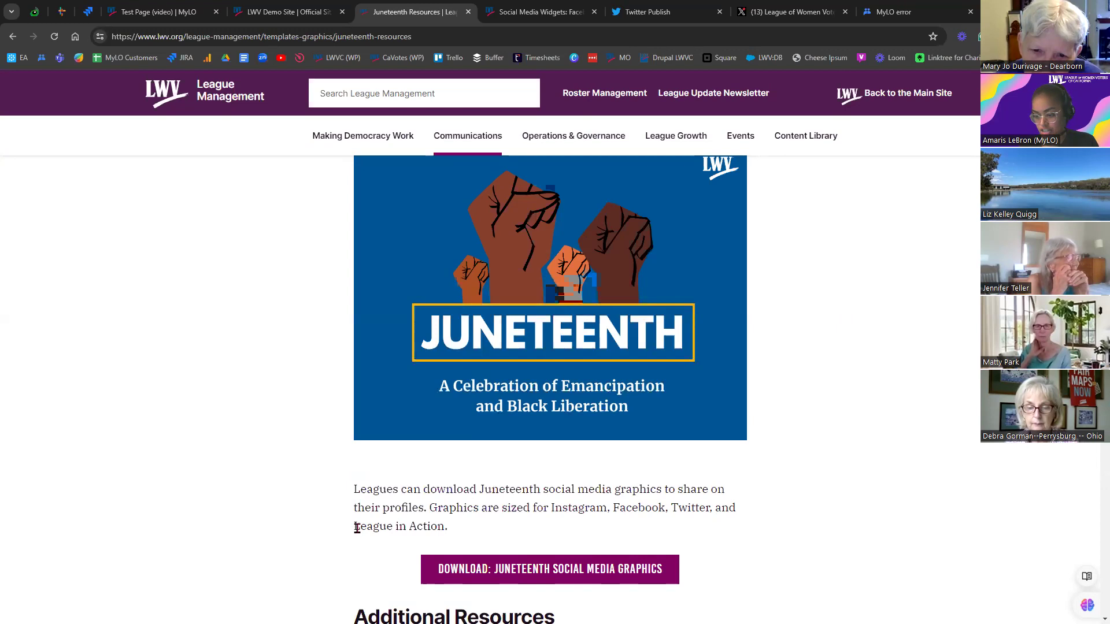
left_click_drag(357, 528, 443, 528)
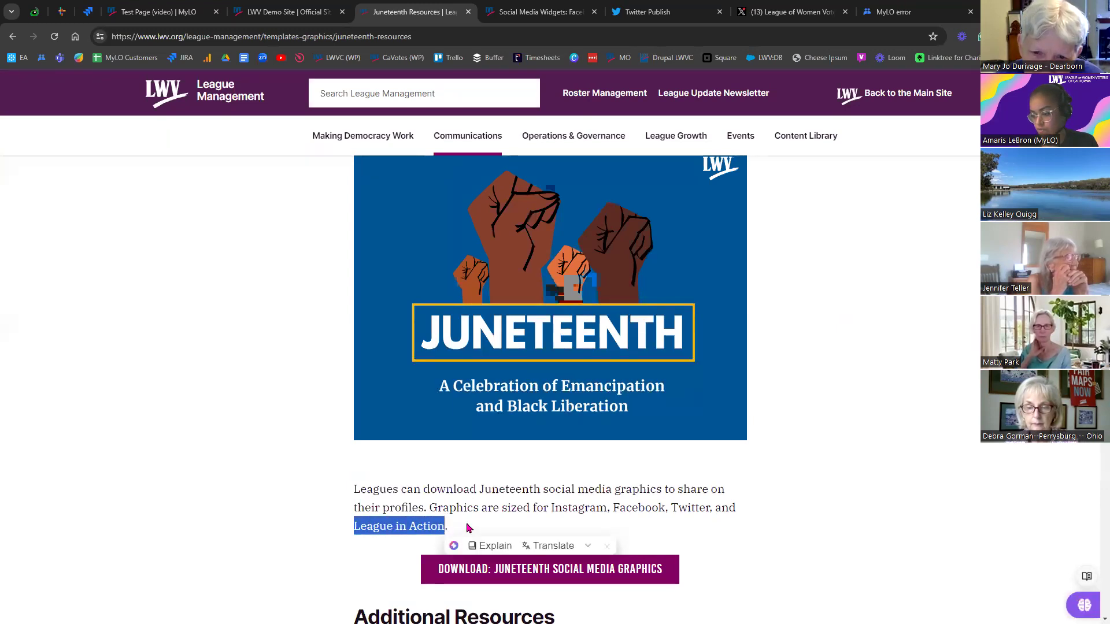
left_click(469, 528)
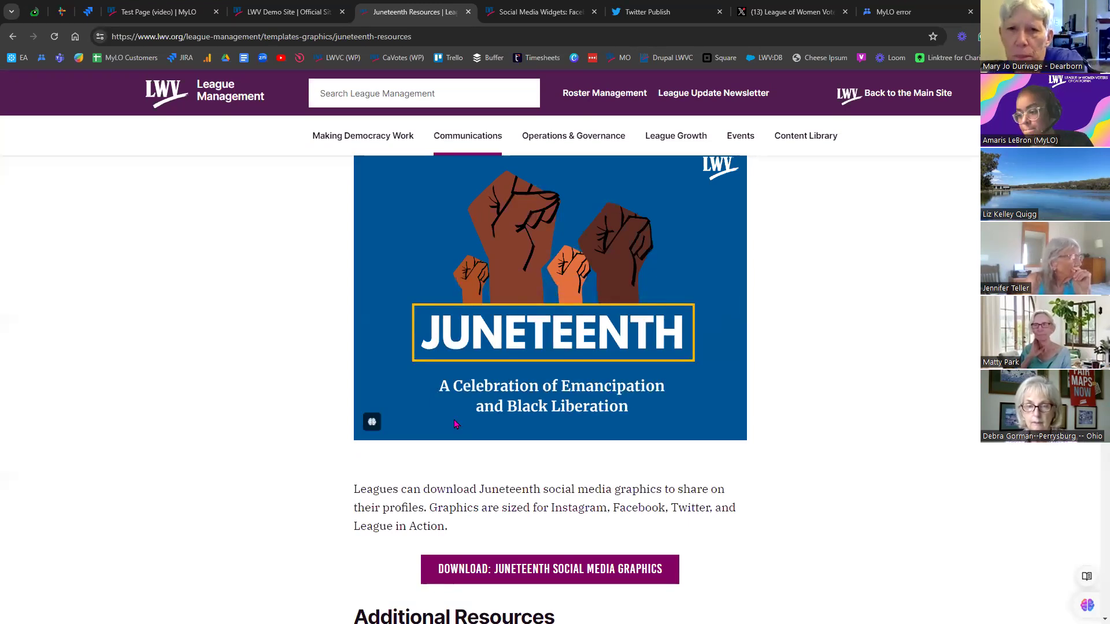
scroll(446, 434, "up", 1)
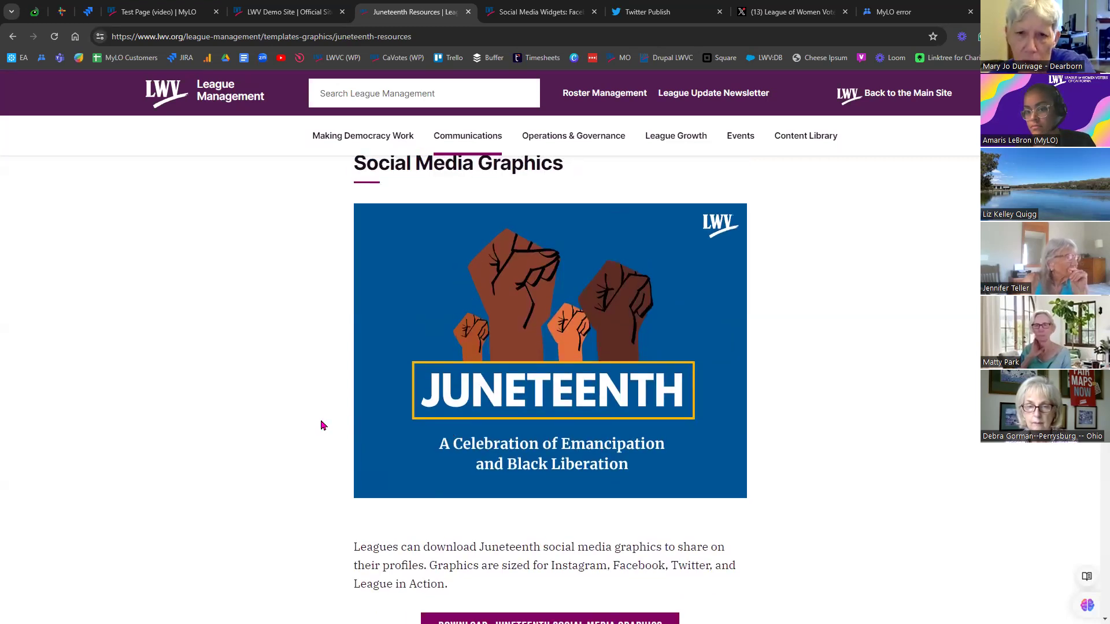
right_click(516, 348)
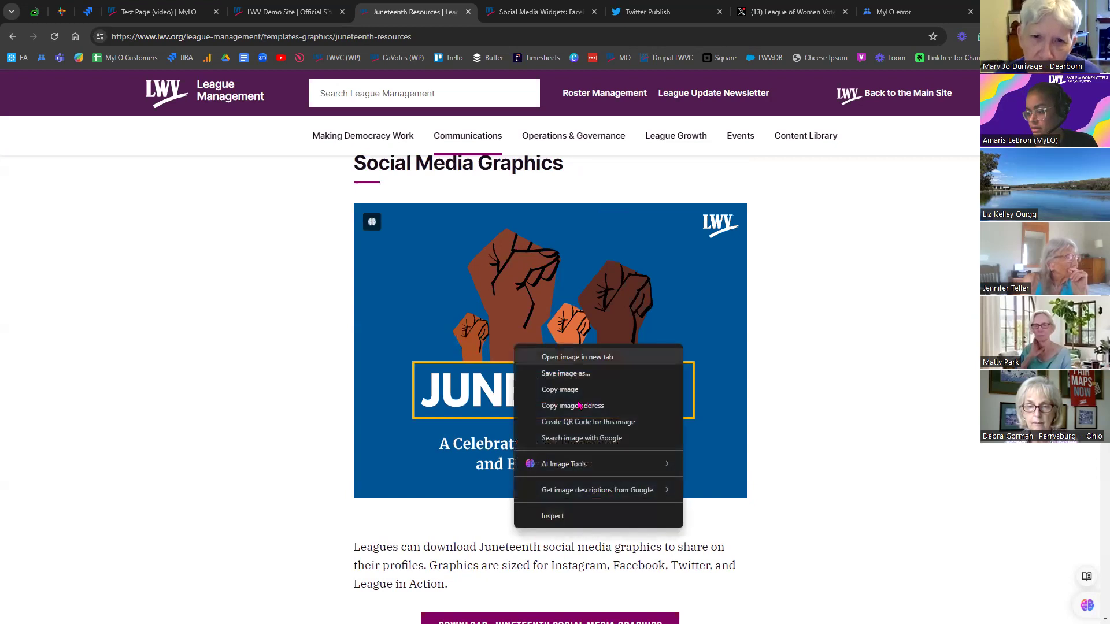
left_click(316, 404)
scroll(319, 428, "up", 3)
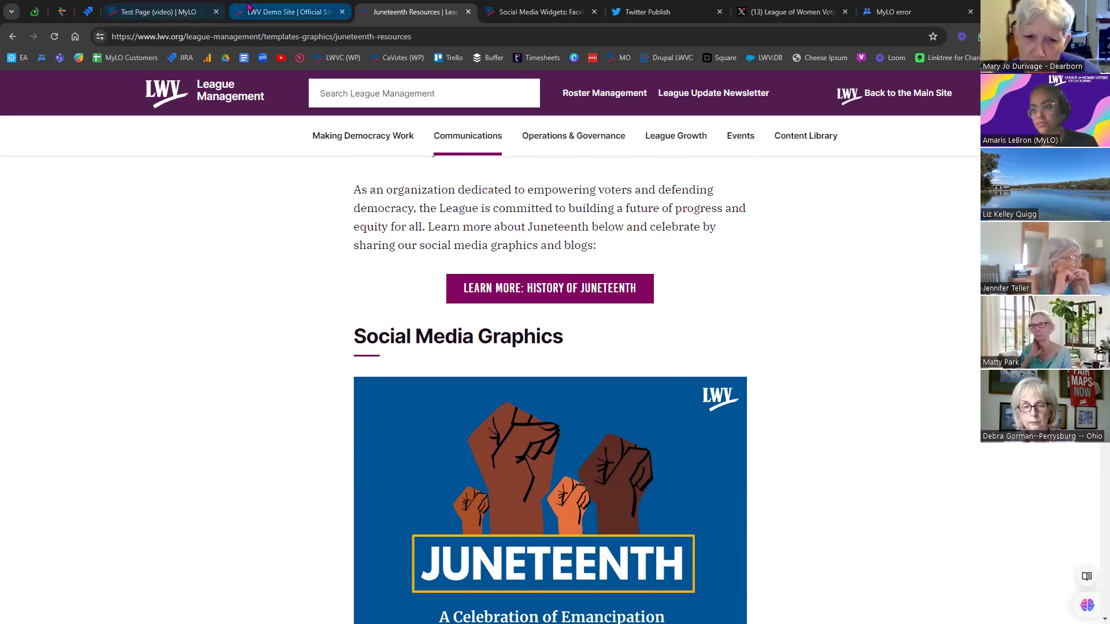
- Go back to the Demo Site home page briefly, and look through the MyLO Support group's conversations in Google Groups
left_click(271, 12)
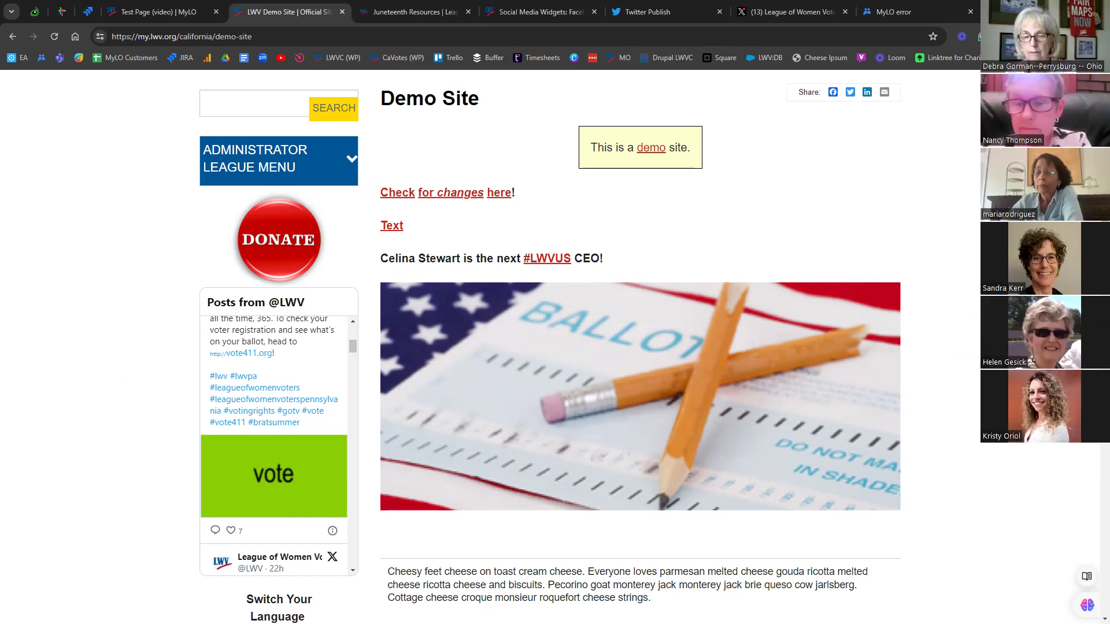
left_click(896, 13)
left_click(60, 292)
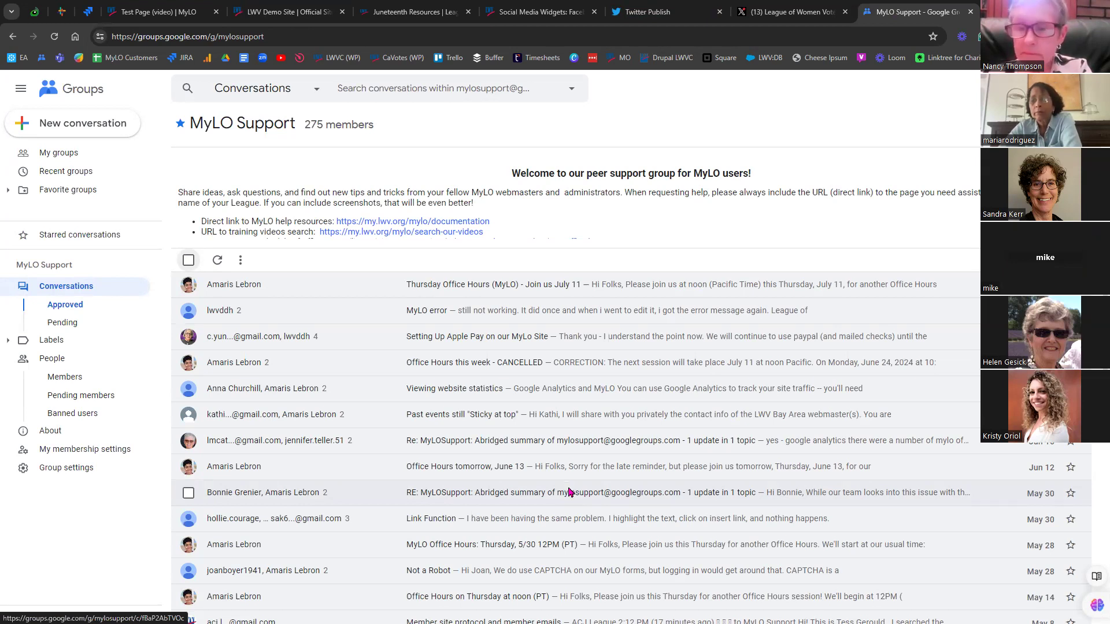
scroll(575, 502, "down", 3)
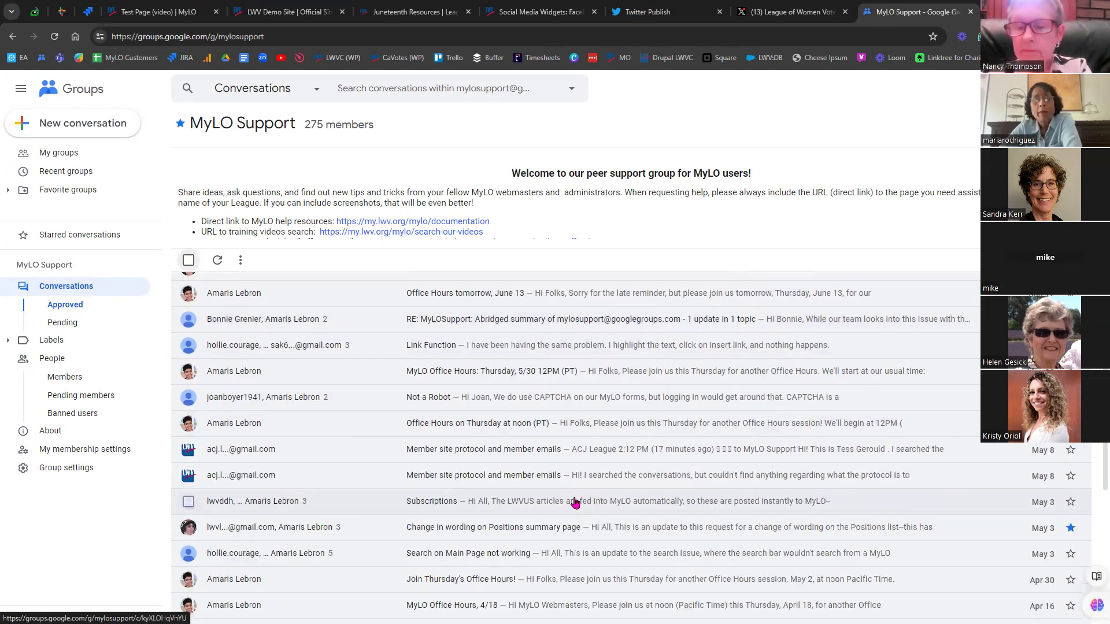
- Search the MyLO Support conversations for "facebook" and open the first listed result
left_click(387, 87)
type("facebook")
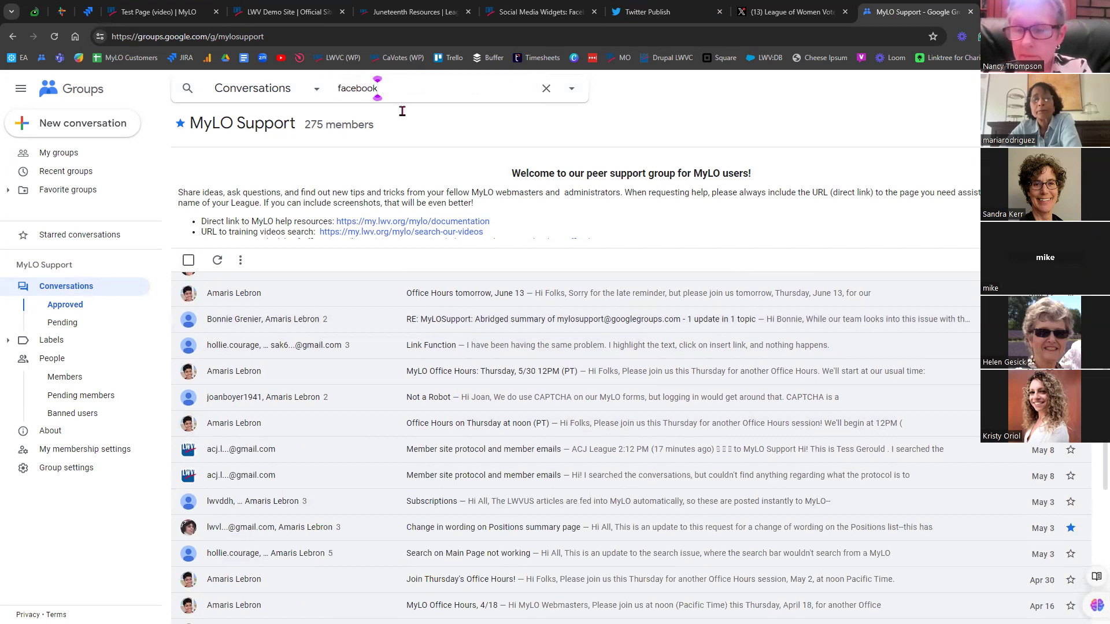
key("Return")
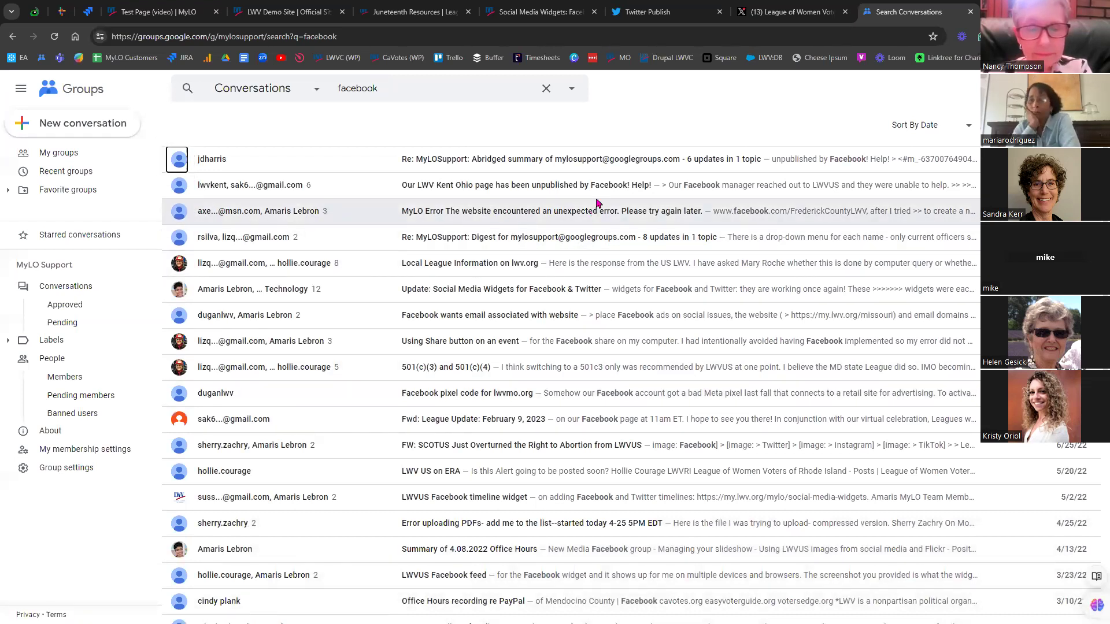
left_click(612, 164)
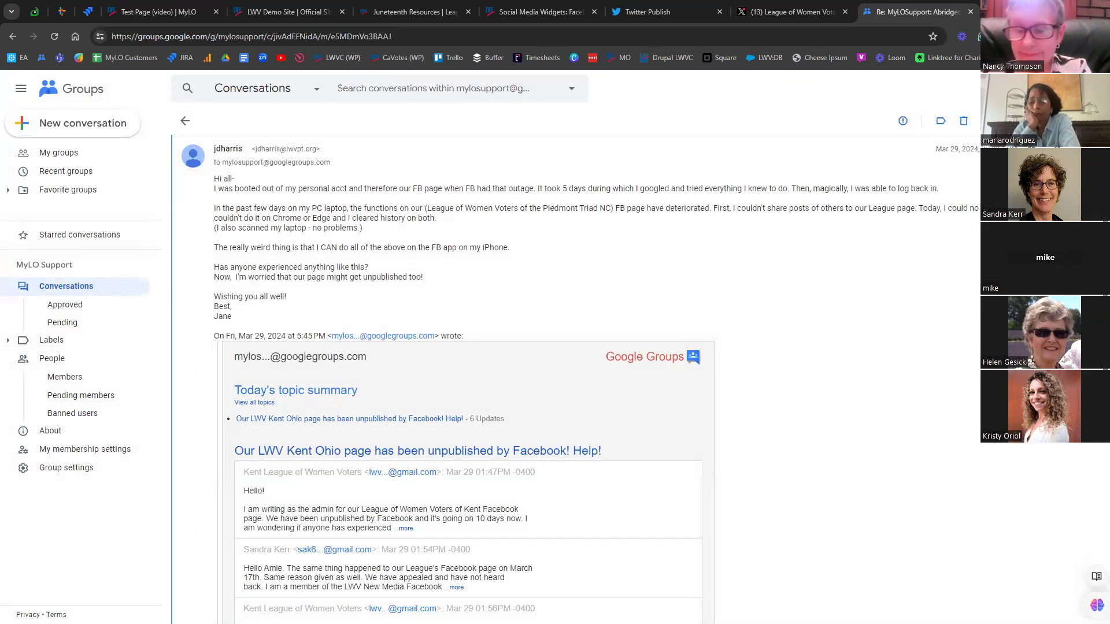
- Copy the web address of the opened conversation about Facebook page problems
scroll(578, 380, "down", 1)
left_click(496, 33)
right_click(232, 36)
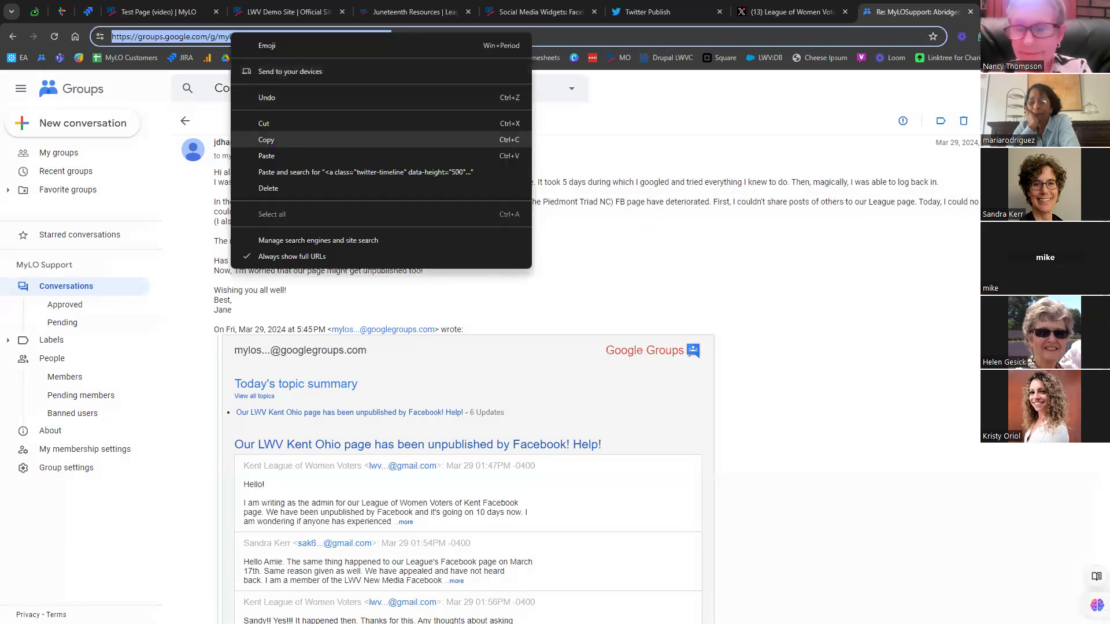
left_click(267, 140)
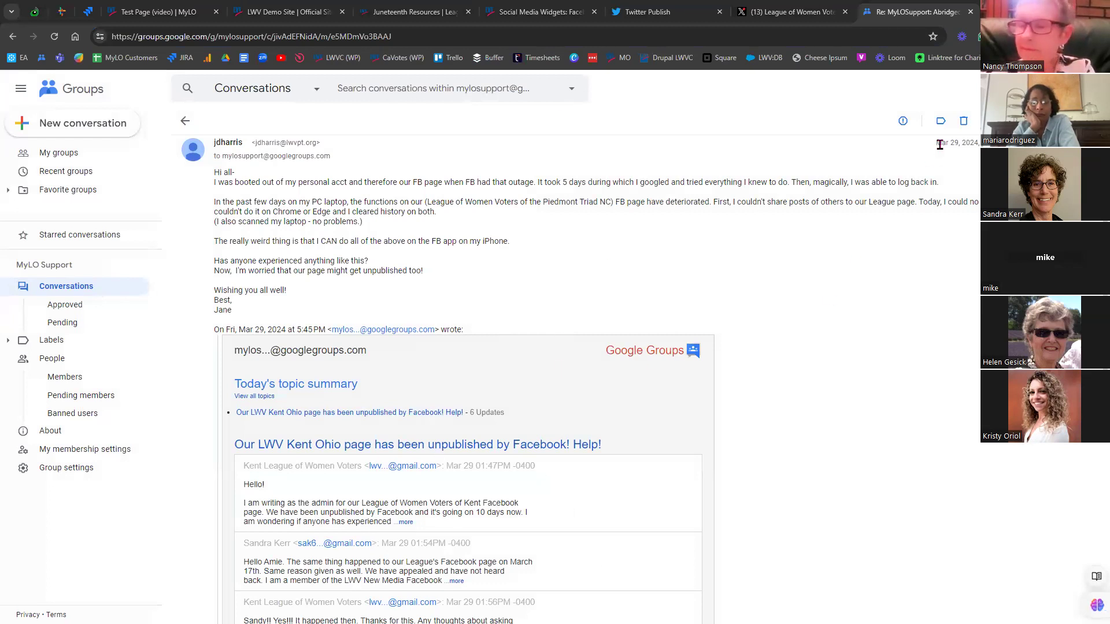
- Highlight the message's date and read through the quoted digest about the unpublished LWV Kent Ohio Facebook page
left_click_drag(937, 145, 981, 144)
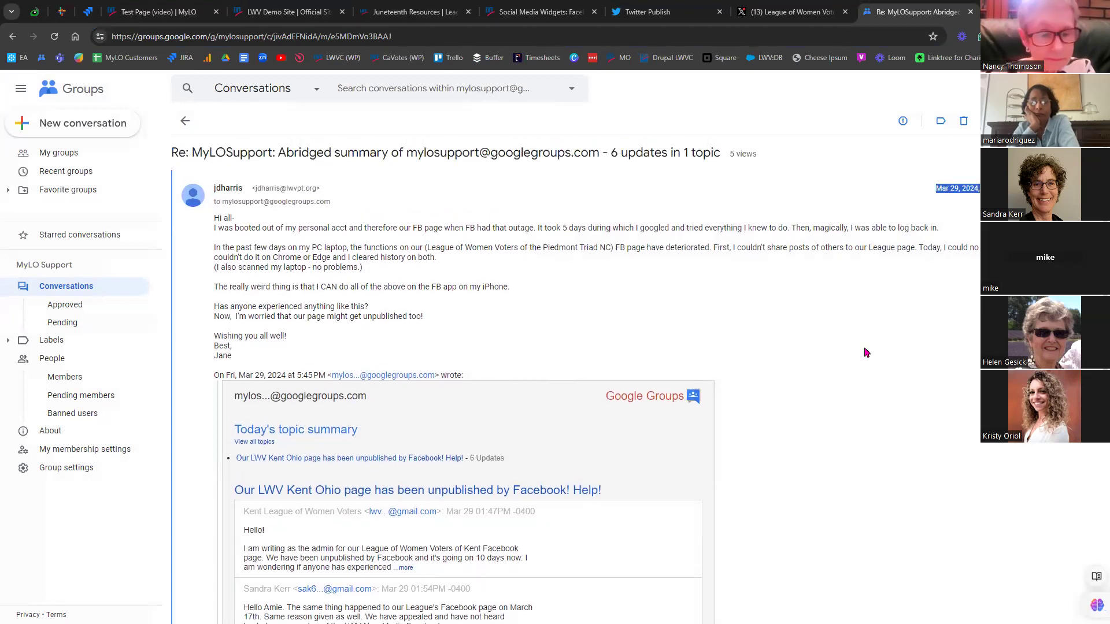
scroll(1094, 461, "down", 8)
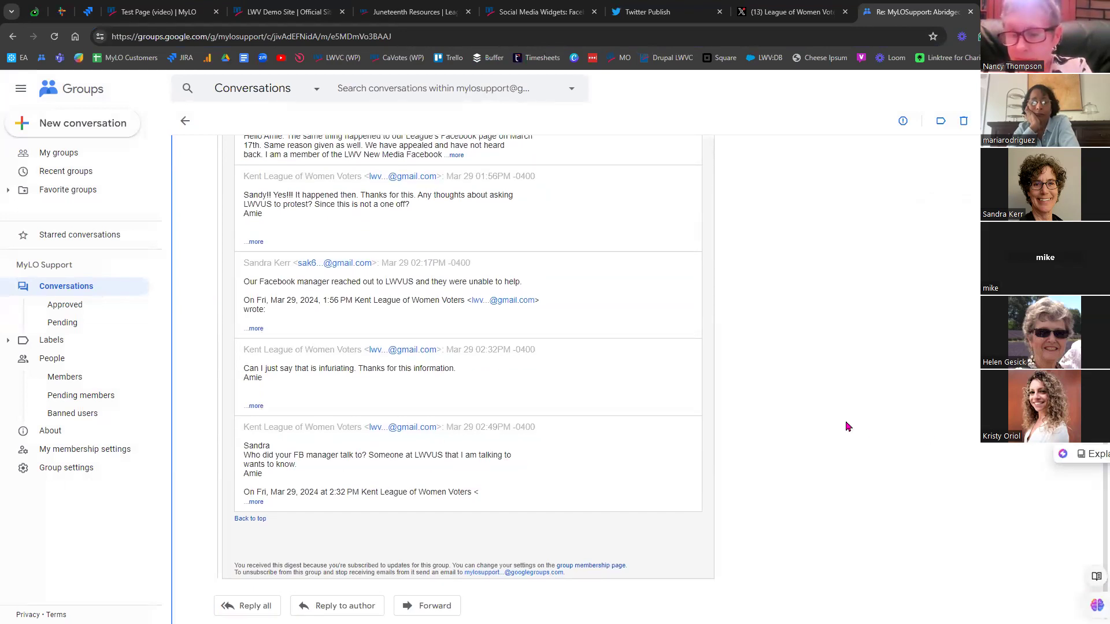
scroll(848, 425, "up", 1)
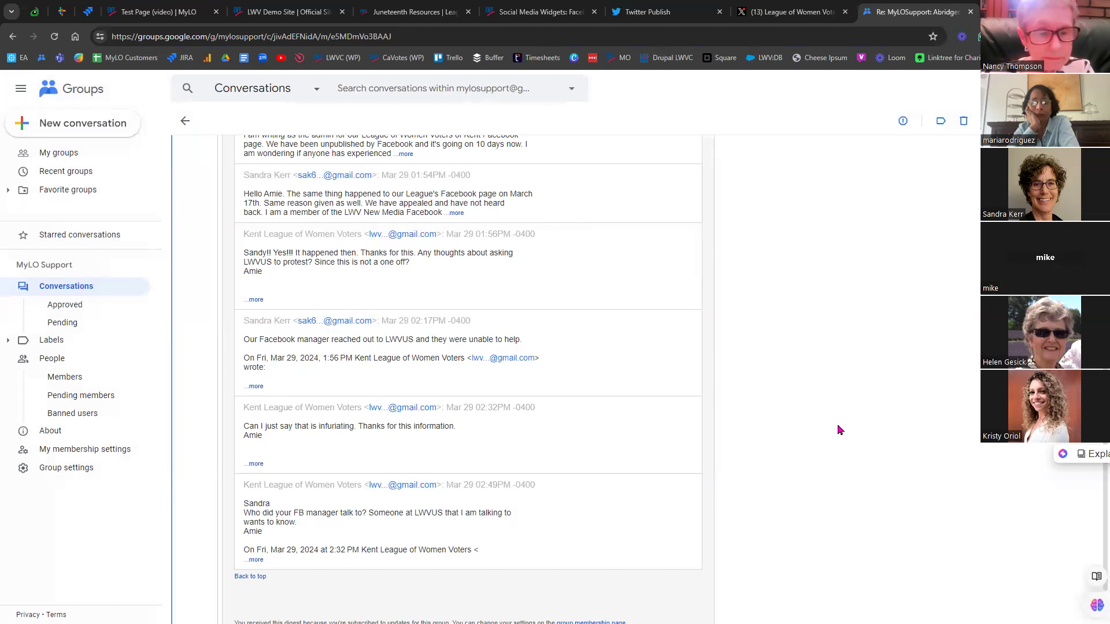
scroll(840, 430, "up", 6)
scroll(827, 434, "up", 1)
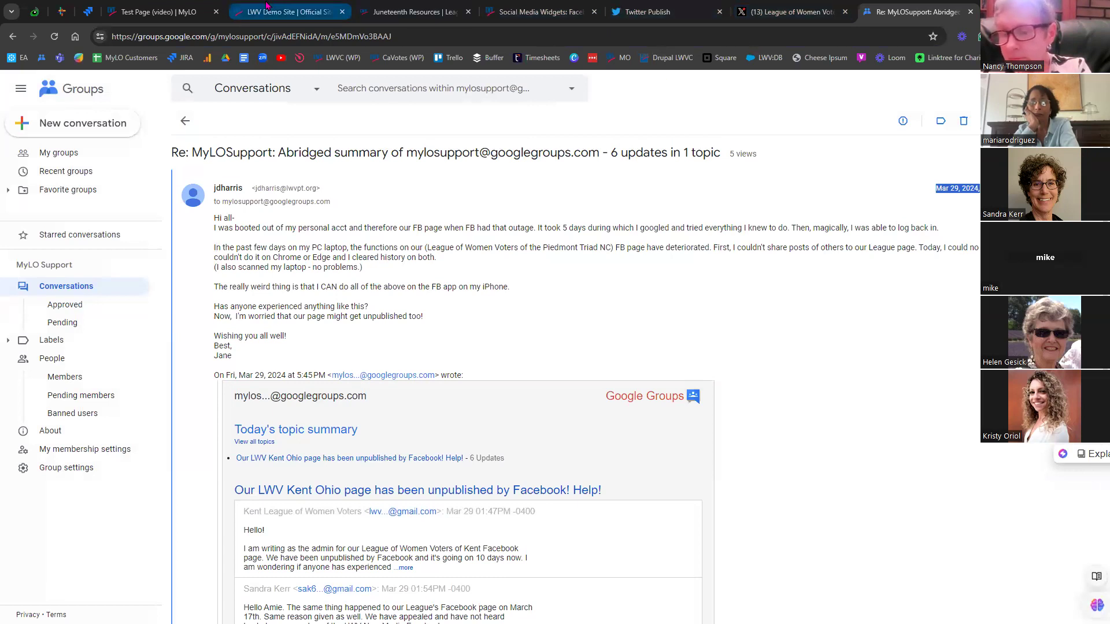
- Return to the Demo Site home page and view its main menu and slideshow
mouse_move(266, 5)
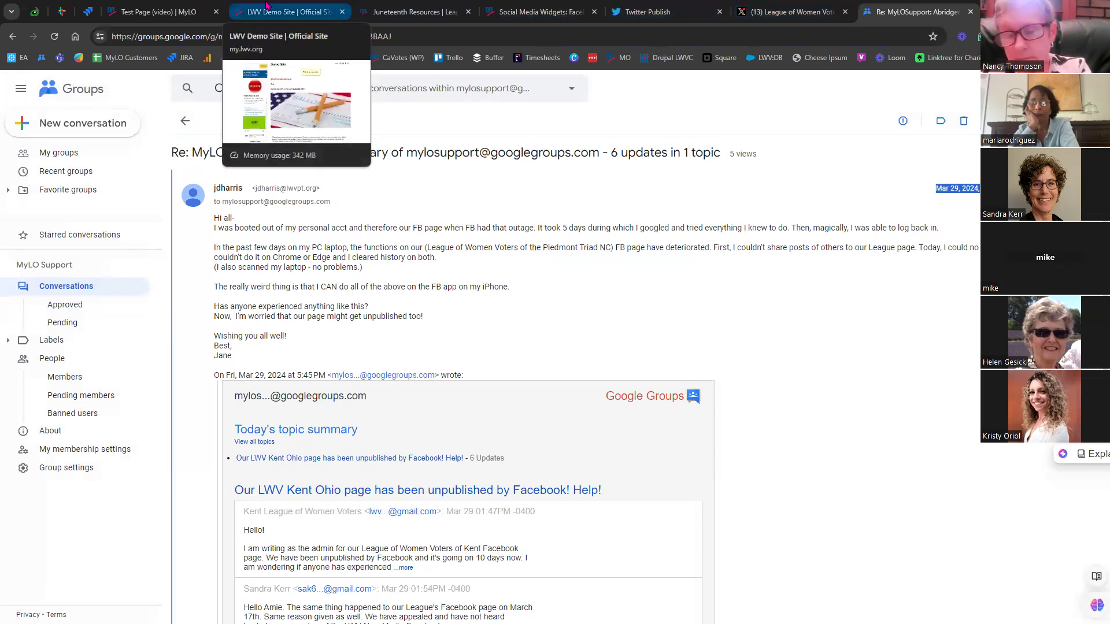
left_click(266, 5)
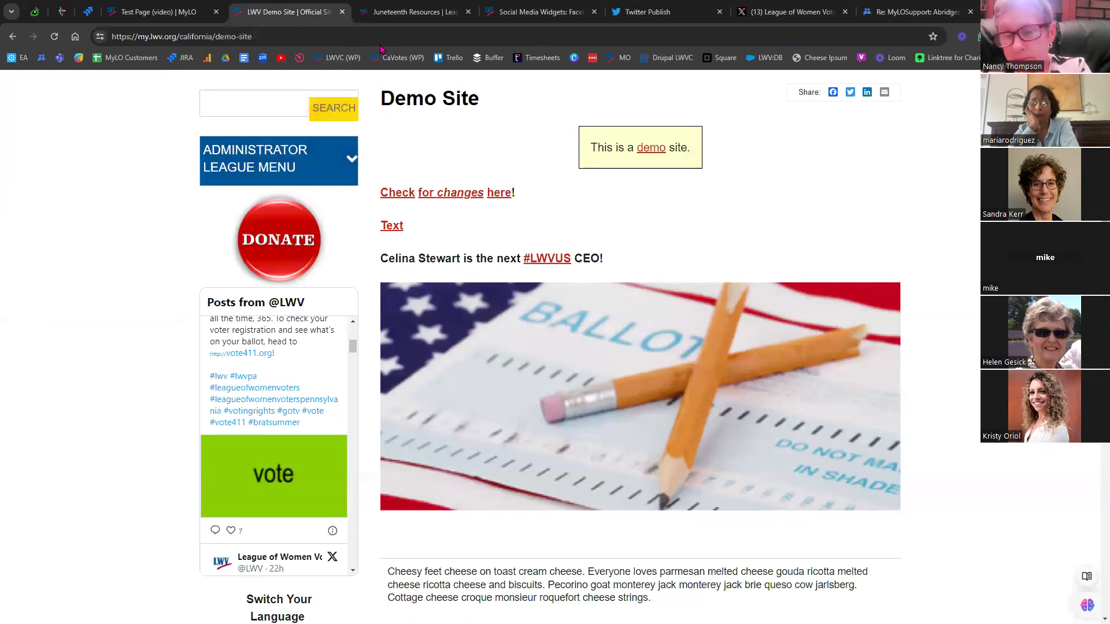
scroll(555, 347, "up", 5)
scroll(490, 347, "up", 3)
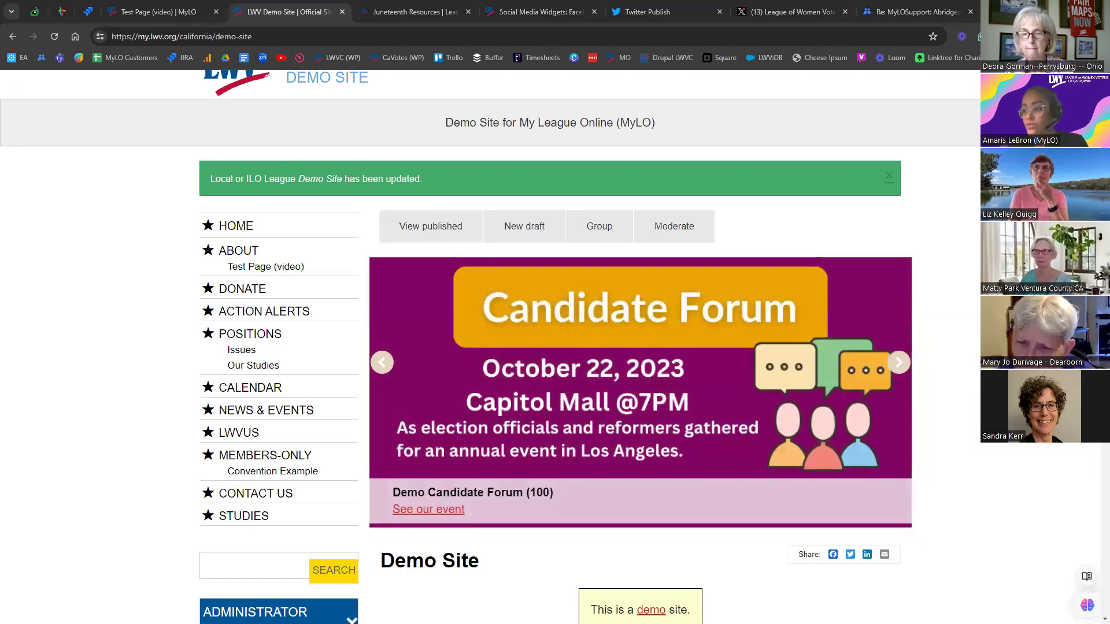
- Show the MyLO Support conversation about Facebook page problems again, and return to the Demo Site home page
left_click(916, 11)
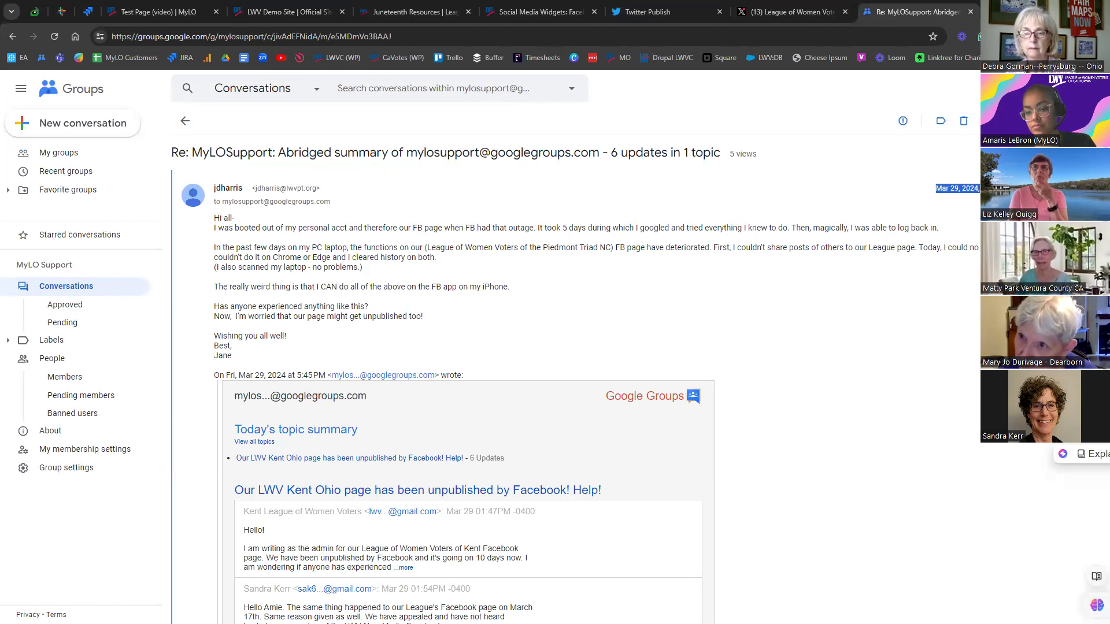
mouse_move(291, 7)
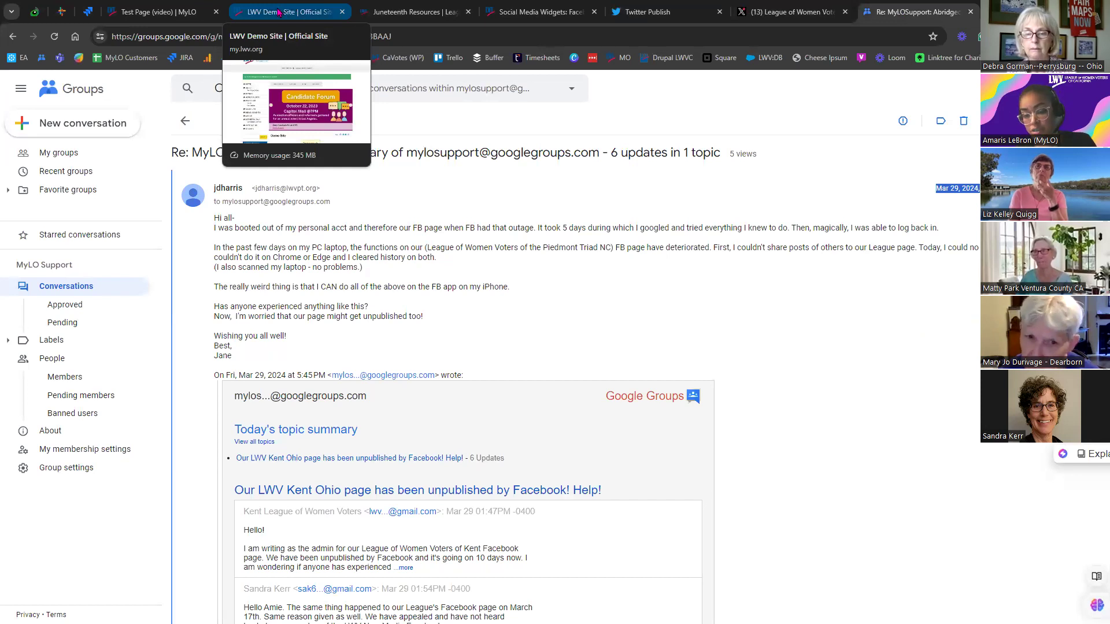
left_click(278, 12)
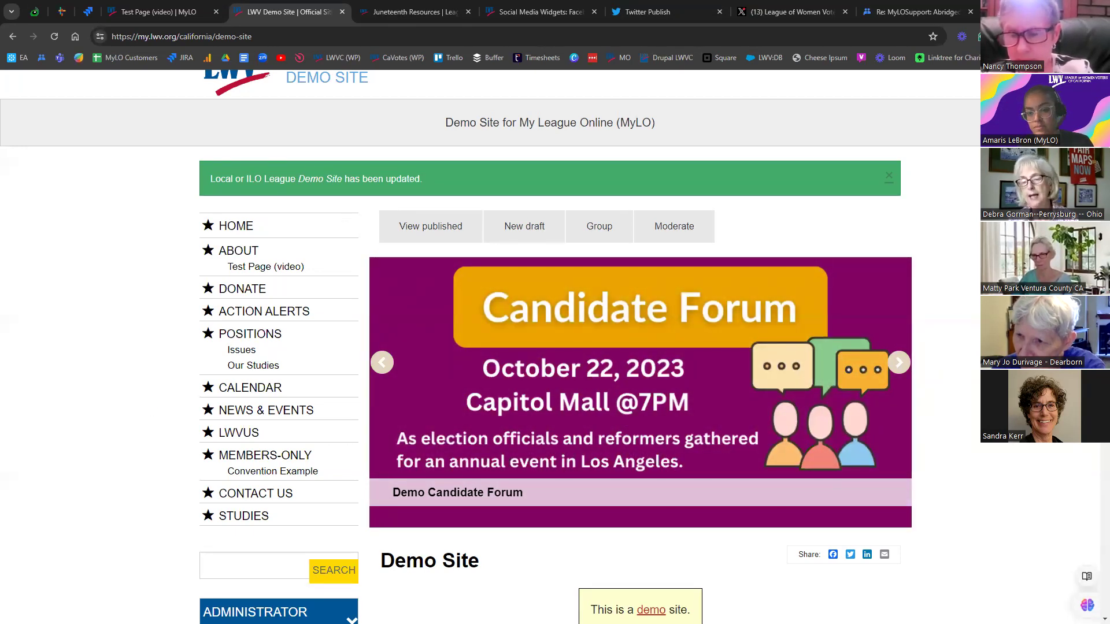
- Open Manage Files from the Demo Site's administrator options and look over the filters and the list of personally uploaded files
scroll(159, 420, "down", 3)
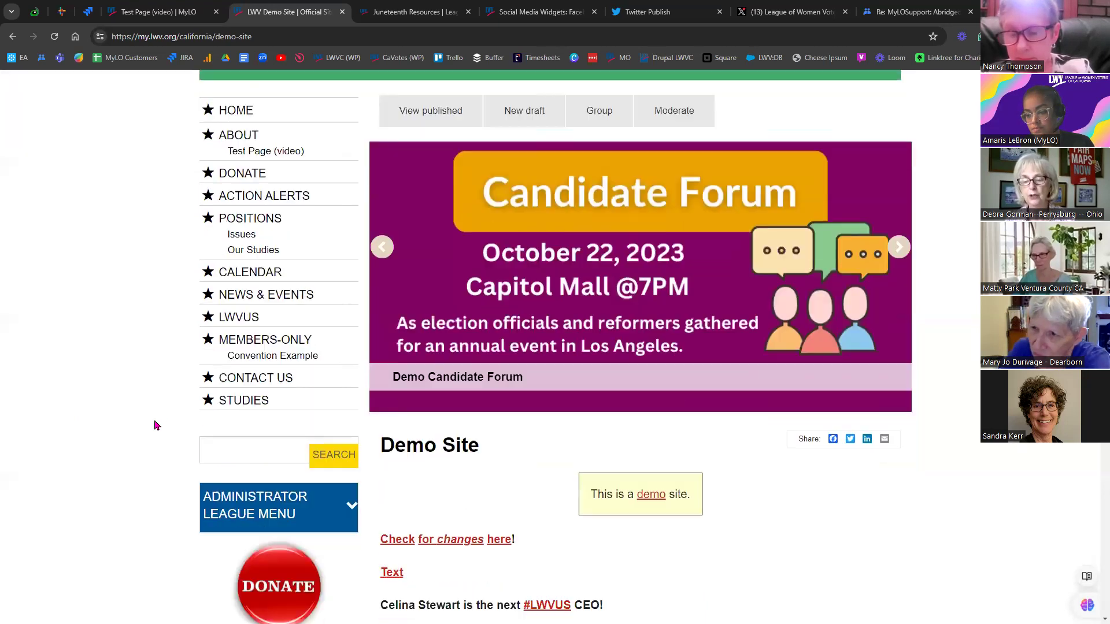
left_click(255, 448)
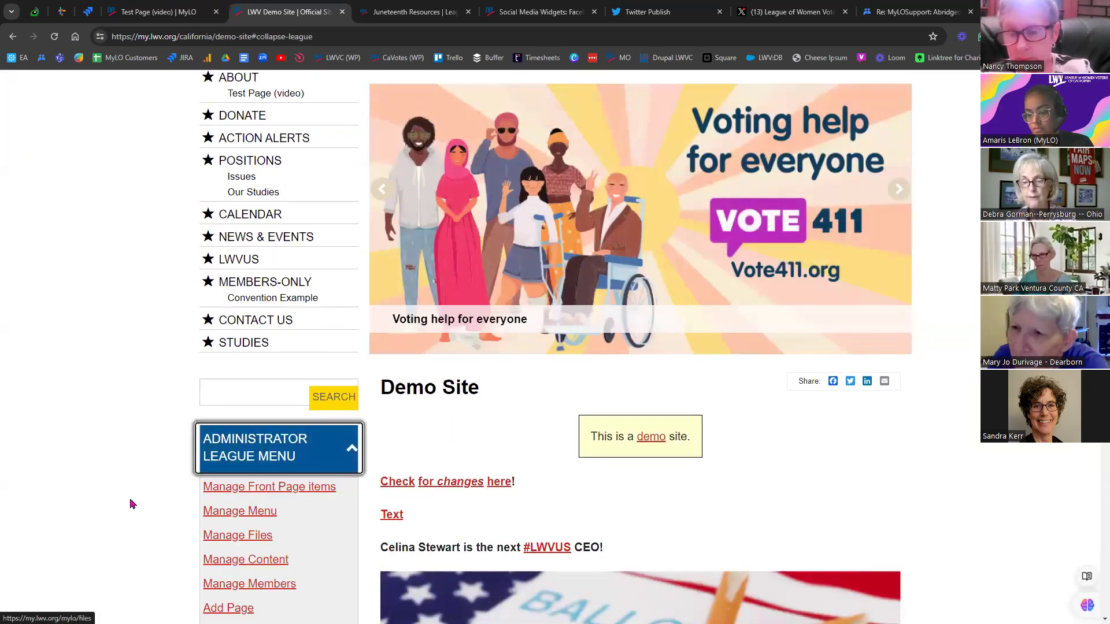
scroll(132, 503, "down", 1)
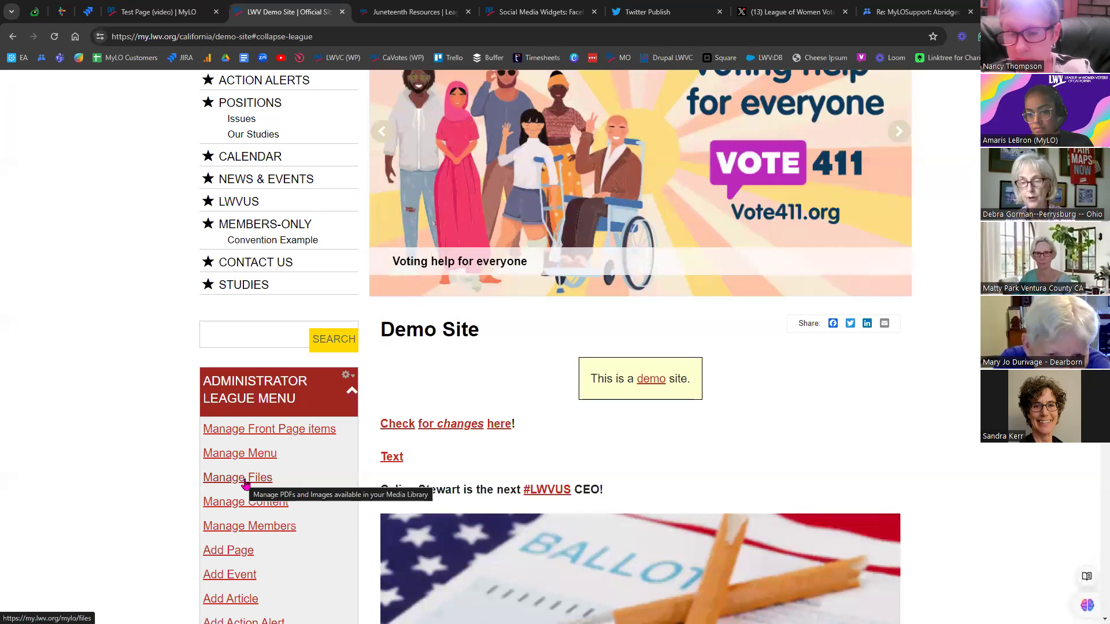
left_click(245, 482)
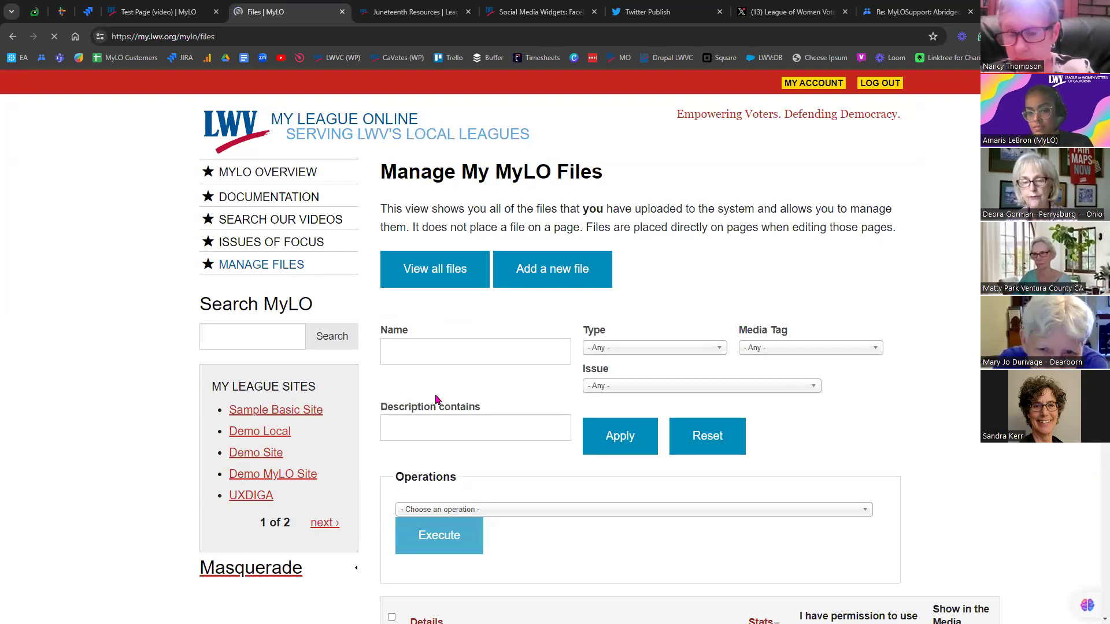
scroll(439, 413, "down", 4)
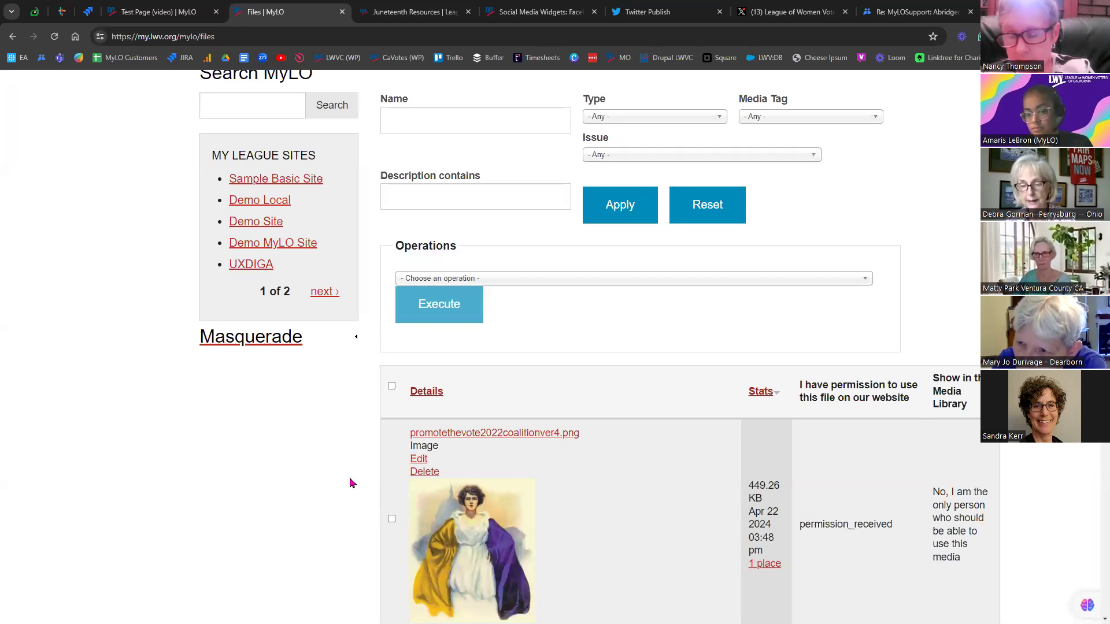
scroll(351, 483, "up", 1)
scroll(352, 488, "up", 1)
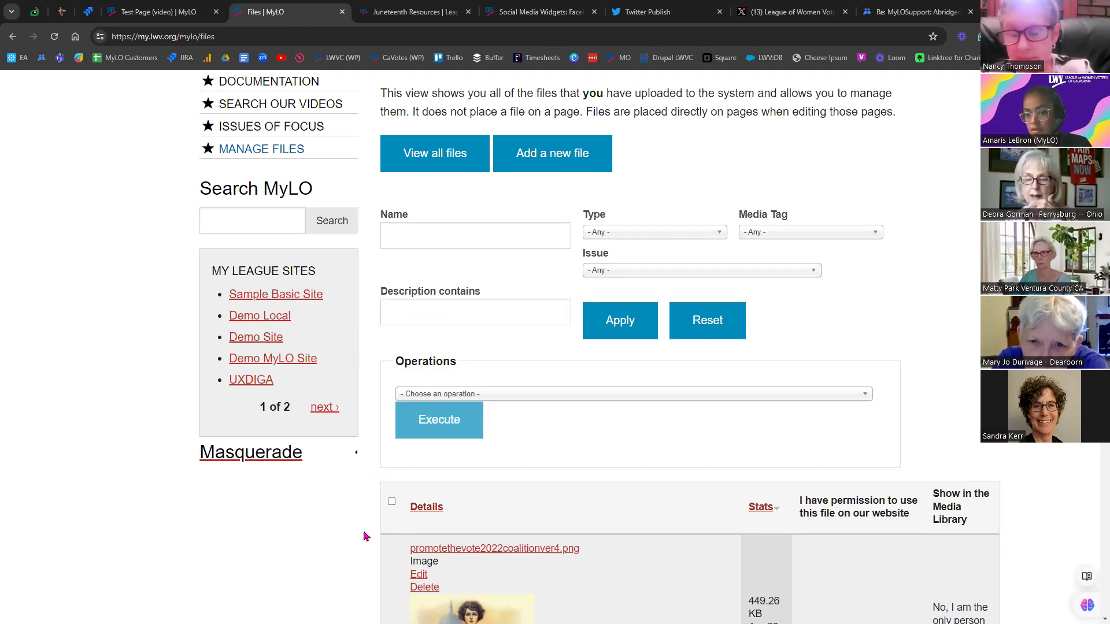
scroll(367, 542, "up", 1)
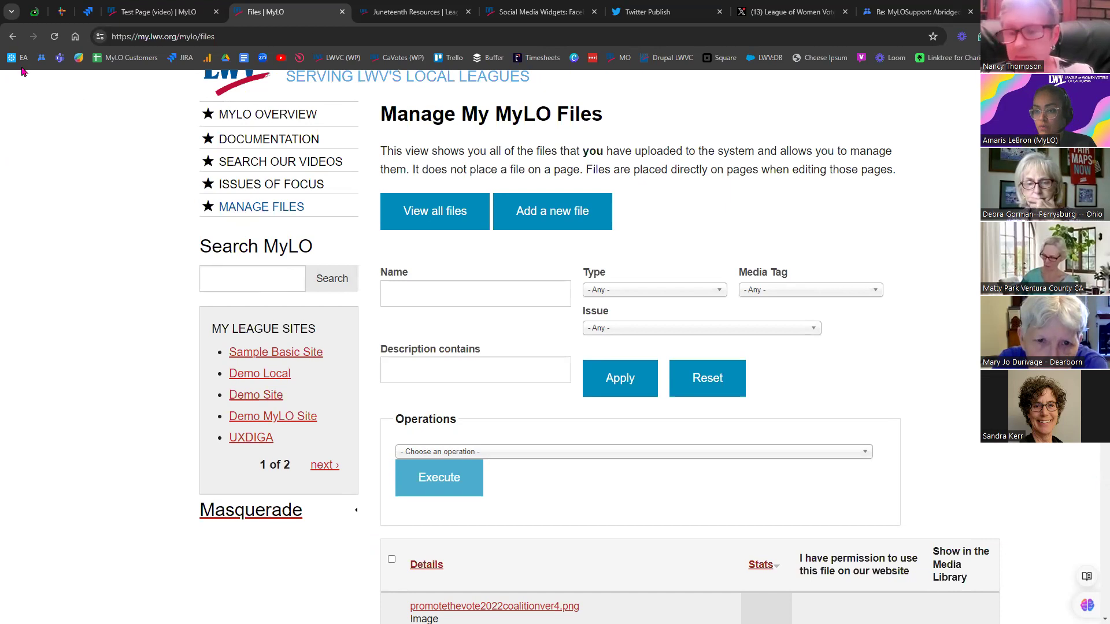
- Go back to the Demo Site, reopen Manage Files, and highlight "that you have uploaded" in the page's introduction
left_click(12, 36)
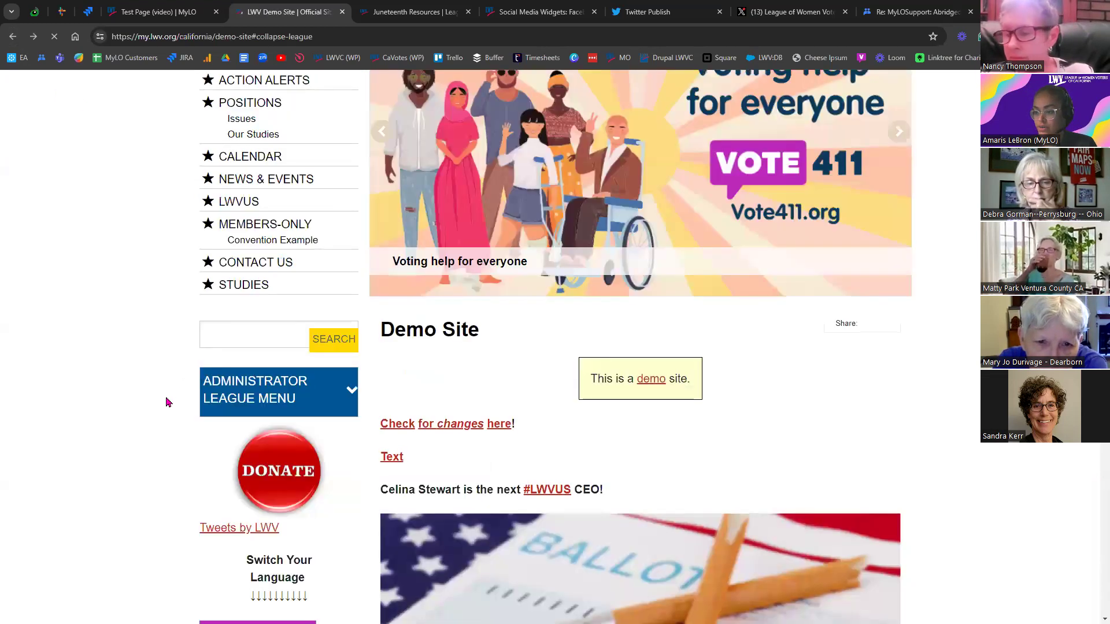
left_click(250, 398)
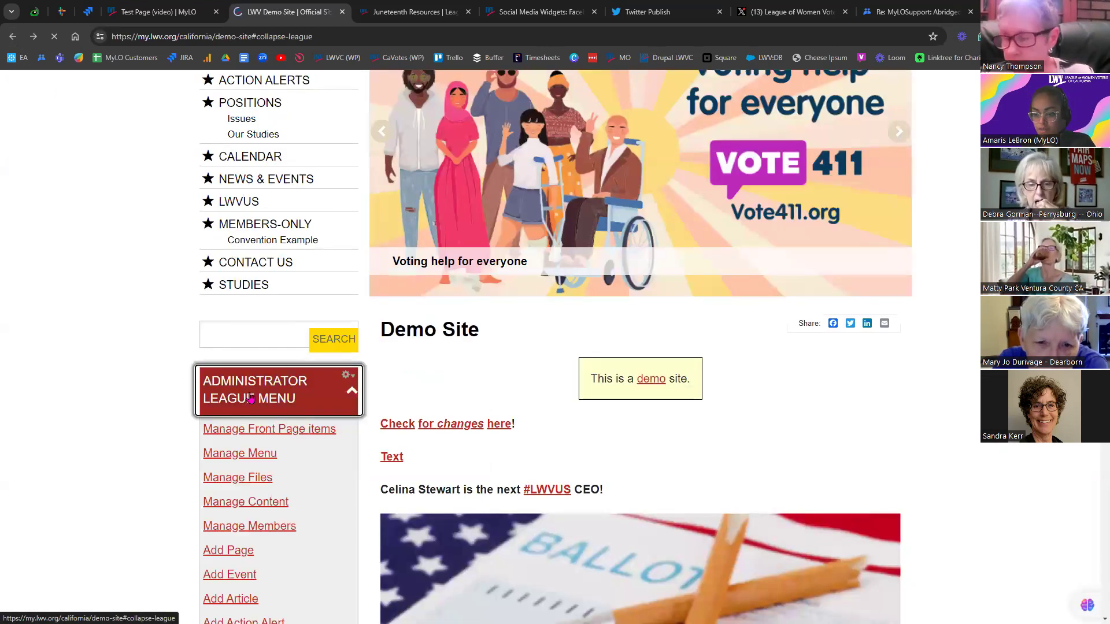
left_click(237, 484)
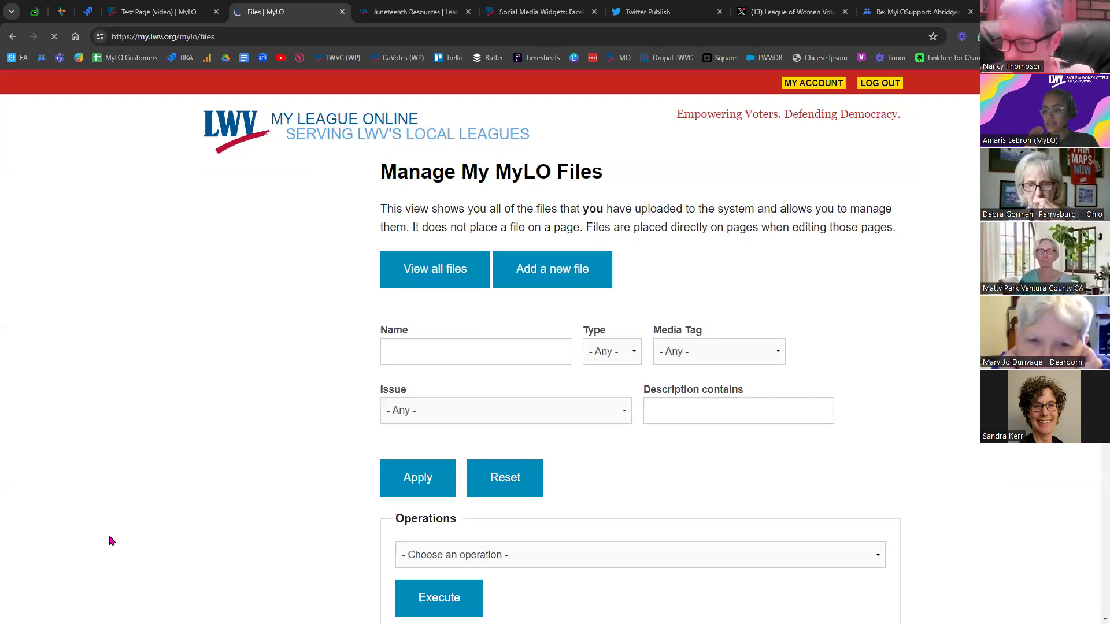
left_click_drag(560, 210, 685, 211)
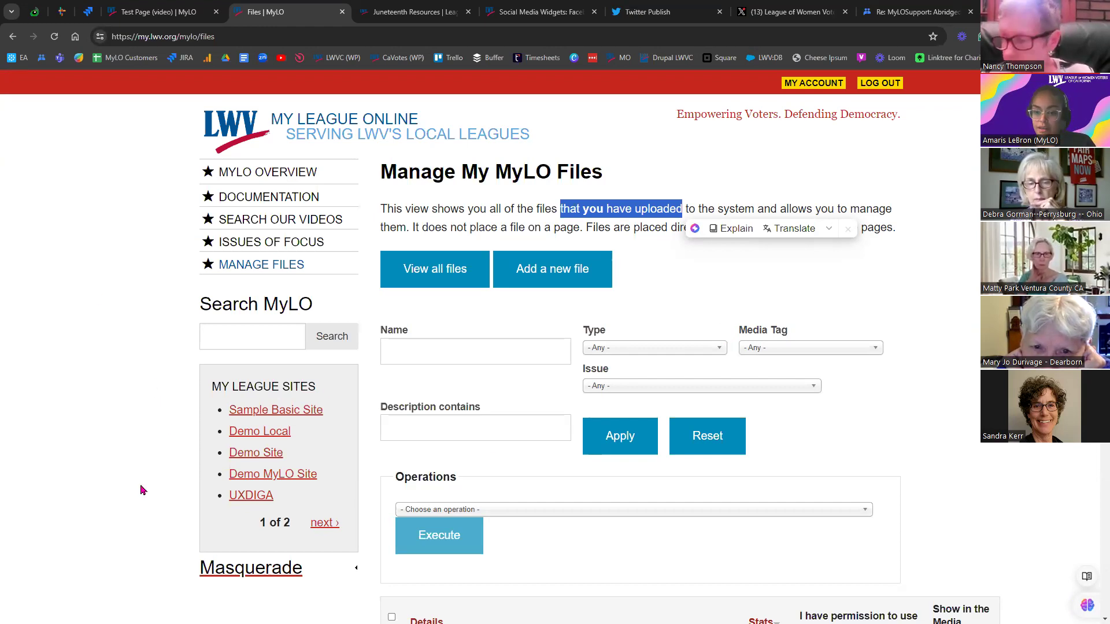
- Return to the Demo Site, open a new draft of Test Page (video) in its own tab, and find the Body field
left_click(257, 455)
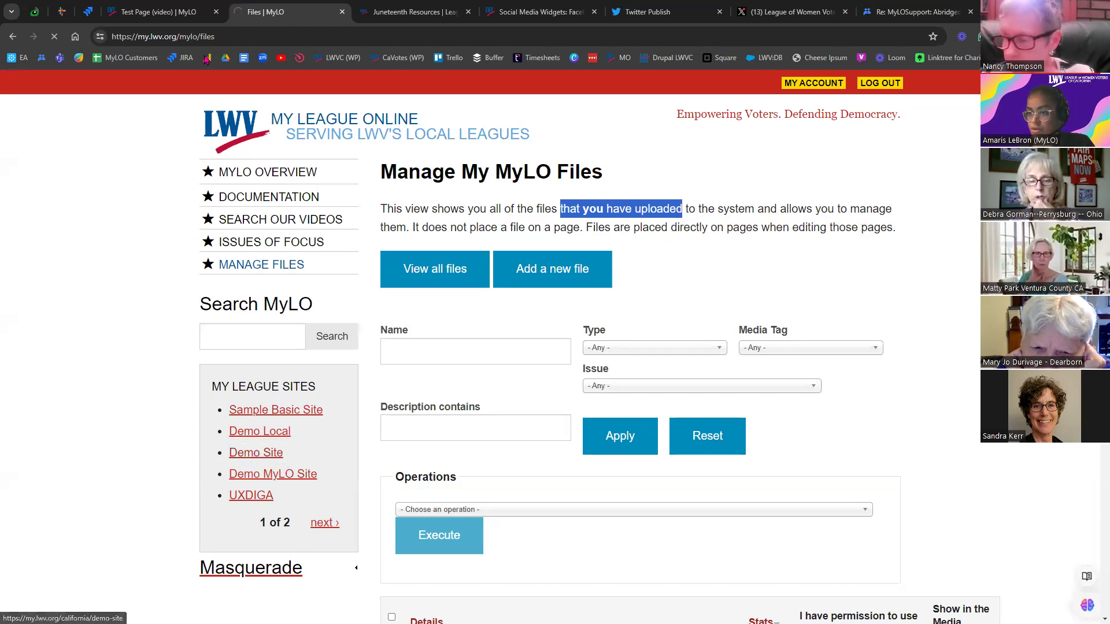
key("ctrl+shift+Tab")
scroll(610, 364, "up", 10)
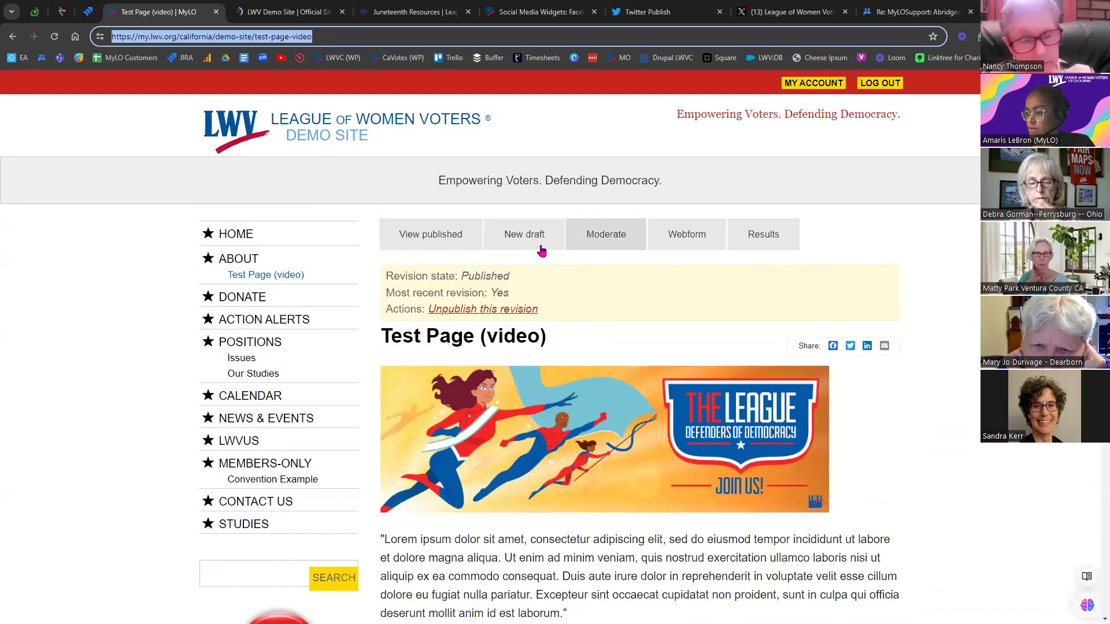
left_click(521, 246)
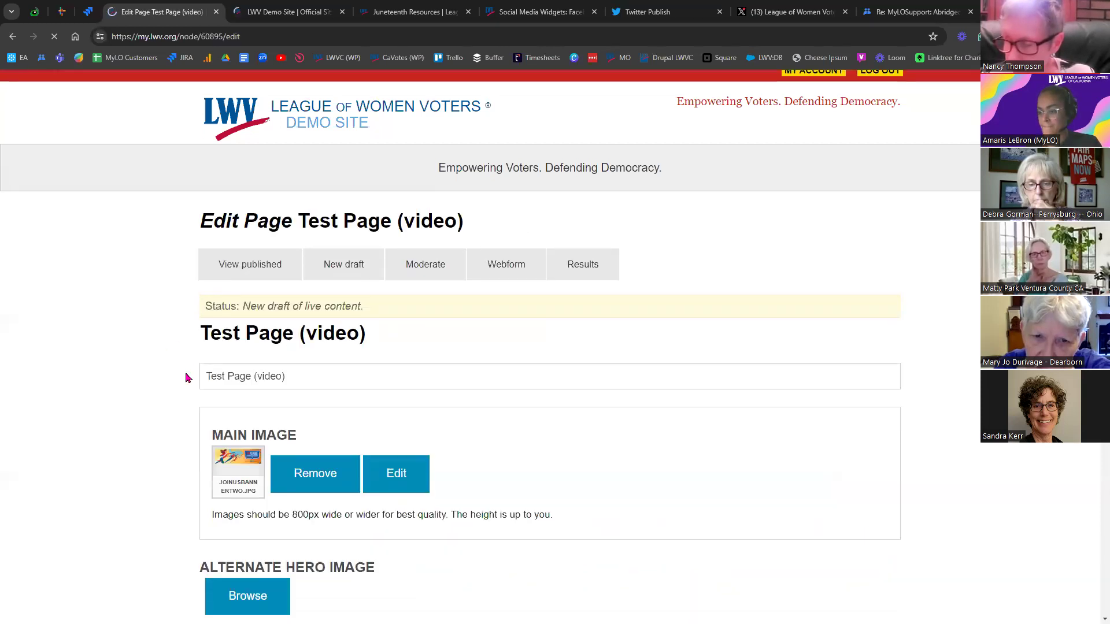
scroll(185, 378, "down", 8)
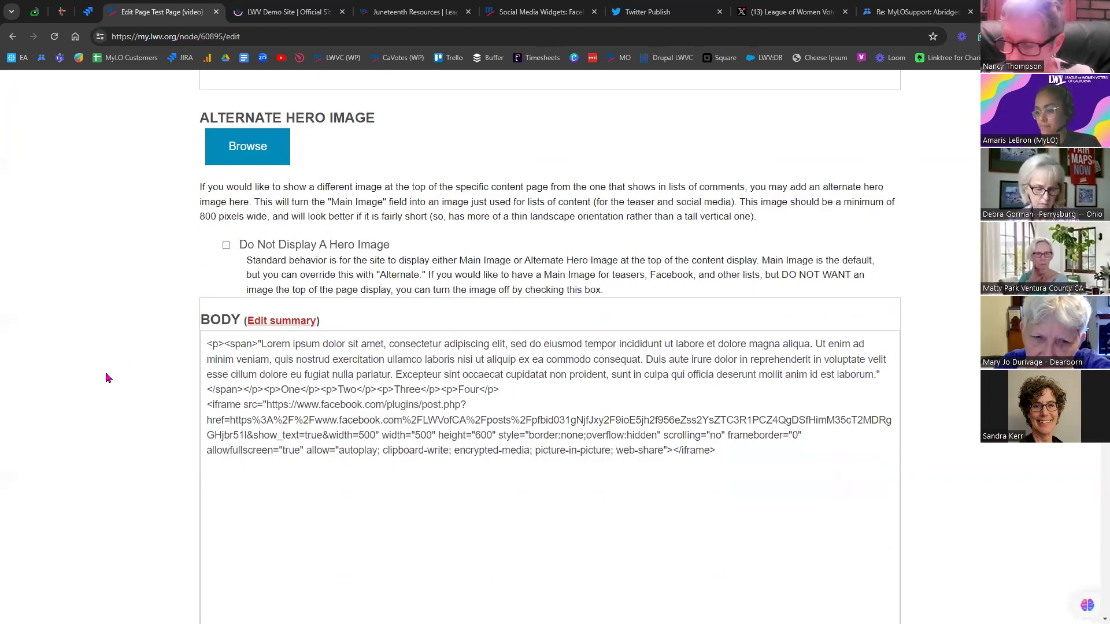
scroll(106, 376, "down", 2)
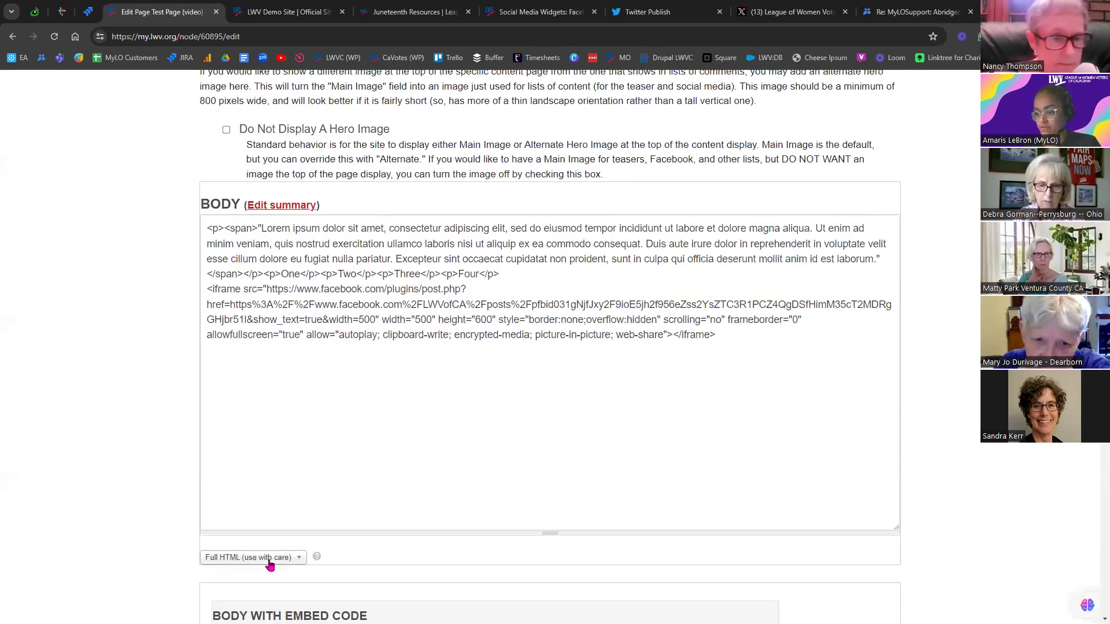
scroll(161, 485, "down", 1)
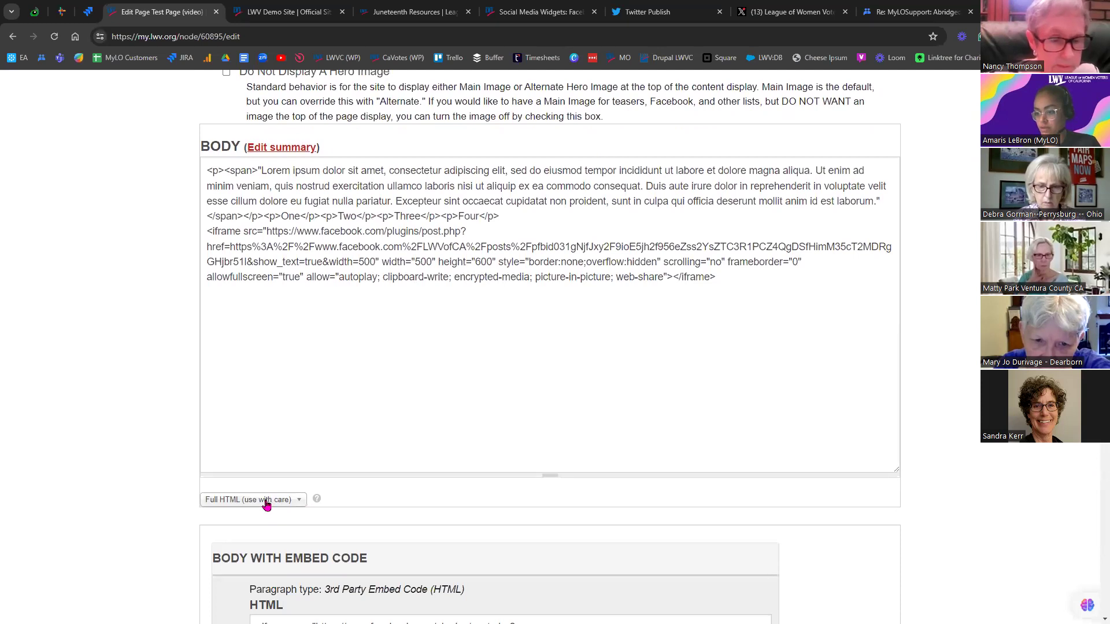
- Change the Body text format to WYSIWYG and open the media browser's My Leagues' Files from the editor
left_click(267, 504)
left_click(231, 535)
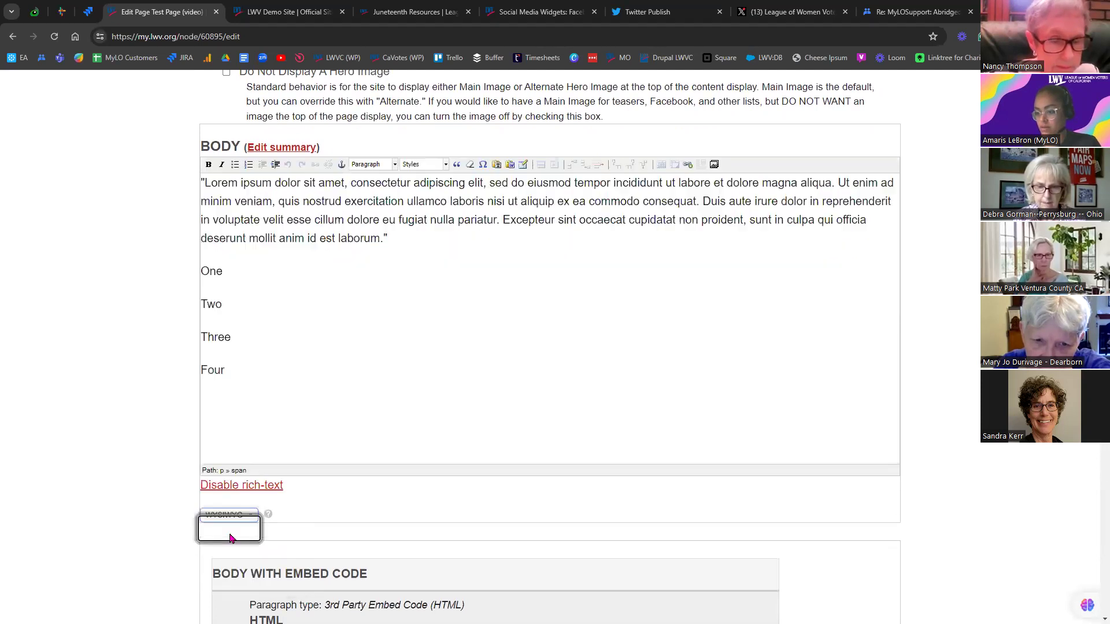
left_click(715, 166)
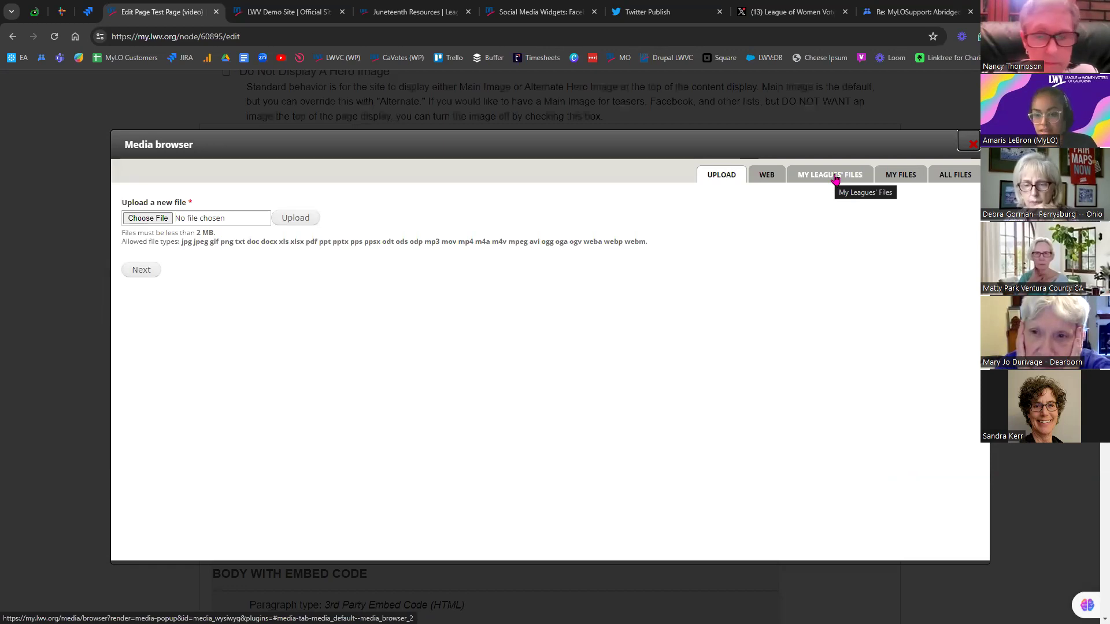
left_click(835, 177)
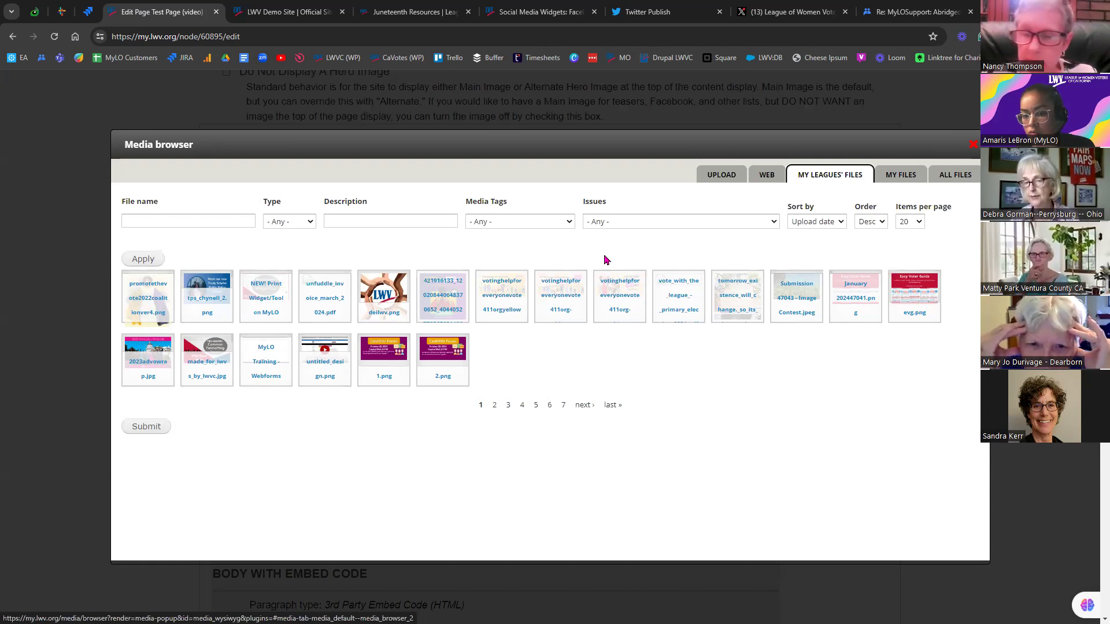
- Switch back to the Demo Site home page and open Manage Files from the Administrator League options
left_click(288, 11)
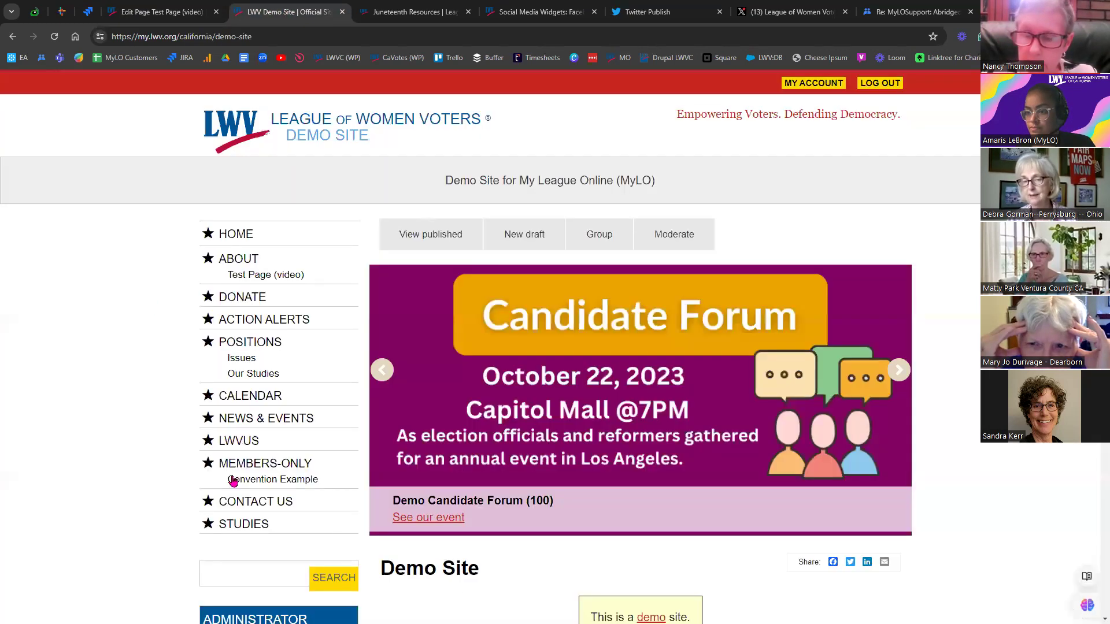
scroll(133, 399, "down", 4)
left_click(231, 405)
scroll(235, 324, "down", 3)
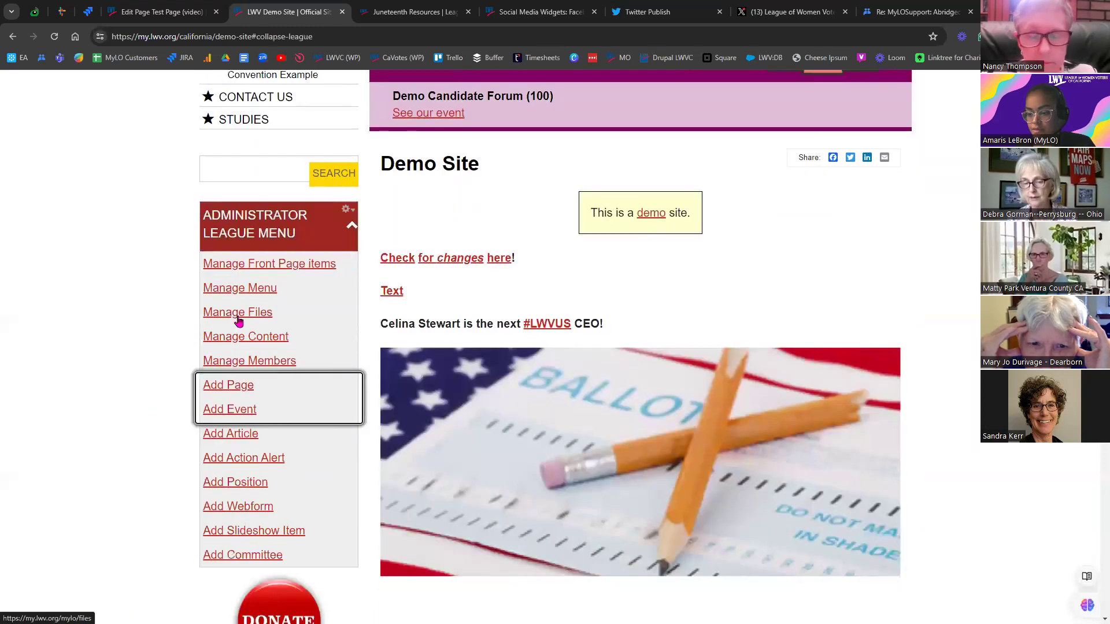
left_click(238, 317)
left_click(156, 402)
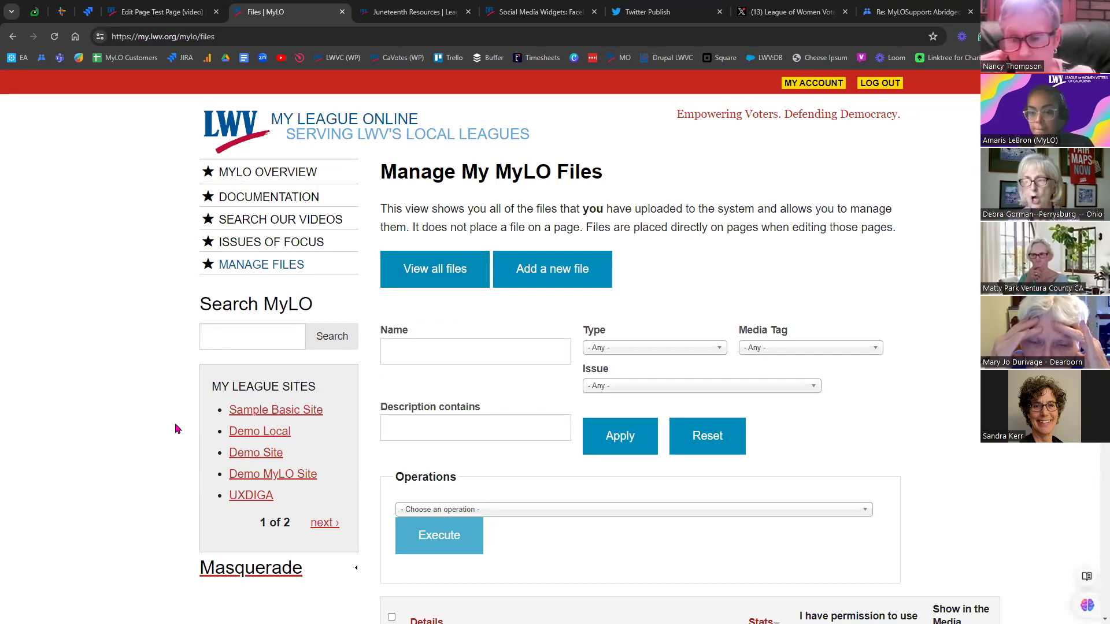
- Examine the personally uploaded files with their upload details, usage permission and Media Library sharing settings
scroll(173, 445, "down", 3)
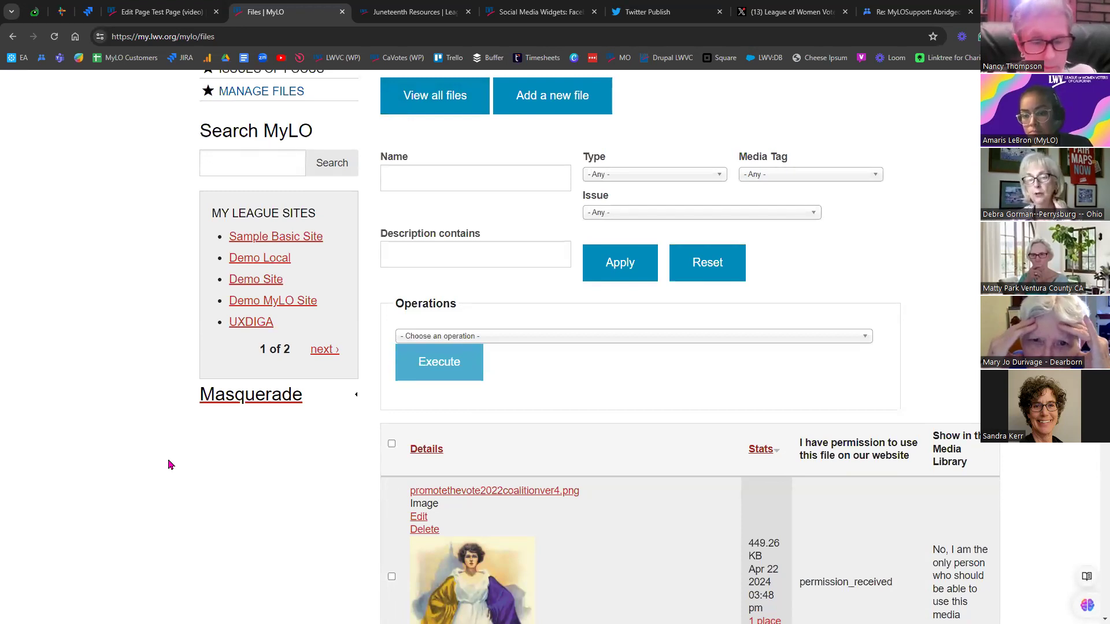
scroll(170, 466, "down", 1)
scroll(184, 466, "down", 1)
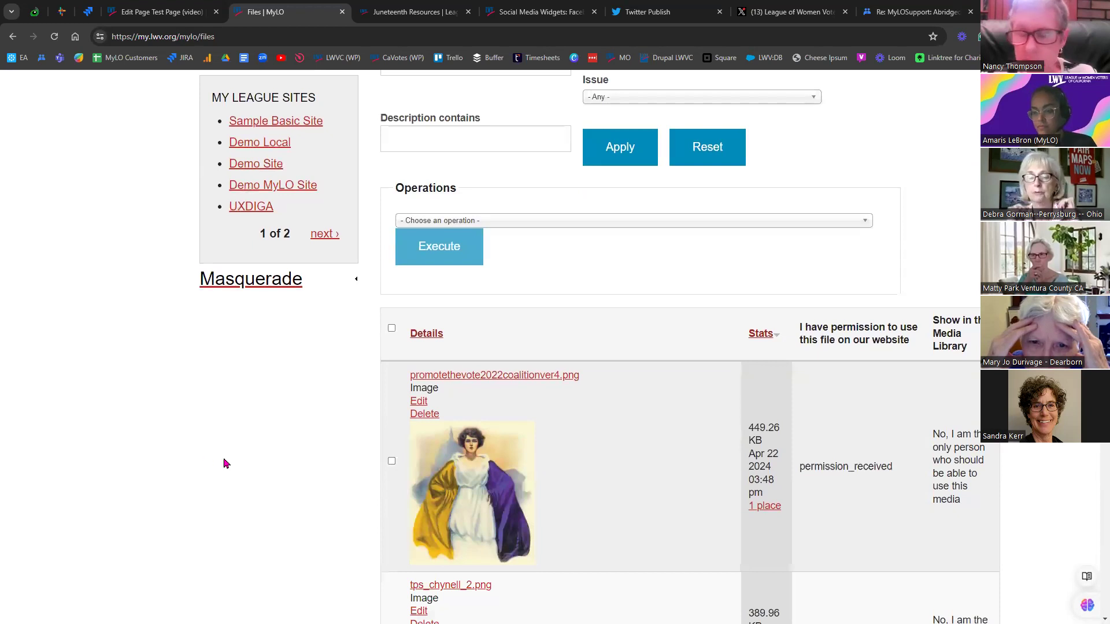
scroll(224, 463, "down", 3)
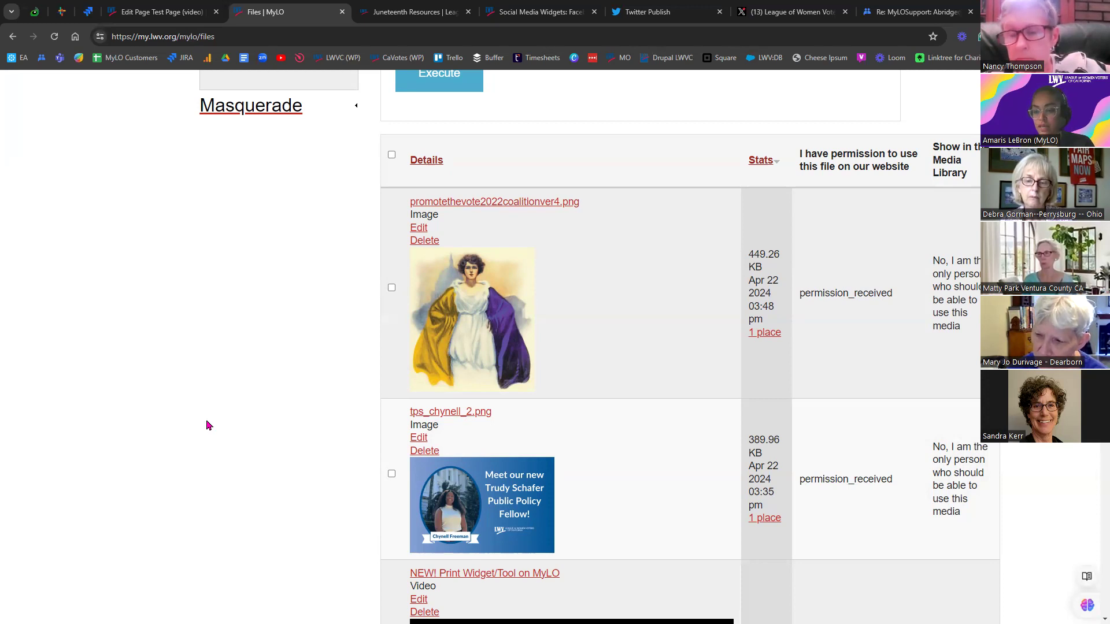
scroll(315, 488, "up", 5)
scroll(315, 489, "up", 3)
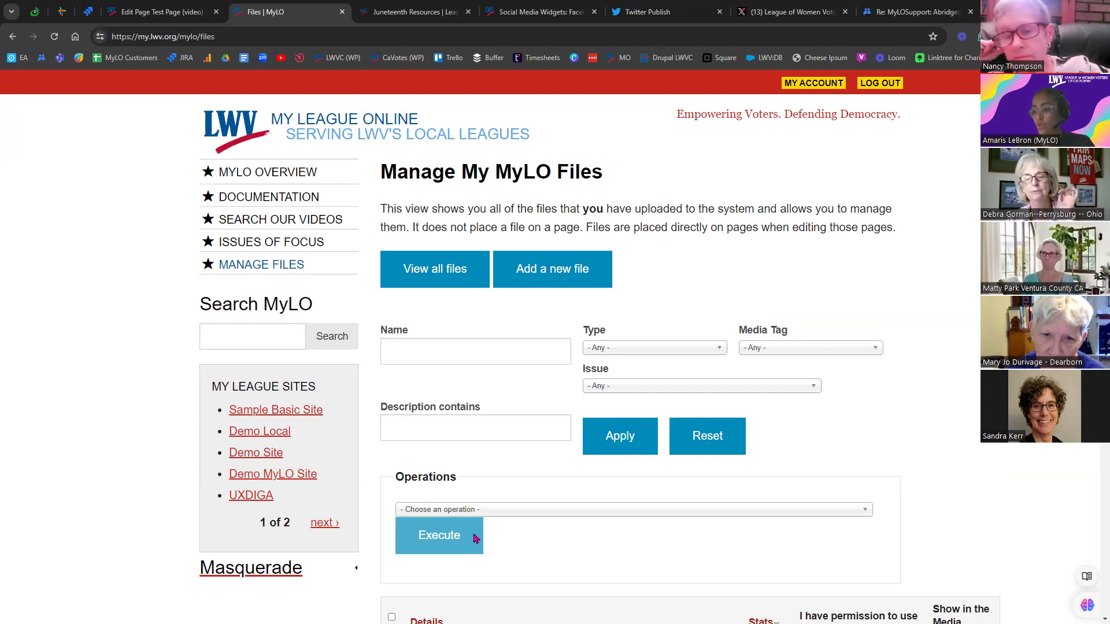
- Display all files in the MyLO system and look over the User filter and the listed files' authors
left_click(437, 282)
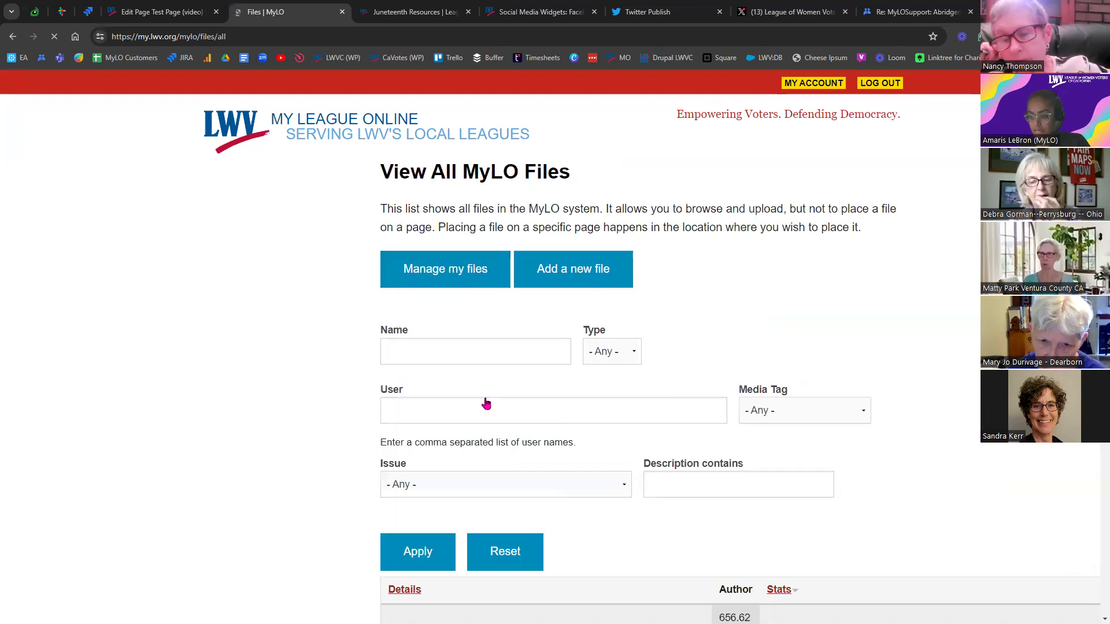
left_click(475, 414)
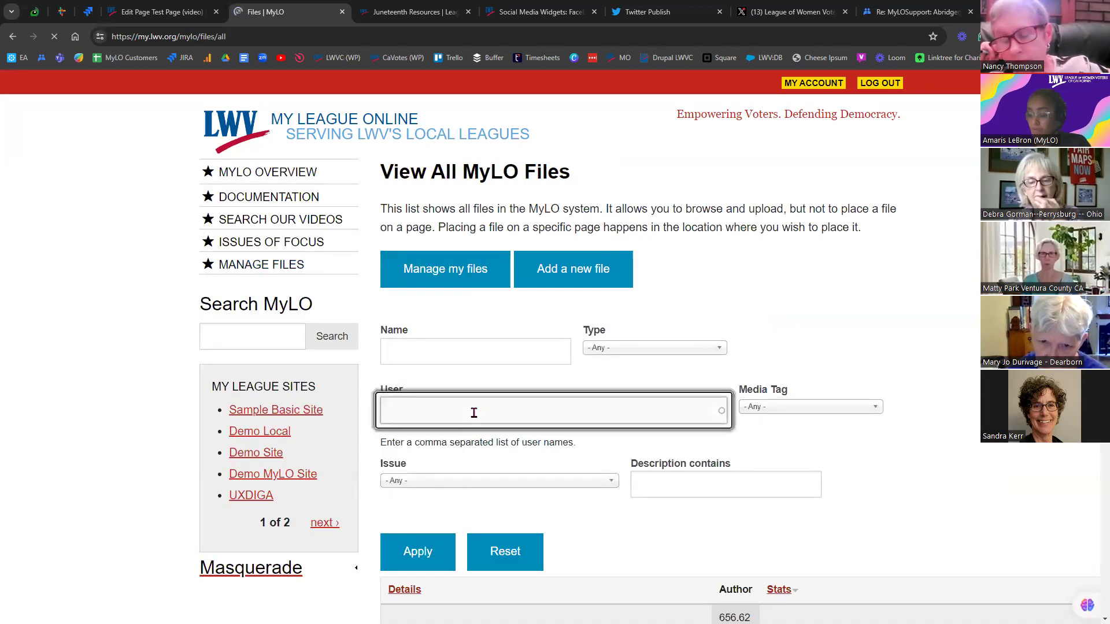
scroll(474, 413, "down", 5)
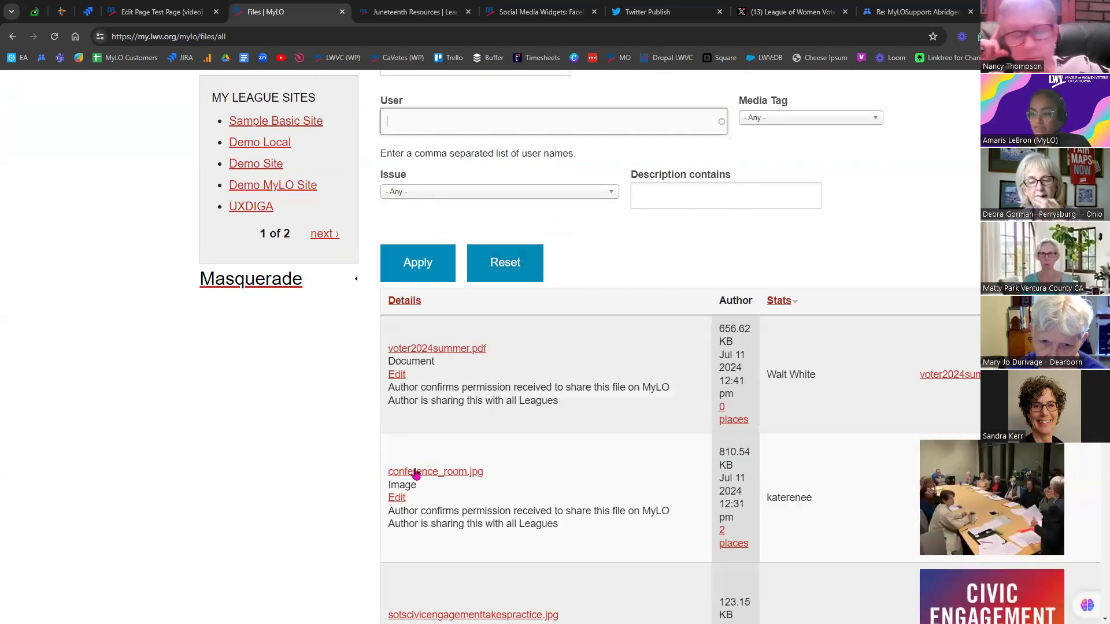
scroll(440, 477, "up", 3)
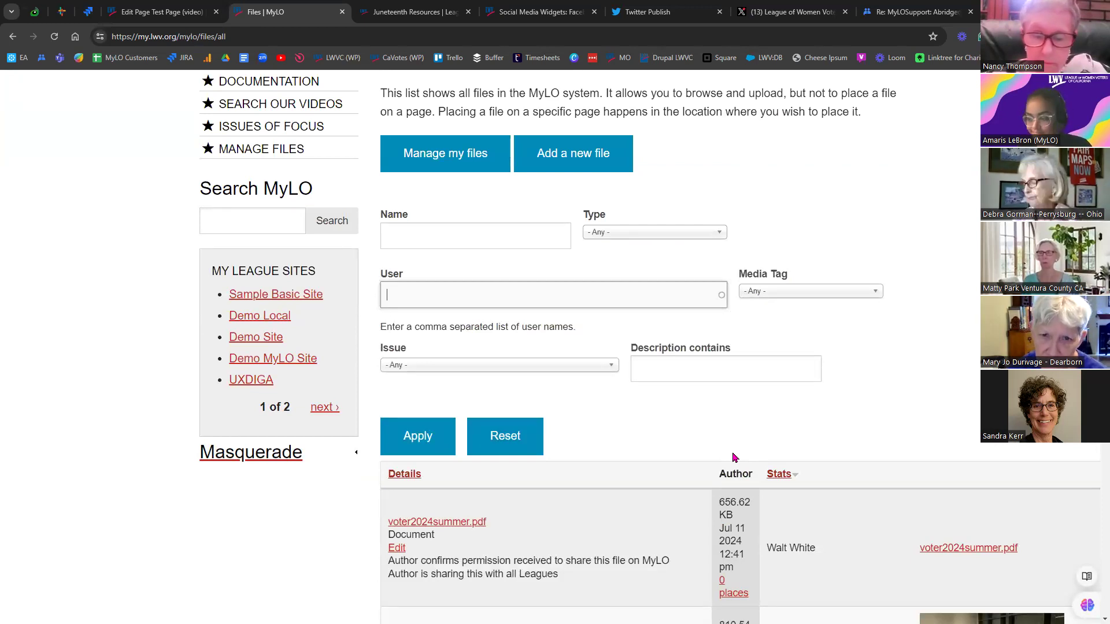
scroll(636, 458, "up", 2)
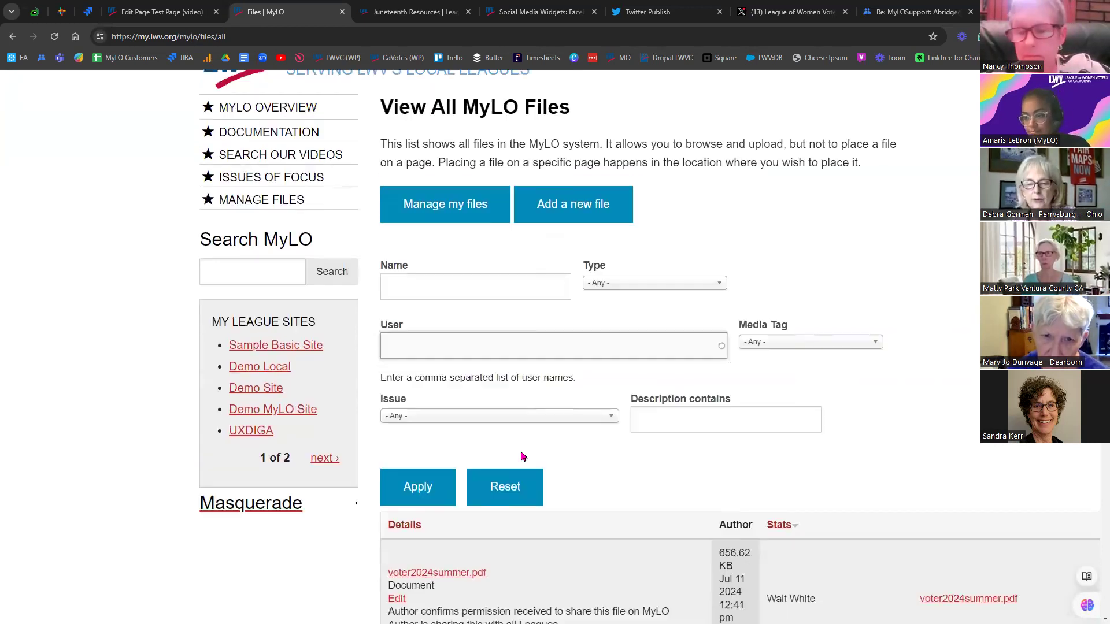
- Open Manage Files, and display My Files in the media browser on the Test Page edit form
left_click(255, 266)
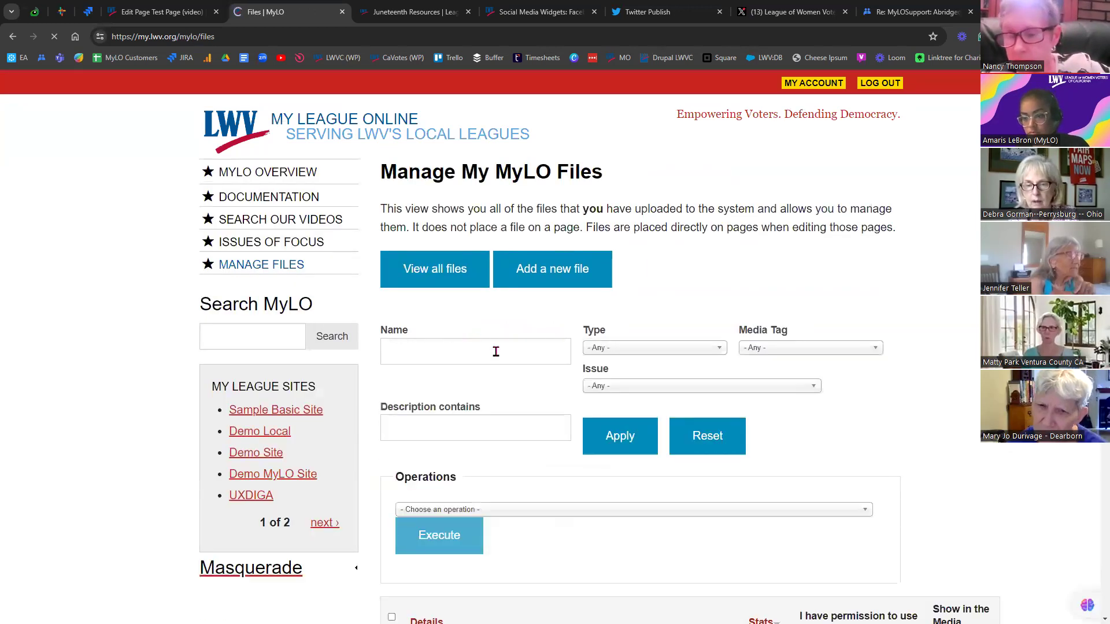
left_click(156, 12)
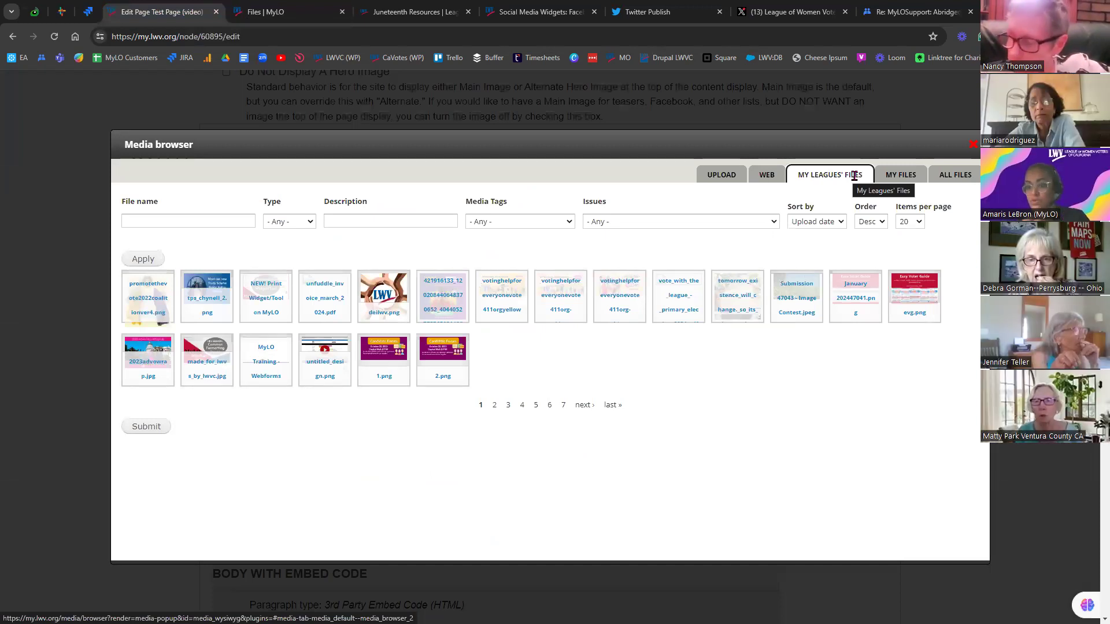
left_click(902, 174)
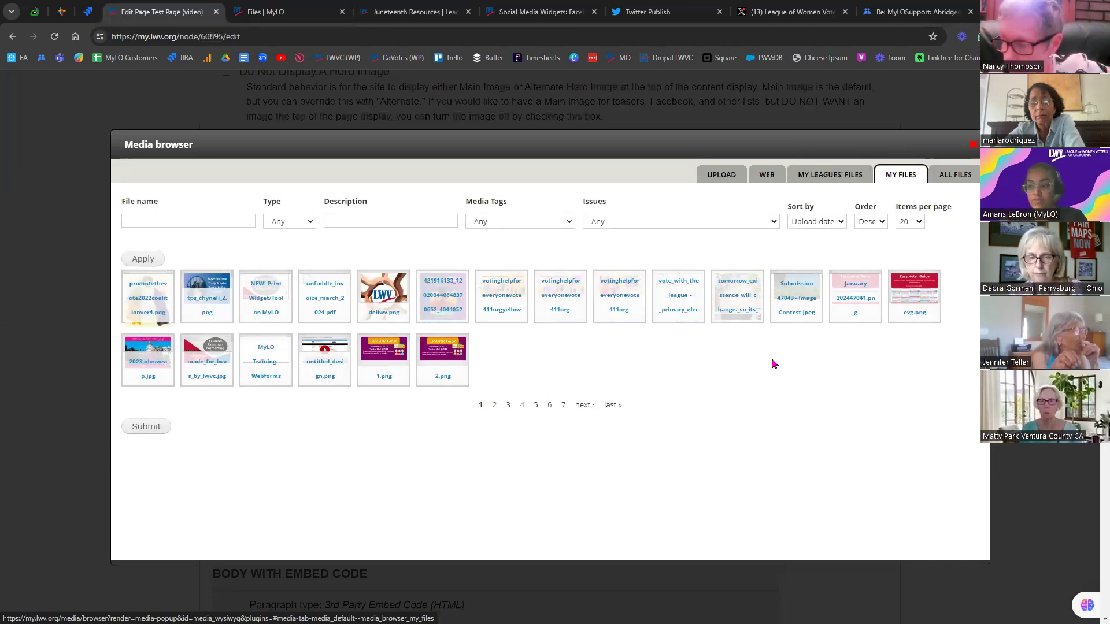
- Return to Manage My MyLO Files, highlight the page heading and look over the personally uploaded files
left_click(290, 8)
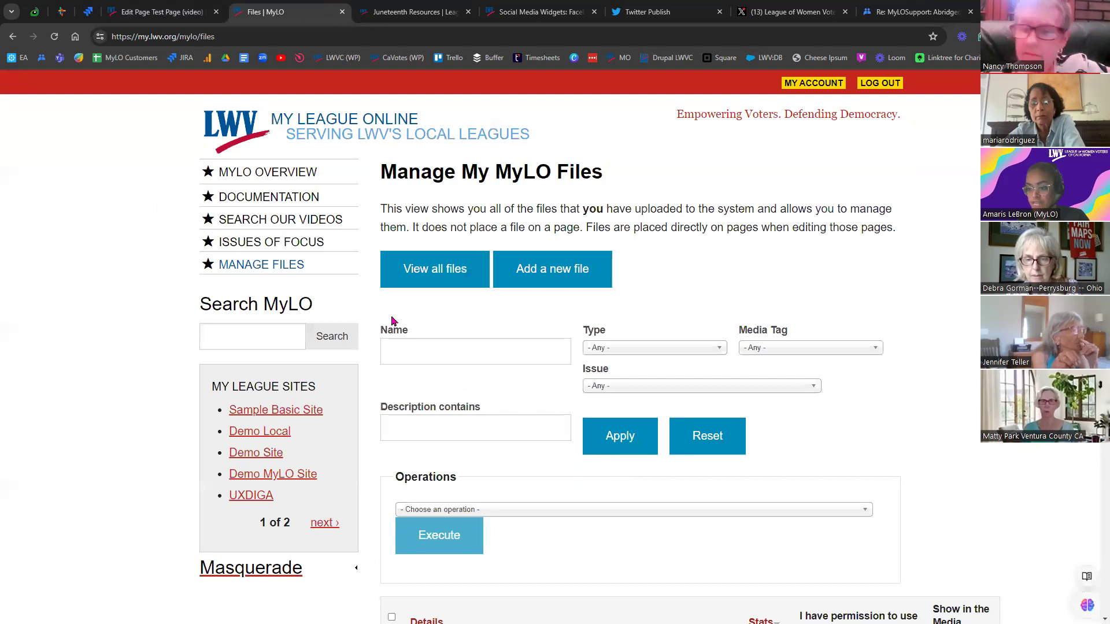
triple_click(573, 179)
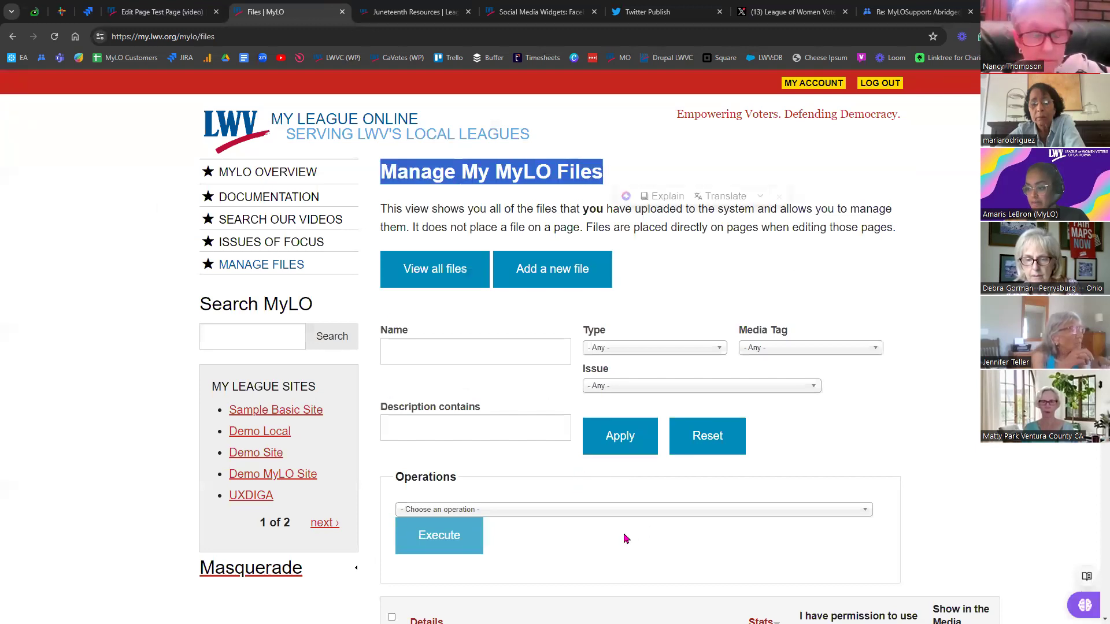
scroll(618, 551, "down", 13)
scroll(621, 555, "up", 5)
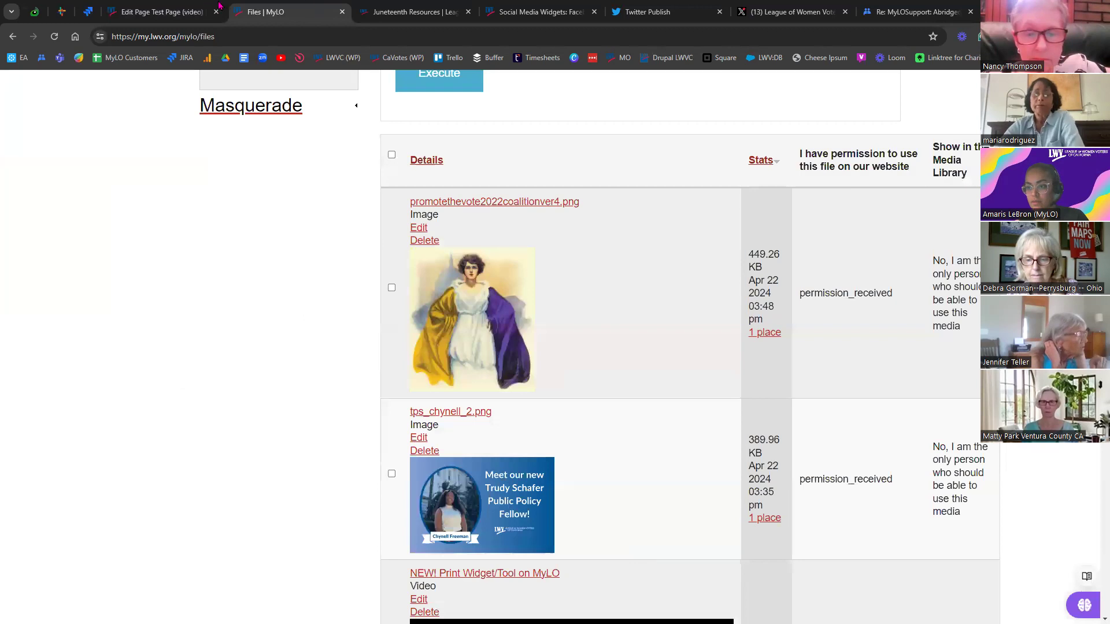
- Return to the Test Page's media browser and display My Leagues' Files
left_click(172, 10)
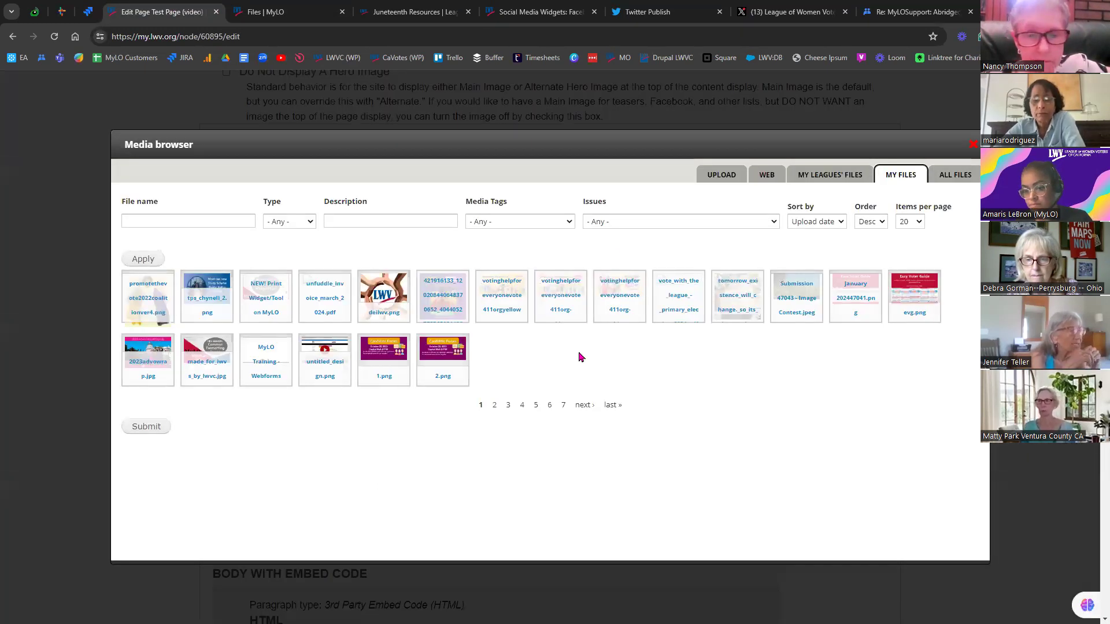
left_click(818, 175)
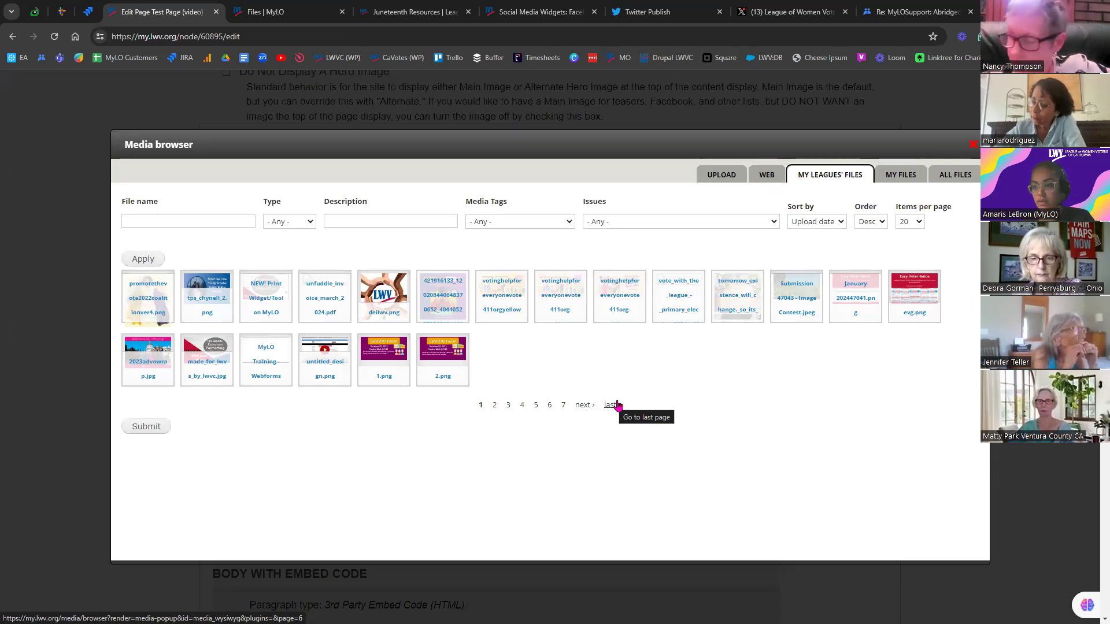
scroll(617, 405, "up", 1)
- Switch back to Manage My MyLO Files, display all MyLO files and look over the filters and first entries
left_click(282, 14)
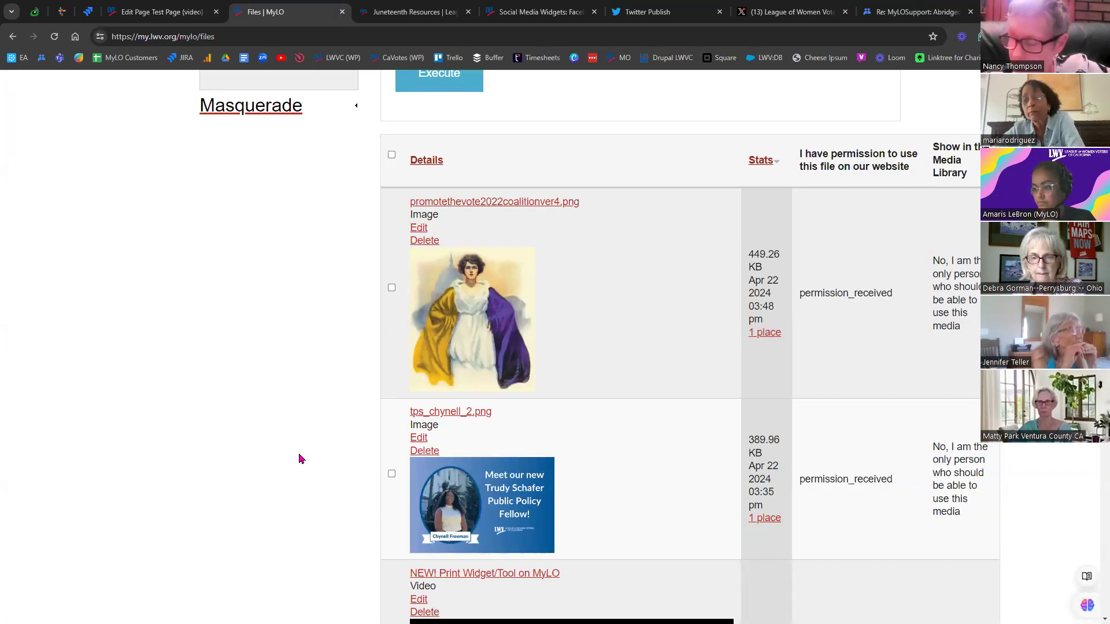
scroll(300, 459, "up", 5)
scroll(500, 204, "up", 1)
left_click(419, 169)
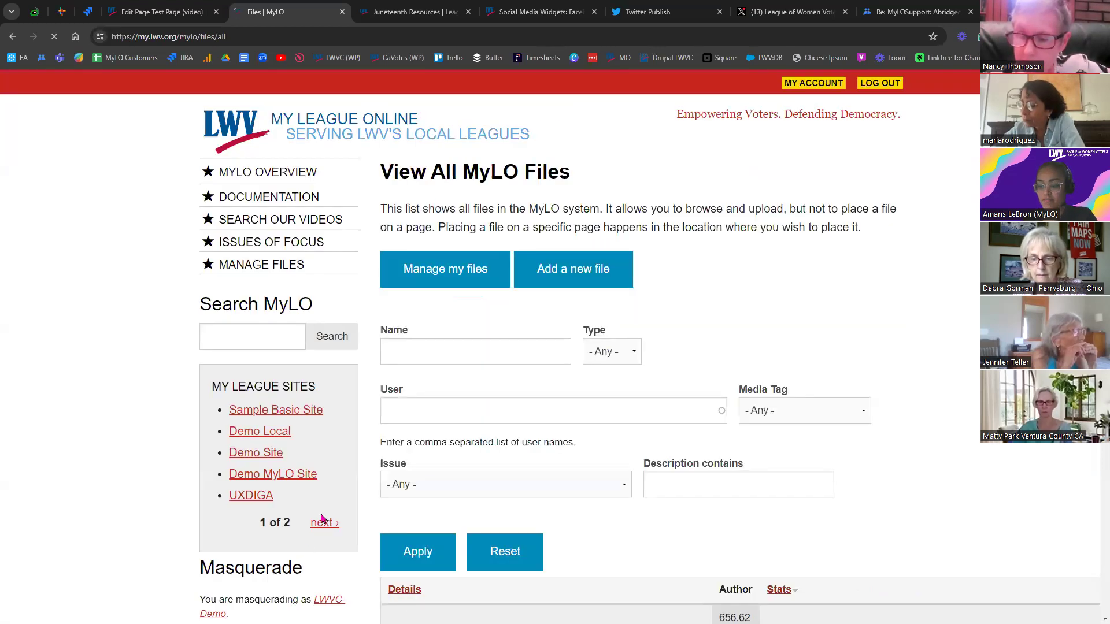
scroll(342, 503, "down", 5)
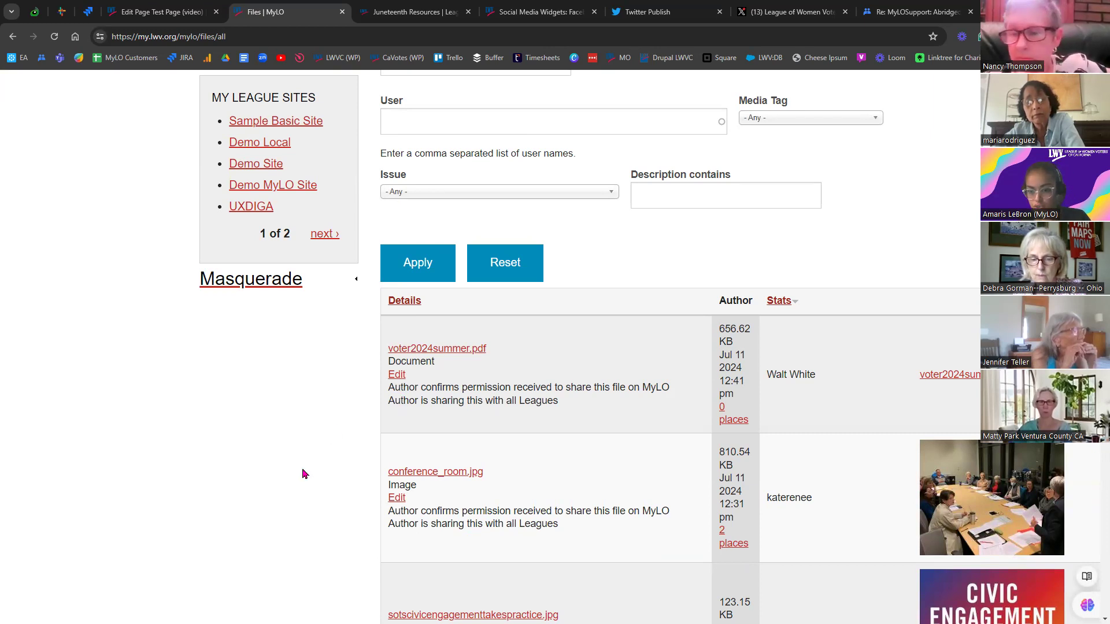
scroll(299, 481, "up", 4)
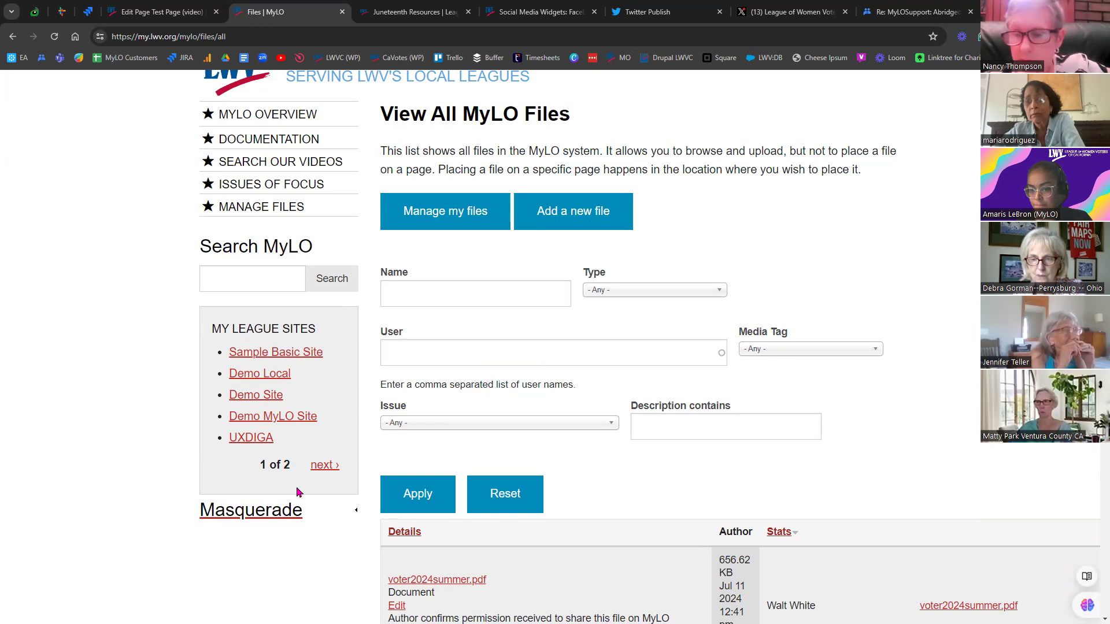
scroll(298, 492, "up", 1)
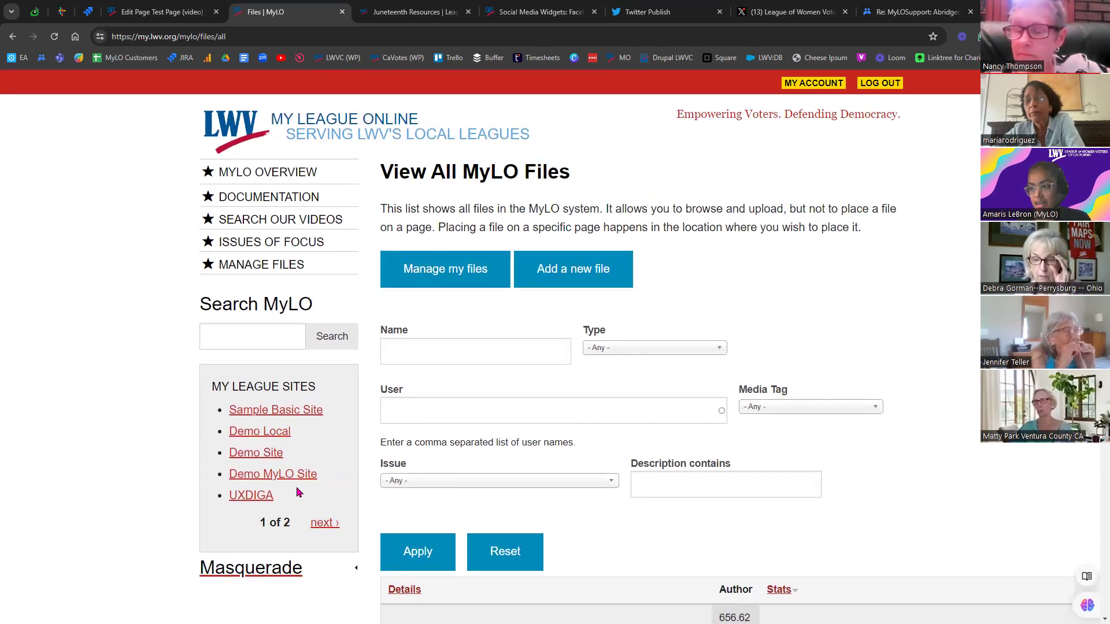
- Revisit the media browser briefly, and examine the View All MyLO Files list for authors, sharing permissions and Edit options
key("ctrl+shift+Tab")
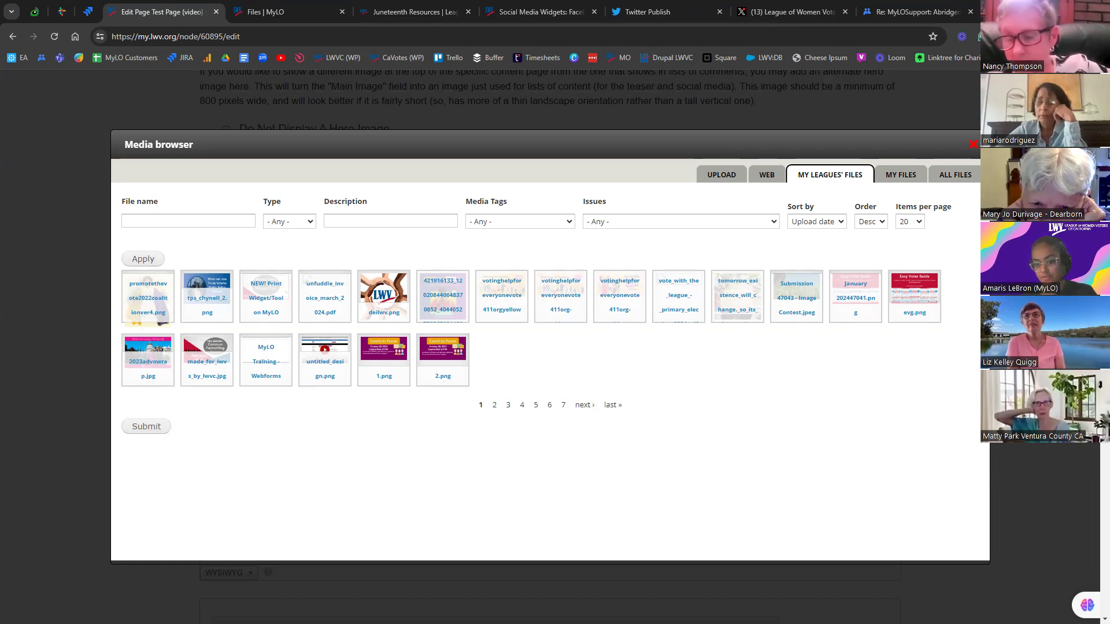
left_click(266, 12)
scroll(624, 341, "down", 8)
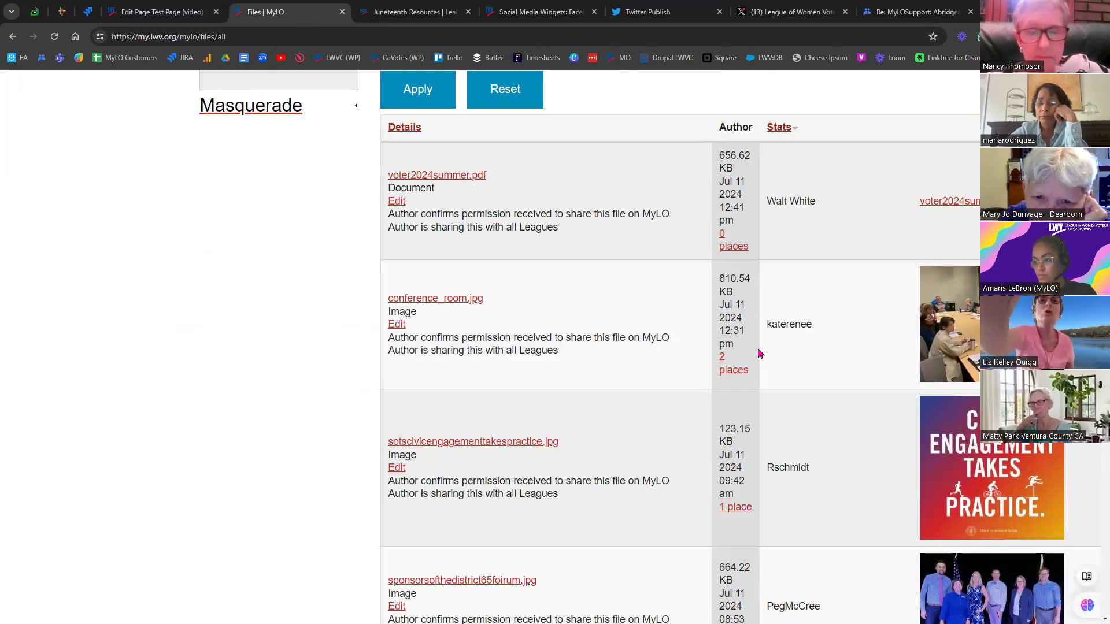
scroll(763, 377, "down", 4)
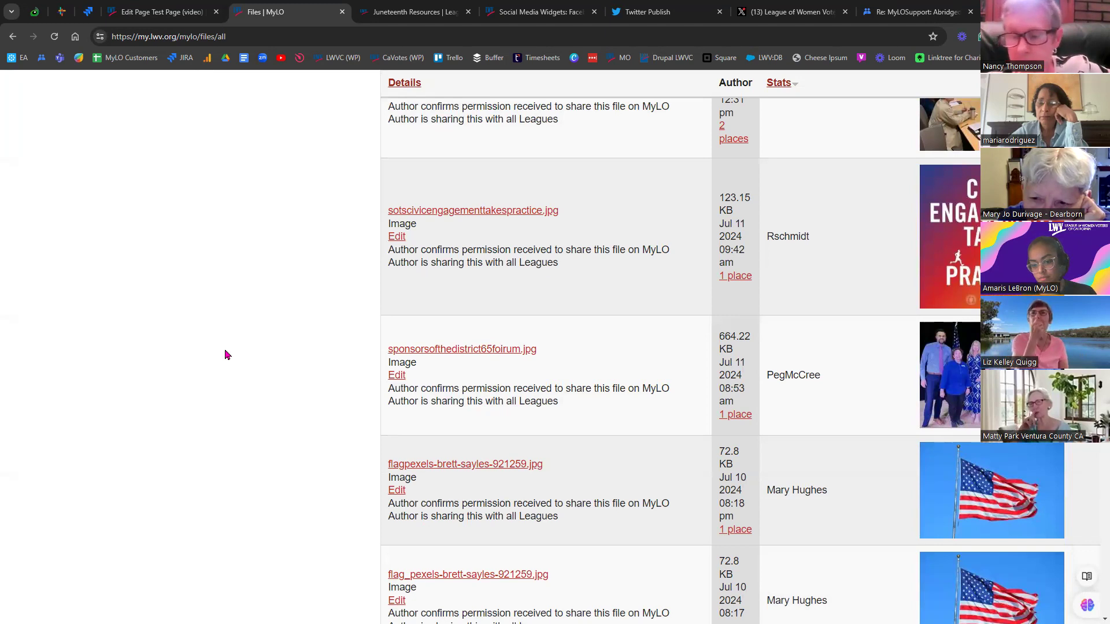
scroll(231, 352, "up", 4)
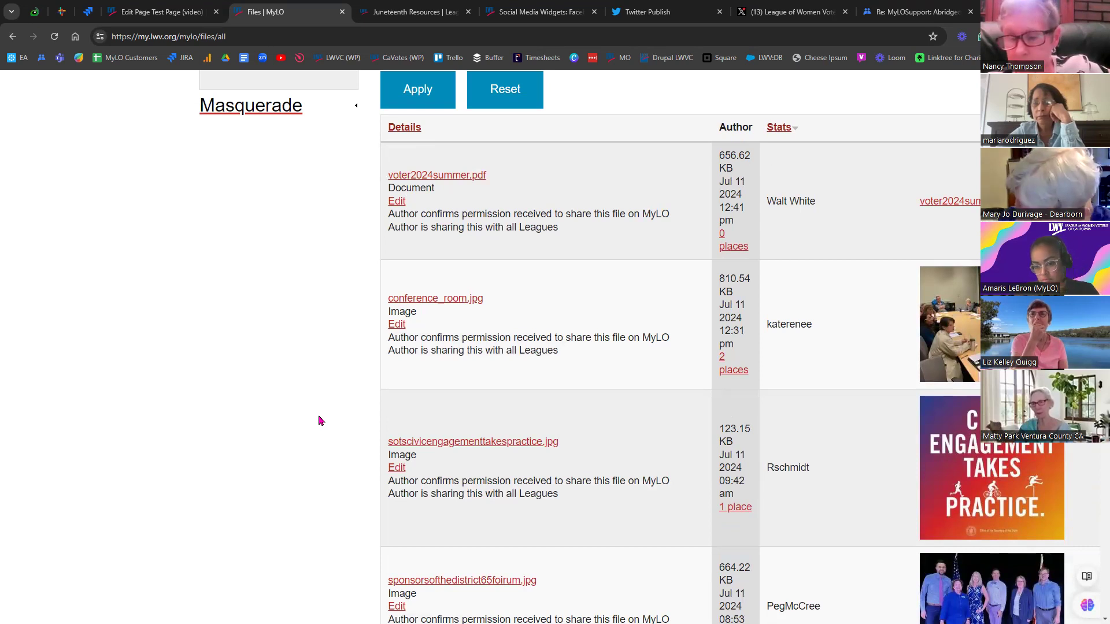
scroll(326, 421, "up", 2)
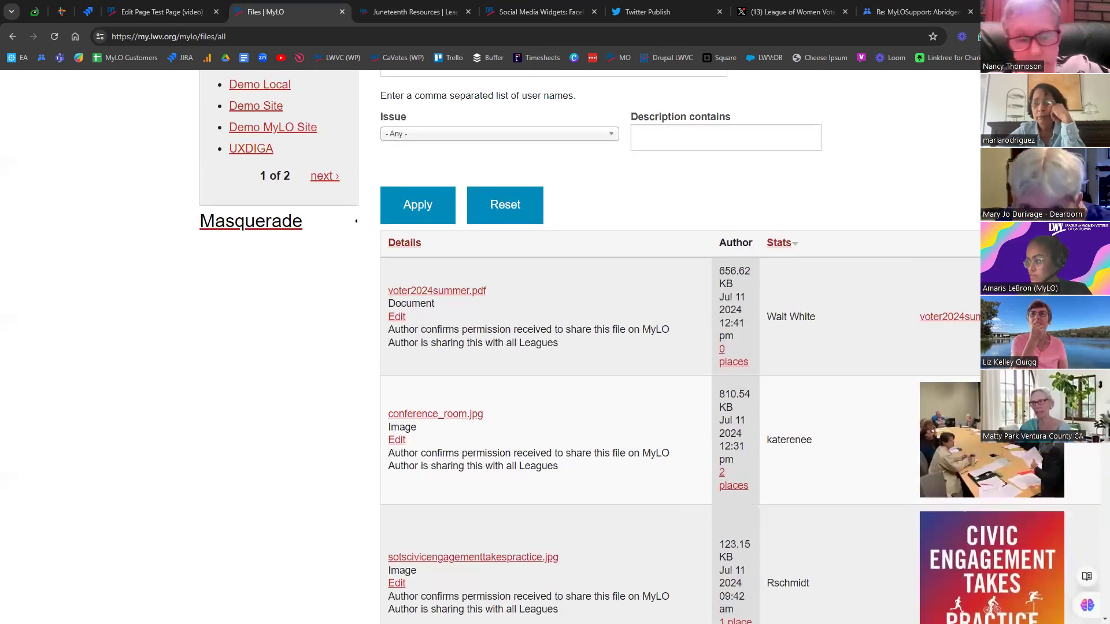
scroll(589, 347, "up", 6)
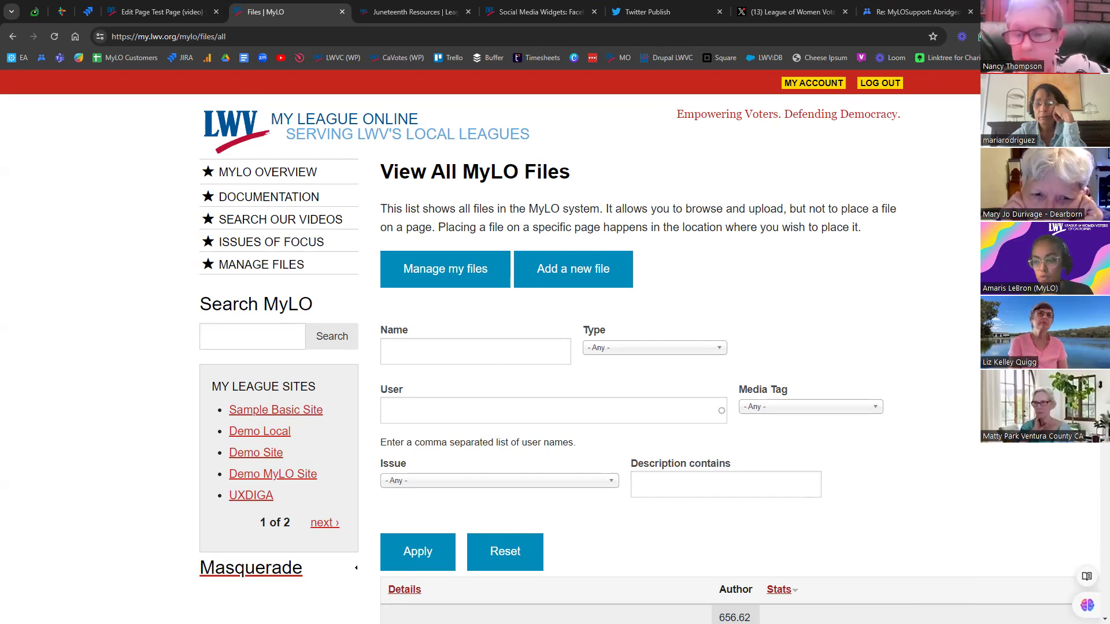
scroll(633, 352, "down", 8)
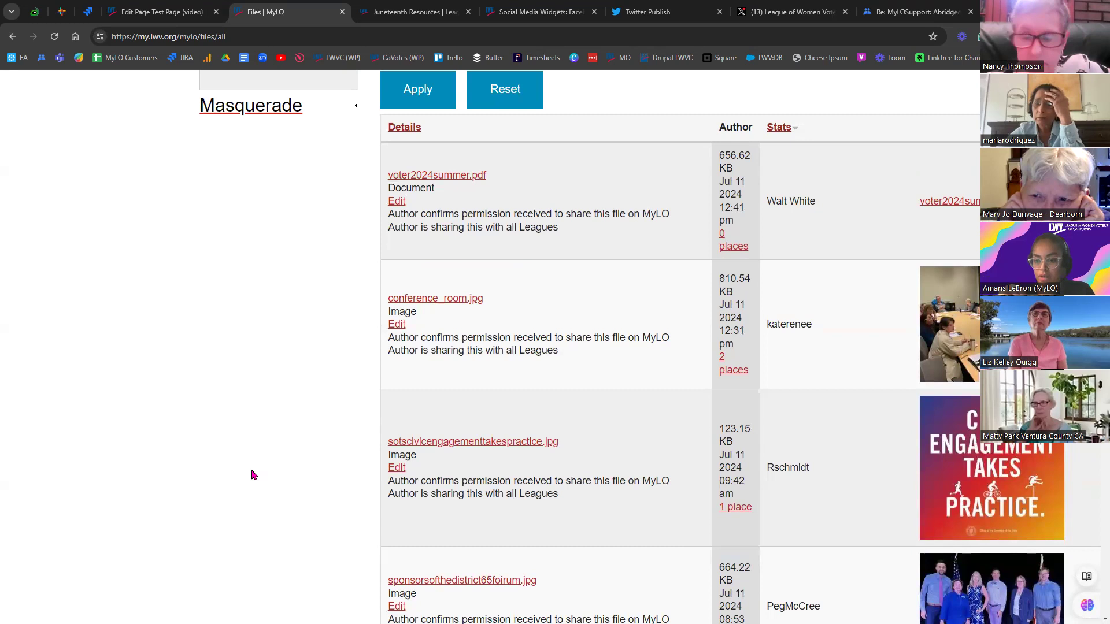
scroll(246, 468, "up", 1)
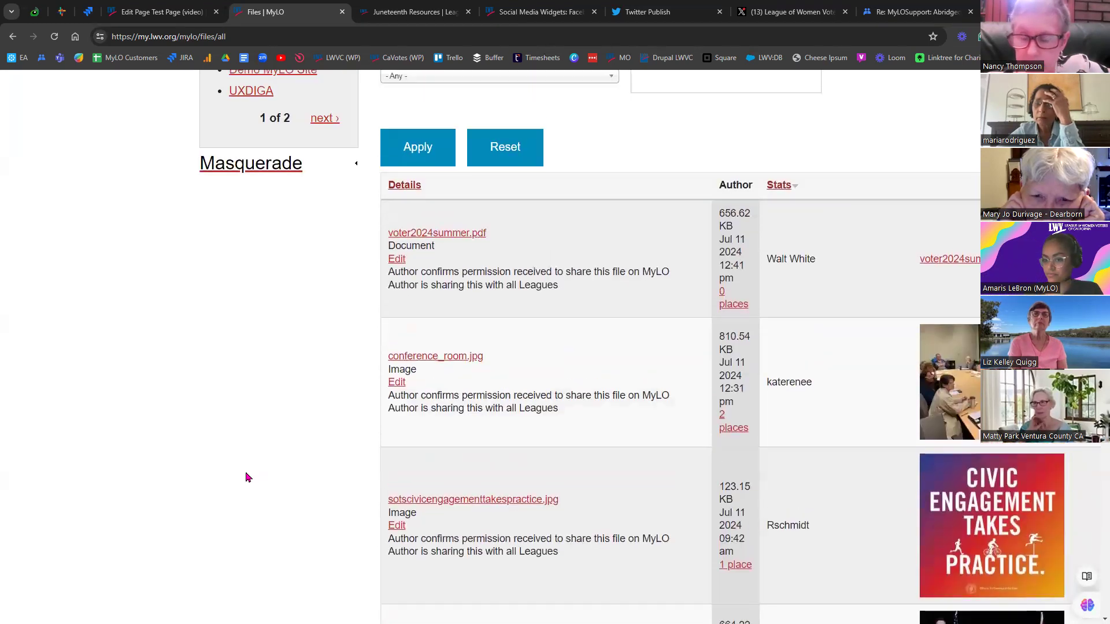
scroll(245, 477, "up", 2)
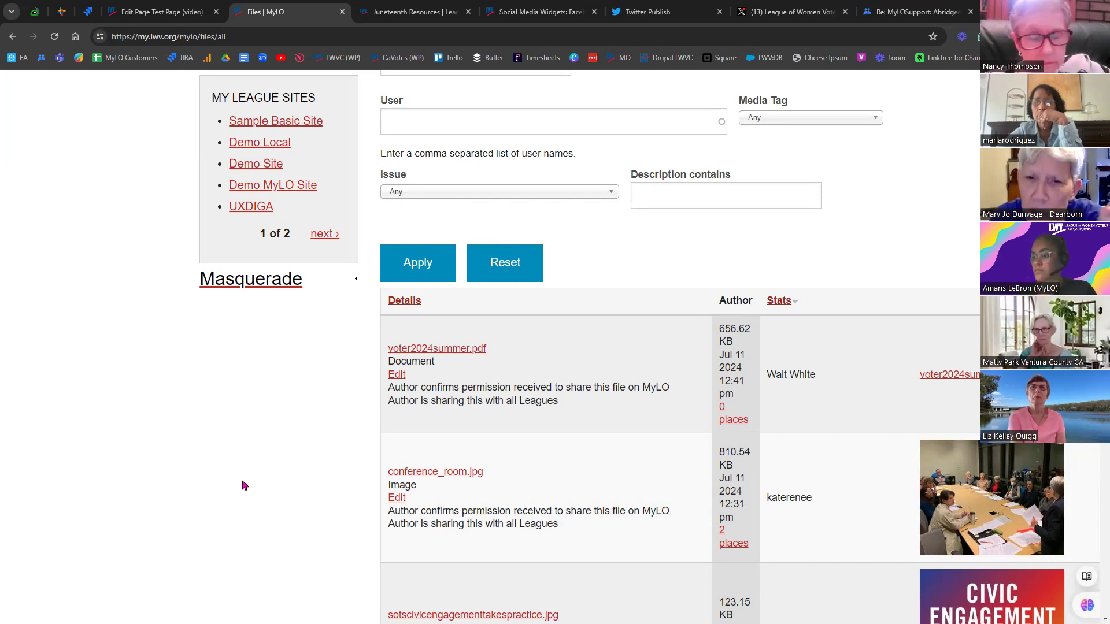
scroll(370, 211, "up", 5)
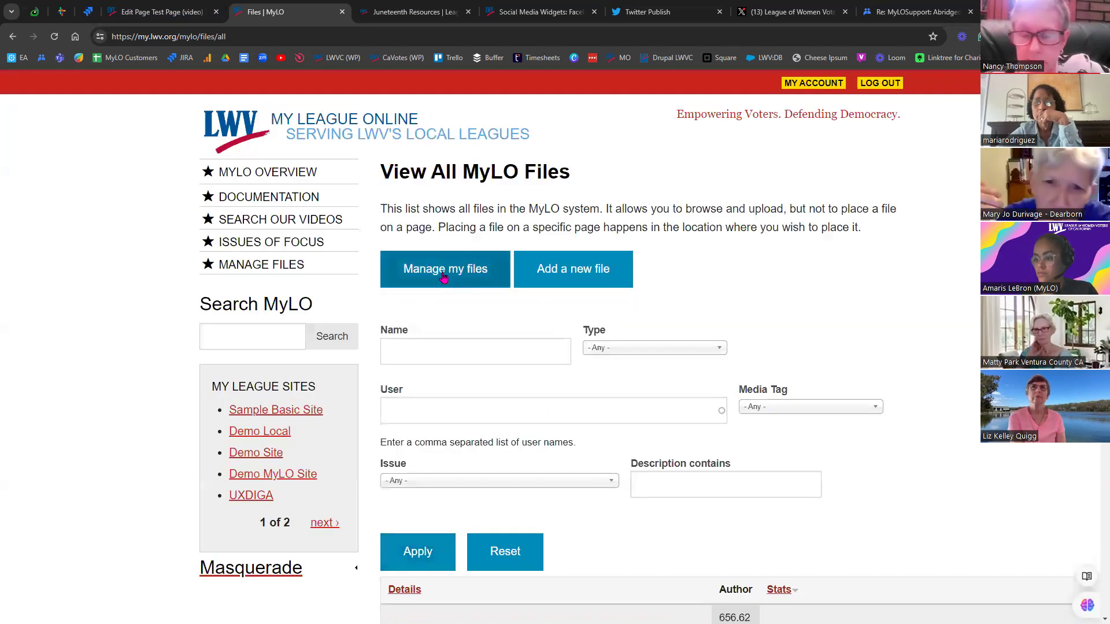
- Open Manage Files and examine the whole list of personal uploads, including the Edit and Delete options and usage places
left_click(250, 271)
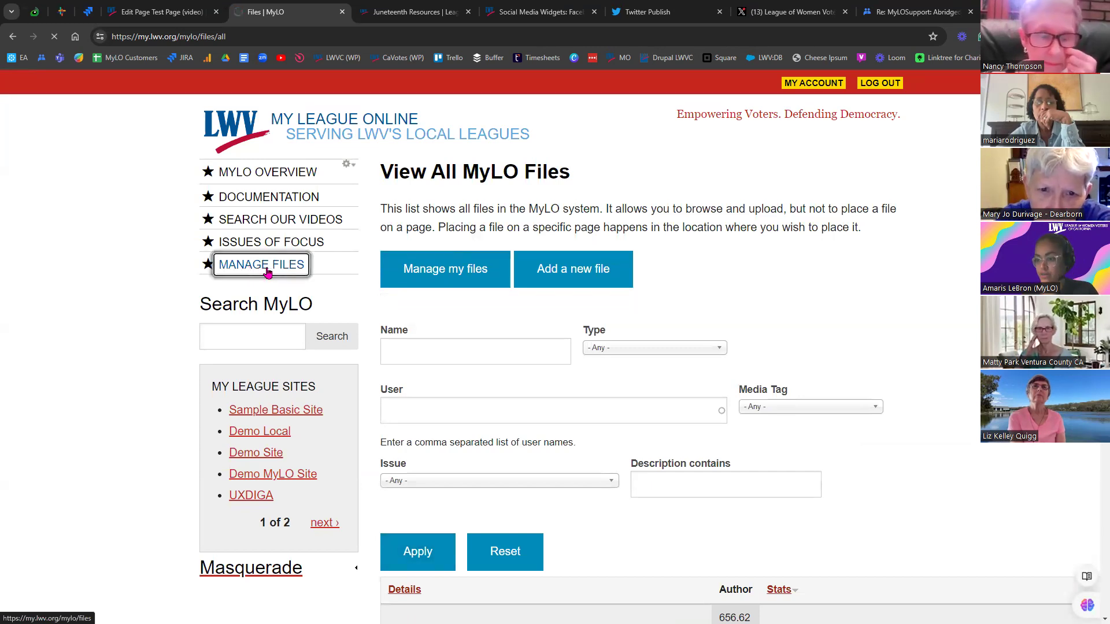
scroll(622, 379, "down", 2)
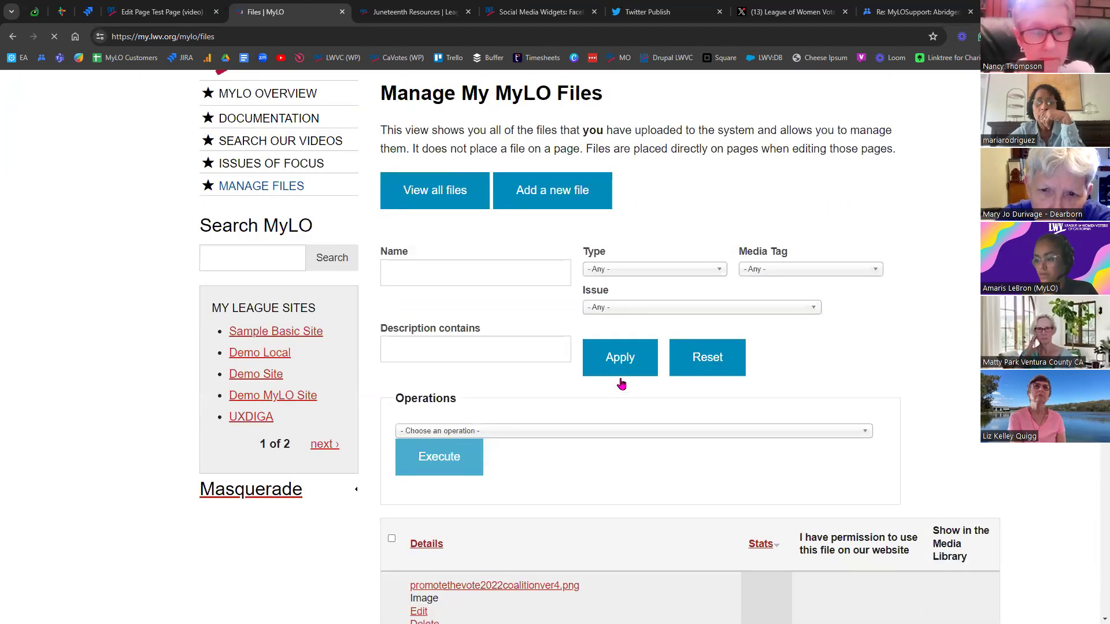
scroll(622, 384, "down", 5)
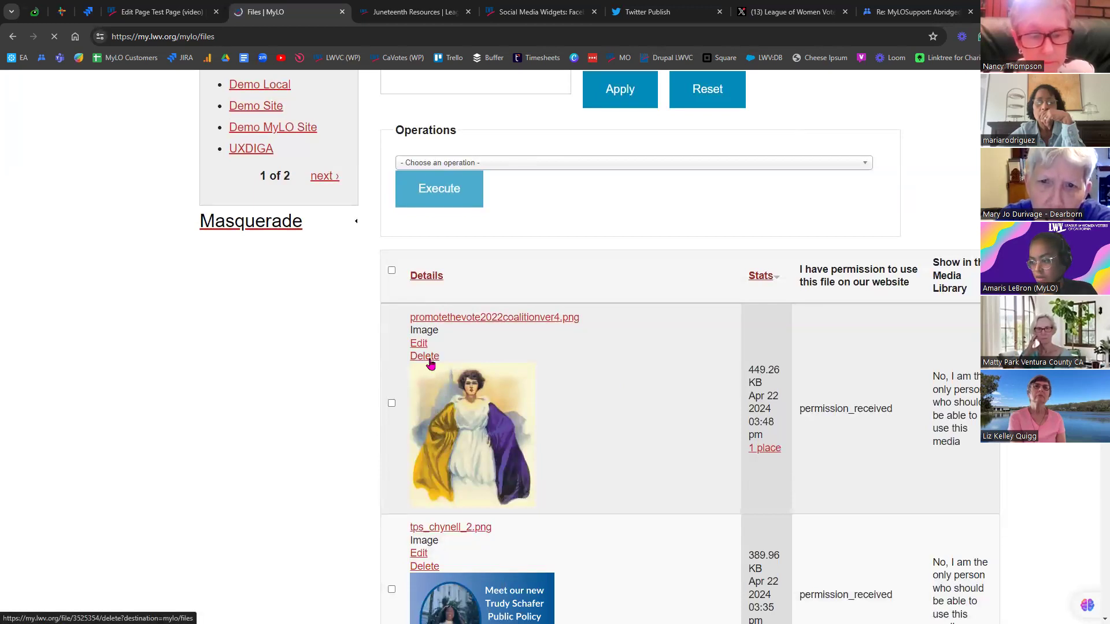
scroll(351, 396, "down", 2)
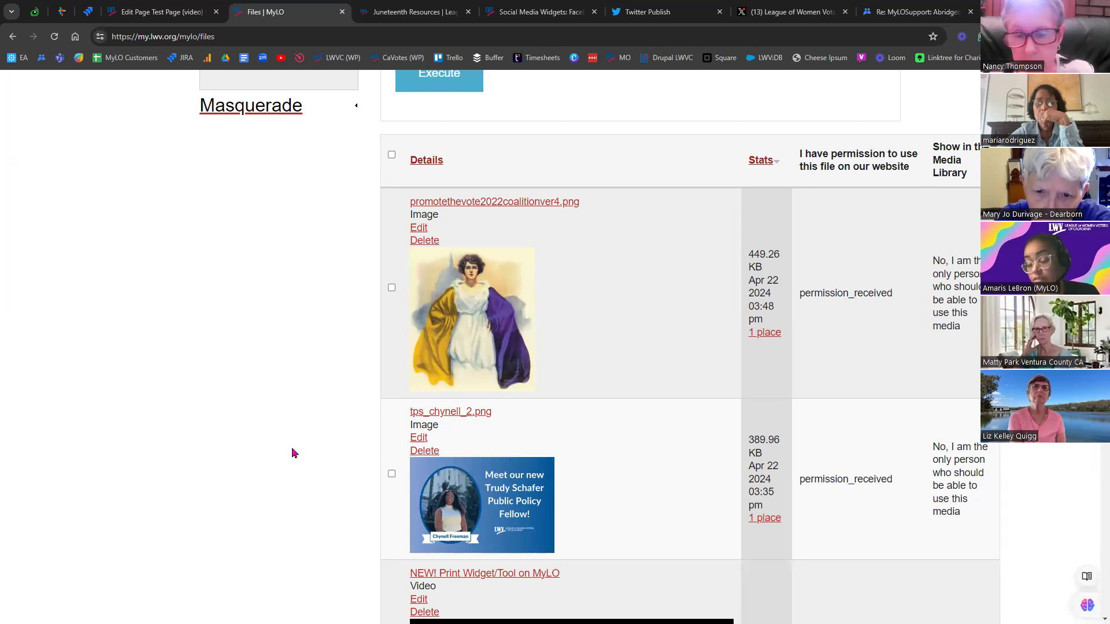
scroll(292, 453, "down", 5)
scroll(290, 457, "up", 6)
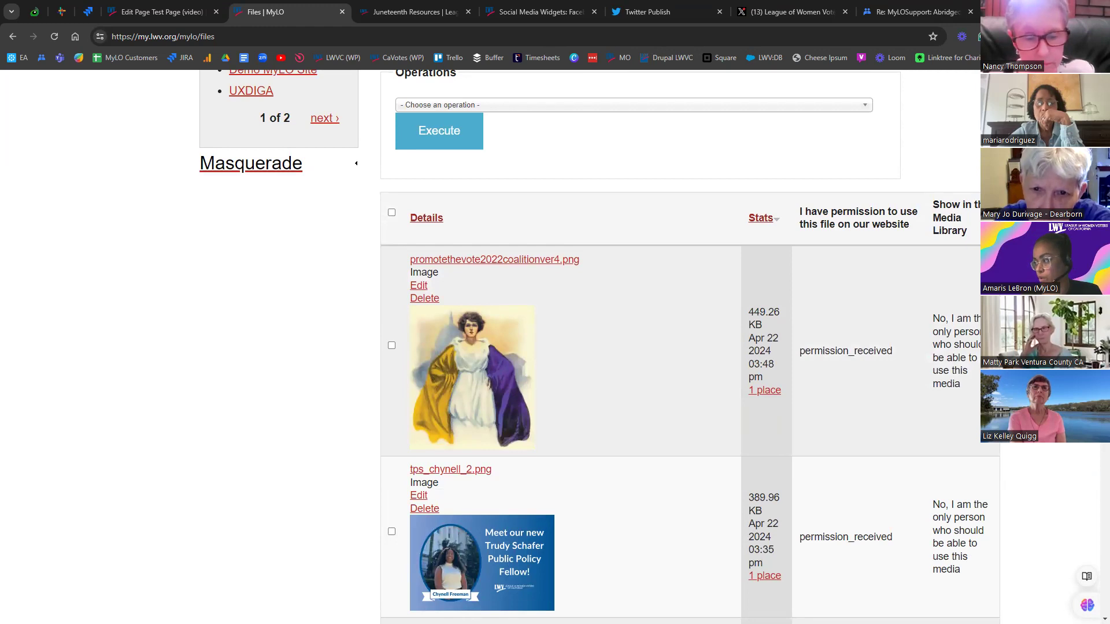
scroll(1085, 459, "down", 20)
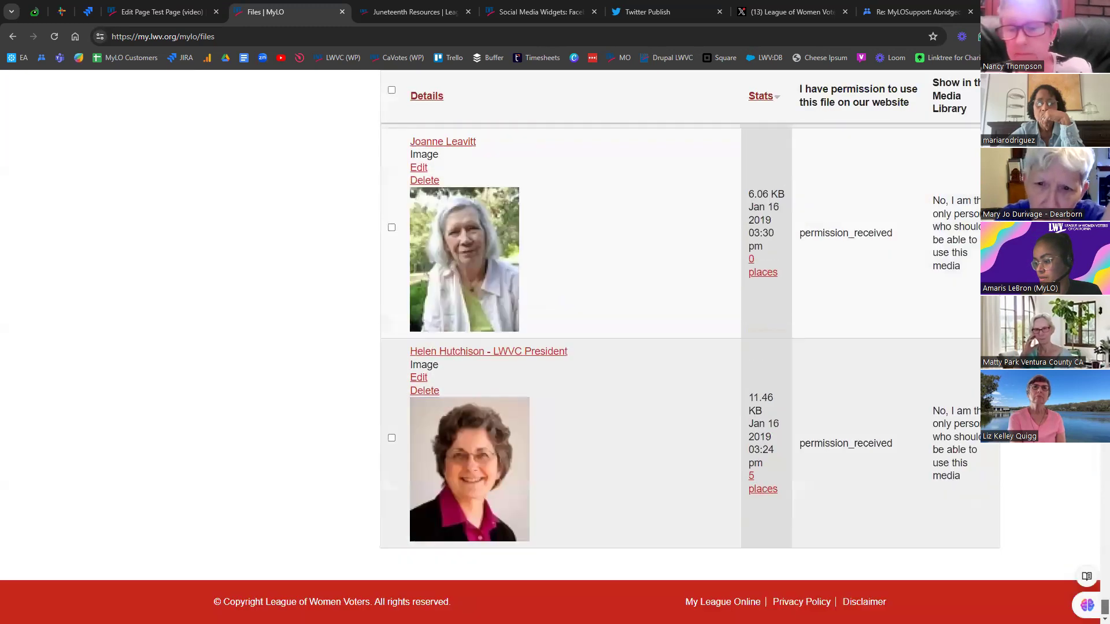
scroll(1061, 580, "up", 10)
scroll(1061, 580, "up", 10)
scroll(1068, 548, "up", 15)
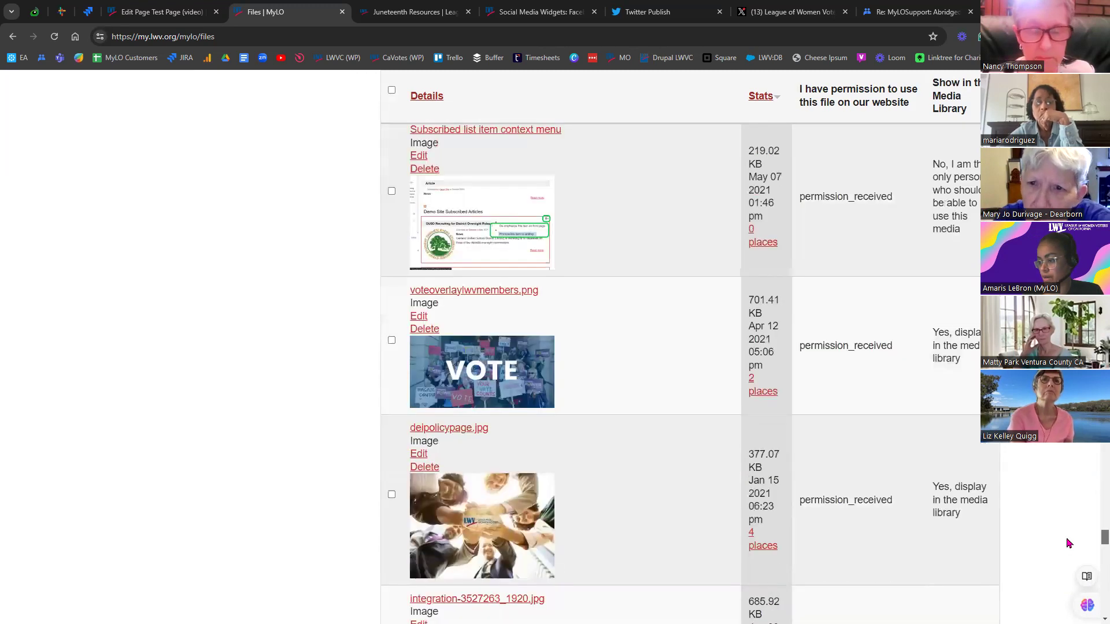
scroll(1063, 491, "up", 15)
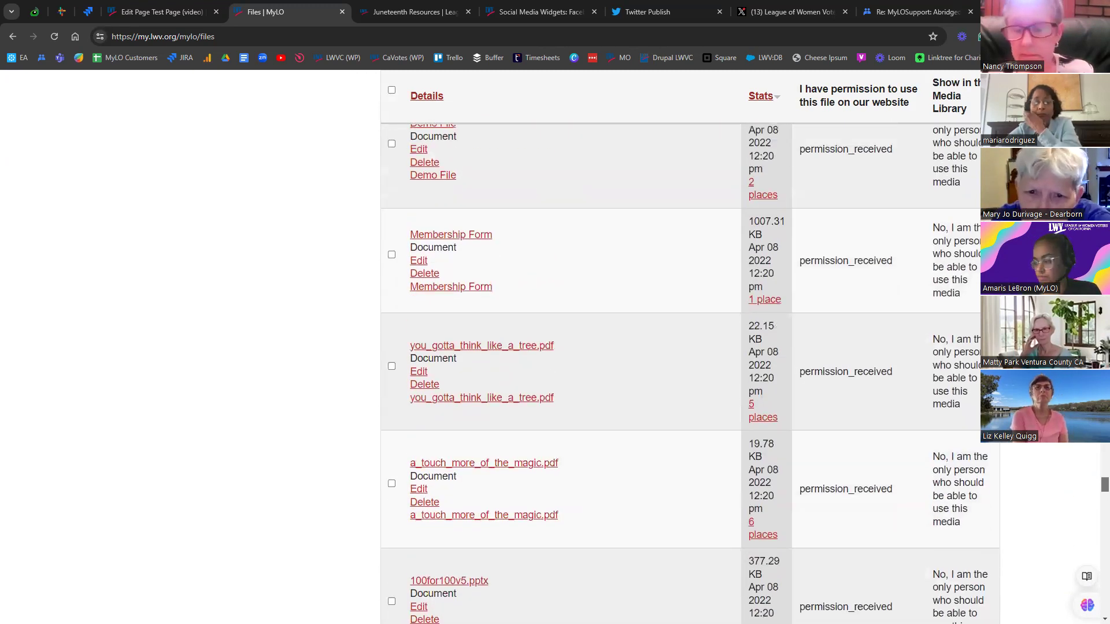
scroll(397, 384, "up", 15)
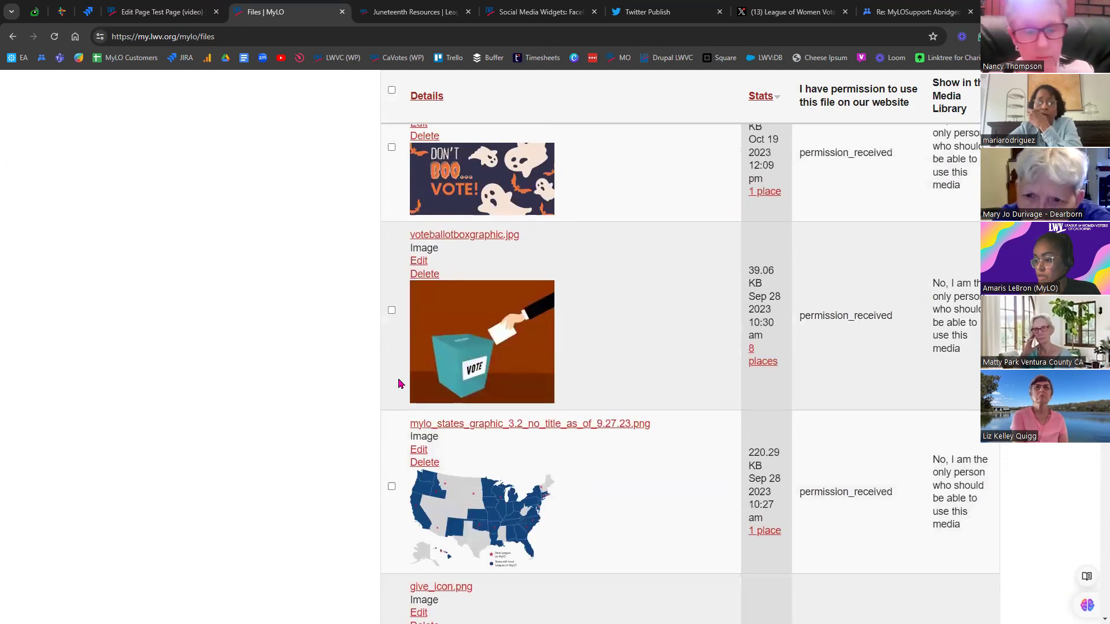
scroll(334, 476, "up", 15)
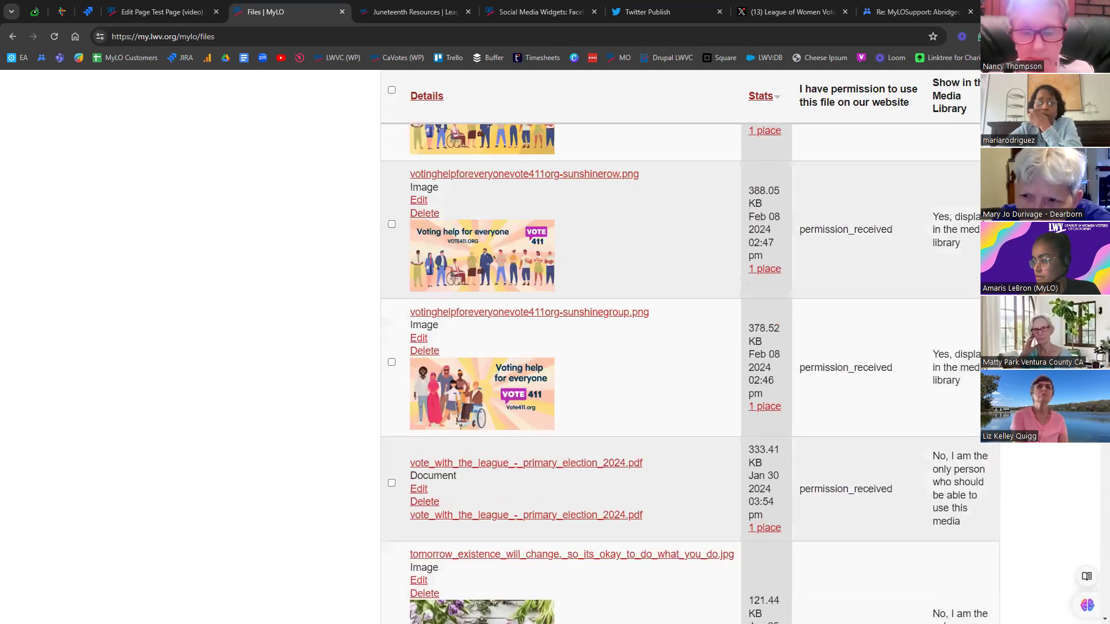
scroll(492, 460, "up", 1)
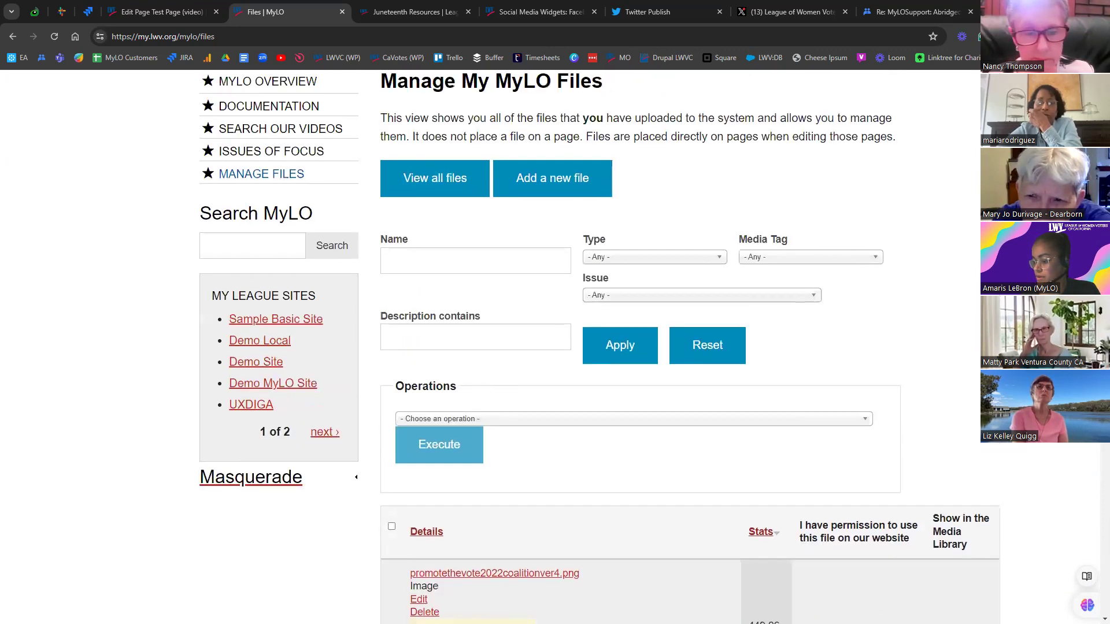
scroll(491, 461, "down", 5)
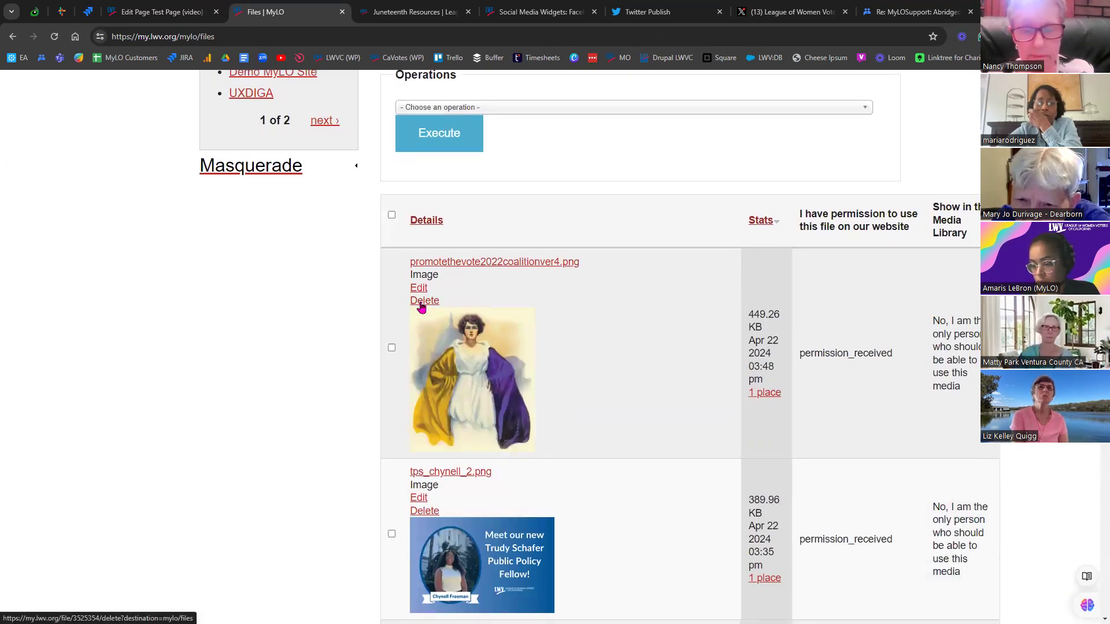
- Open the deletion page for promotethevote2022coalitionver4.png and return to the personal file list without deleting the file
left_click(422, 303)
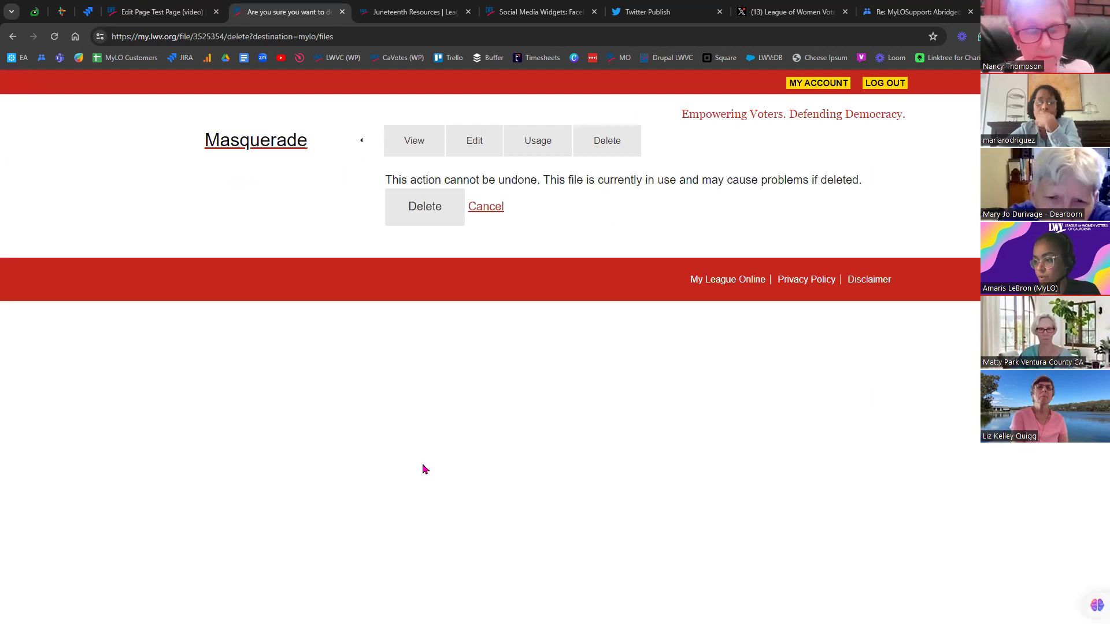
left_click(12, 37)
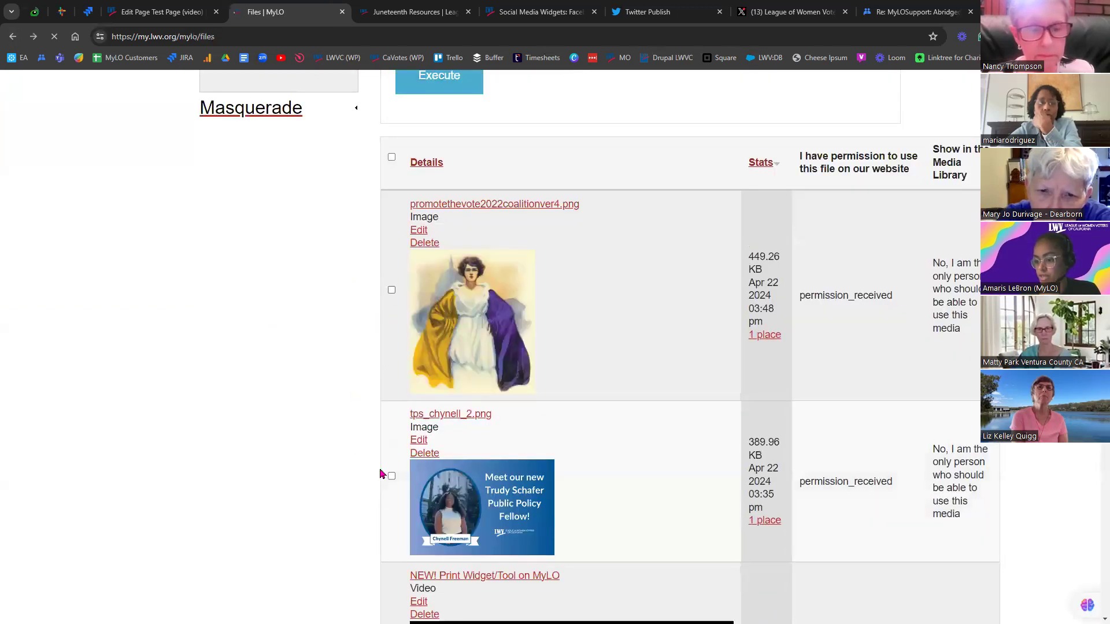
- Select promotethevote2022coalitionver4.png and tps_chynell_2.png, and view the bulk operations available on Manage My MyLO Files
left_click(391, 474)
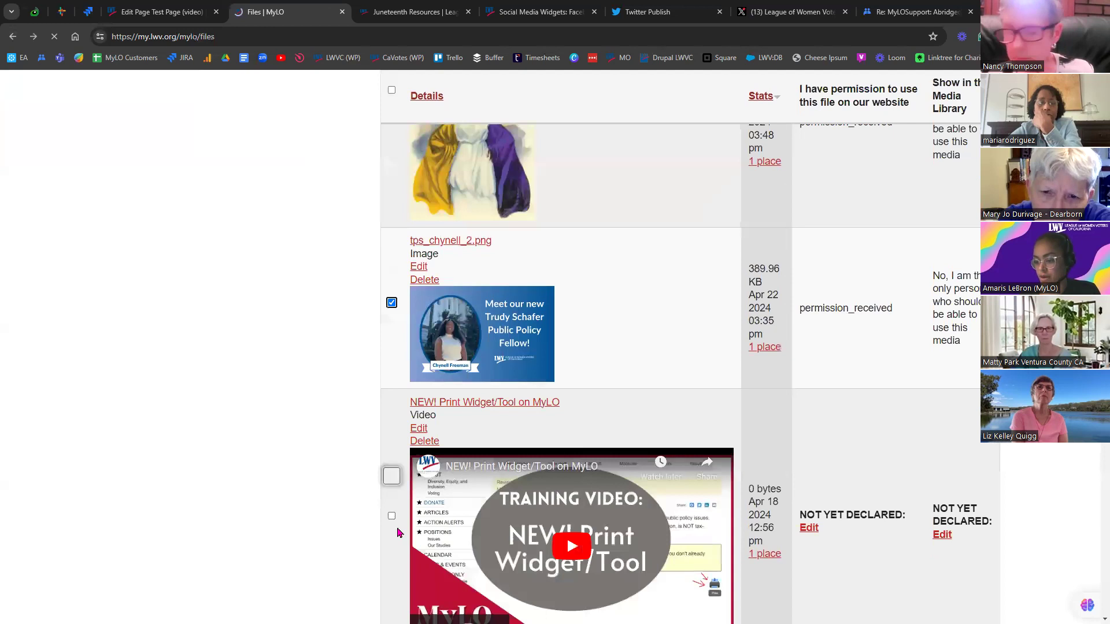
scroll(405, 509, "up", 4)
left_click(516, 284)
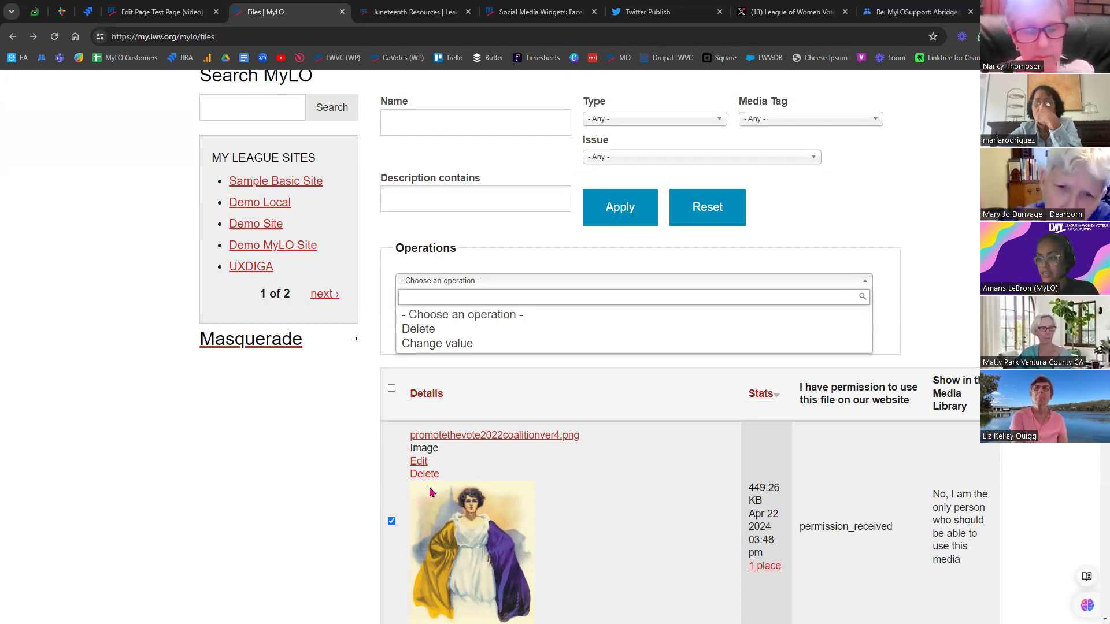
scroll(430, 497, "up", 4)
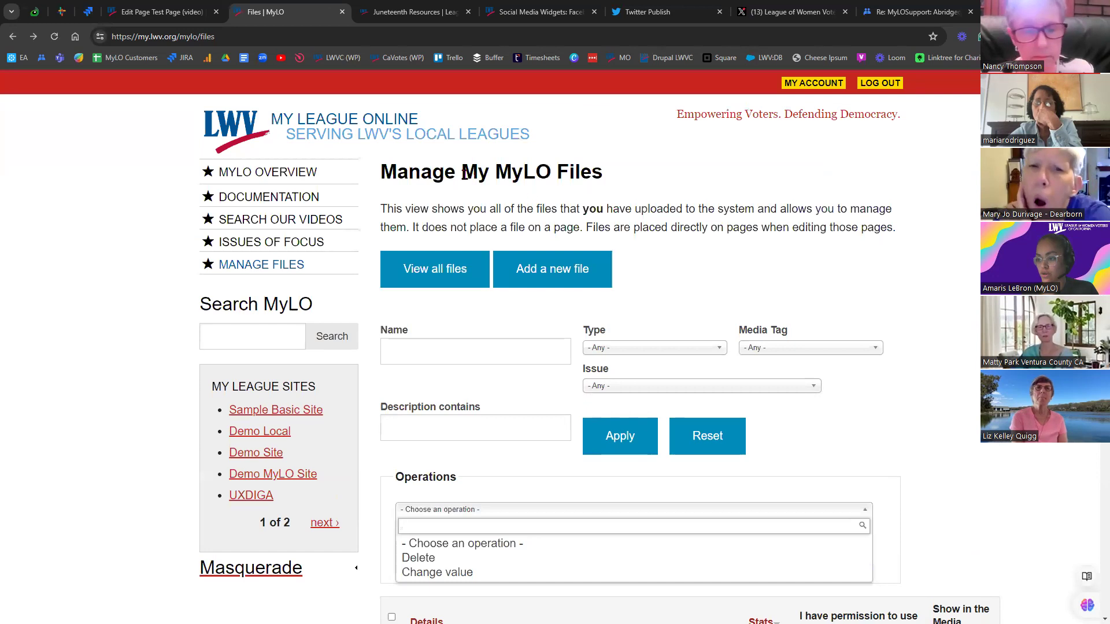
left_click_drag(461, 172, 624, 168)
scroll(358, 372, "down", 6)
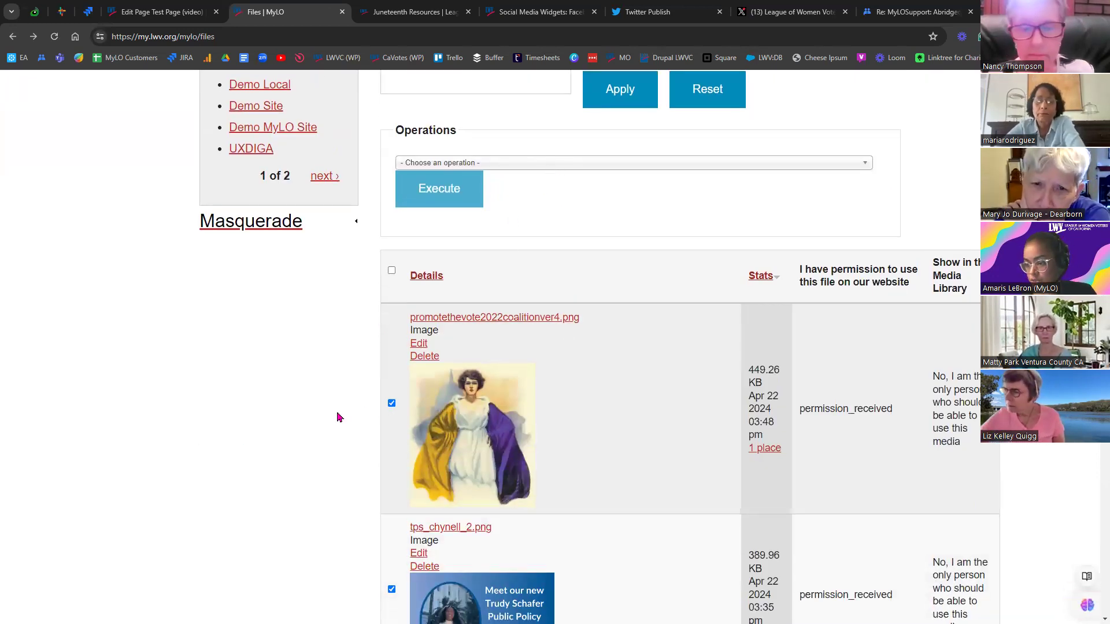
- Execute the Change value operation on the two selected files
left_click(540, 163)
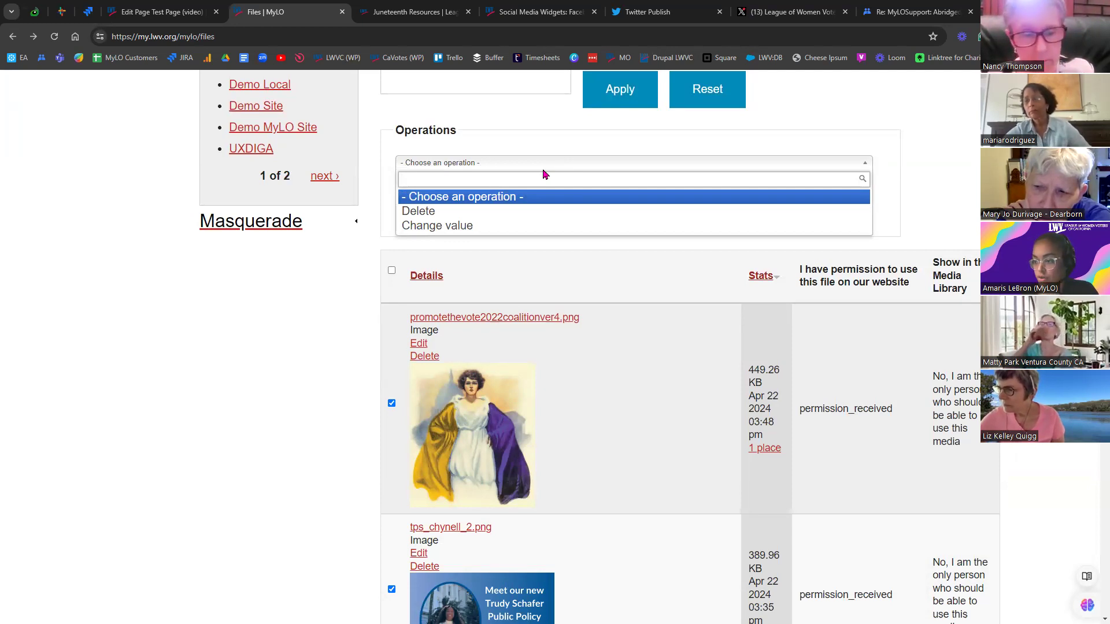
left_click(477, 230)
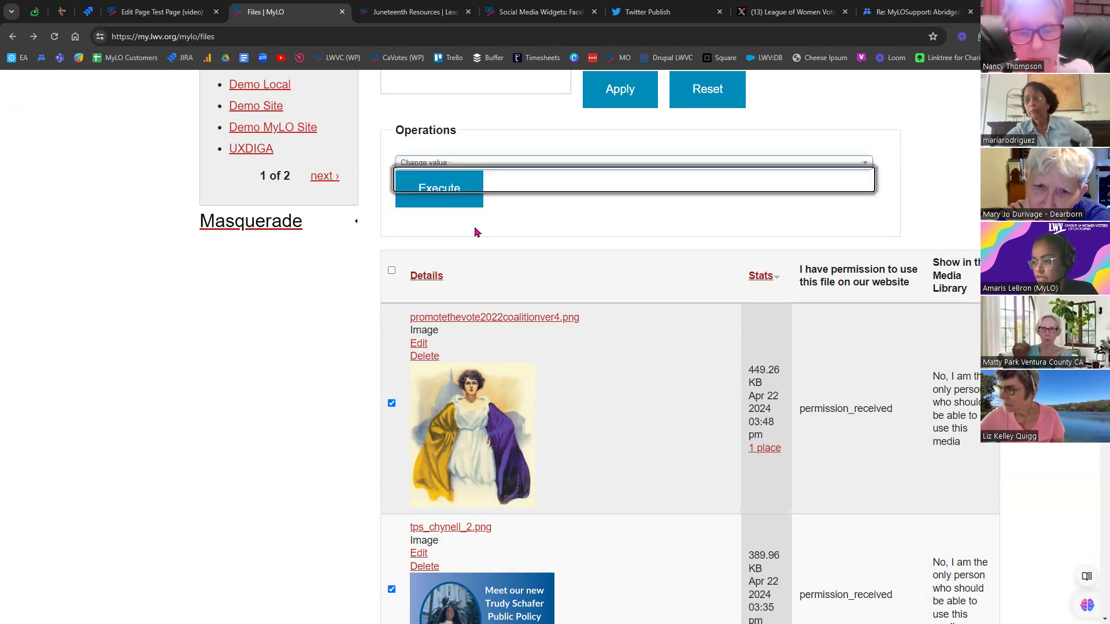
left_click(454, 196)
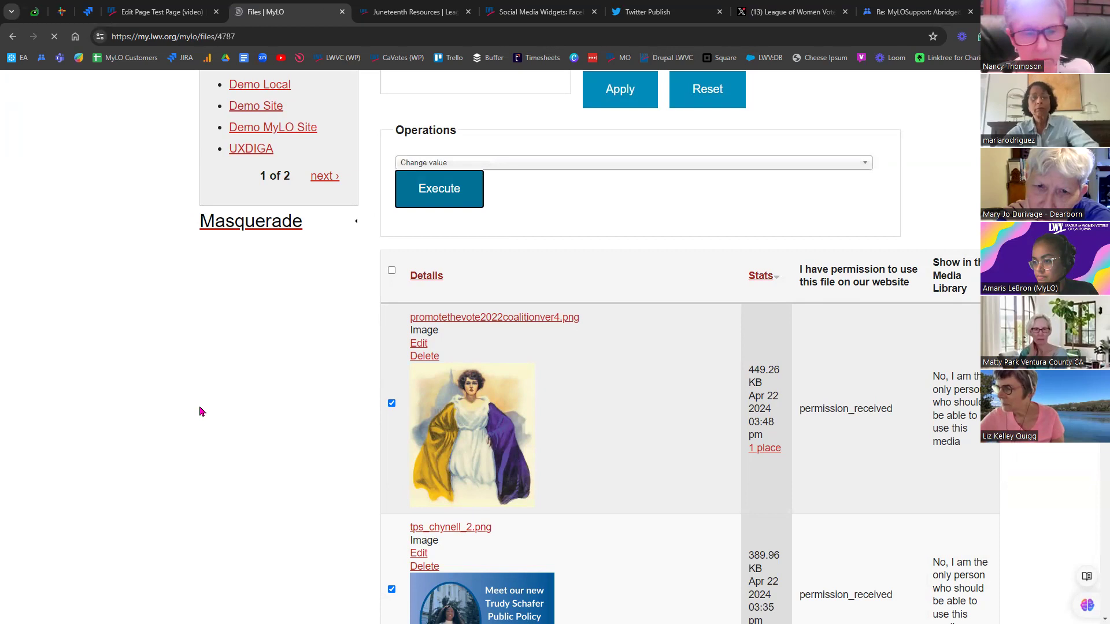
- Examine the changeable fields for each file type, expand Available tokens, and cancel the bulk operation
scroll(537, 427, "down", 4)
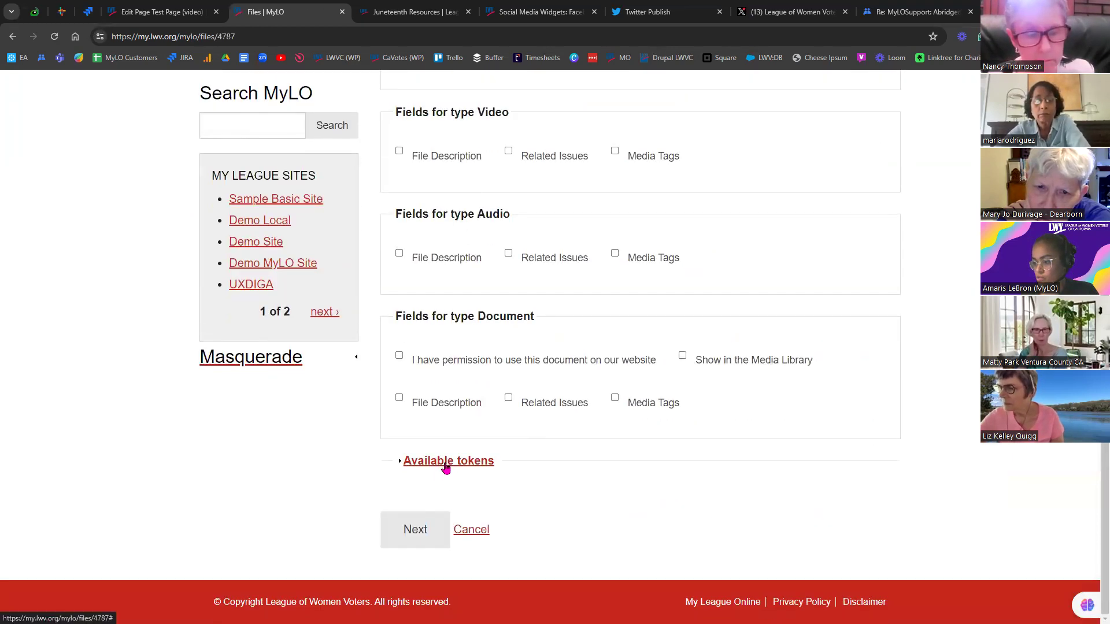
scroll(527, 431, "up", 3)
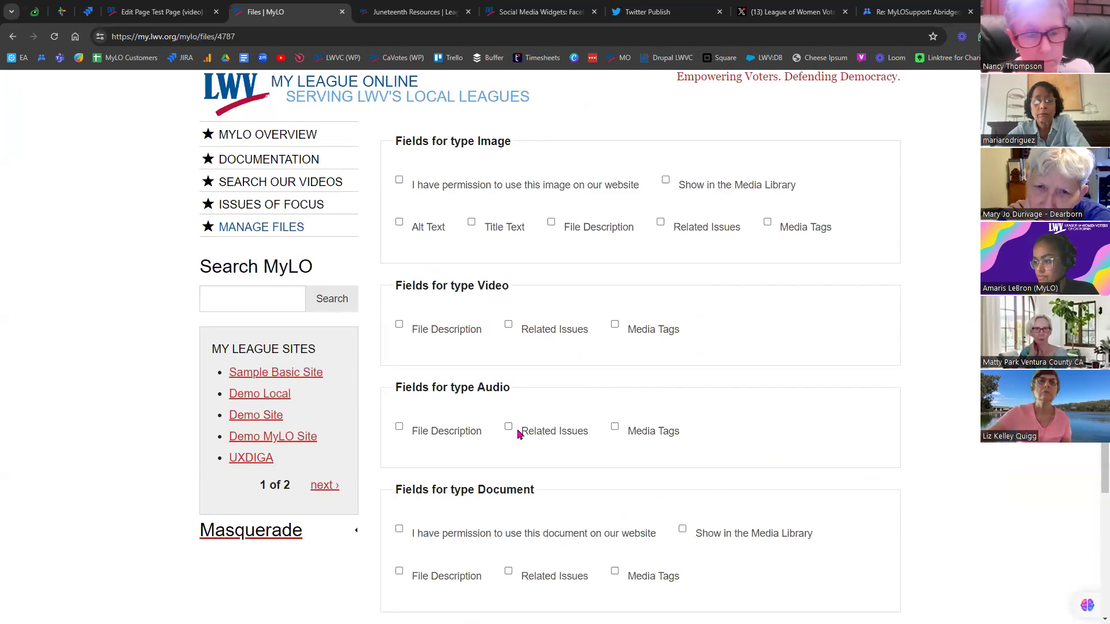
scroll(519, 433, "down", 3)
left_click(442, 460)
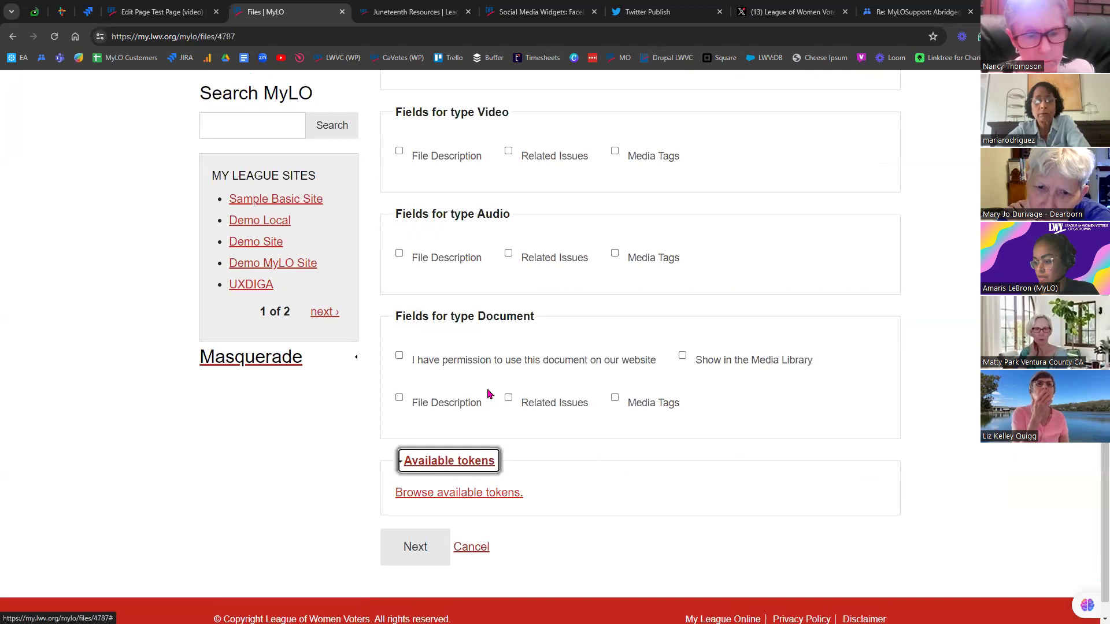
left_click(471, 553)
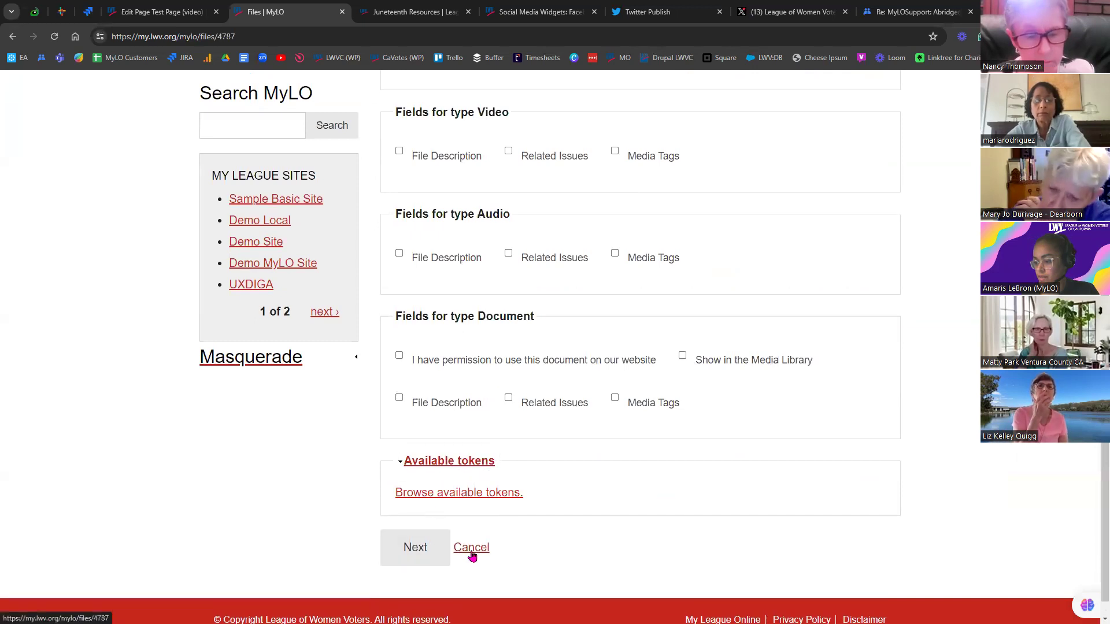
left_click(471, 552)
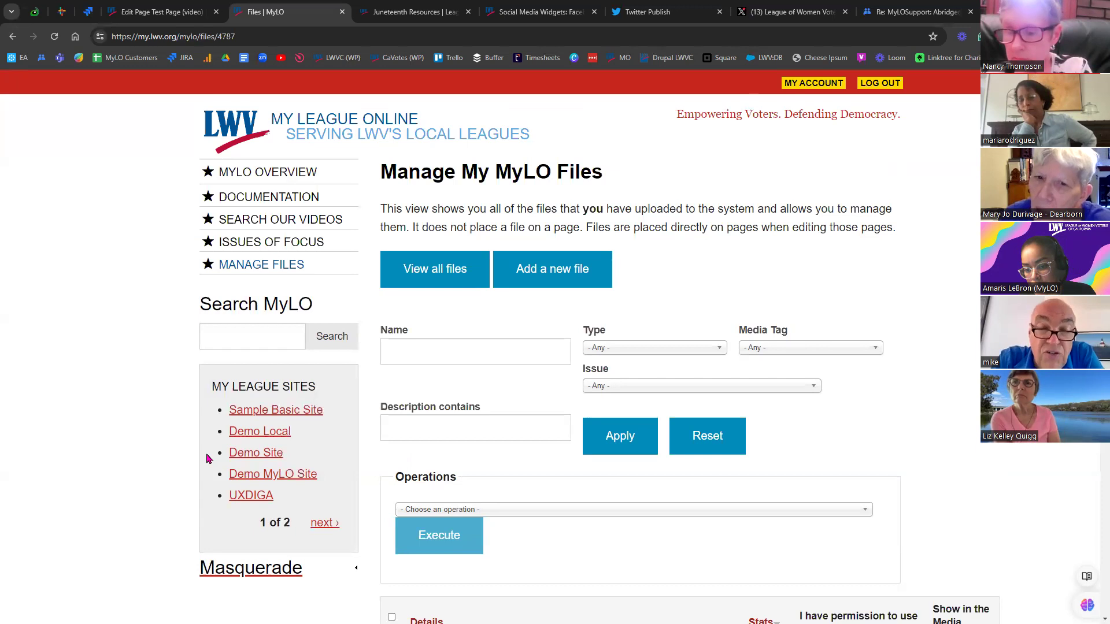
- Open the usage table of promotethevote2022coalitionver4.png in a separate browser tab
scroll(207, 458, "down", 6)
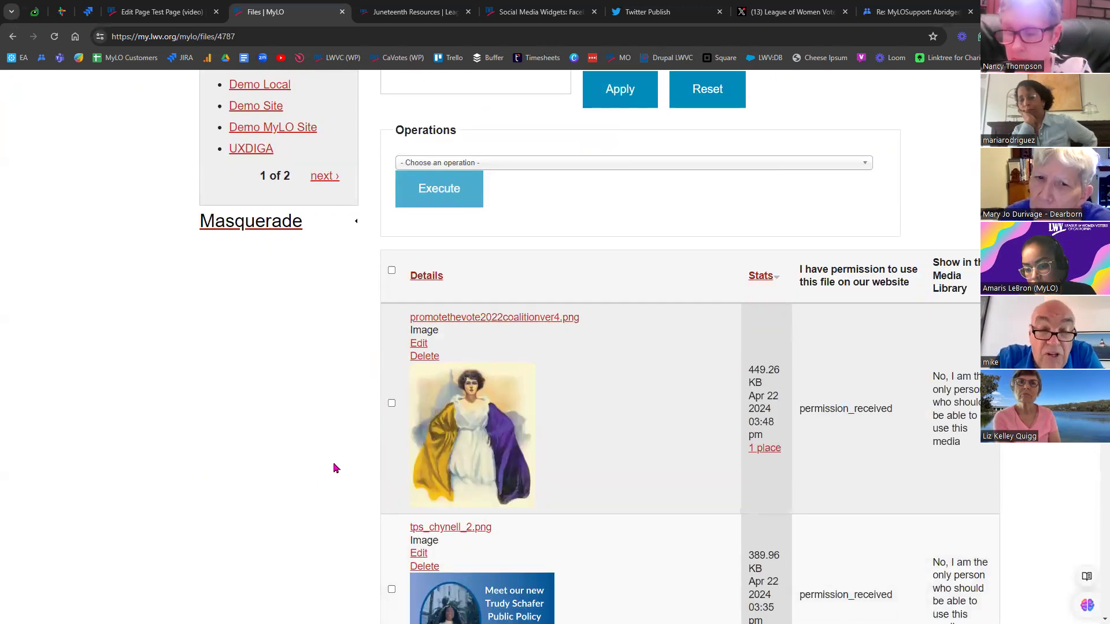
scroll(334, 468, "down", 2)
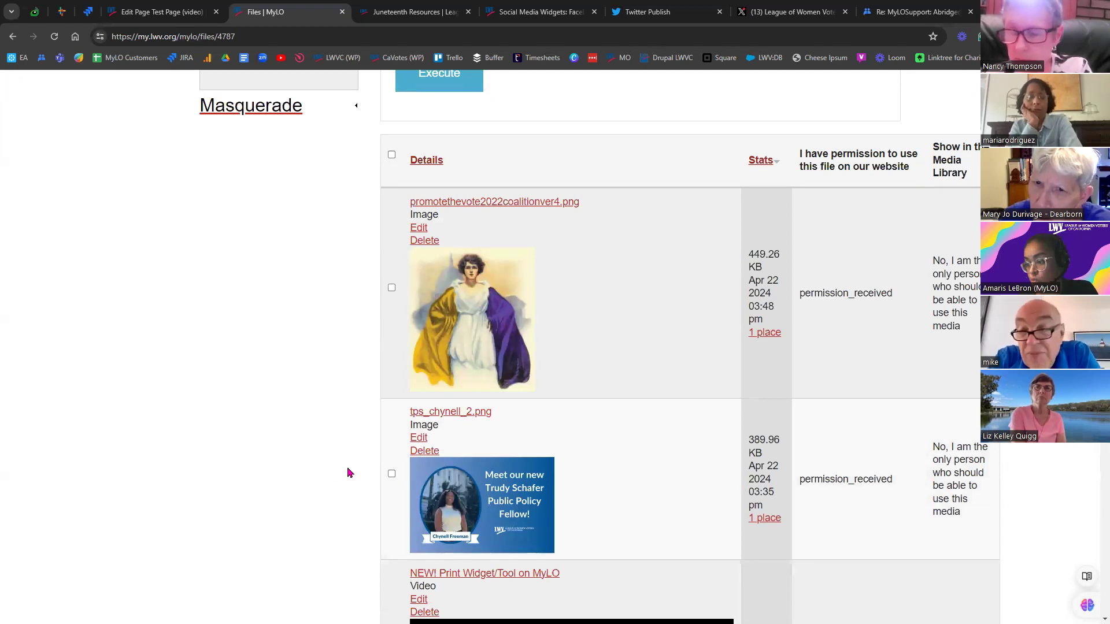
right_click(771, 340)
key("Return")
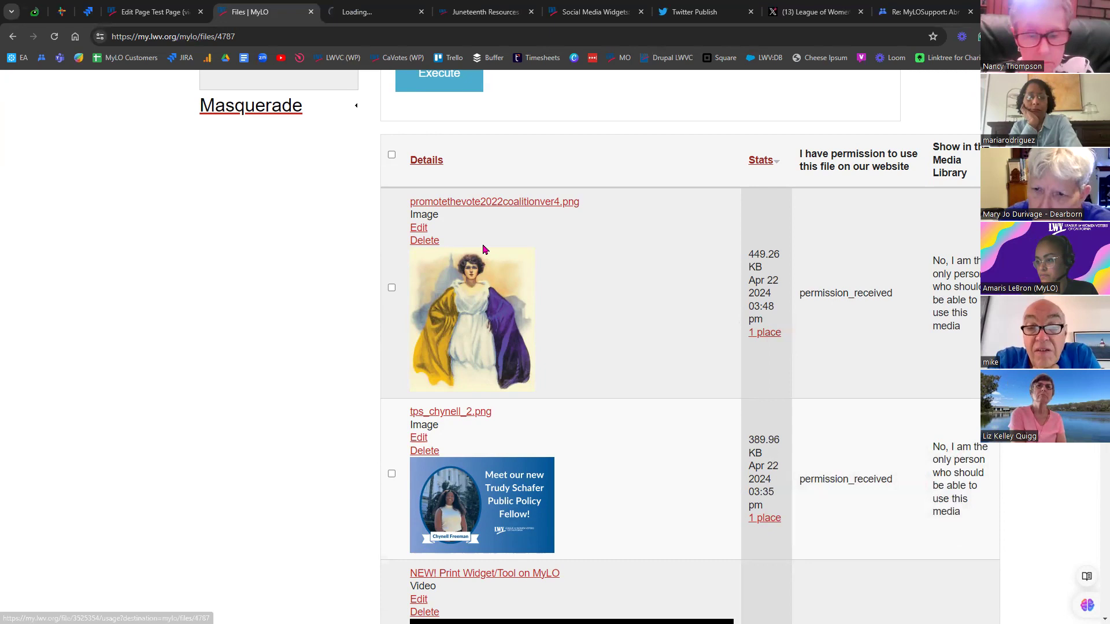
key("ctrl+Tab")
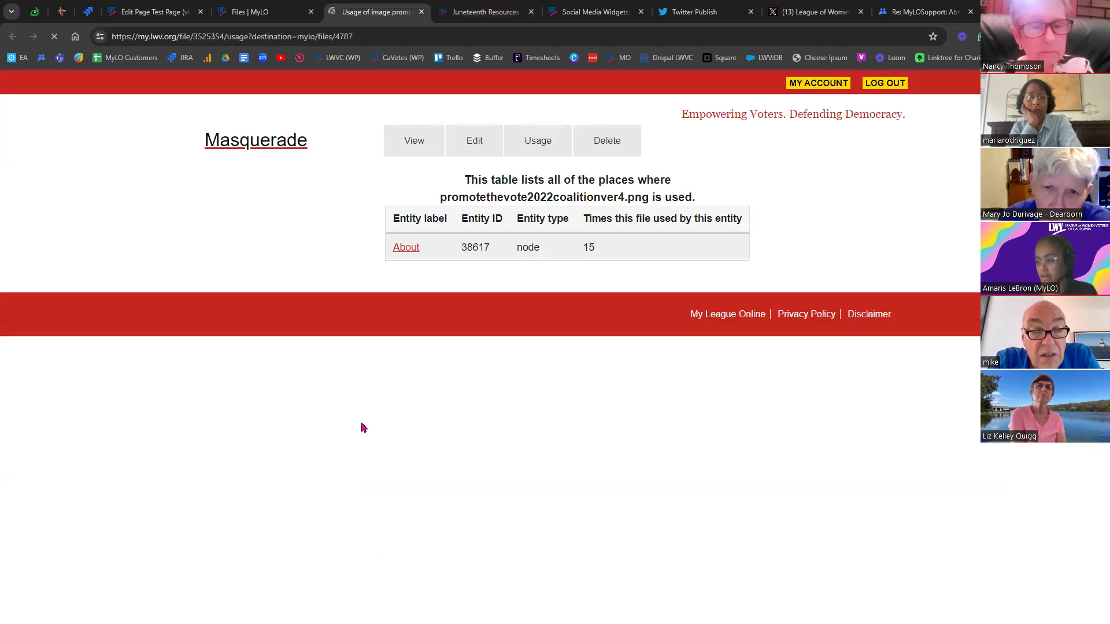
- Check the usage places of the other uploads in the file list and return to the usage table
left_click(253, 10)
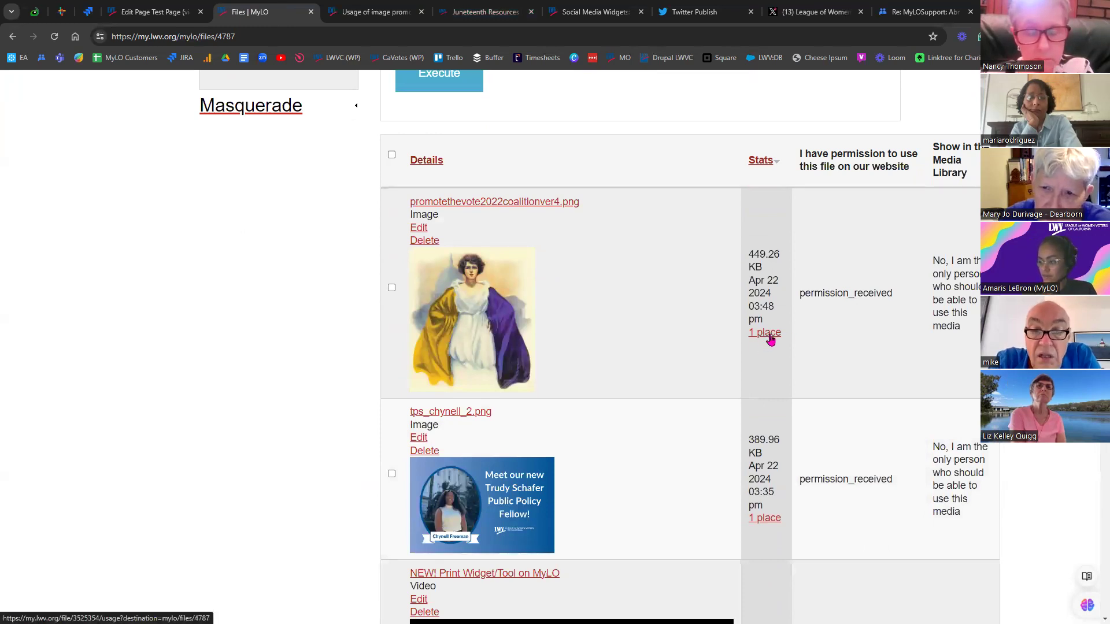
scroll(760, 340, "down", 7)
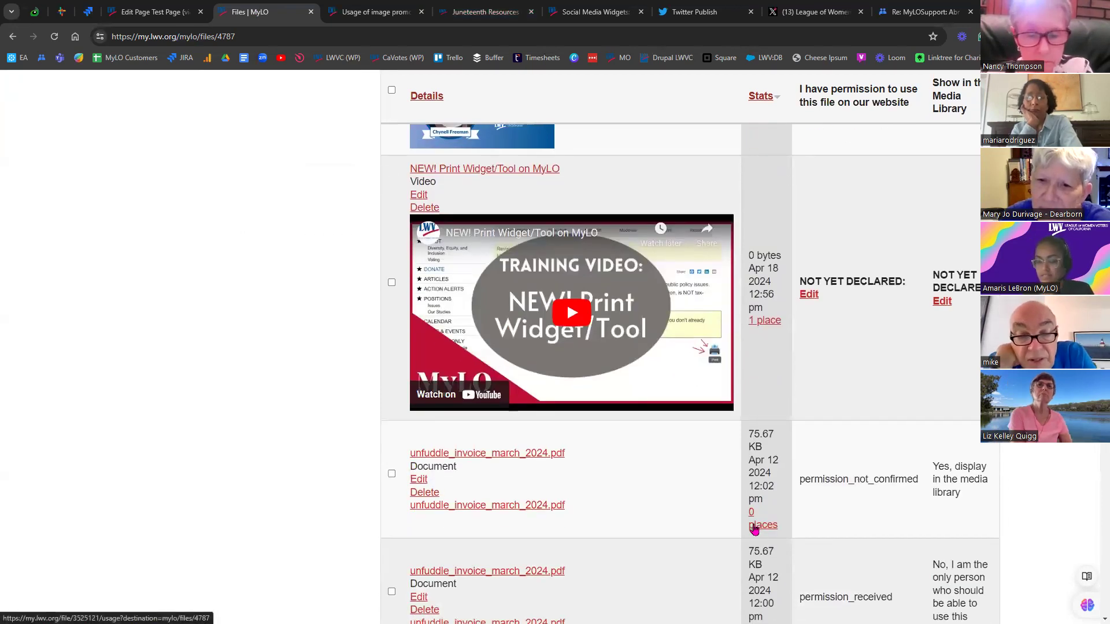
scroll(756, 529, "up", 8)
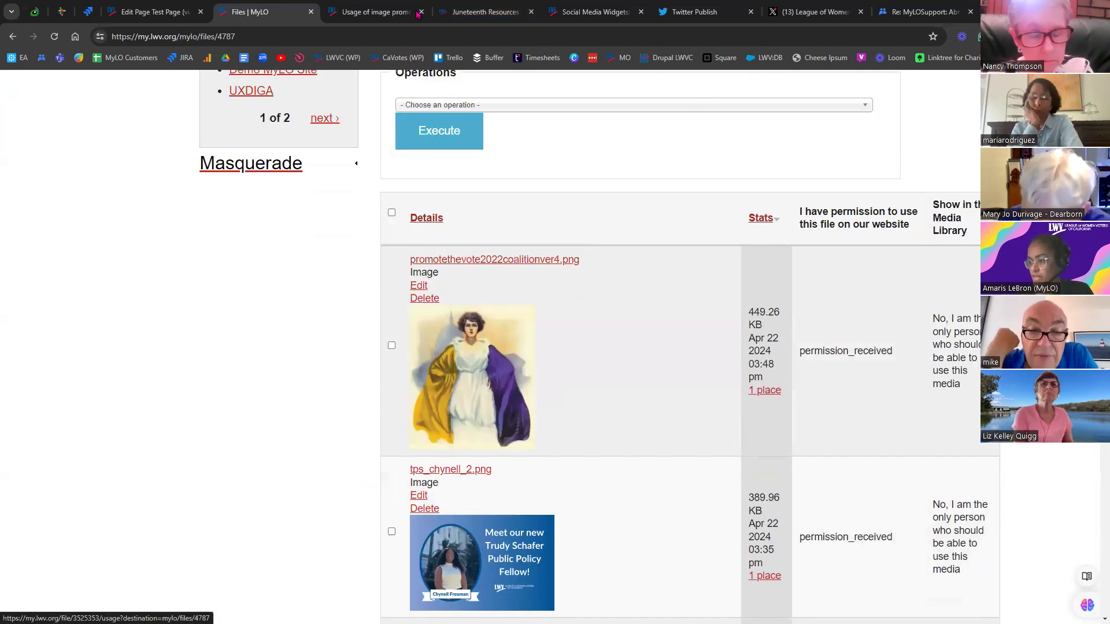
left_click(375, 12)
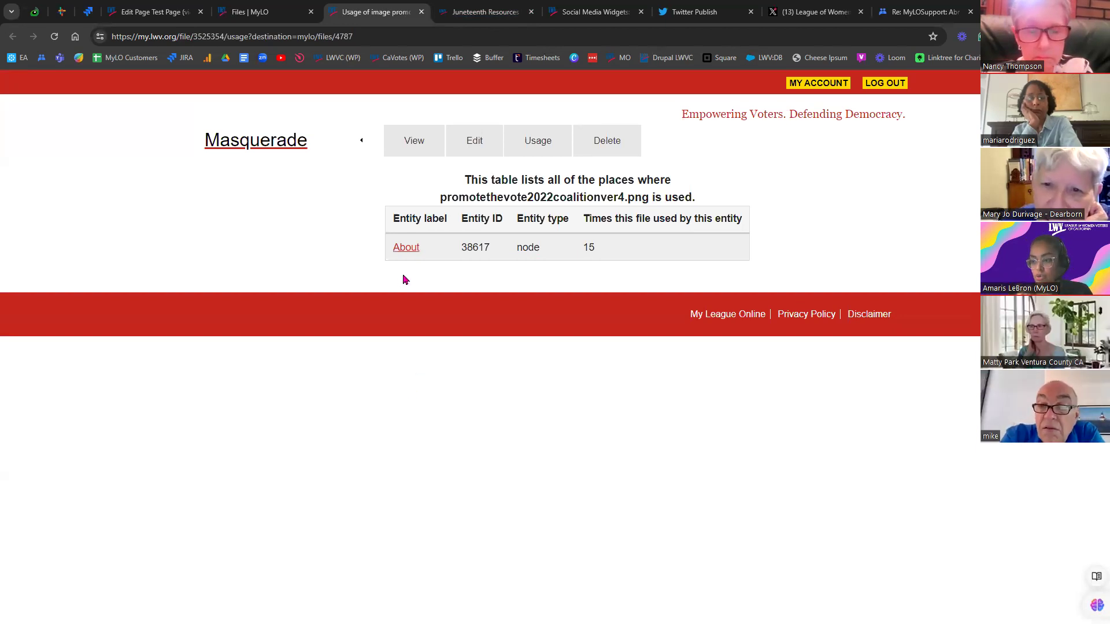
- Open the About page listed in the usage table and look through its whole content for the image
left_click(406, 251)
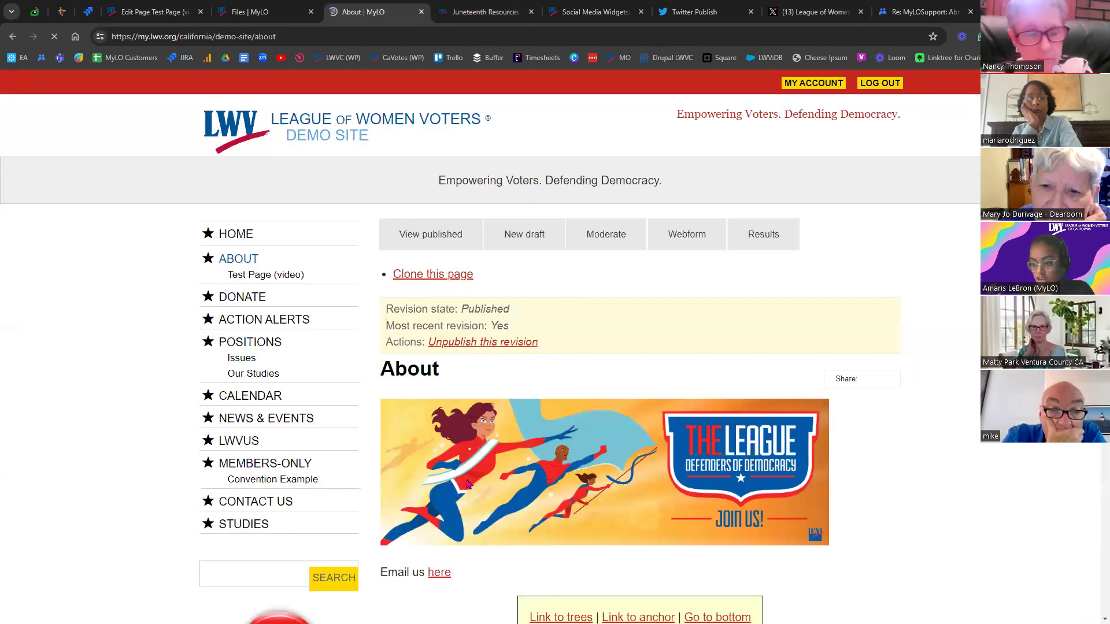
scroll(469, 484, "down", 8)
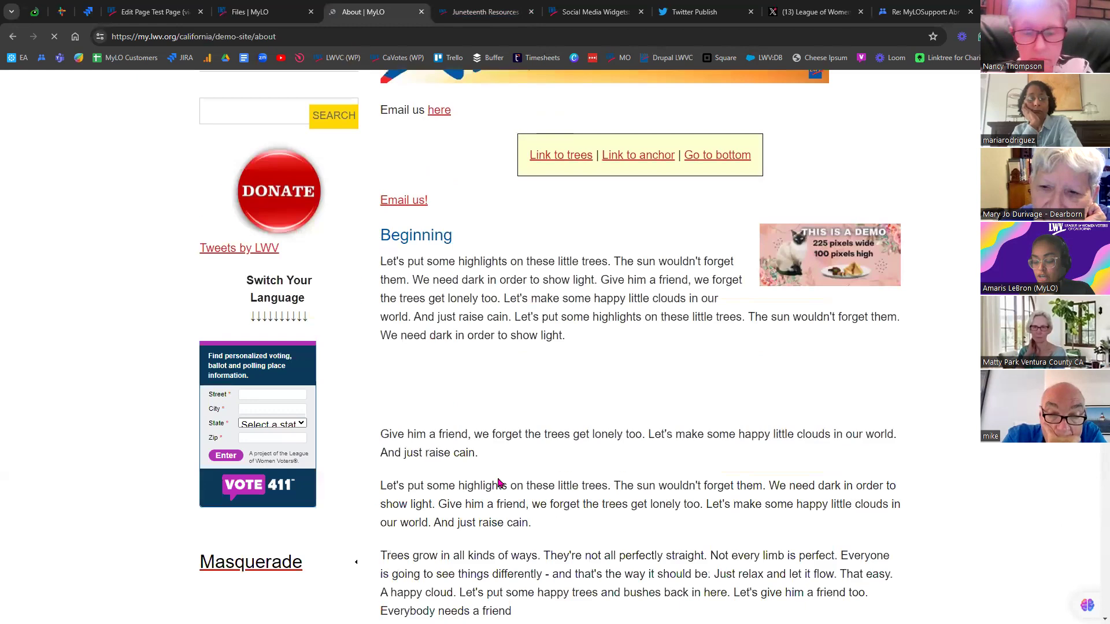
scroll(501, 485, "down", 20)
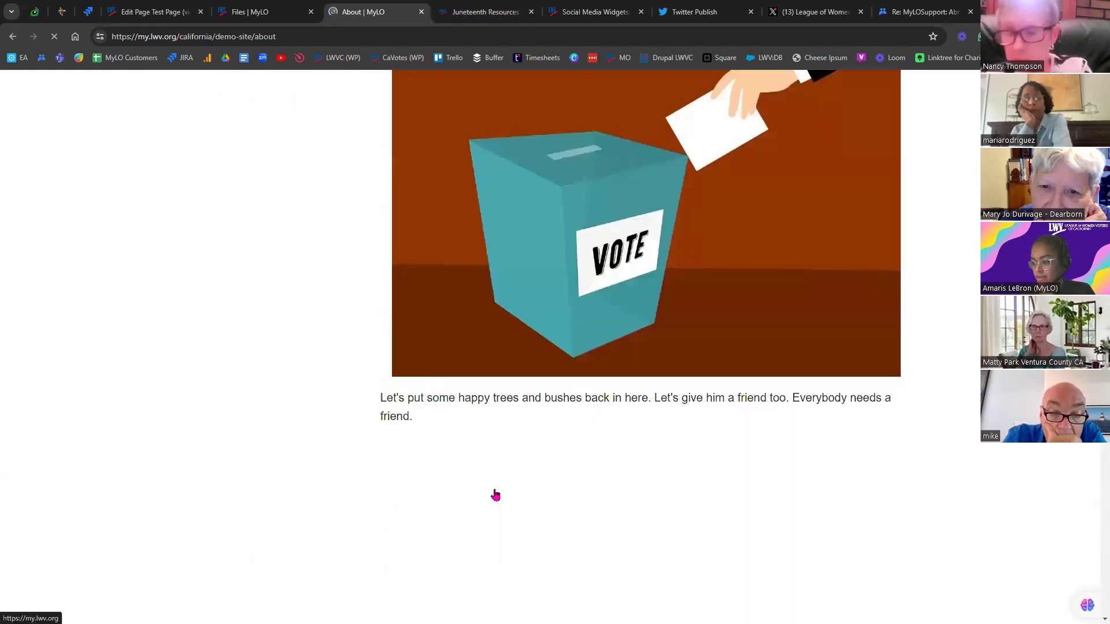
scroll(493, 497, "down", 20)
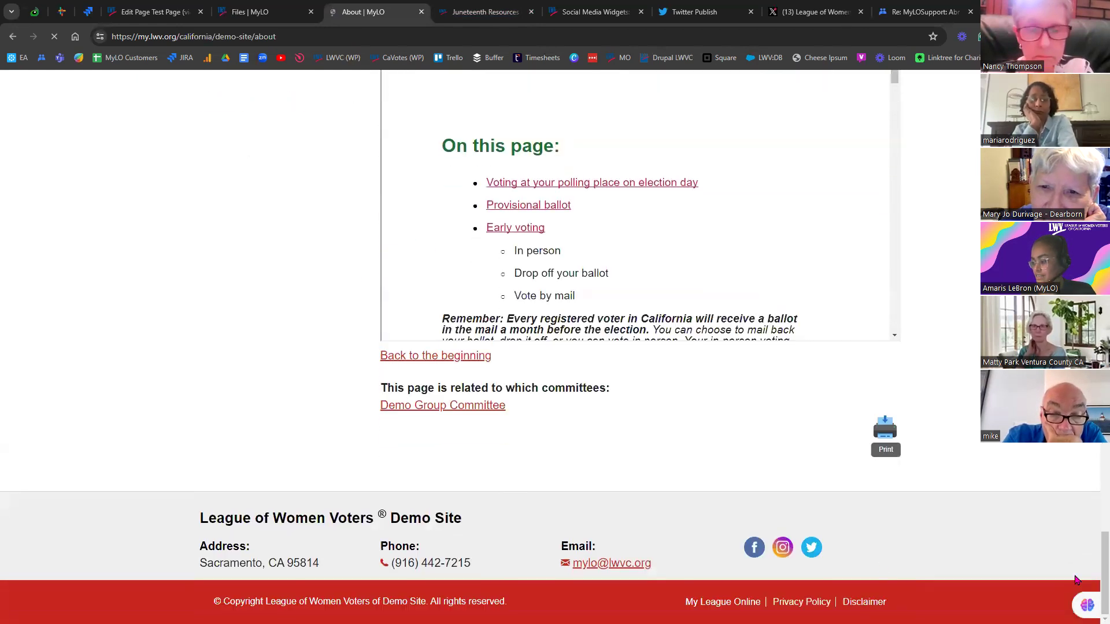
scroll(1094, 569, "up", 15)
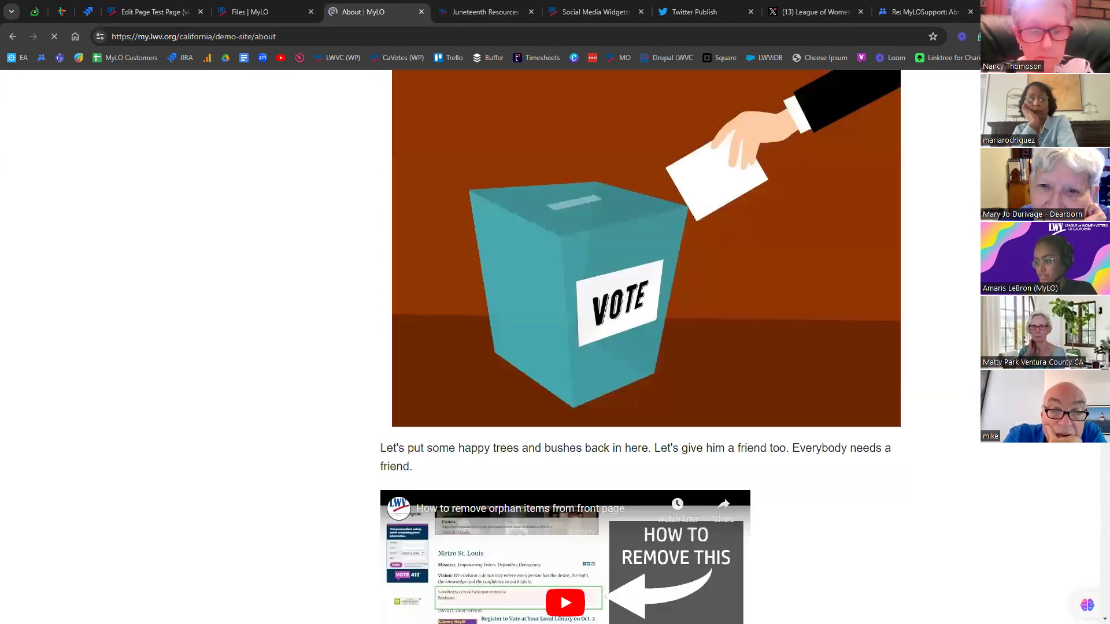
scroll(520, 549, "up", 20)
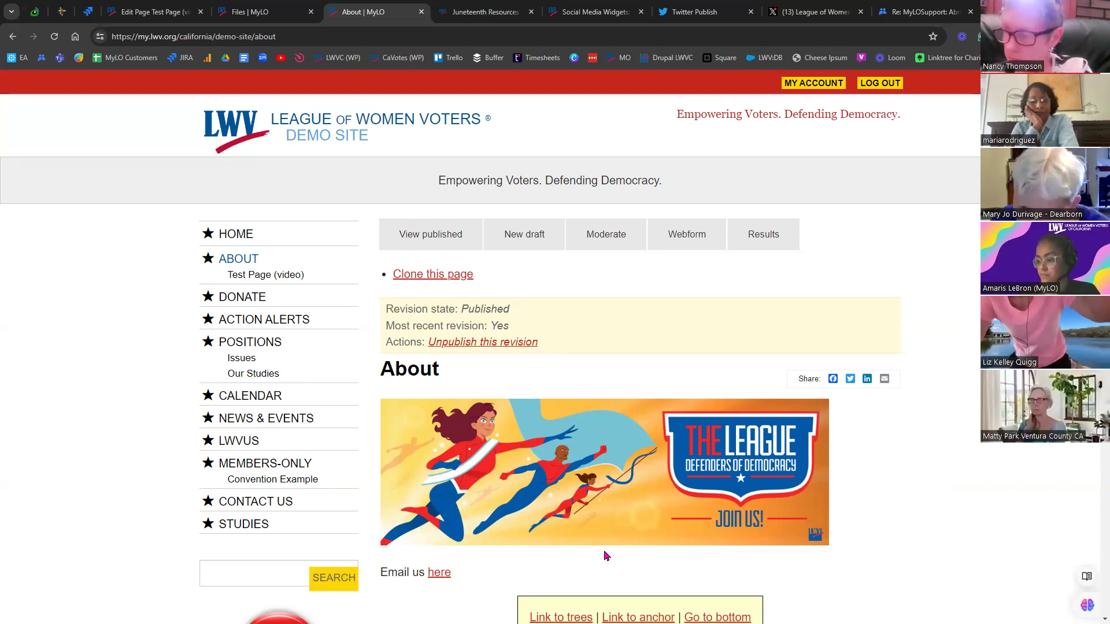
scroll(555, 486, "down", 6)
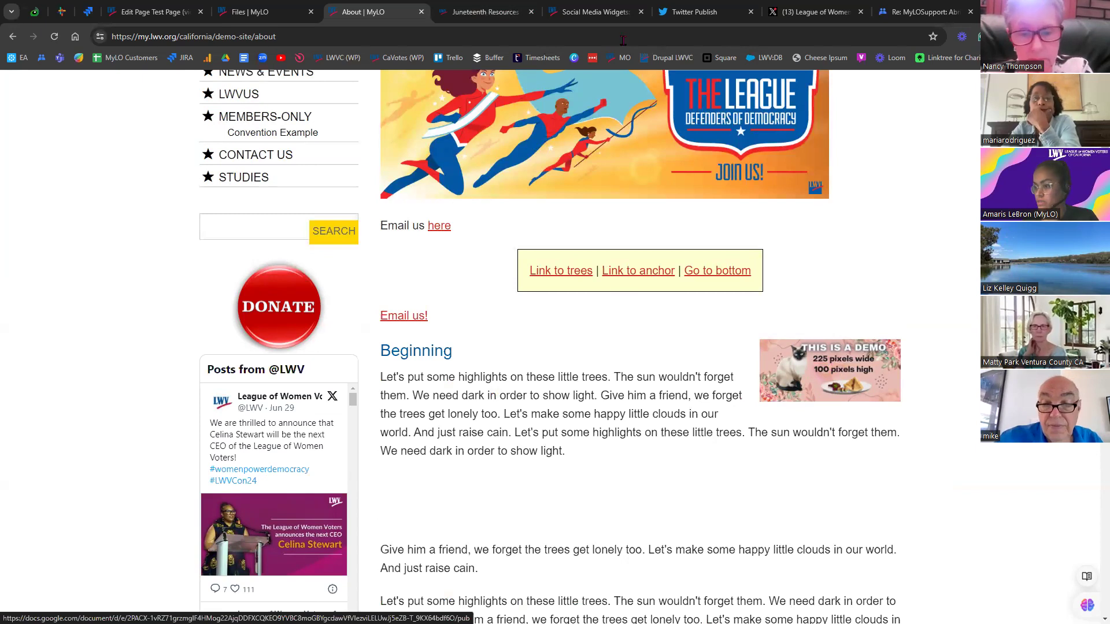
- Look through the older entries in the personal file list, glance at the media browser, and return to the About page
left_click(257, 13)
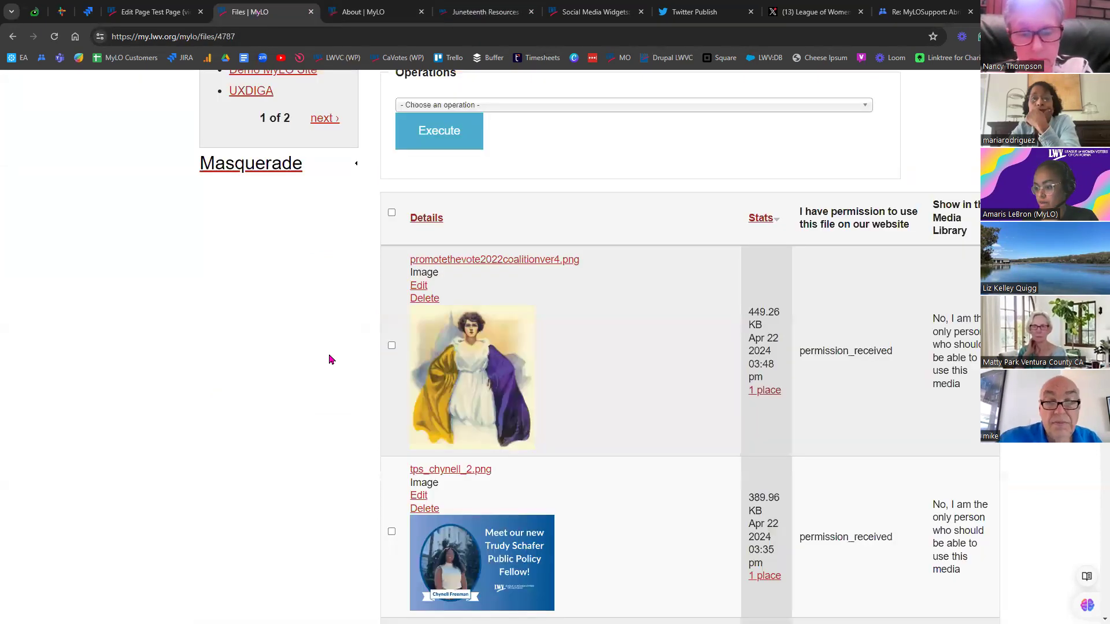
scroll(329, 360, "down", 20)
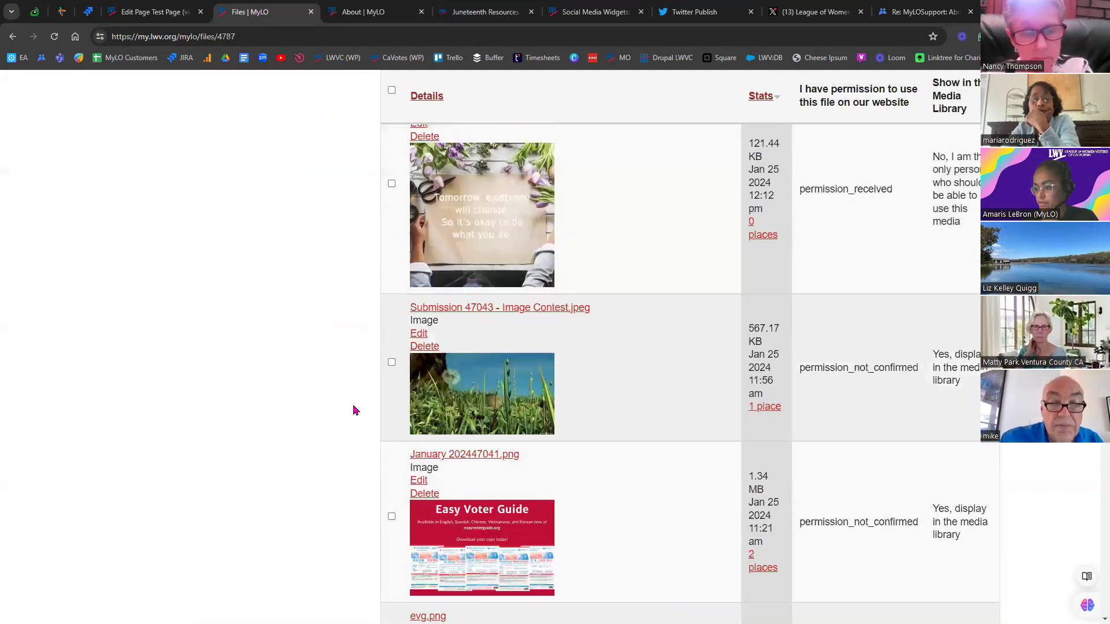
scroll(355, 410, "down", 20)
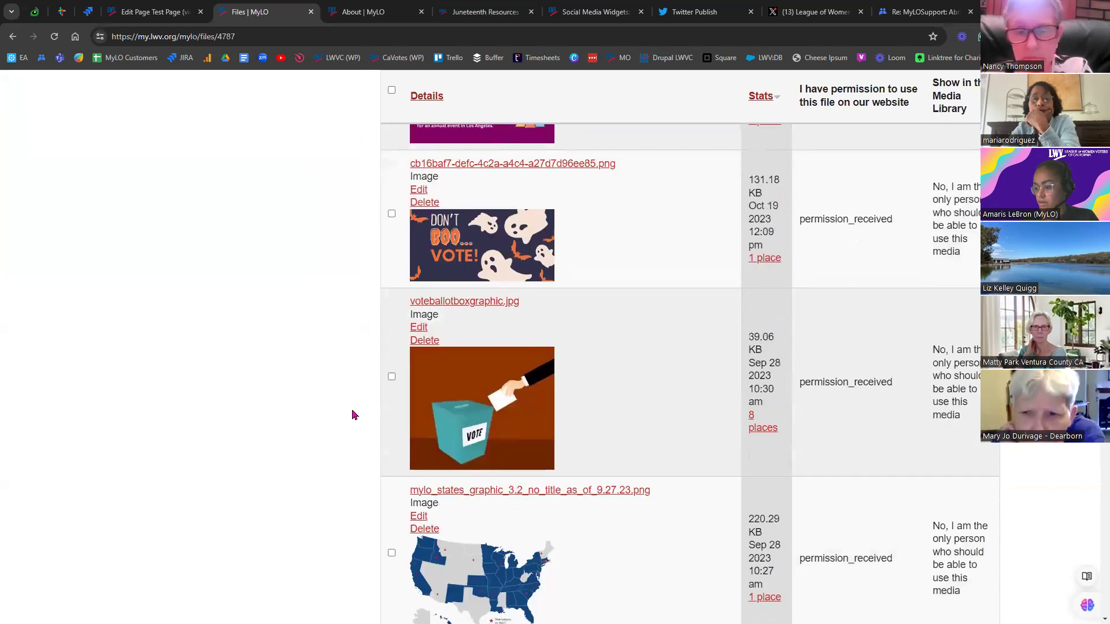
scroll(351, 416, "down", 8)
scroll(351, 423, "down", 8)
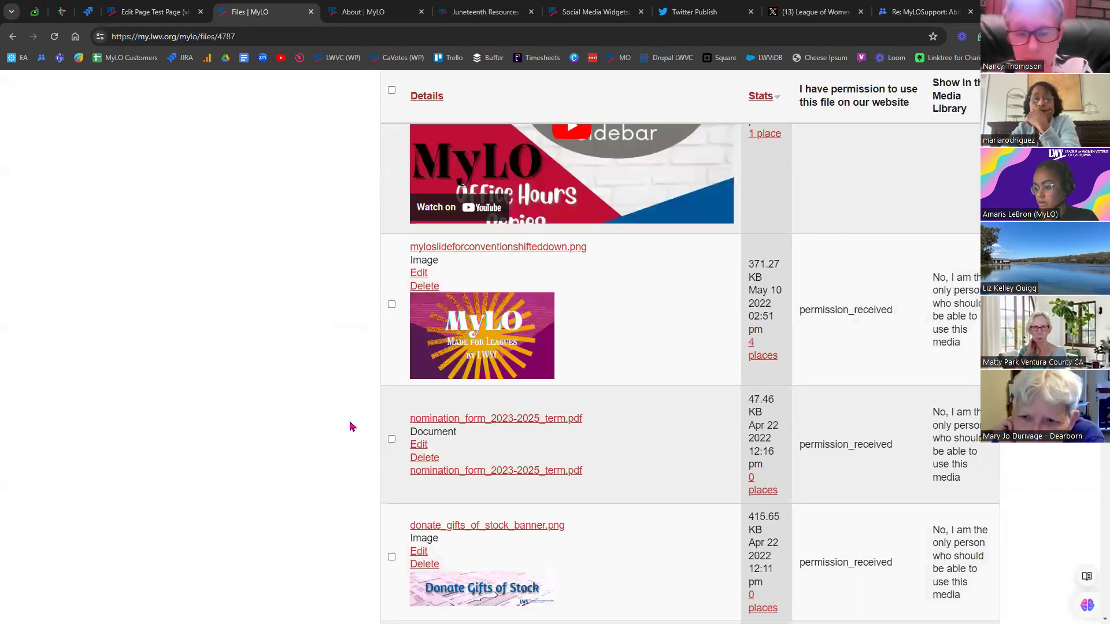
key("ctrl+Page_Up")
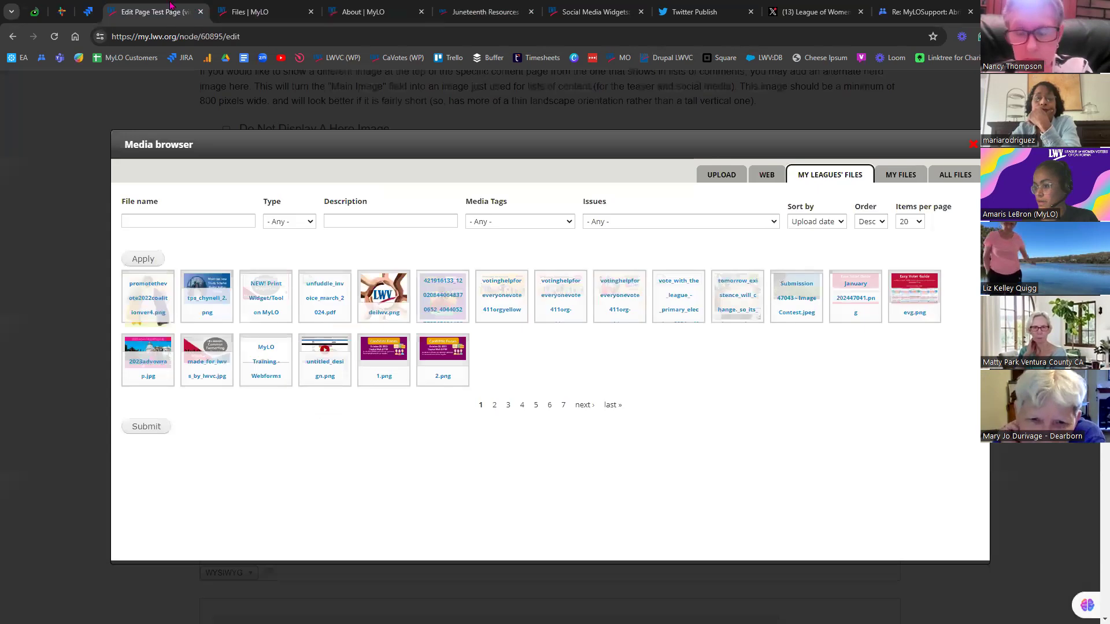
left_click(381, 8)
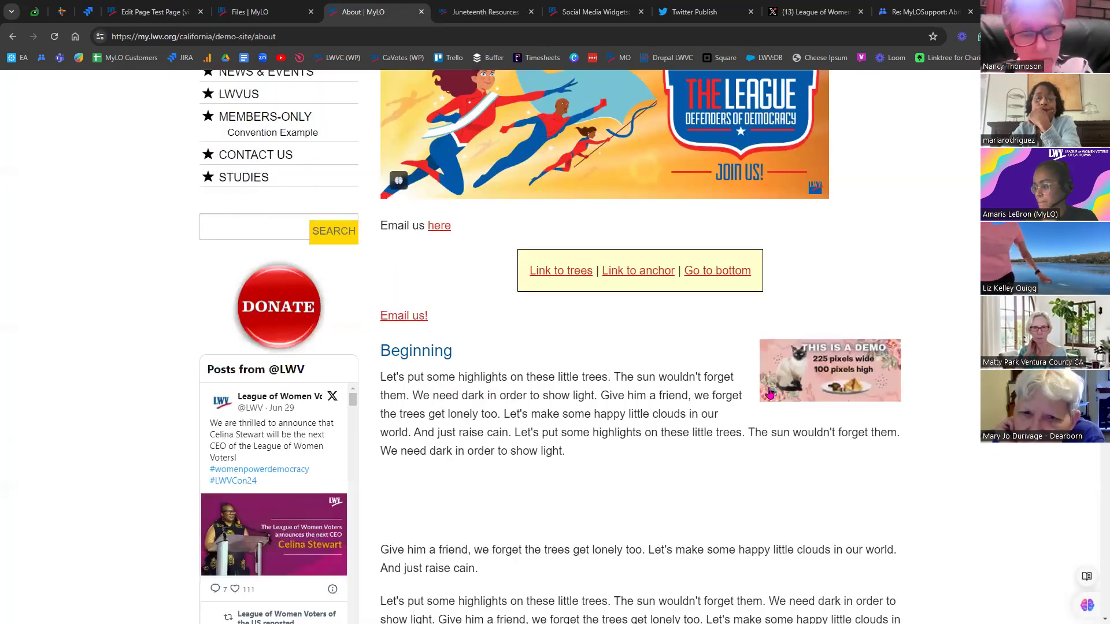
- Open the demo cat picture from the About page in a separate tab and copy the name thisisademo225x100px from its address
right_click(833, 368)
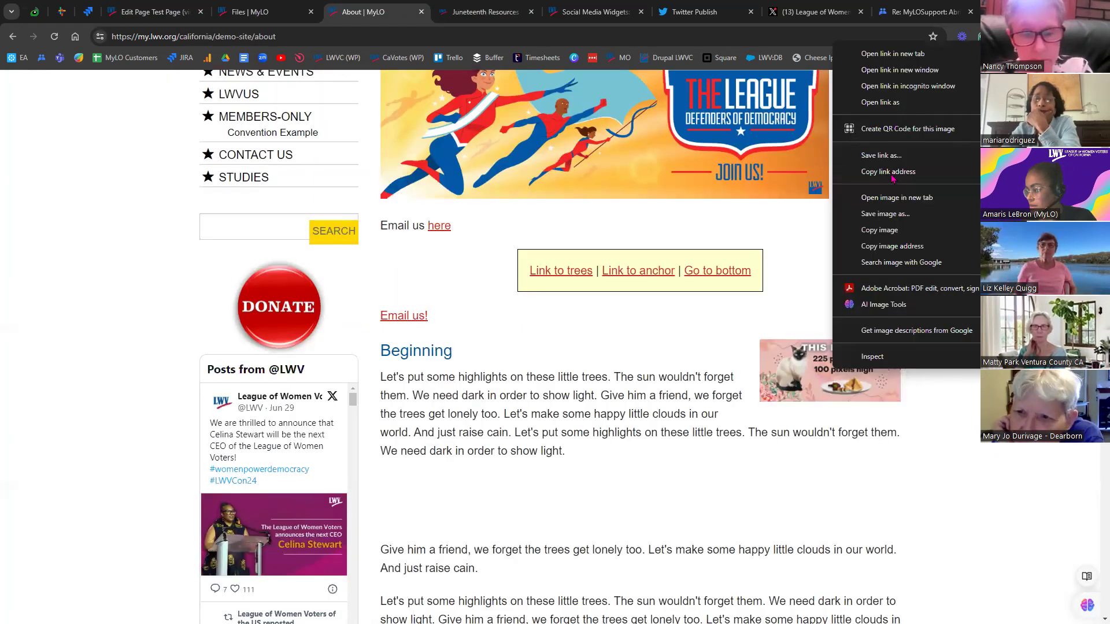
left_click(885, 198)
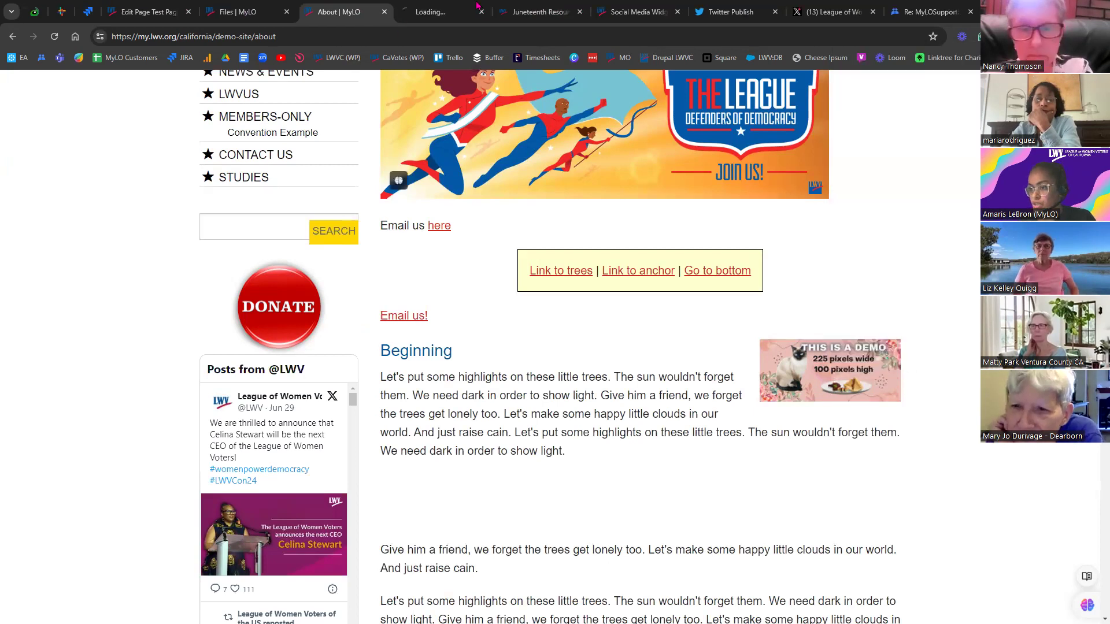
left_click(433, 10)
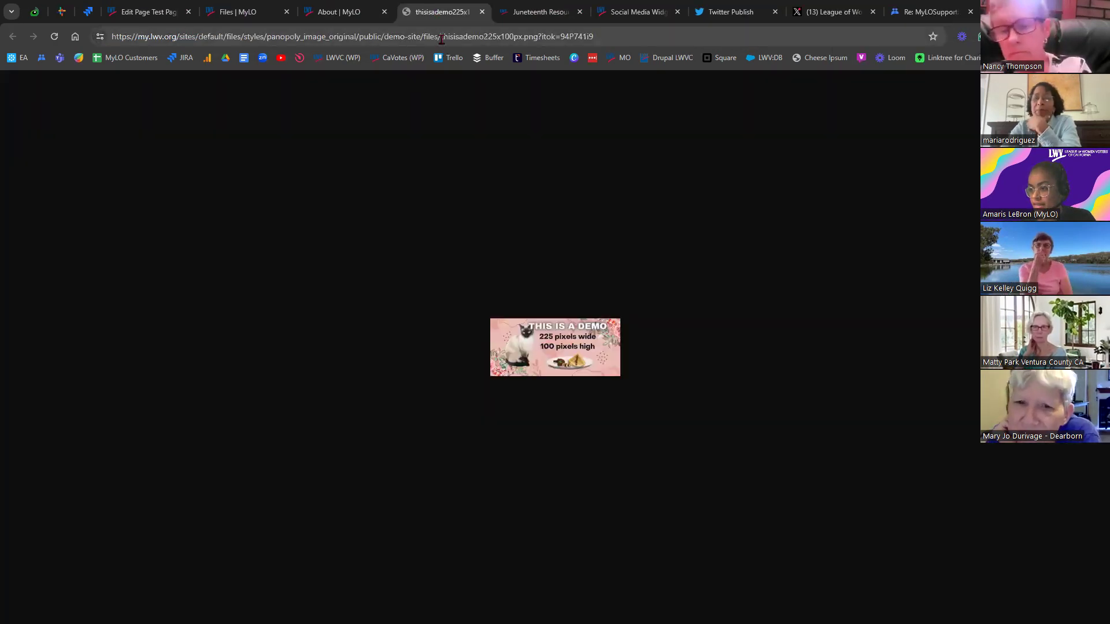
double_click(466, 36)
left_click_drag(500, 38, 522, 39)
right_click(495, 36)
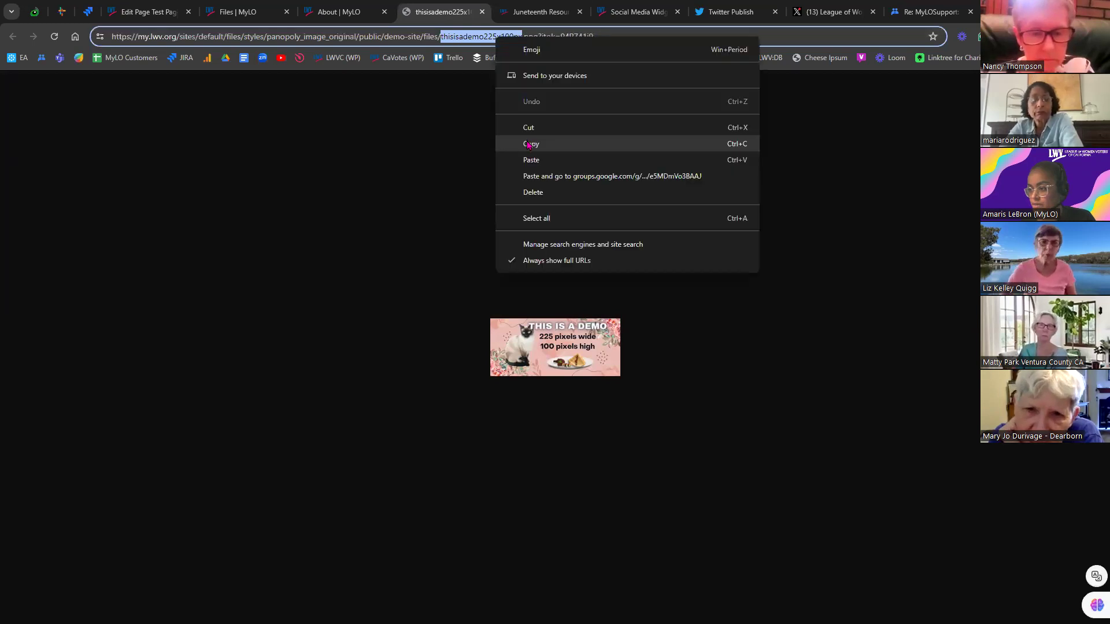
left_click(521, 143)
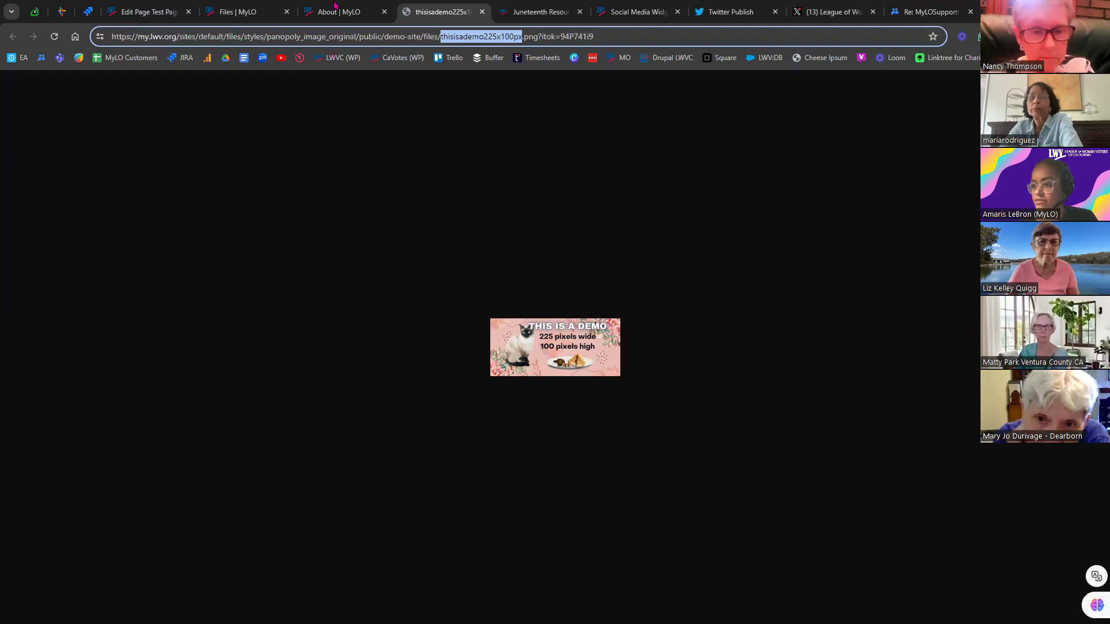
- Search the personal file list for the name thisisademo225x100px
left_click(206, 17)
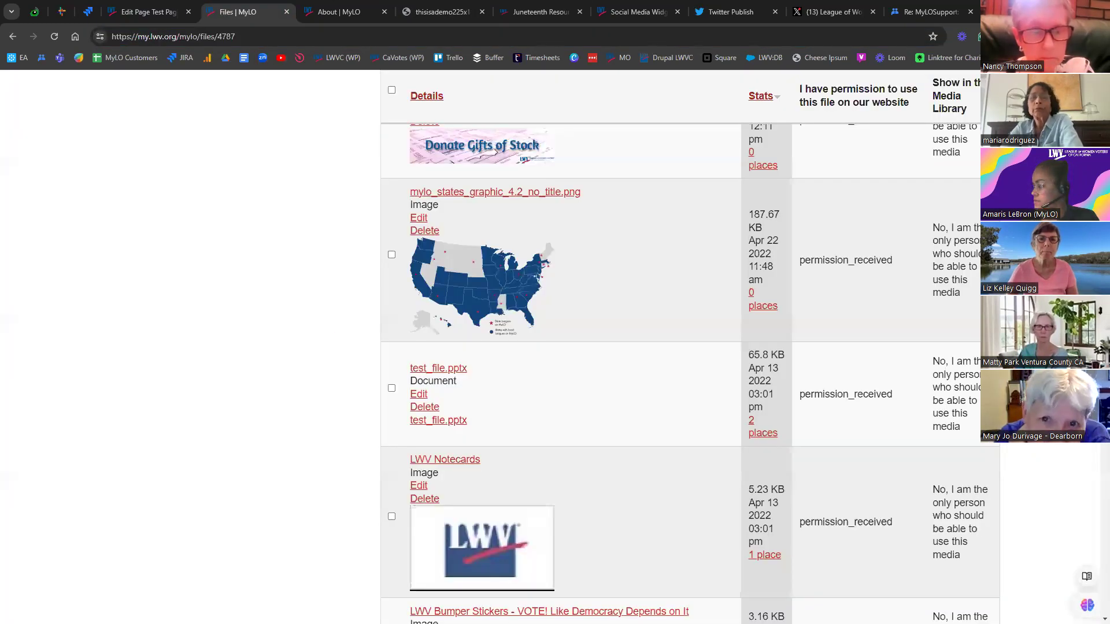
scroll(964, 175, "up", 15)
scroll(452, 341, "up", 2)
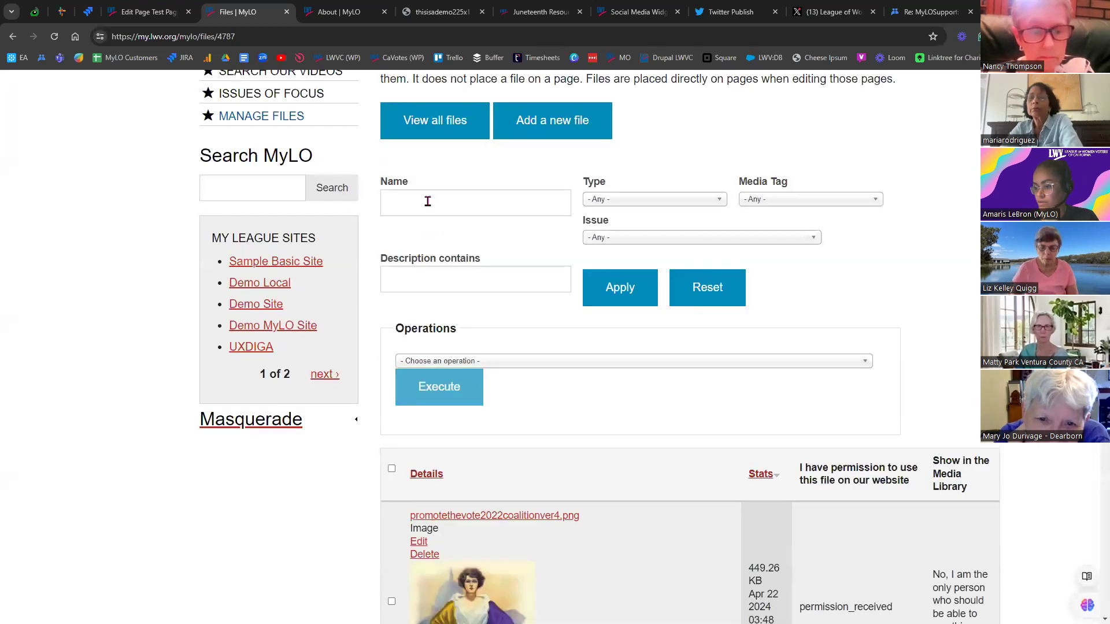
left_click(428, 201)
key("ctrl+v")
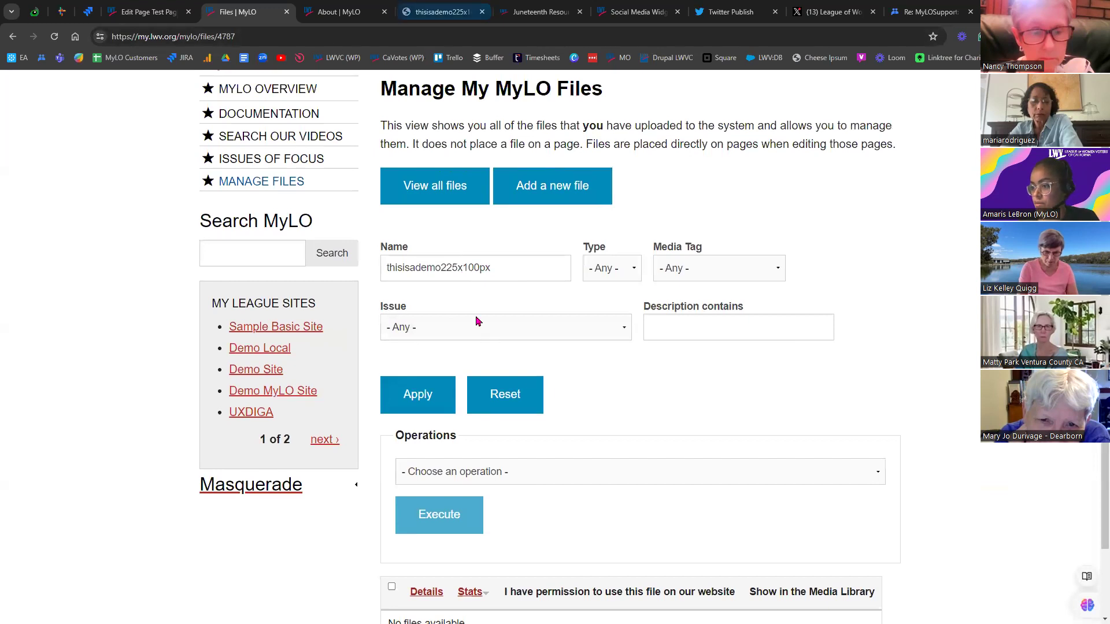
- Find the ballot box picture on the About page, open it in a separate tab and copy its file name, voteballotboxgraphic
key("ctrl+Tab")
scroll(599, 378, "down", 20)
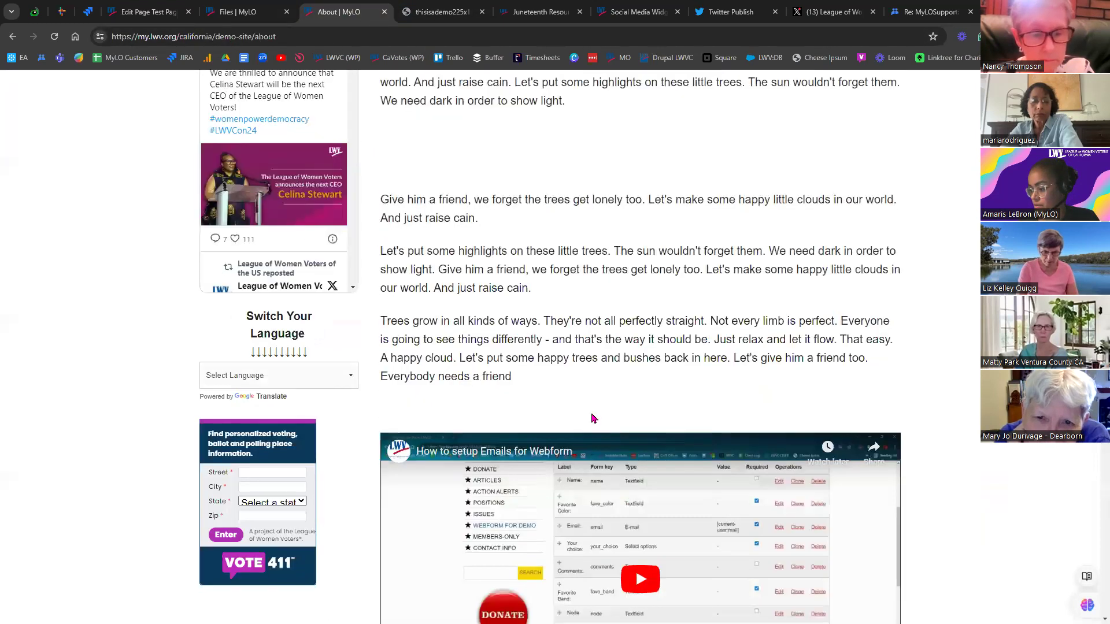
scroll(610, 389, "up", 3)
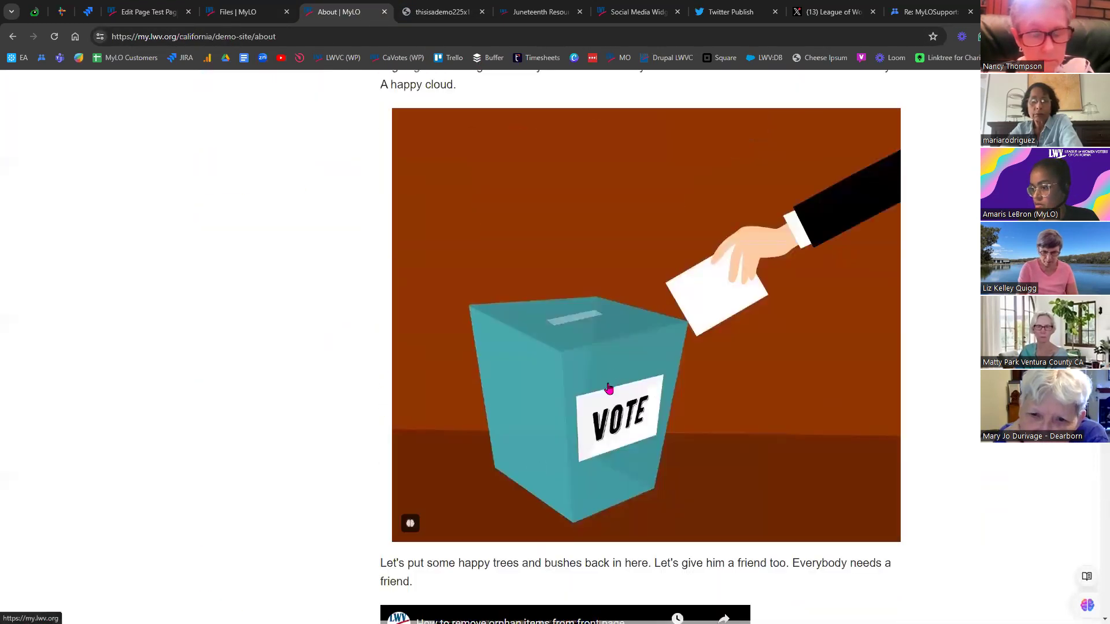
scroll(554, 404, "down", 10)
scroll(551, 421, "down", 4)
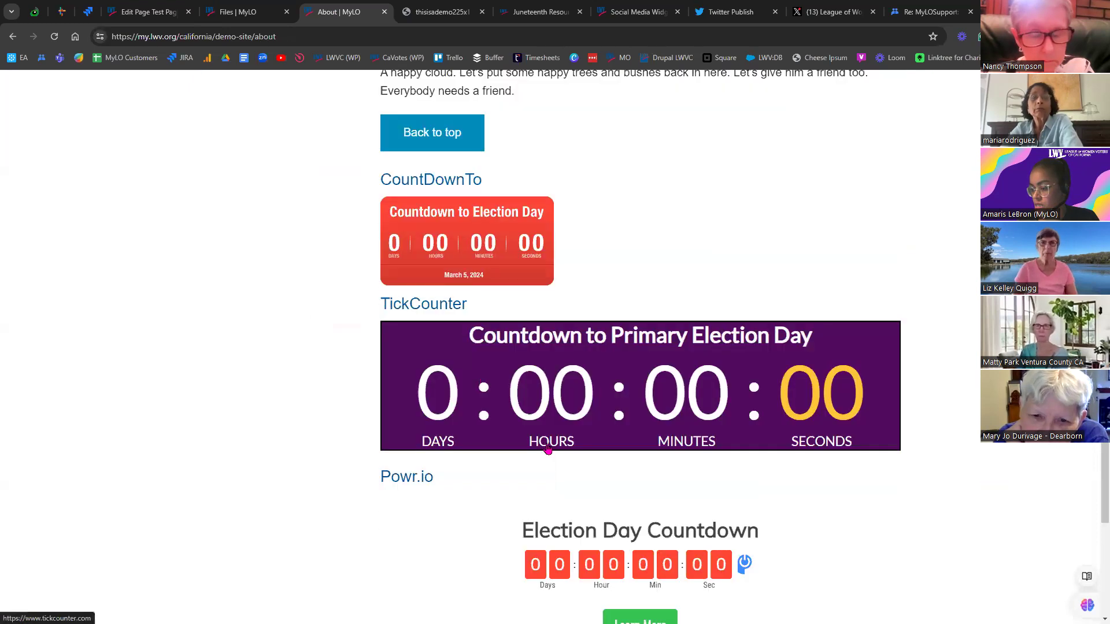
scroll(552, 376, "up", 13)
right_click(557, 308)
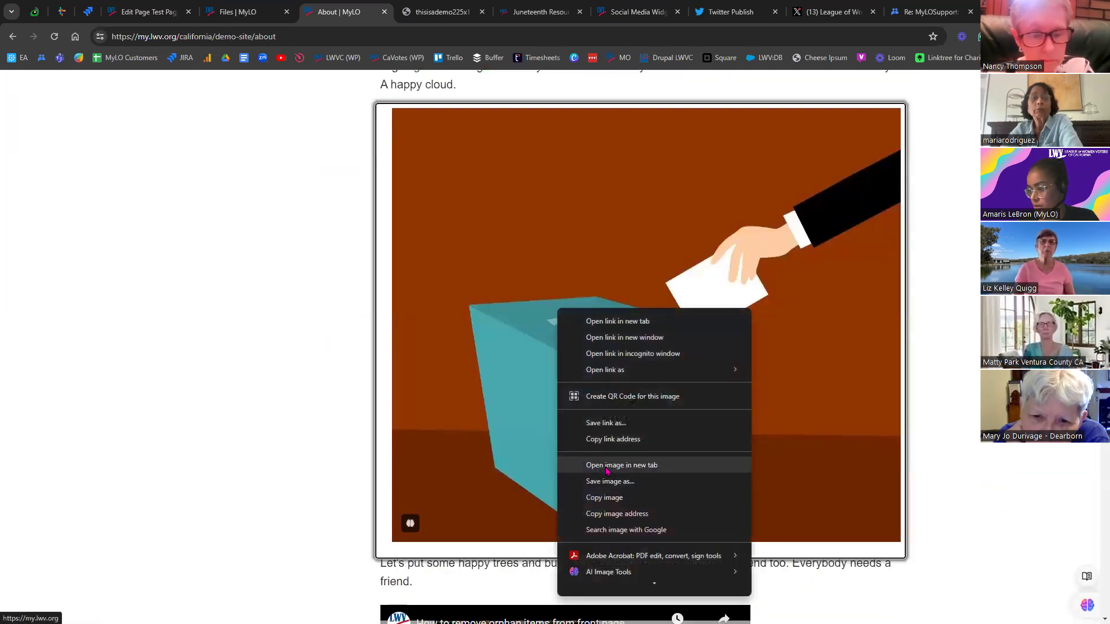
left_click(603, 465)
left_click(407, 12)
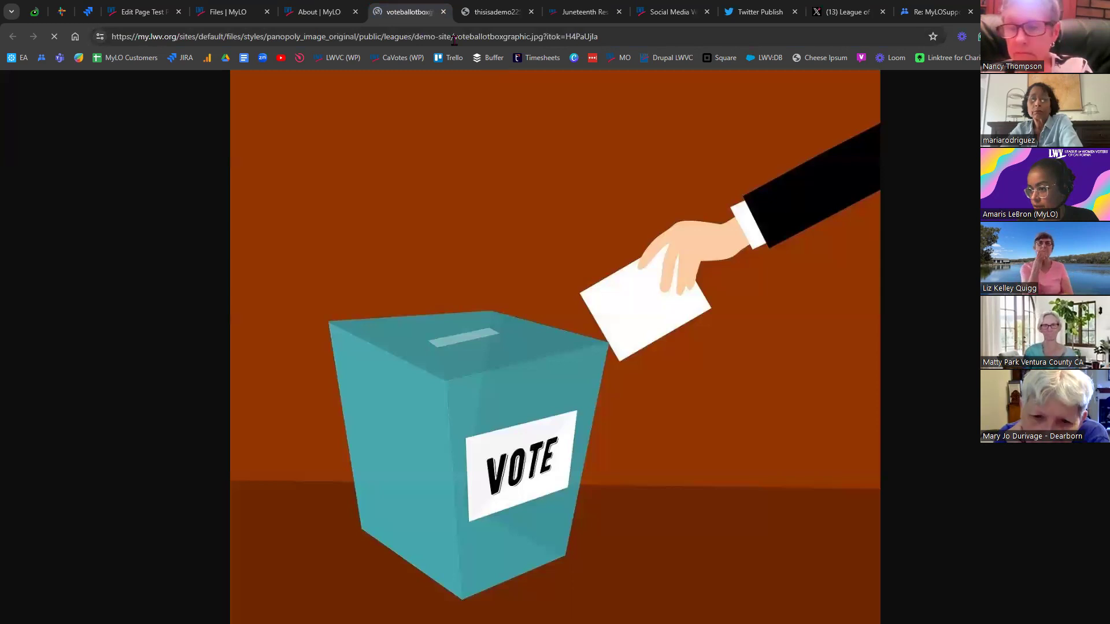
double_click(527, 37)
key("ctrl+c")
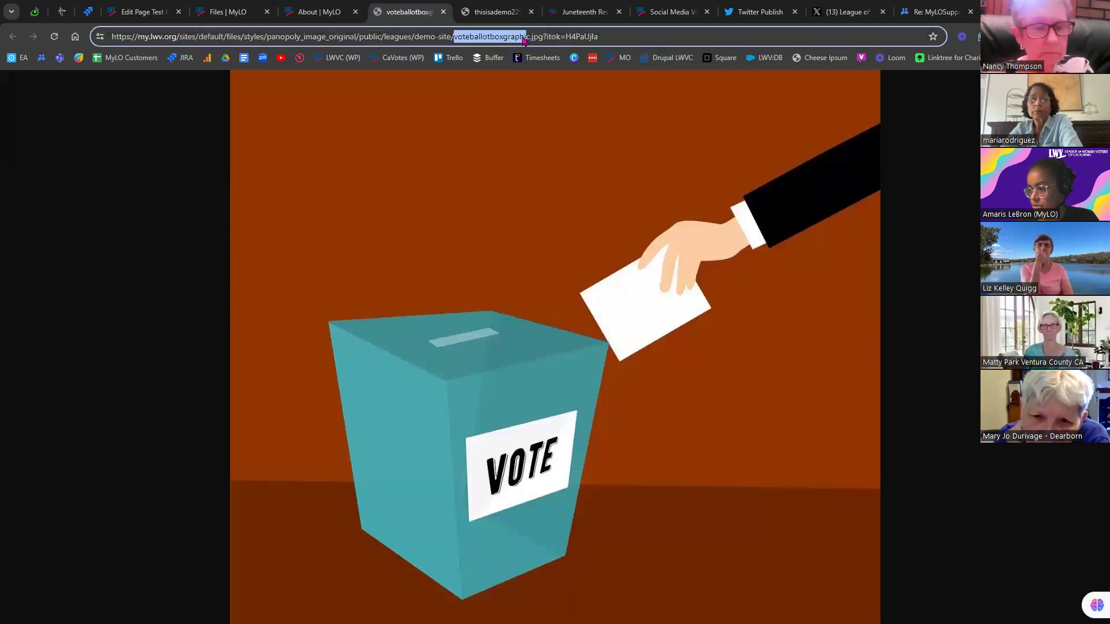
- Replace the name filter in the personal file list with voteballotboxgraphic and apply it
left_click(238, 10)
left_click_drag(503, 260, 350, 273)
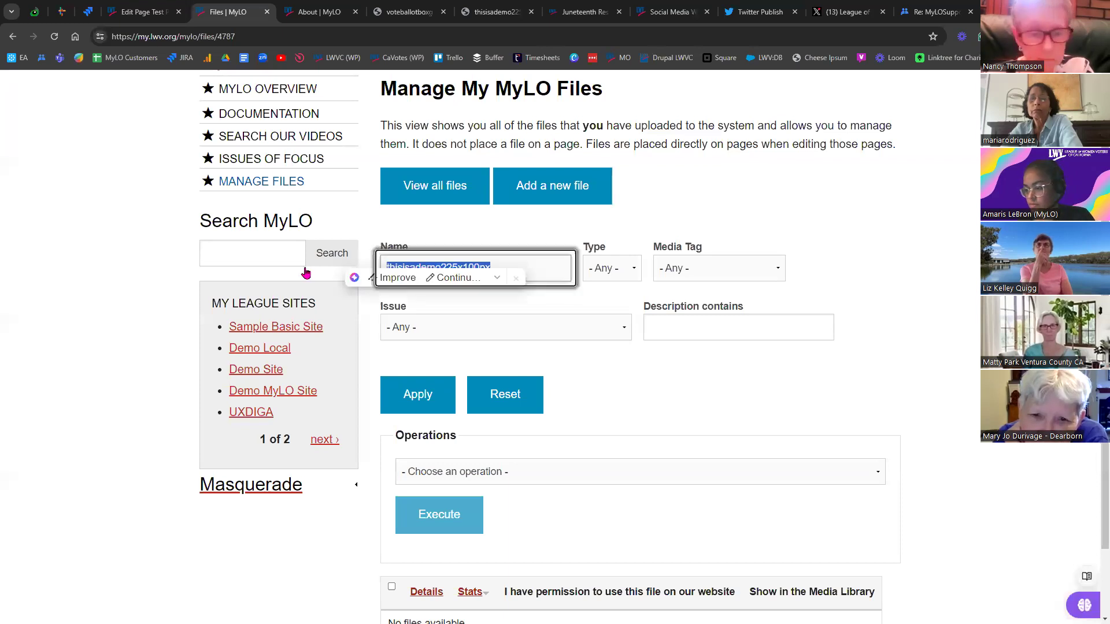
key("ctrl+v")
left_click(422, 406)
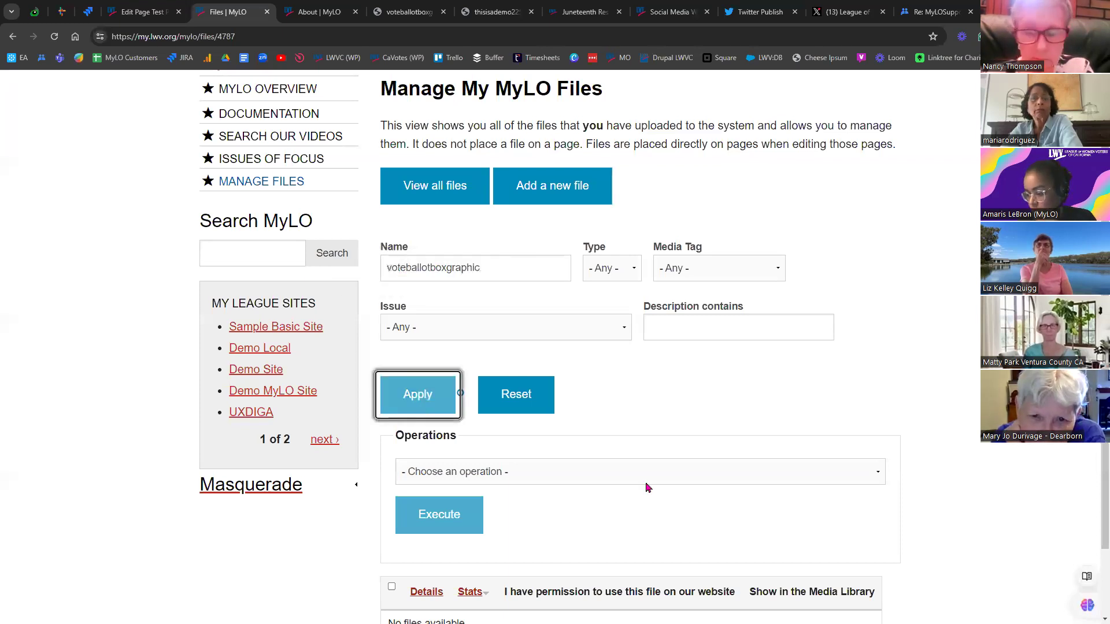
scroll(630, 479, "up", 3)
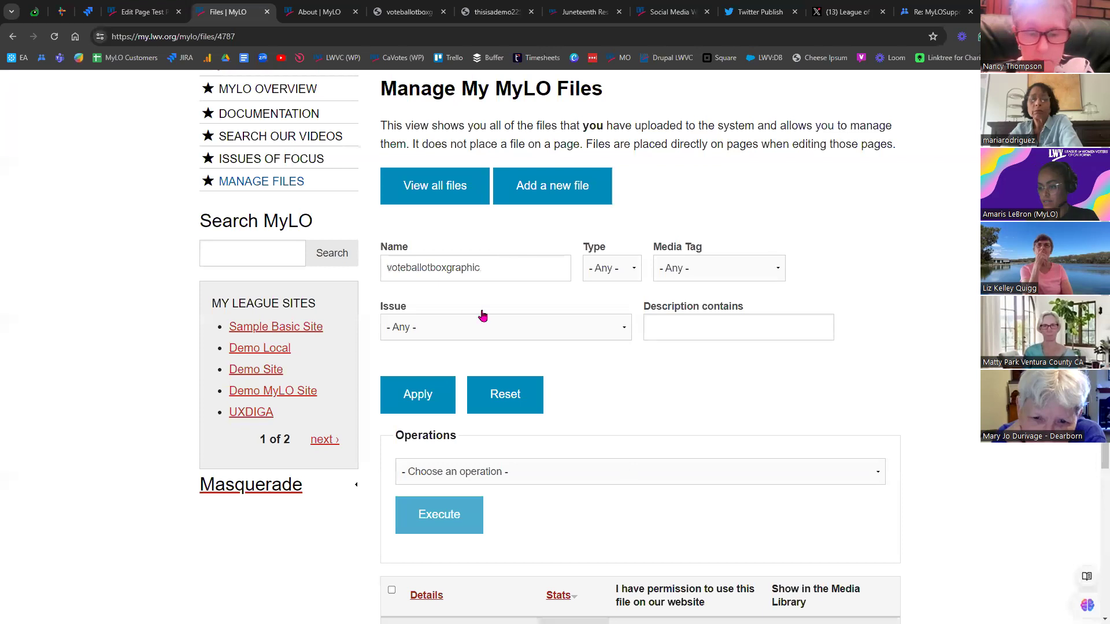
left_click(502, 273)
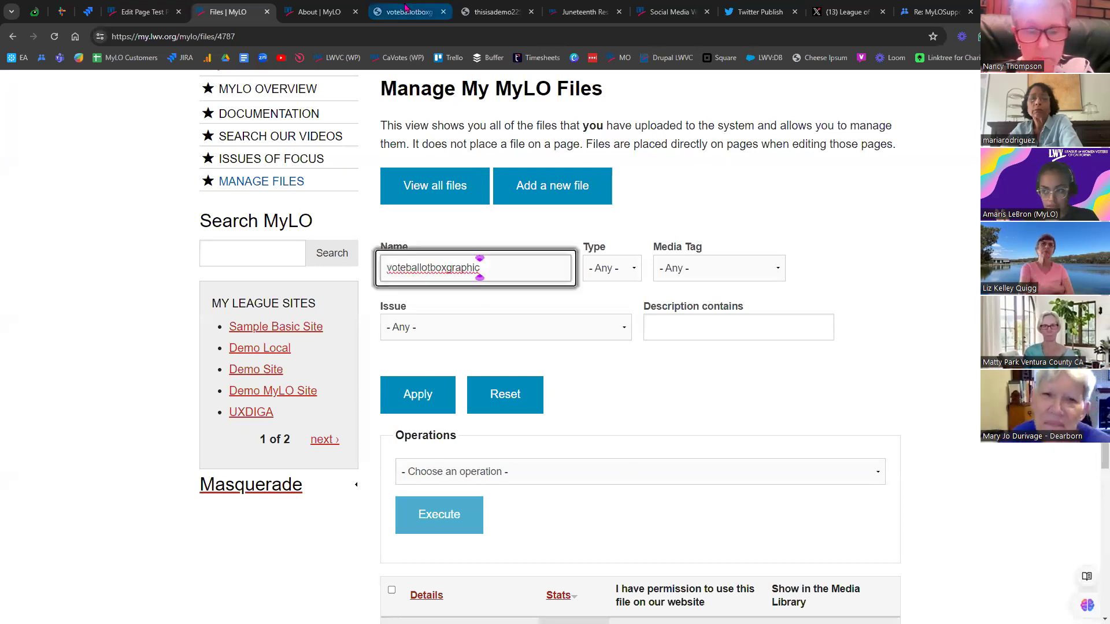
- Open the ballot box picture in a separate tab again, highlight voteballotboxgraphic in its address and return to the file list
left_click(320, 12)
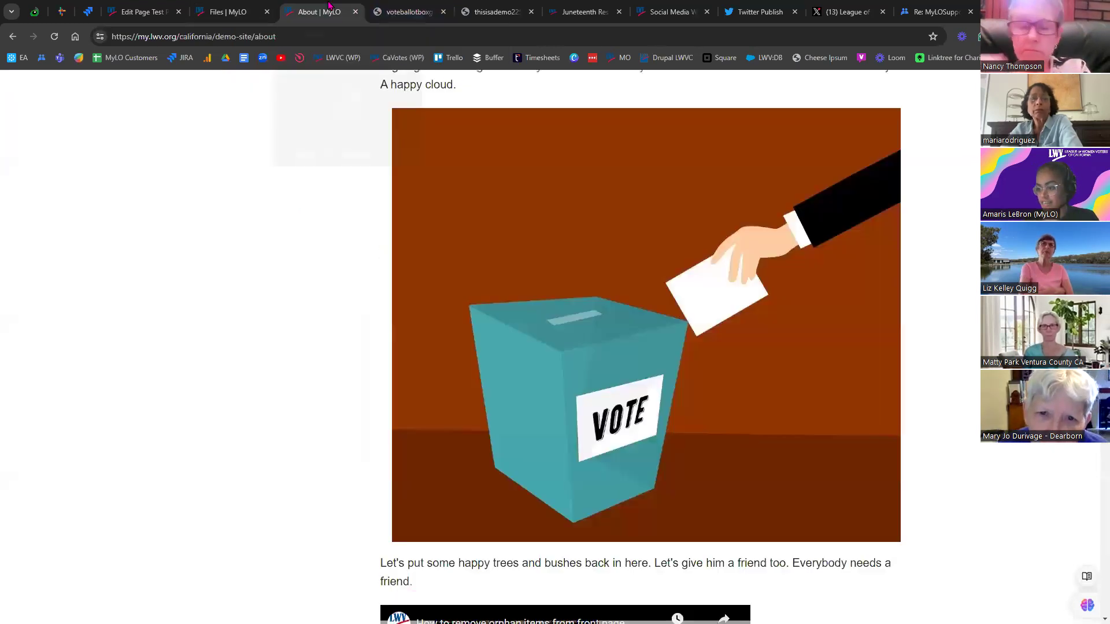
right_click(632, 222)
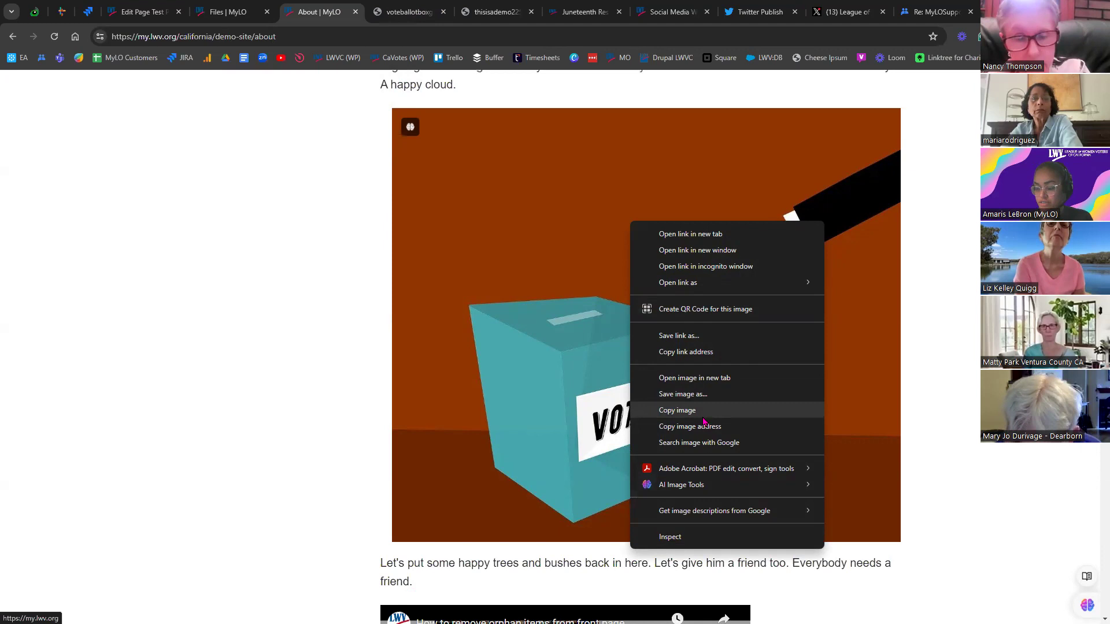
left_click(713, 384)
left_click(382, 12)
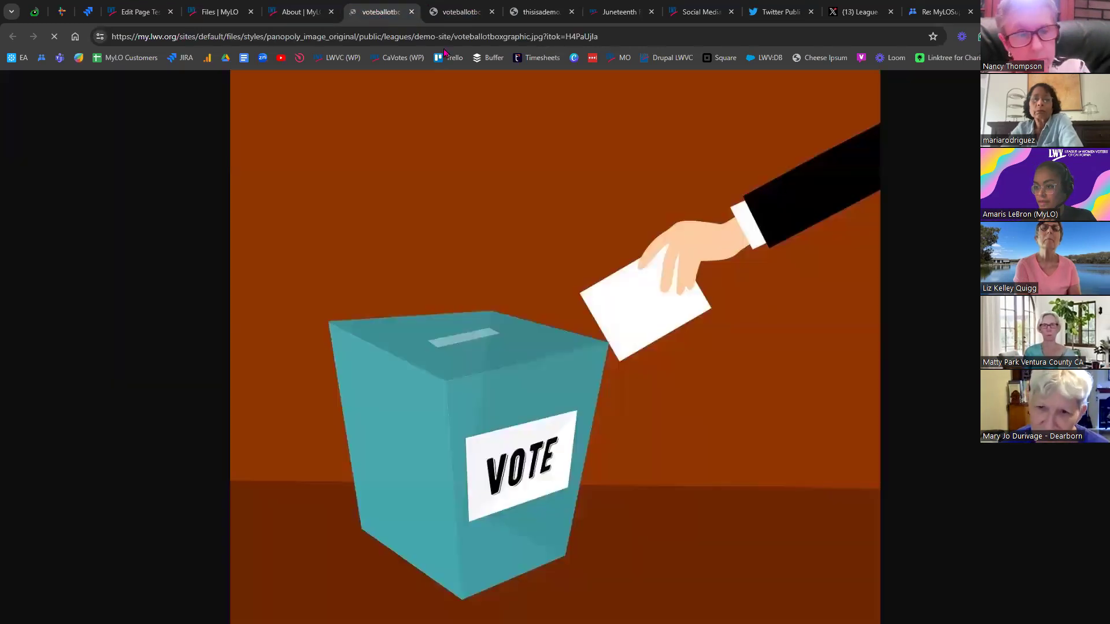
left_click_drag(454, 36, 529, 39)
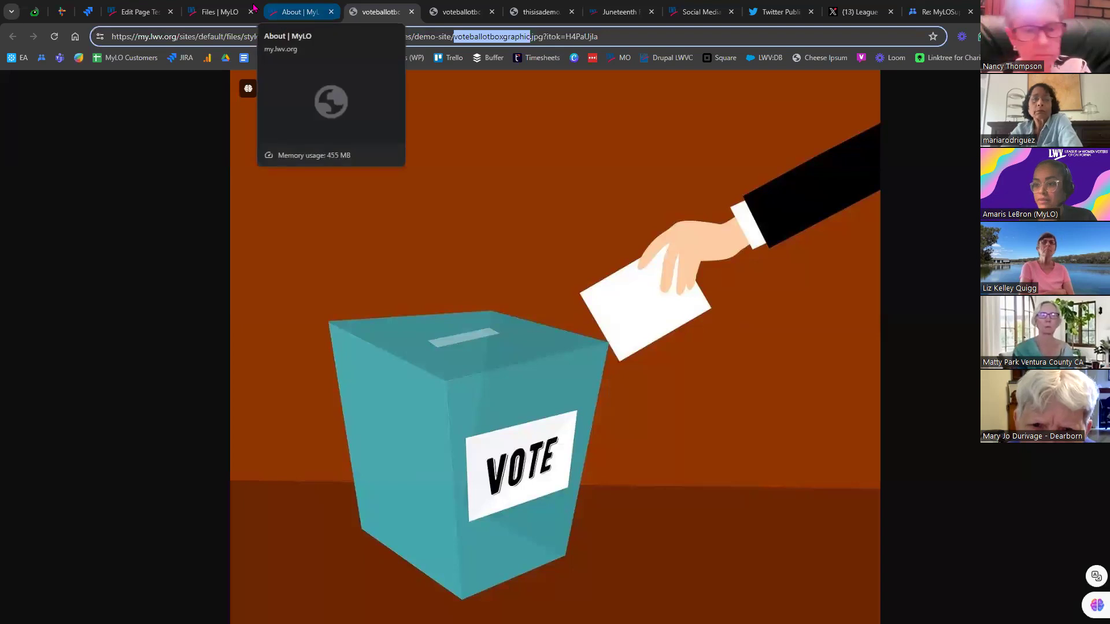
left_click(219, 12)
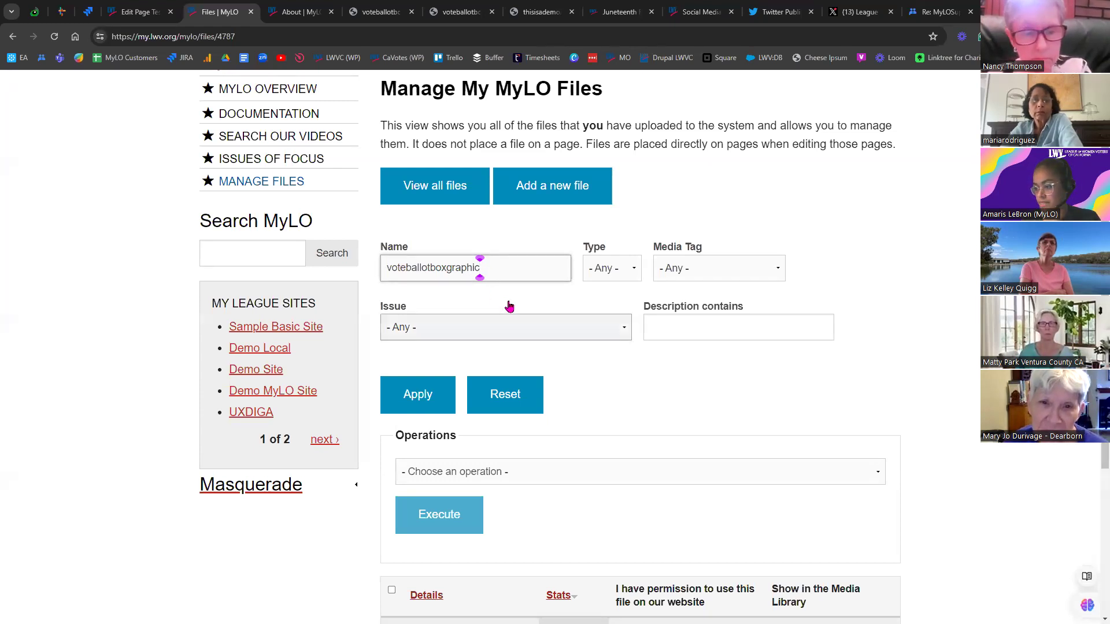
- Try to open the usage places of voteballotboxgraphic.jpg in the same tab and in a separate one, and return to the list
scroll(578, 318, "down", 2)
scroll(592, 345, "down", 2)
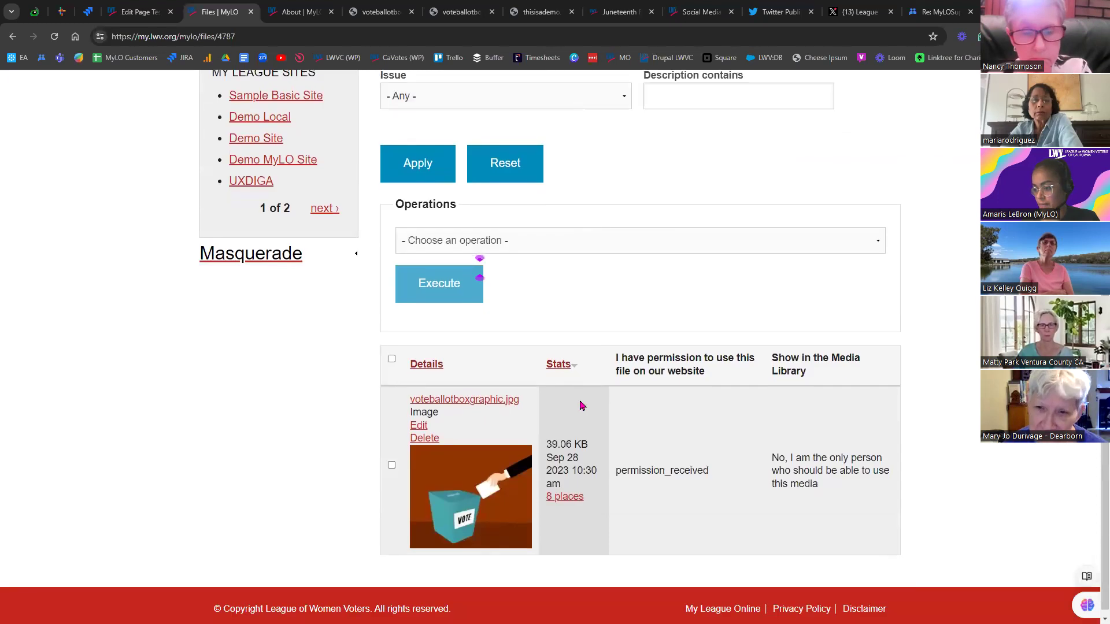
left_click(560, 498)
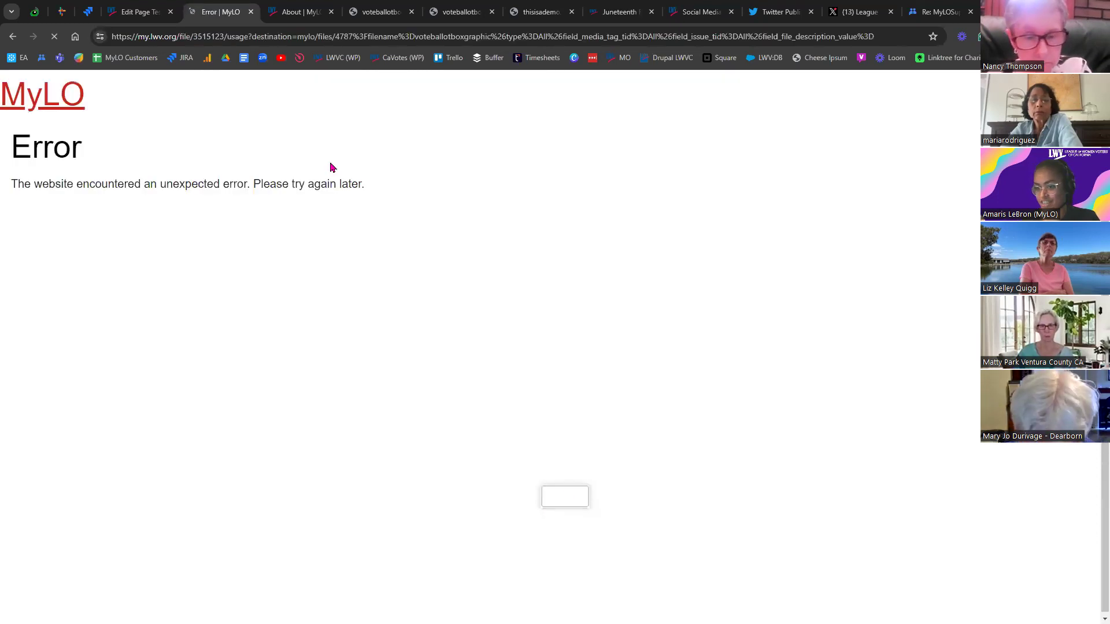
left_click(19, 39)
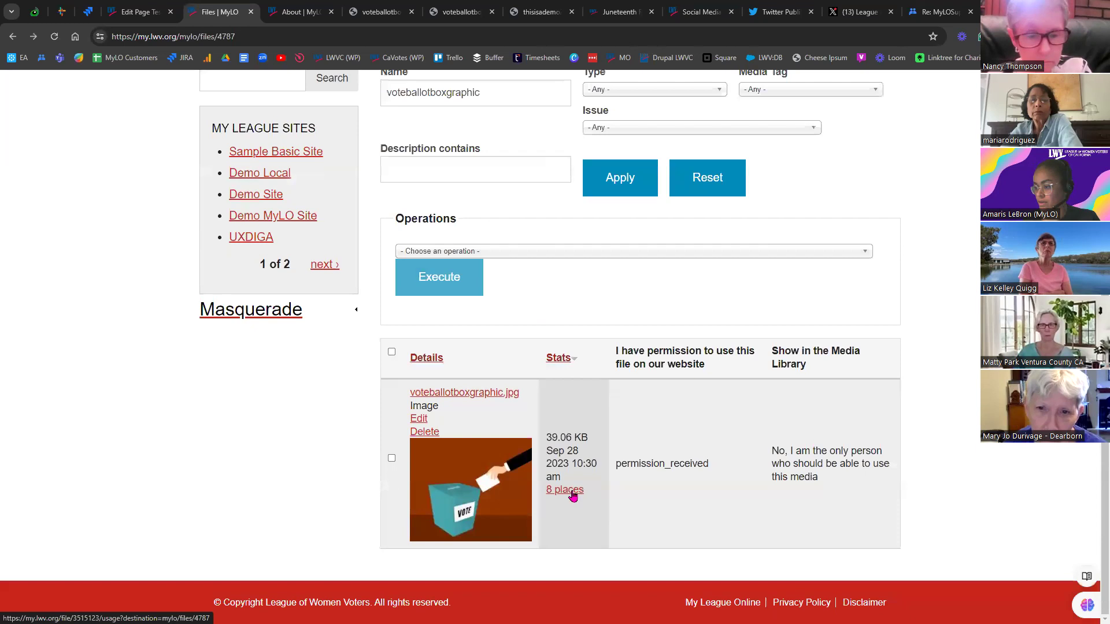
right_click(568, 495)
left_click(632, 312)
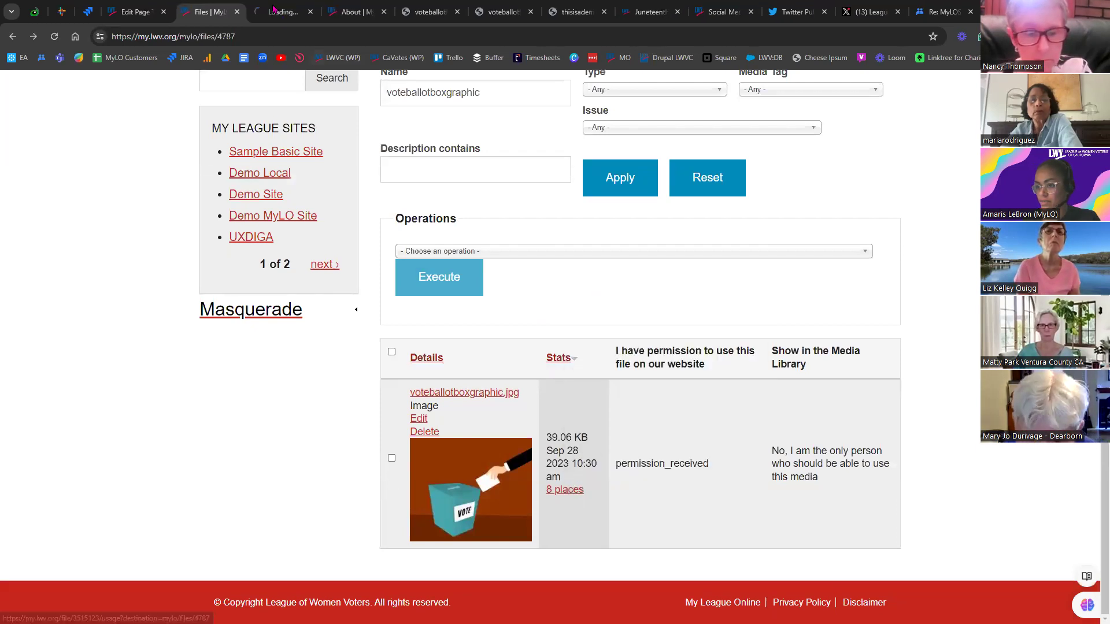
left_click(276, 10)
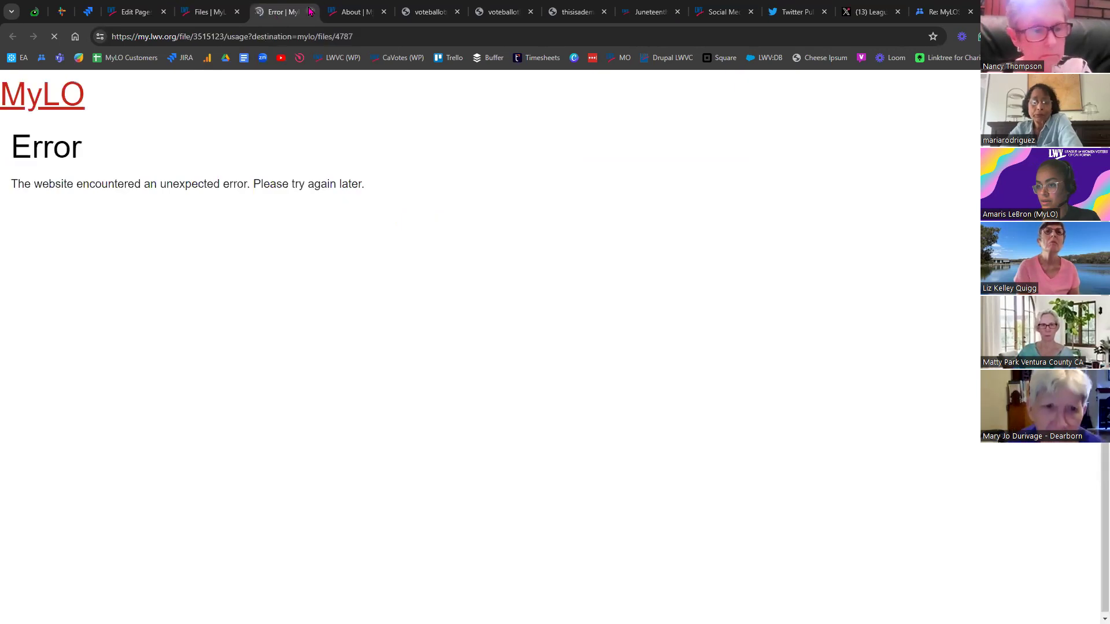
left_click(311, 11)
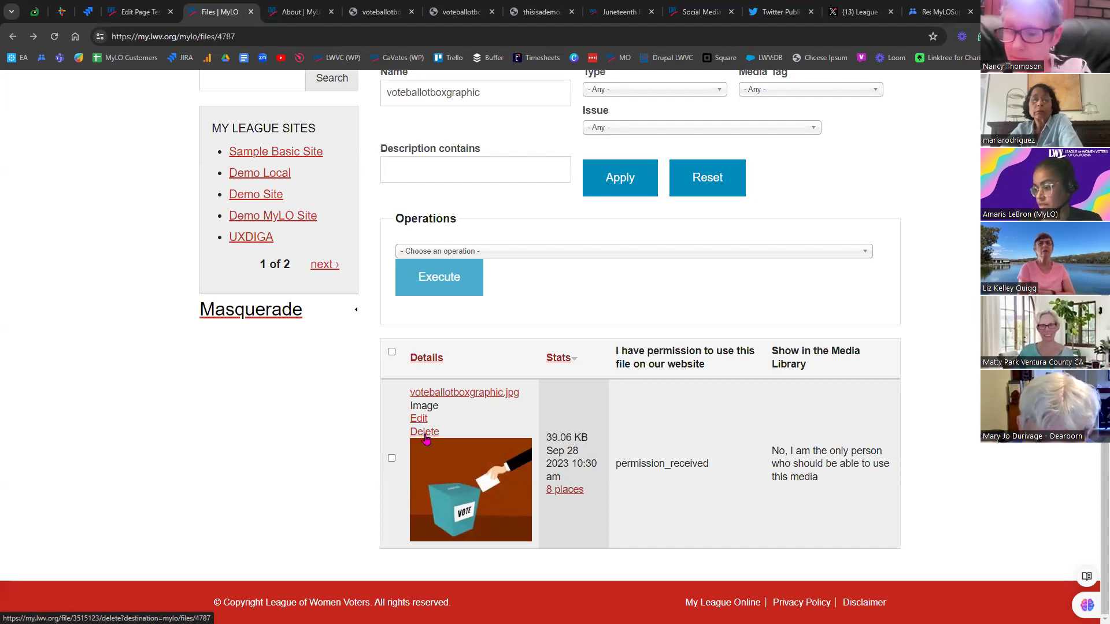
- Look through the edit form of voteballotboxgraphic.jpg, try its view page, and return to the file list without saving
left_click(419, 420)
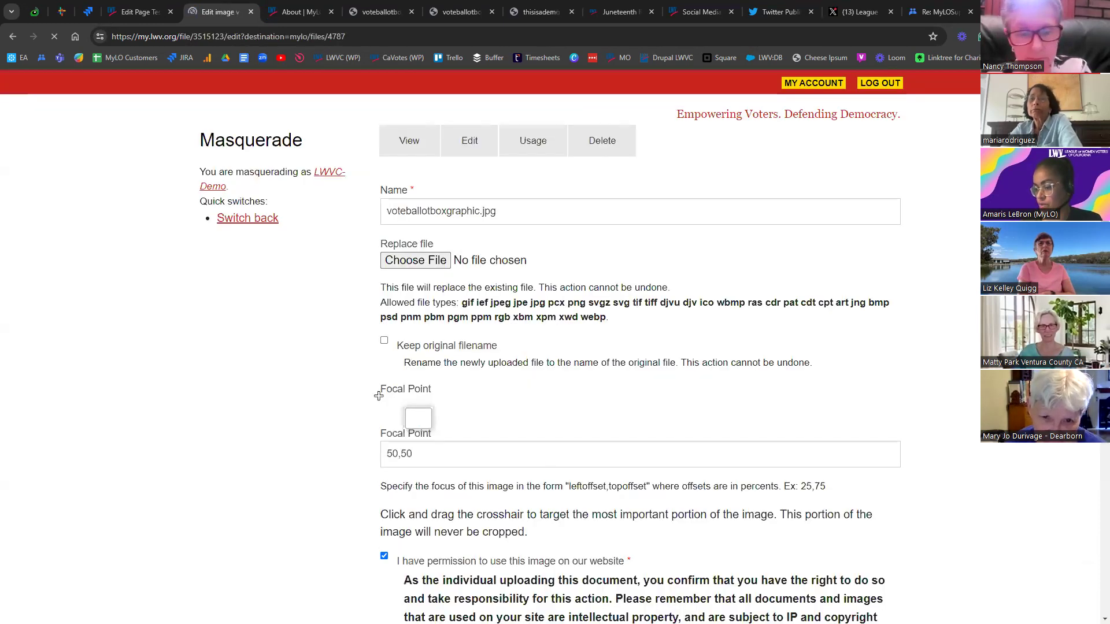
scroll(1094, 591, "down", 15)
scroll(1095, 591, "down", 2)
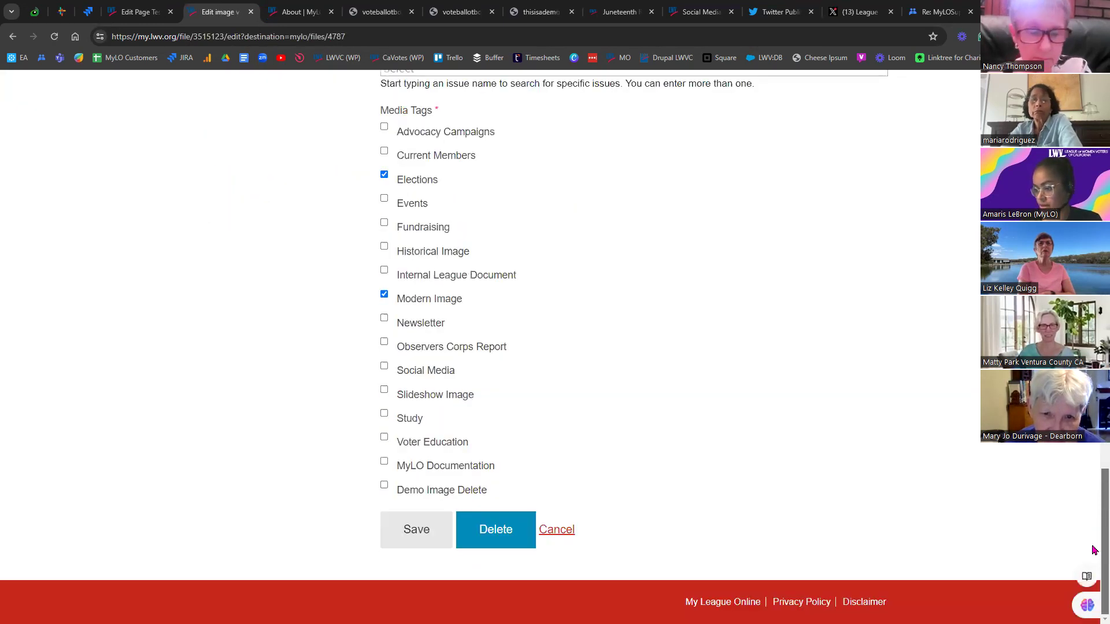
scroll(1095, 478, "up", 1)
scroll(1094, 478, "up", 10)
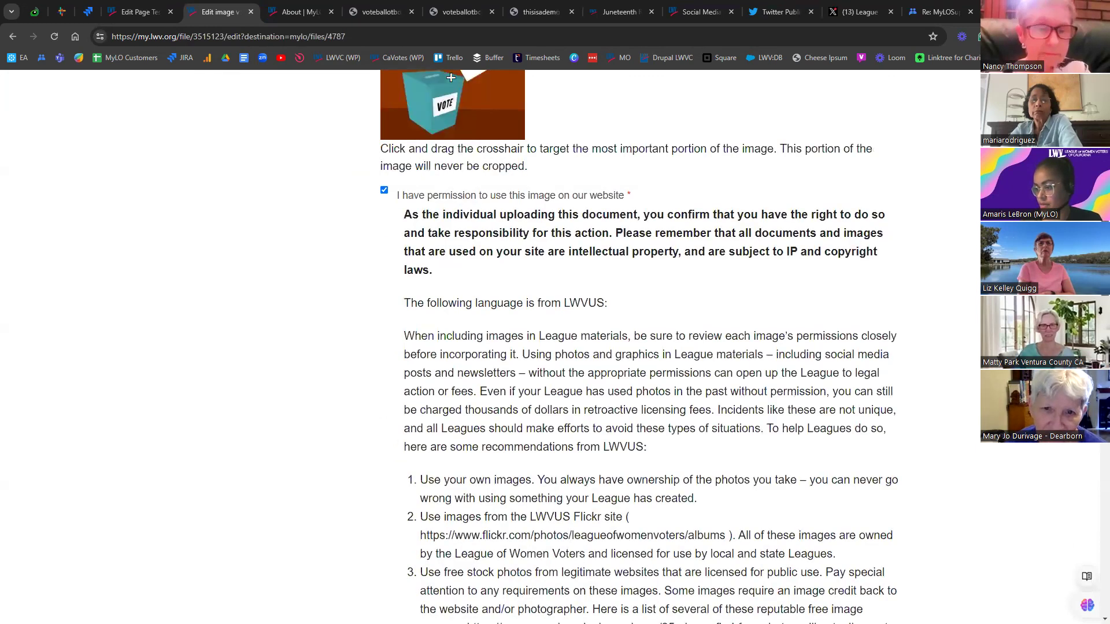
scroll(441, 122, "up", 6)
left_click(411, 143)
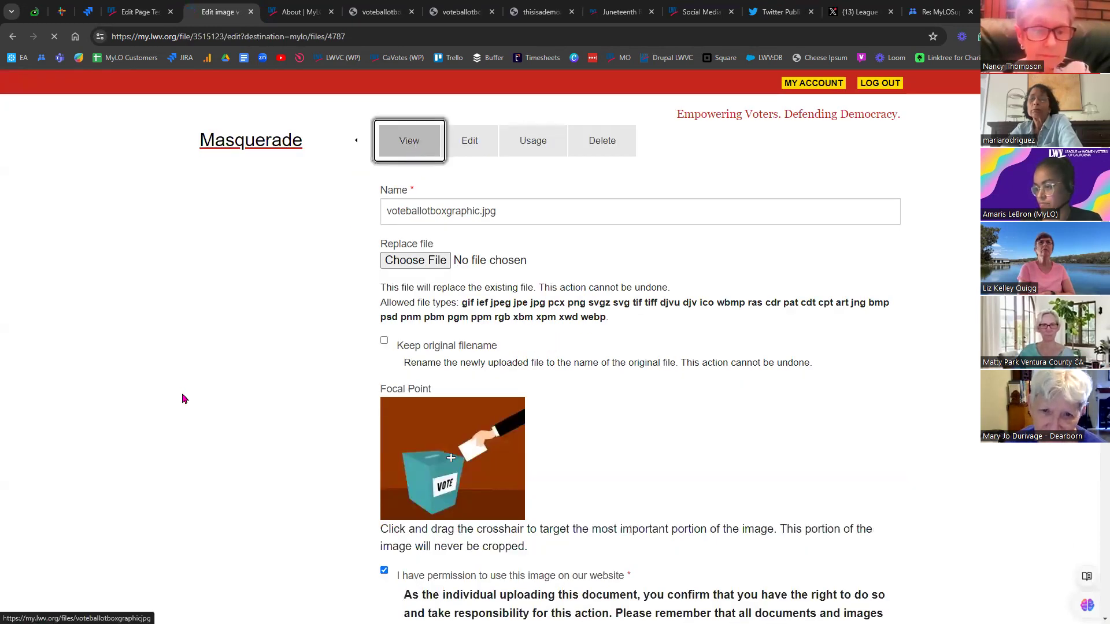
left_click(11, 37)
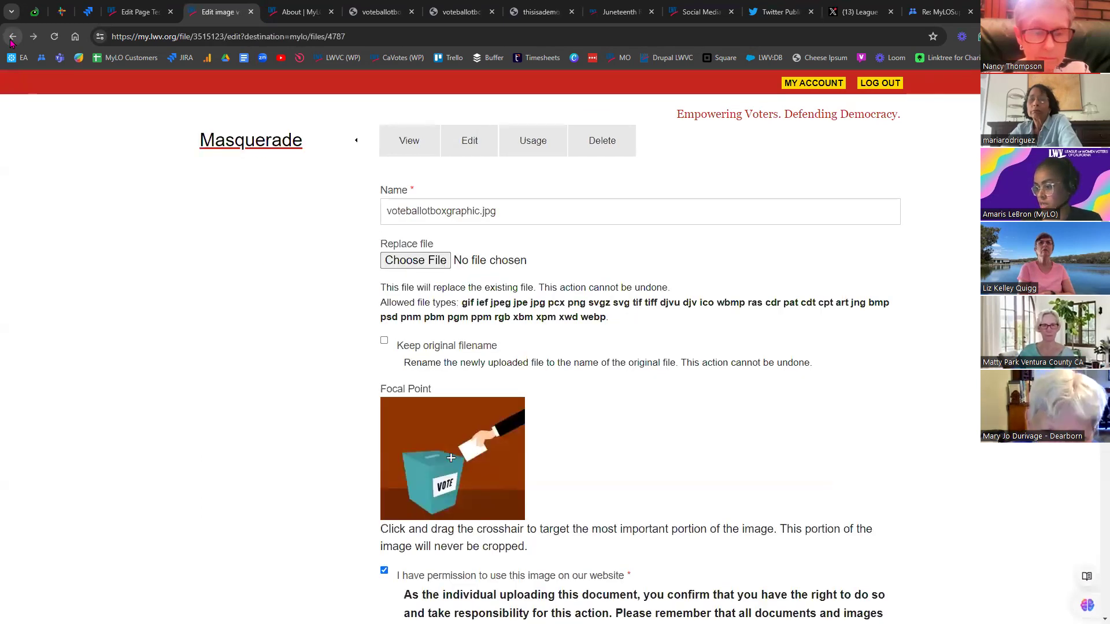
left_click(11, 37)
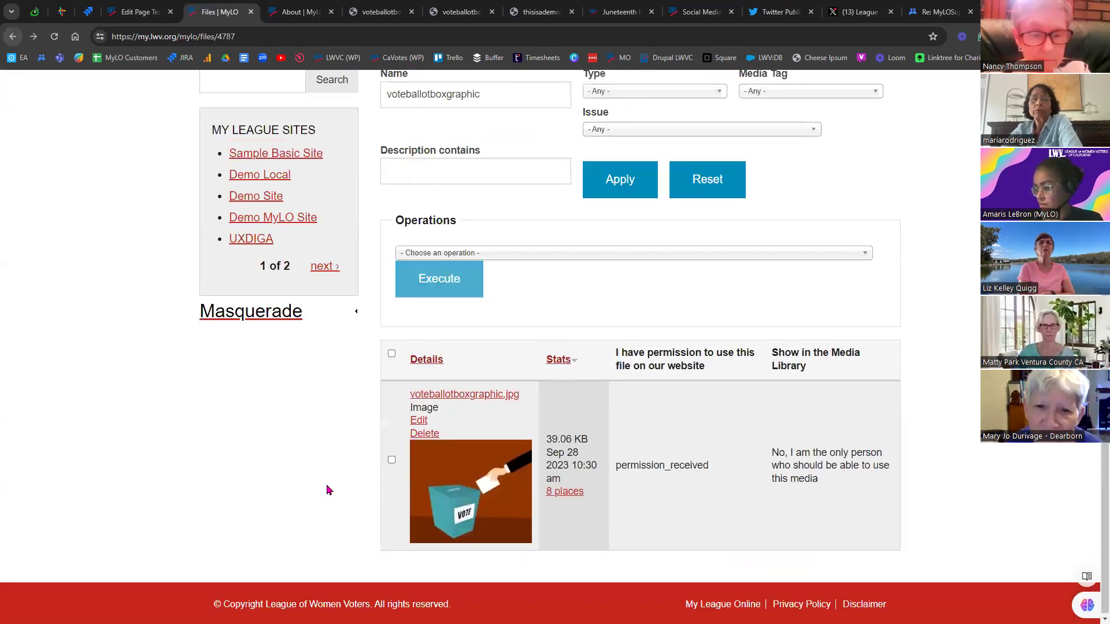
- Close the two ballot box picture pages and the thisisademo225x100px picture page, and return to the file list
left_click(389, 17)
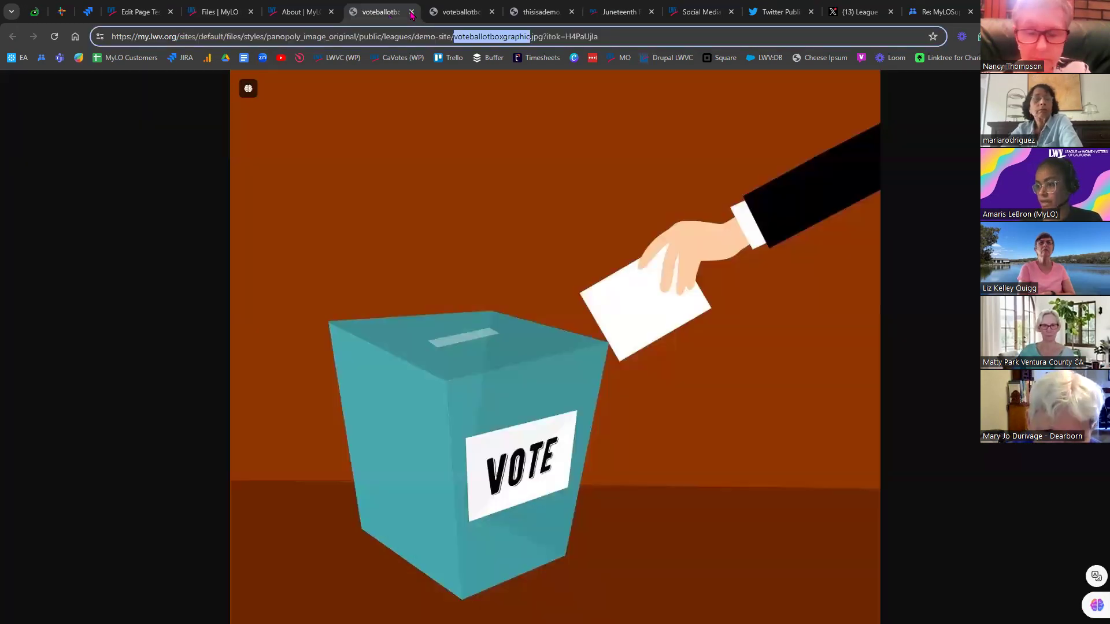
left_click(412, 12)
left_click(411, 12)
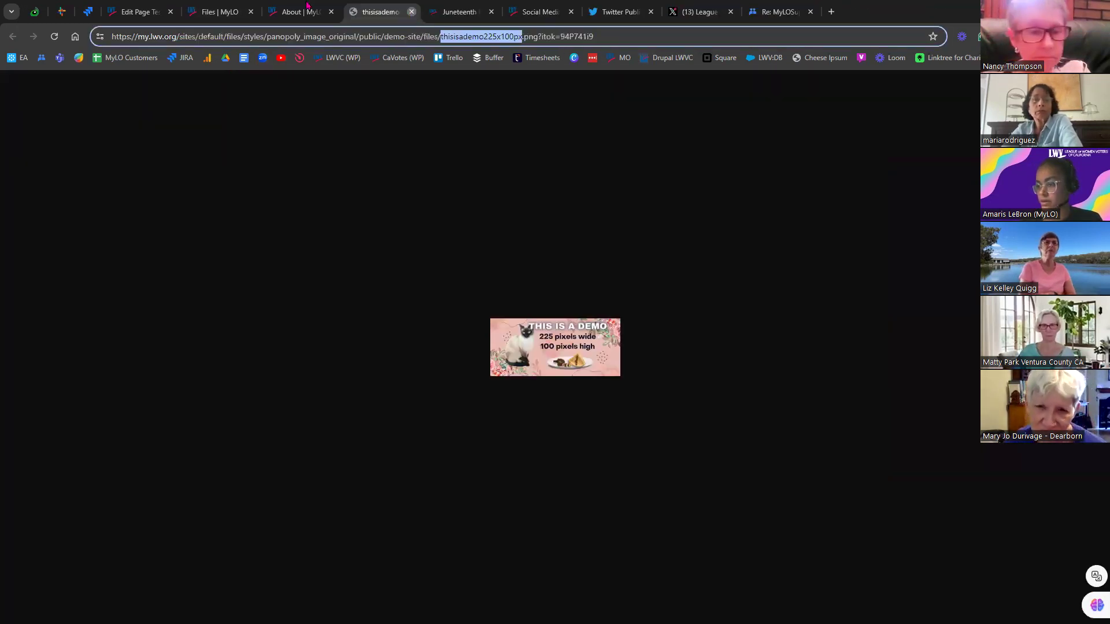
left_click(412, 13)
left_click(216, 14)
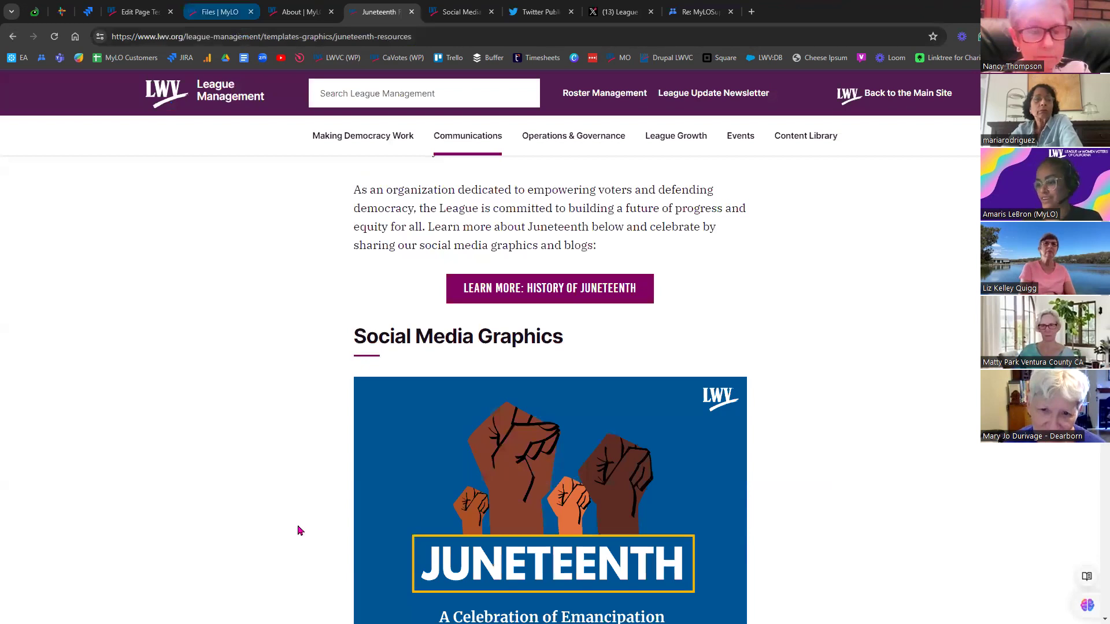
scroll(302, 550, "down", 3)
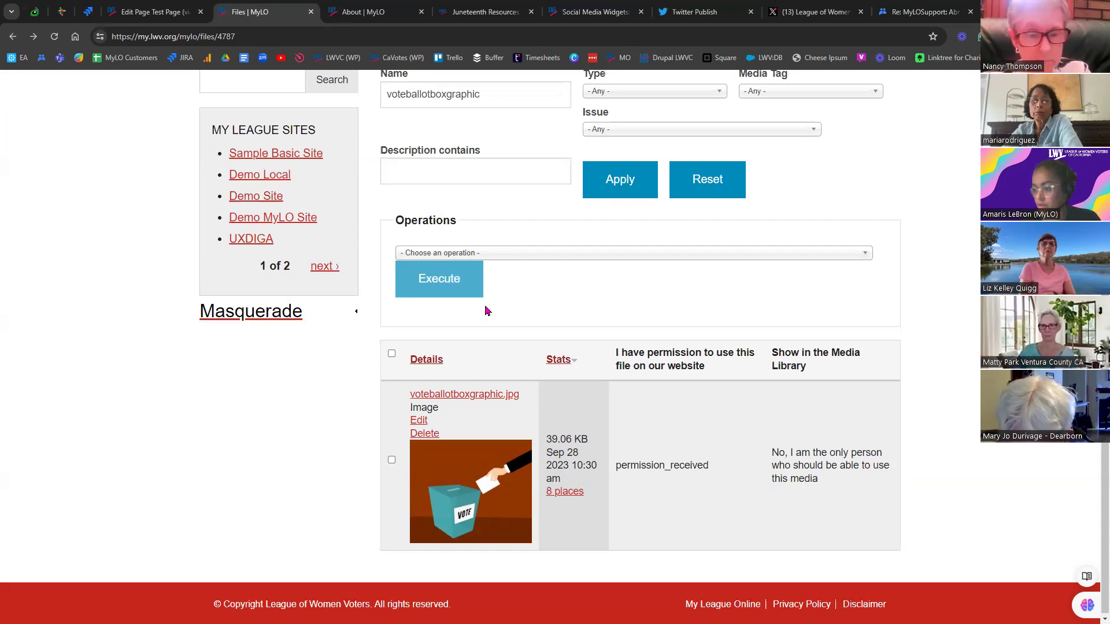
scroll(488, 310, "up", 3)
double_click(439, 266)
- Look over the videos and ballot box picture on the demo site's About page and highlight the page's full address
left_click(370, 12)
scroll(321, 465, "up", 2)
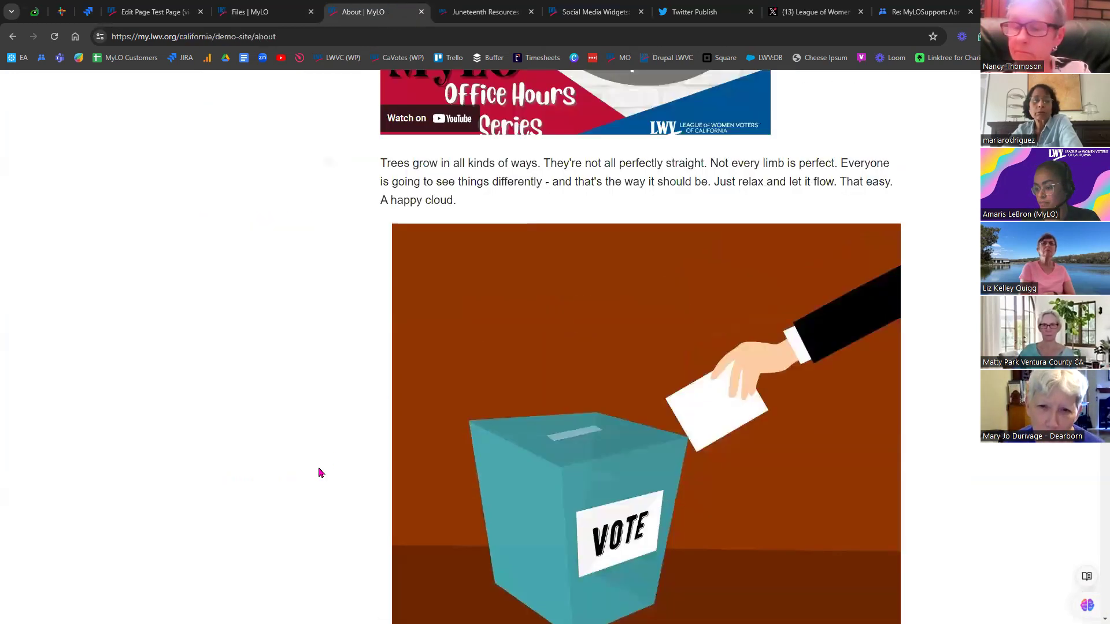
scroll(317, 539, "up", 4)
scroll(319, 542, "up", 1)
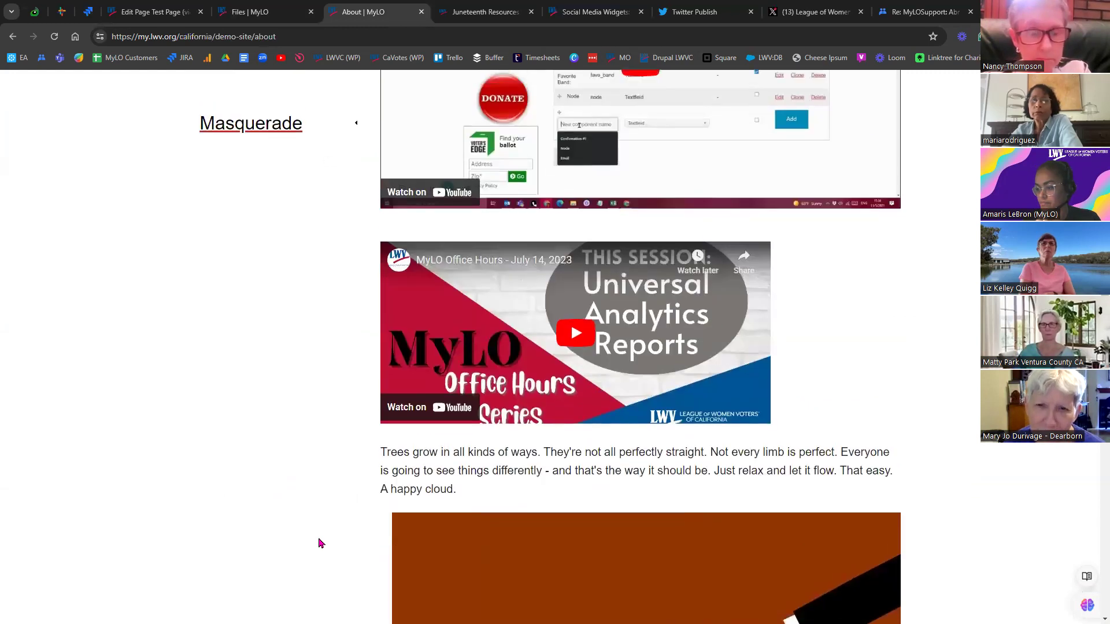
scroll(317, 540, "down", 1)
scroll(317, 549, "down", 2)
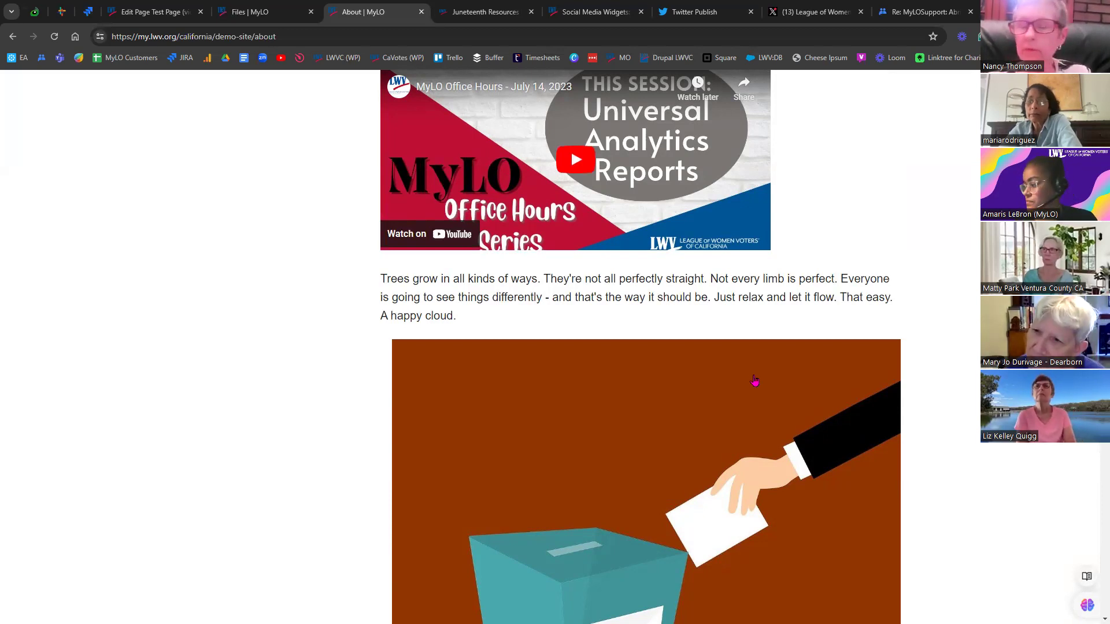
scroll(410, 359, "up", 10)
scroll(68, 339, "up", 3)
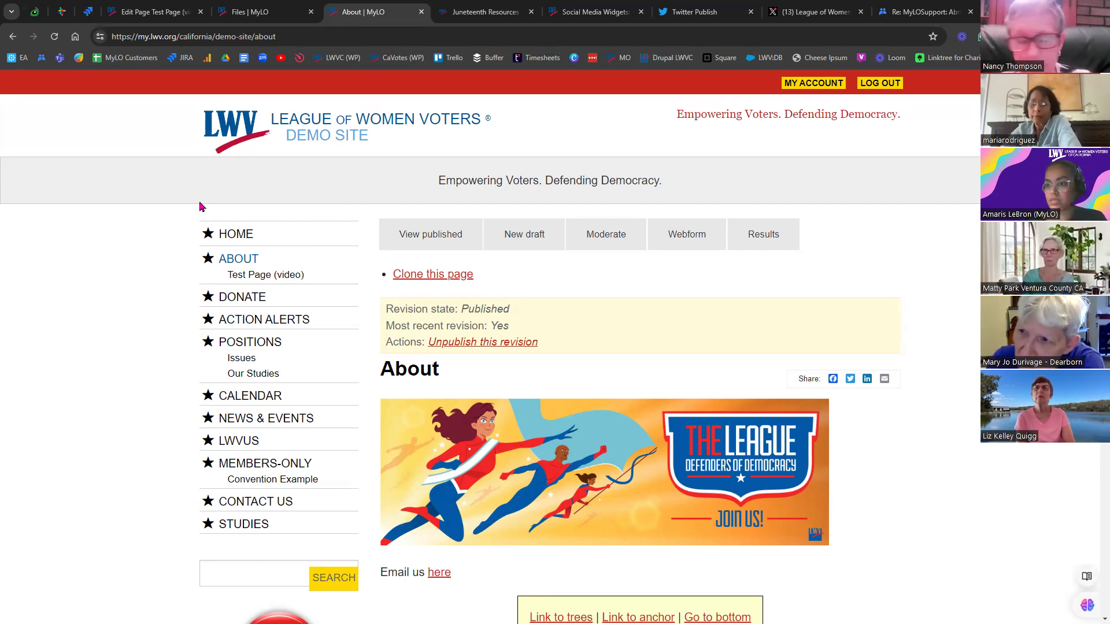
left_click(247, 35)
left_click_drag(247, 36, 72, 29)
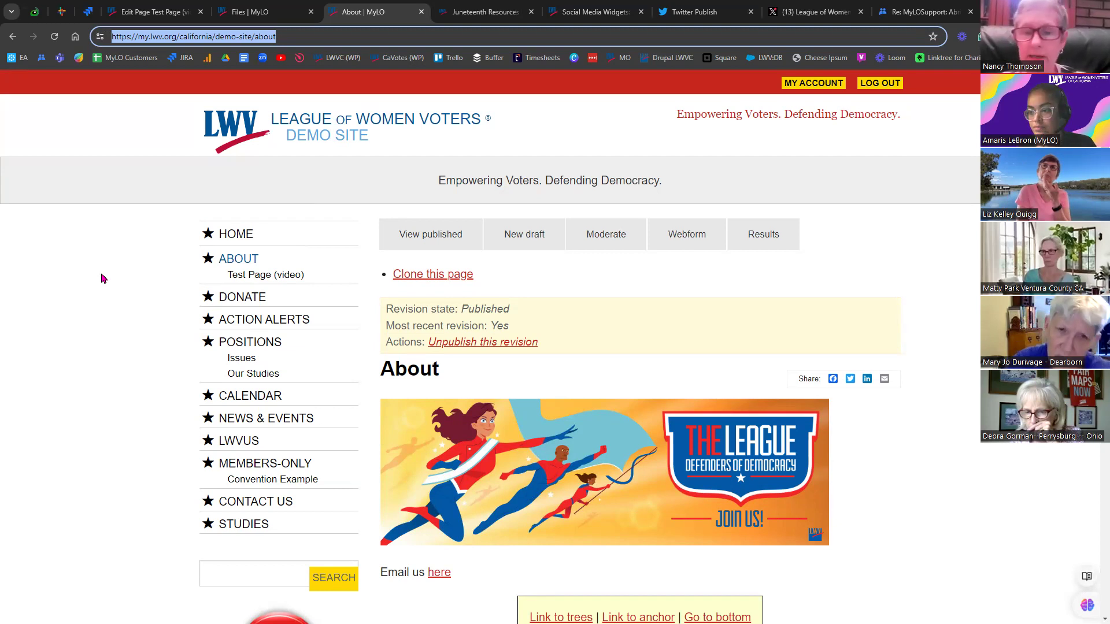
- Go from the About page to the My League Online home page and open the Demo Local site
scroll(155, 370, "down", 15)
scroll(191, 491, "up", 10)
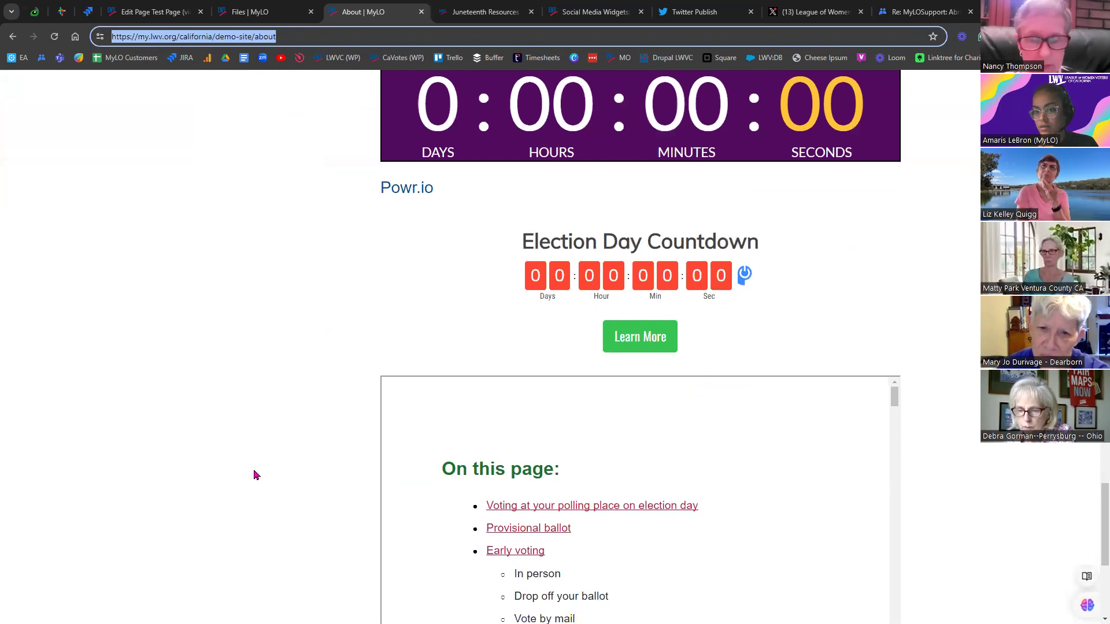
scroll(256, 475, "down", 5)
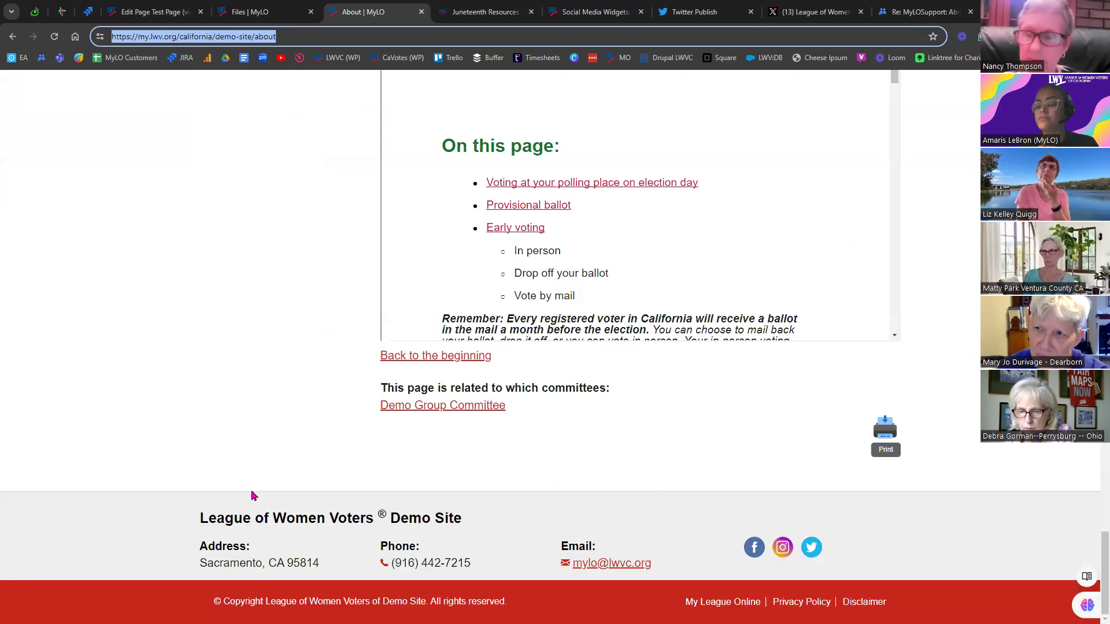
left_click(723, 602)
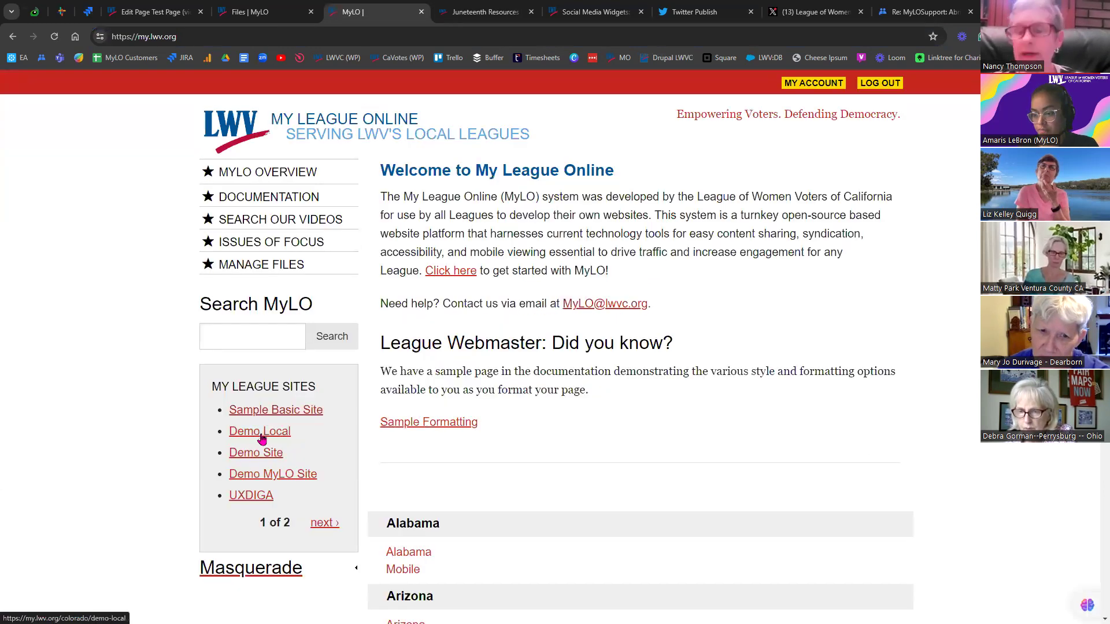
left_click(268, 438)
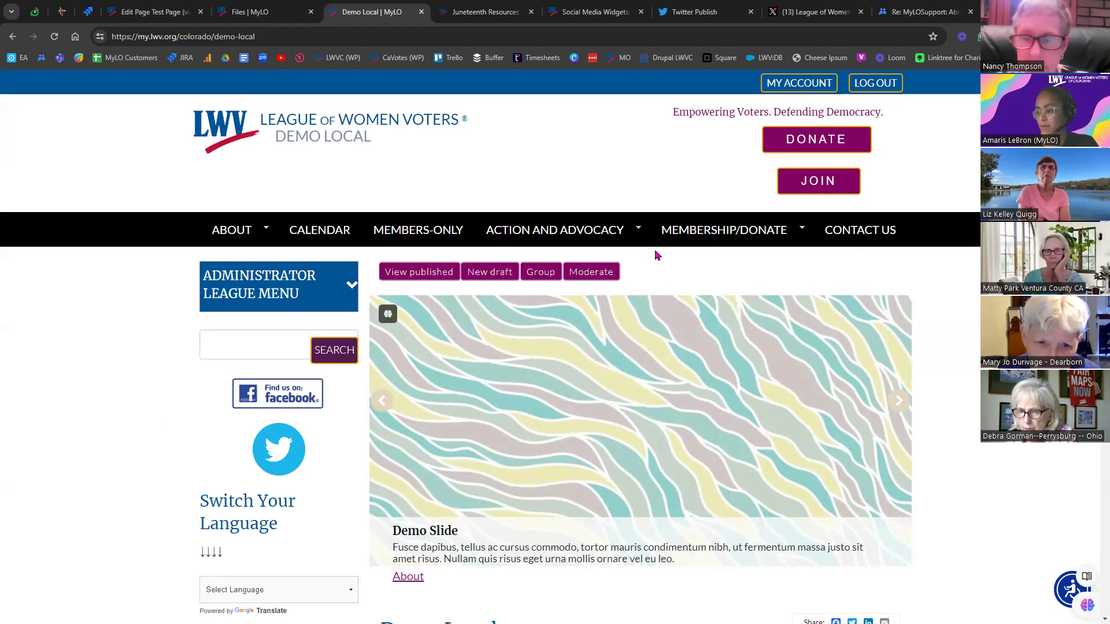
- Open the Action and Advocacy page of Demo Local and start a new draft of it
mouse_move(722, 232)
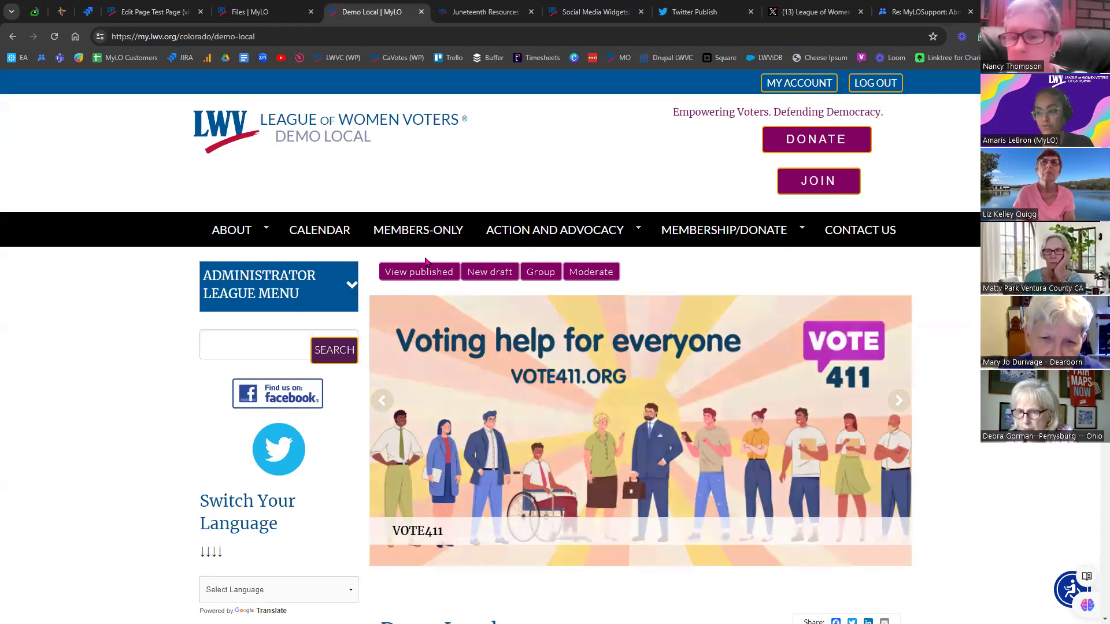
mouse_move(563, 237)
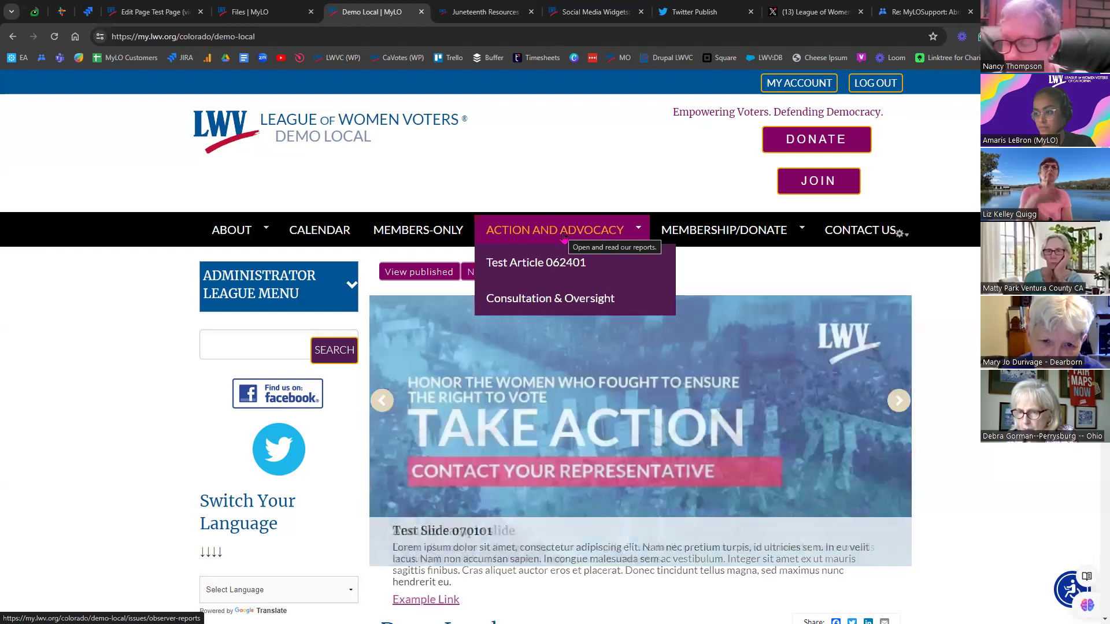
left_click(564, 237)
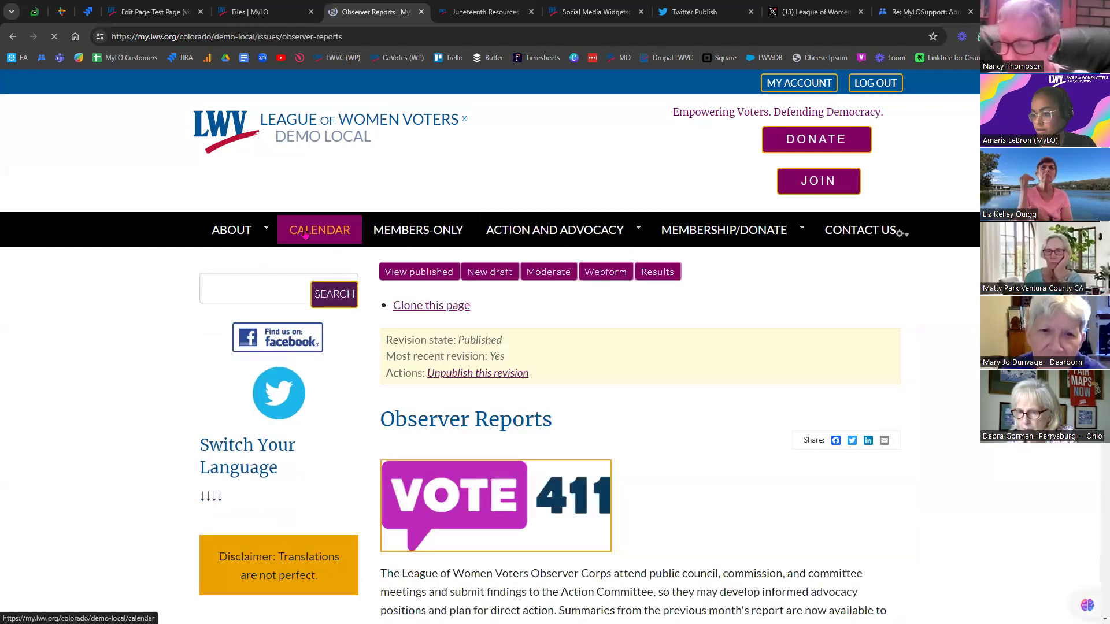
left_click(493, 279)
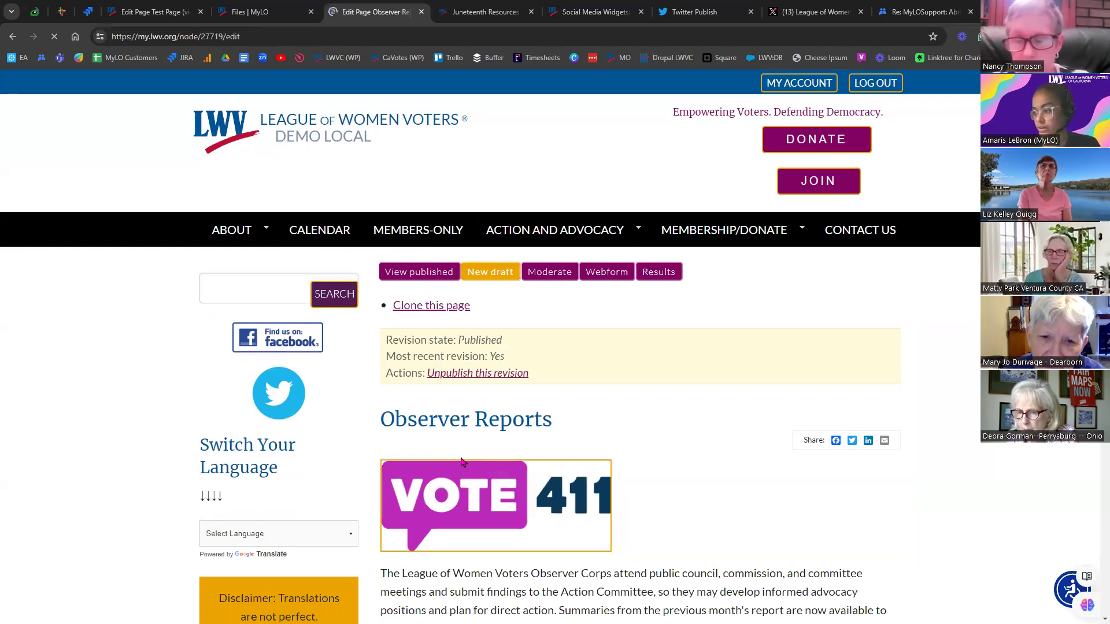
- Highlight the draft's title Observer Reports, open the published page in a separate tab and highlight /observer-reports in its address
left_click_drag(481, 465, 371, 473)
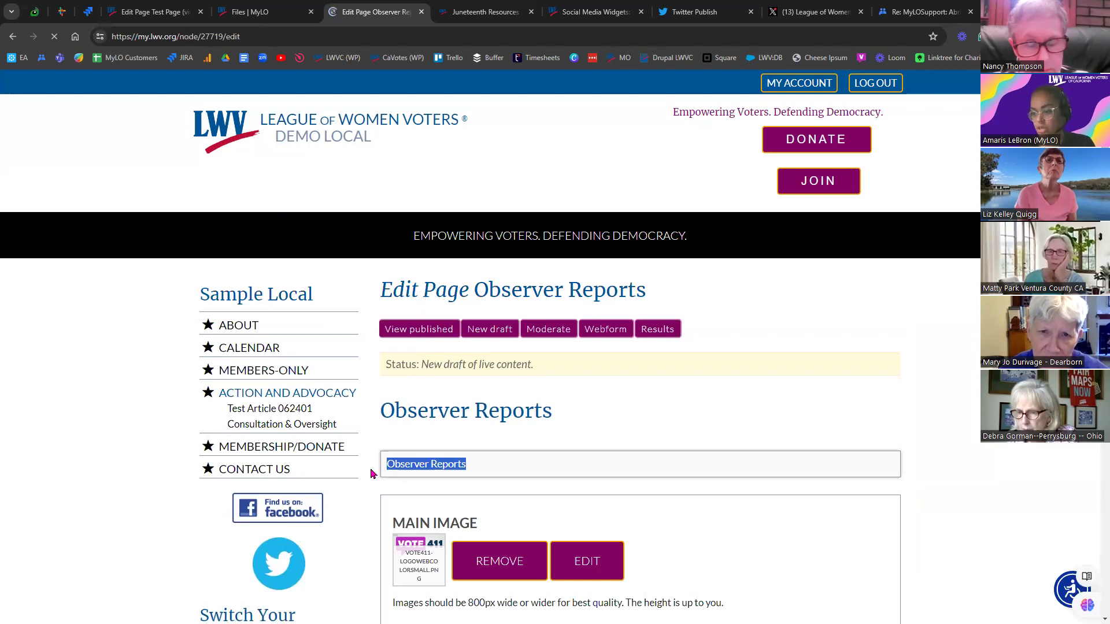
mouse_move(483, 468)
left_click_drag(483, 468, 386, 466)
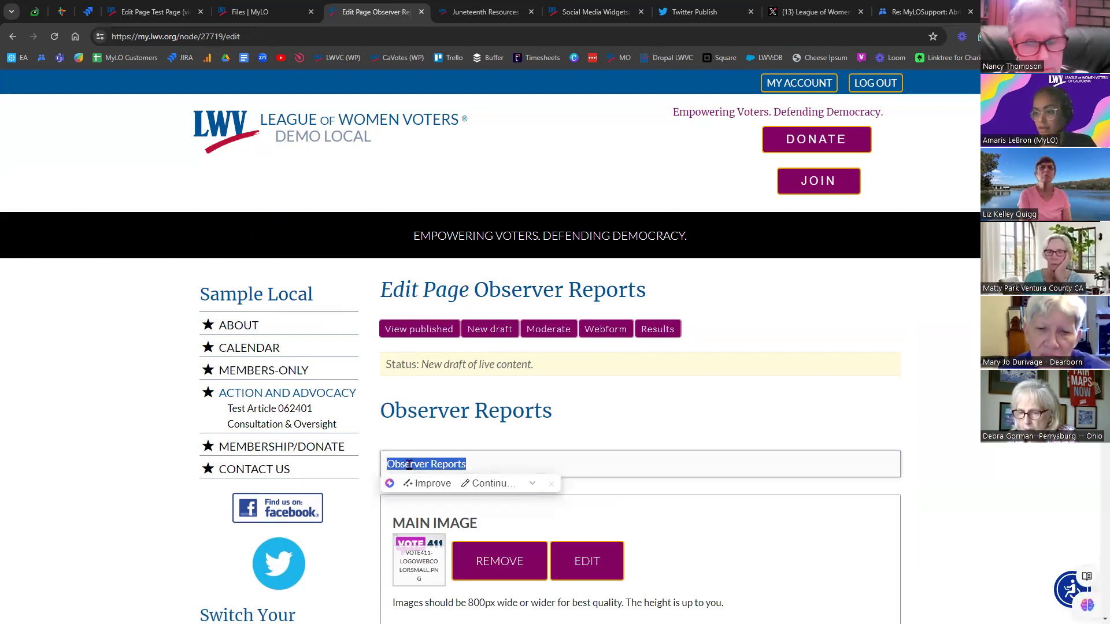
right_click(416, 335)
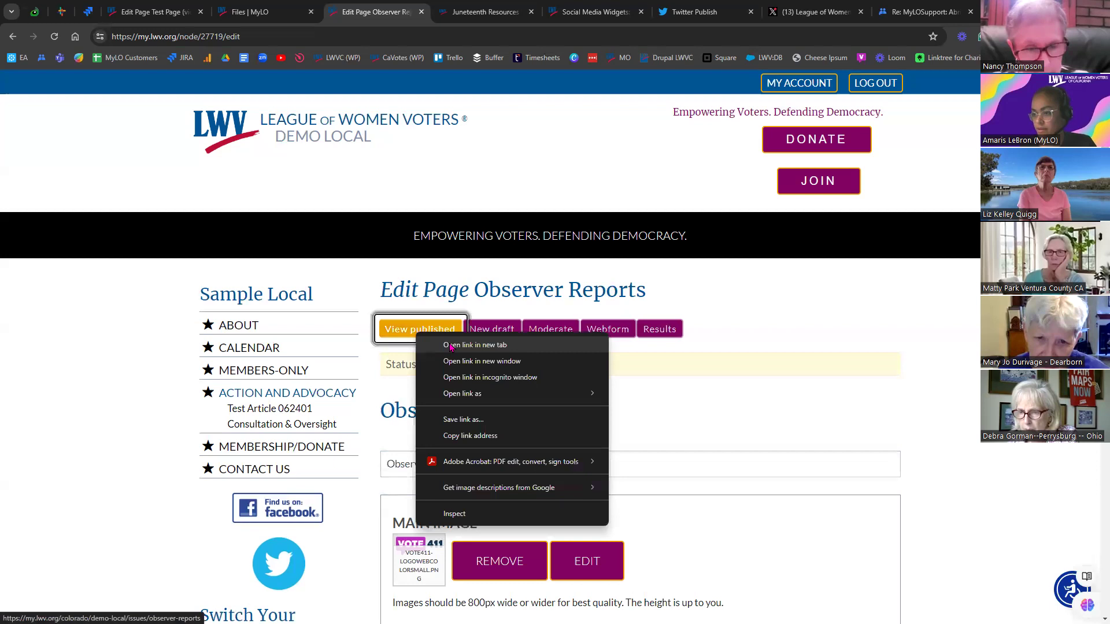
left_click(452, 346)
left_click(443, 12)
left_click(332, 37)
left_click_drag(342, 36, 281, 42)
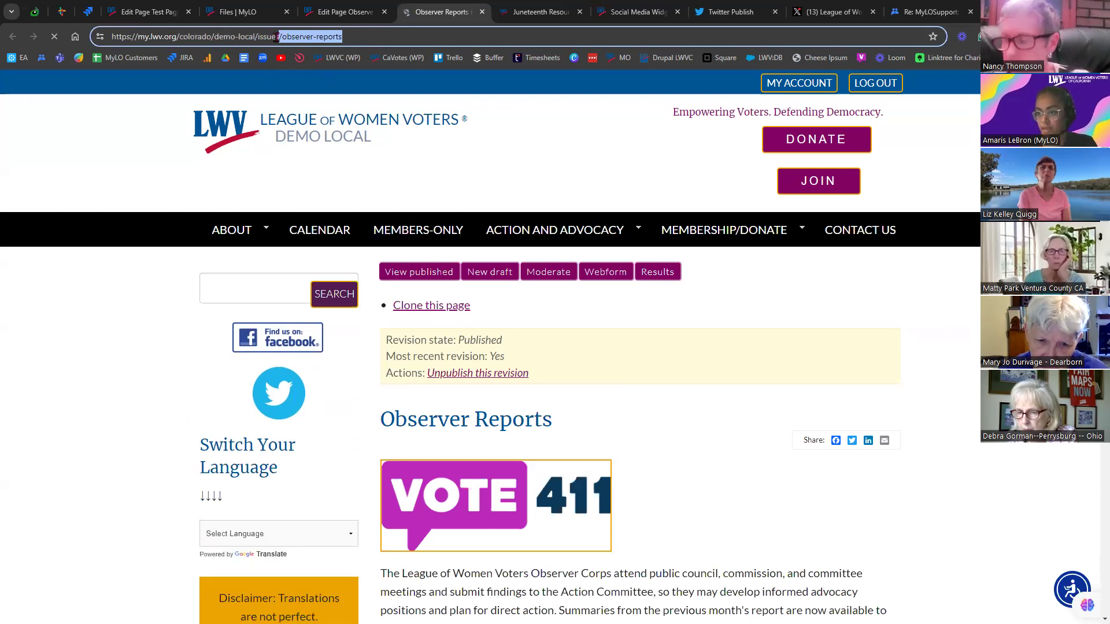
- Return to the edit form of the Observer Reports page and replace the title with Social Media
key("ctrl+shift+Tab")
left_click_drag(481, 467, 349, 465)
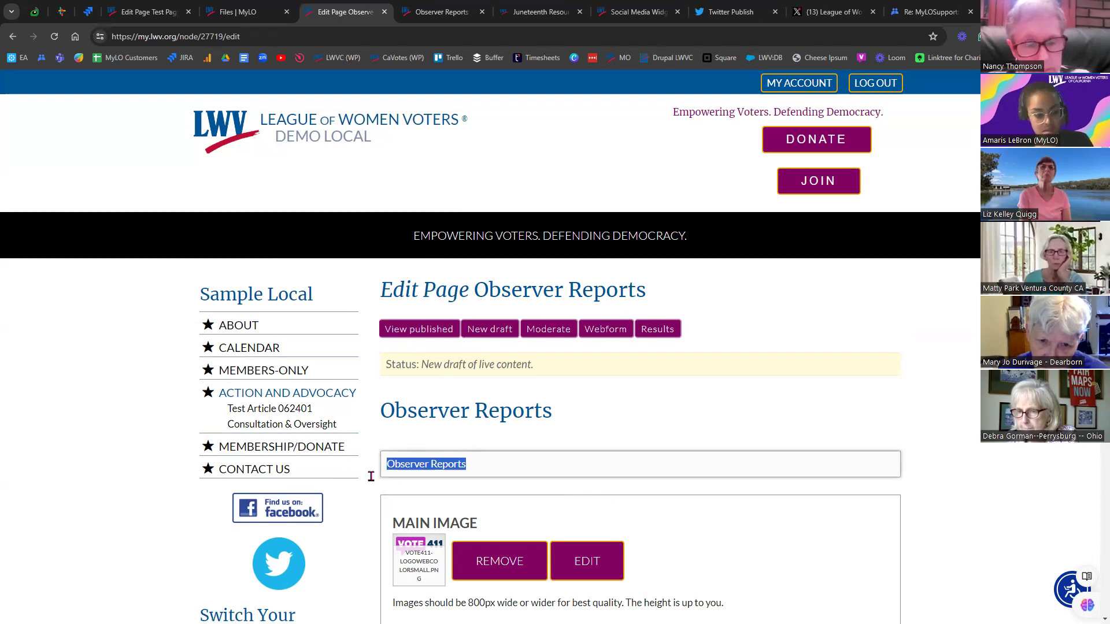
type("Social Me")
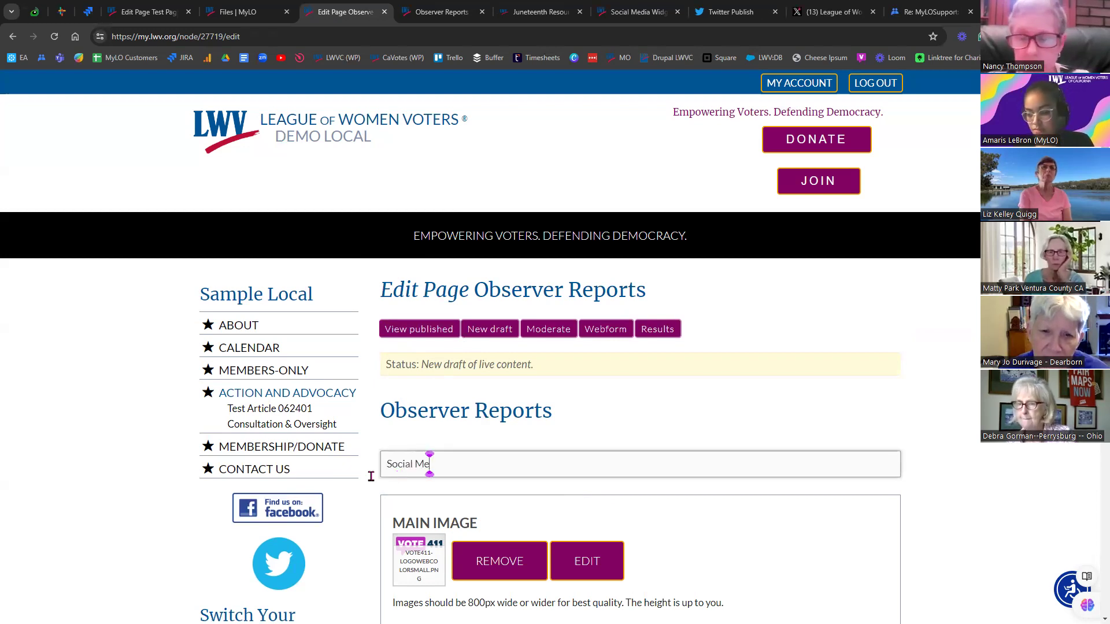
type("dia")
- Turn the page's menu link off and on again in the menu settings so its link title is Social Media
scroll(371, 476, "down", 4)
scroll(1089, 518, "down", 10)
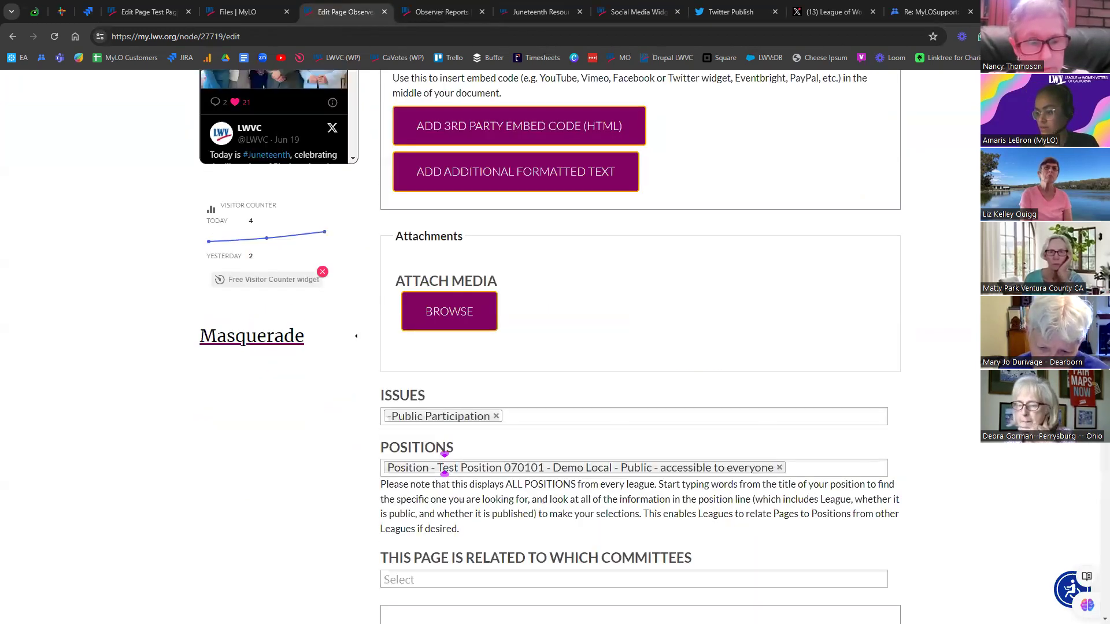
scroll(1089, 518, "down", 10)
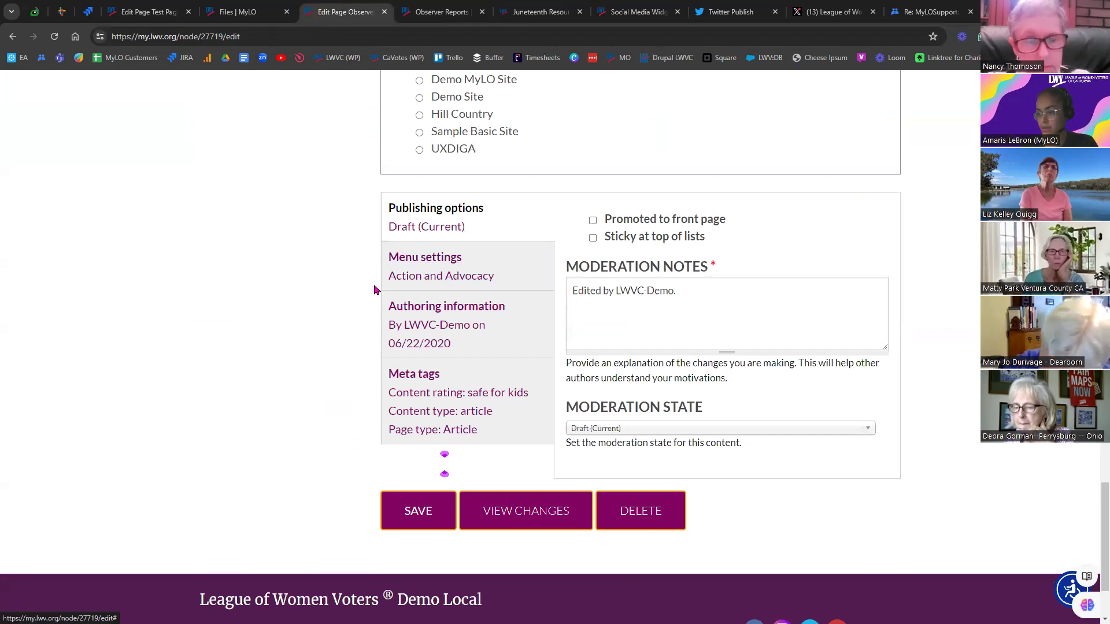
scroll(366, 322, "up", 1)
scroll(426, 289, "down", 1)
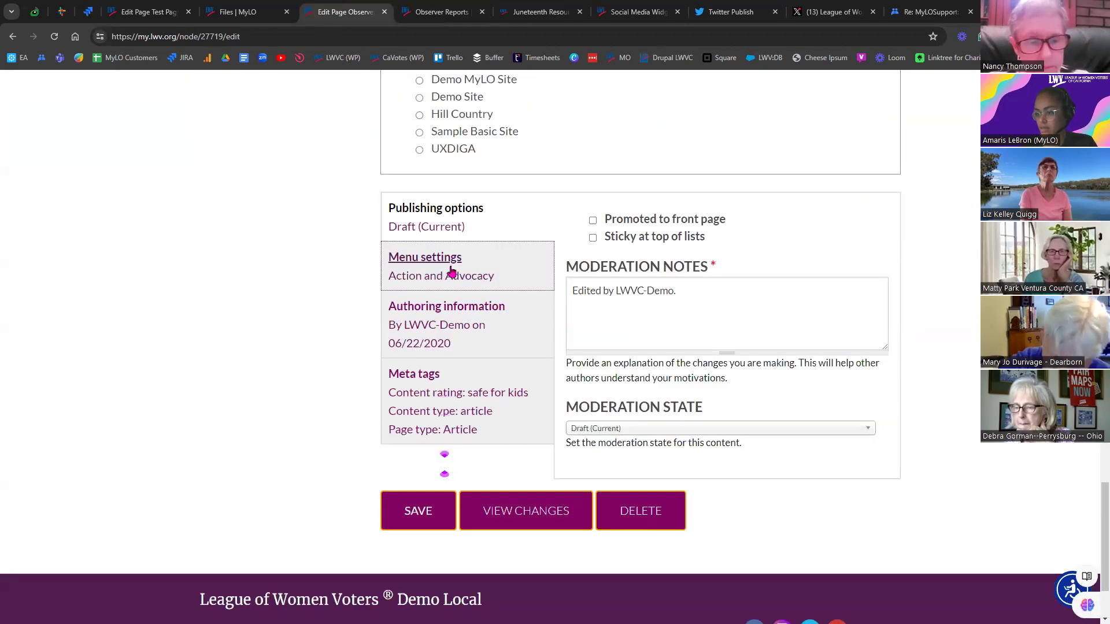
left_click(463, 270)
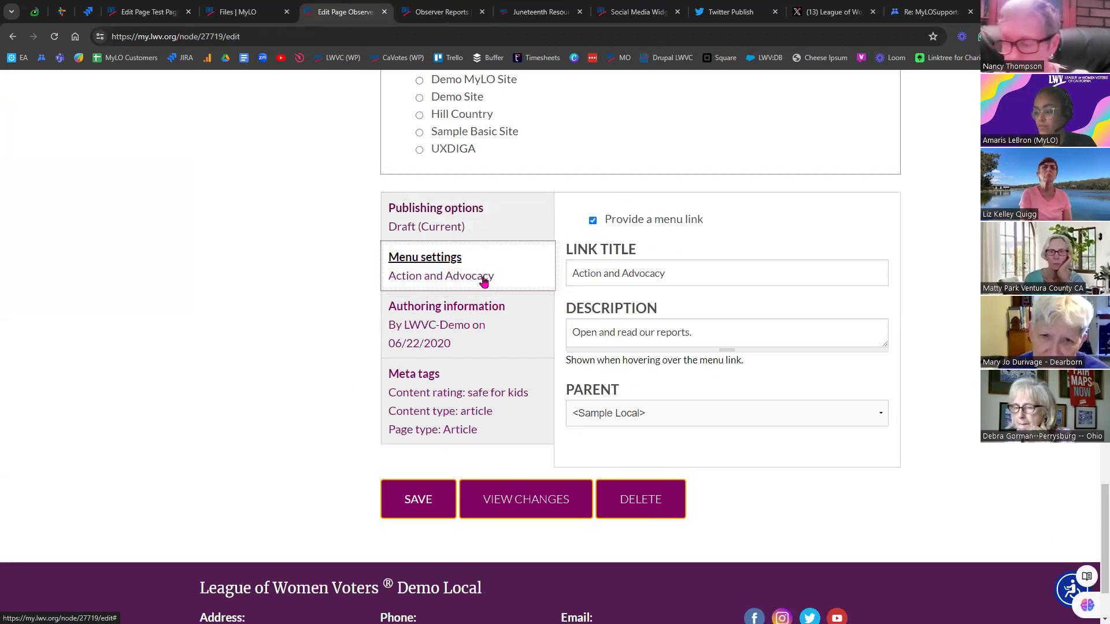
left_click(592, 221)
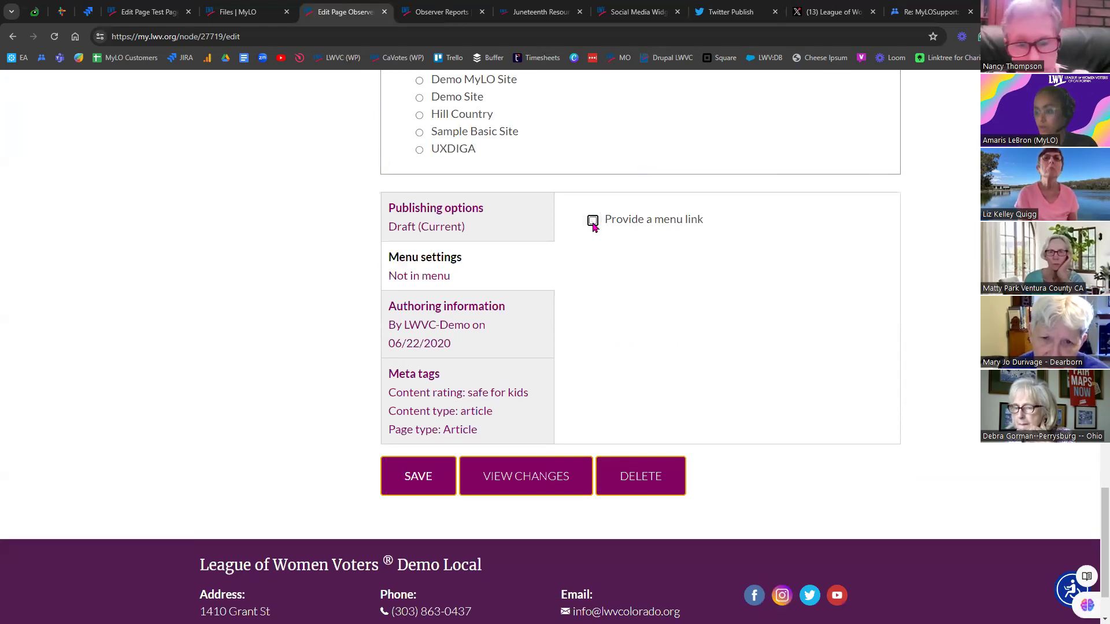
left_click(593, 221)
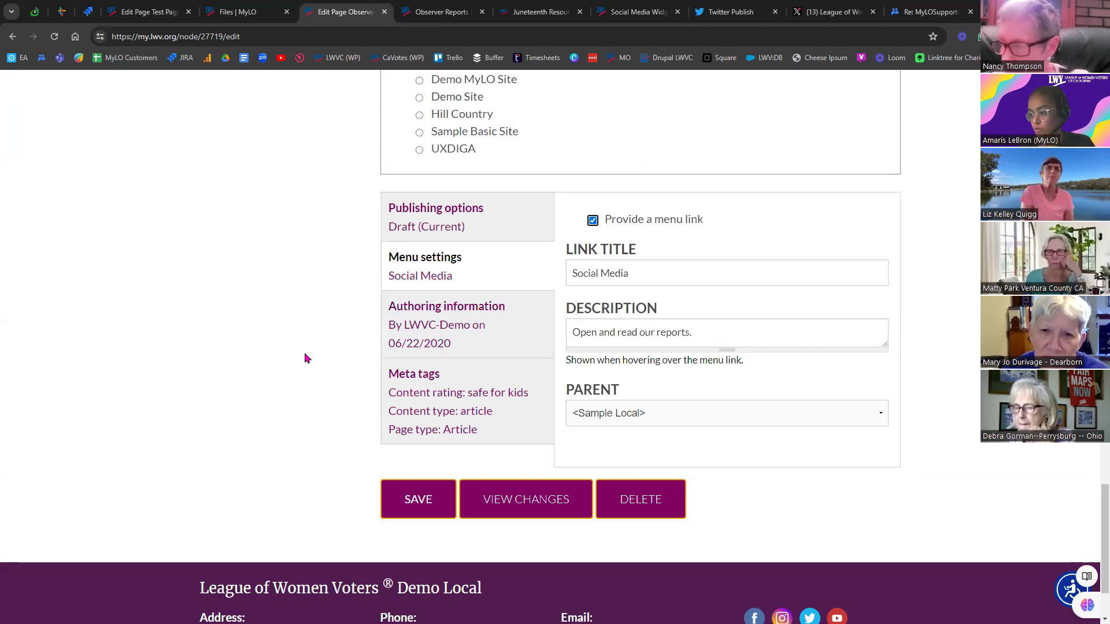
- Highlight the menu link's title and description, and compare the description with the Action and Advocacy menu item's tooltip on the published page
left_click(519, 274)
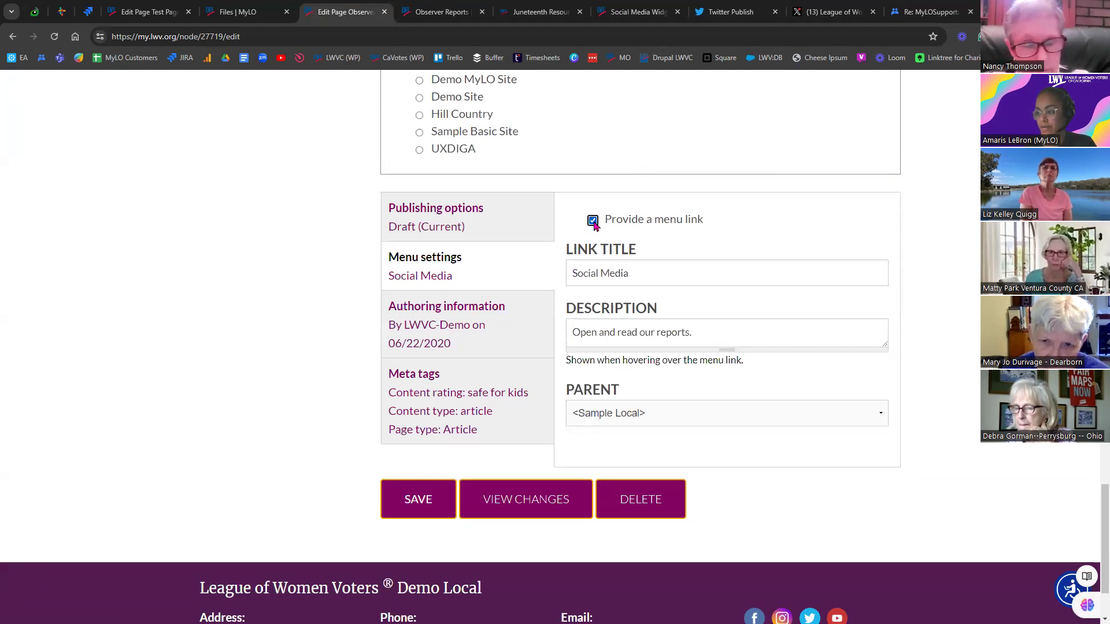
left_click_drag(640, 276, 559, 279)
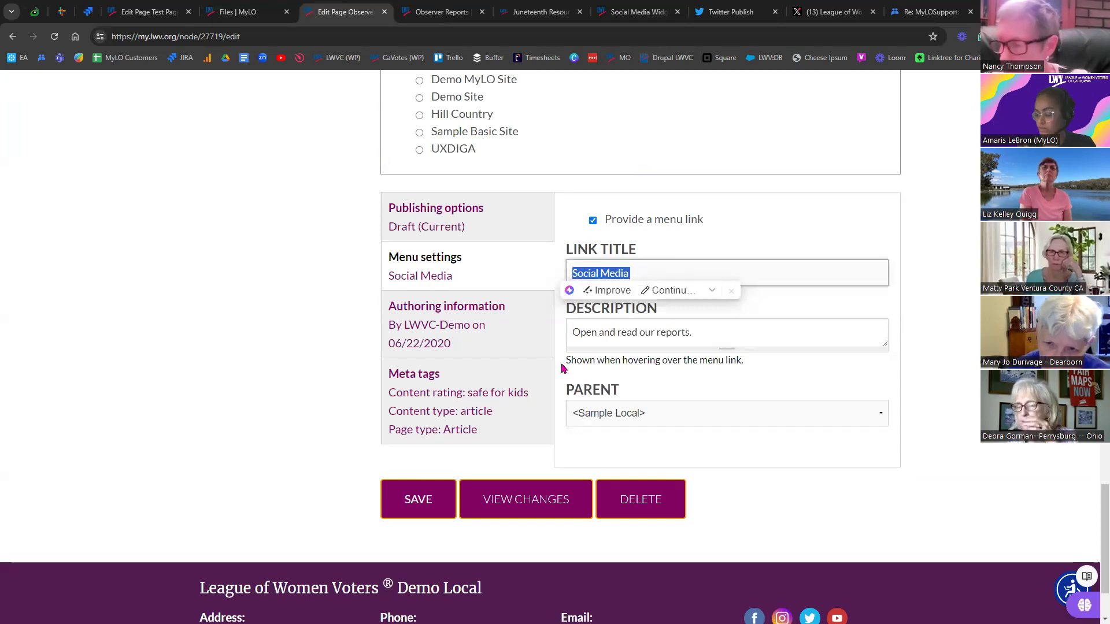
left_click_drag(574, 333, 695, 331)
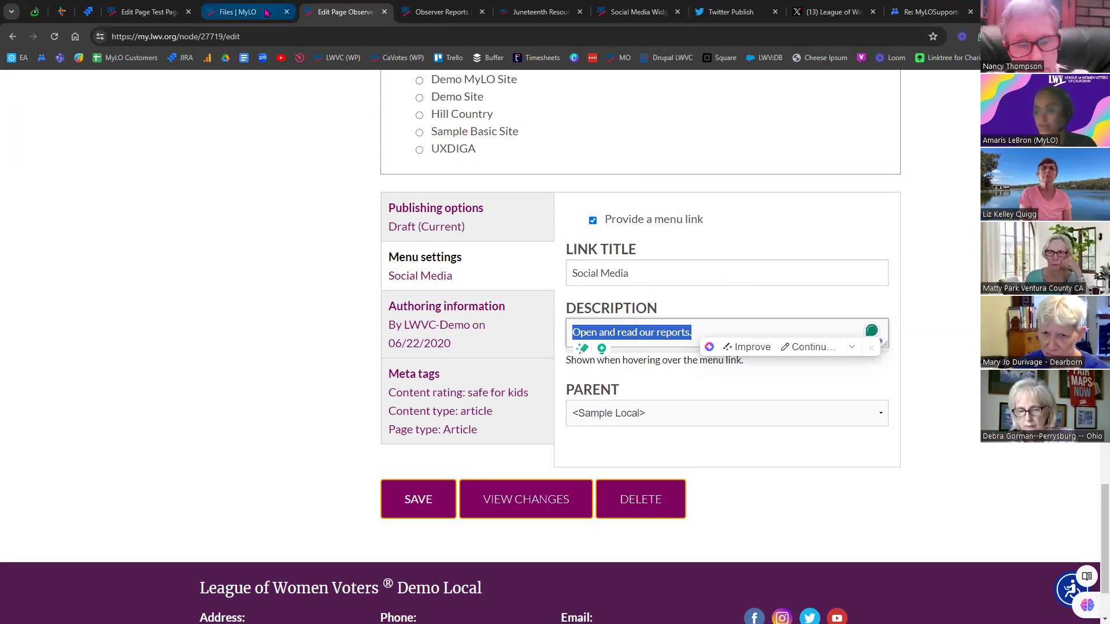
left_click(439, 12)
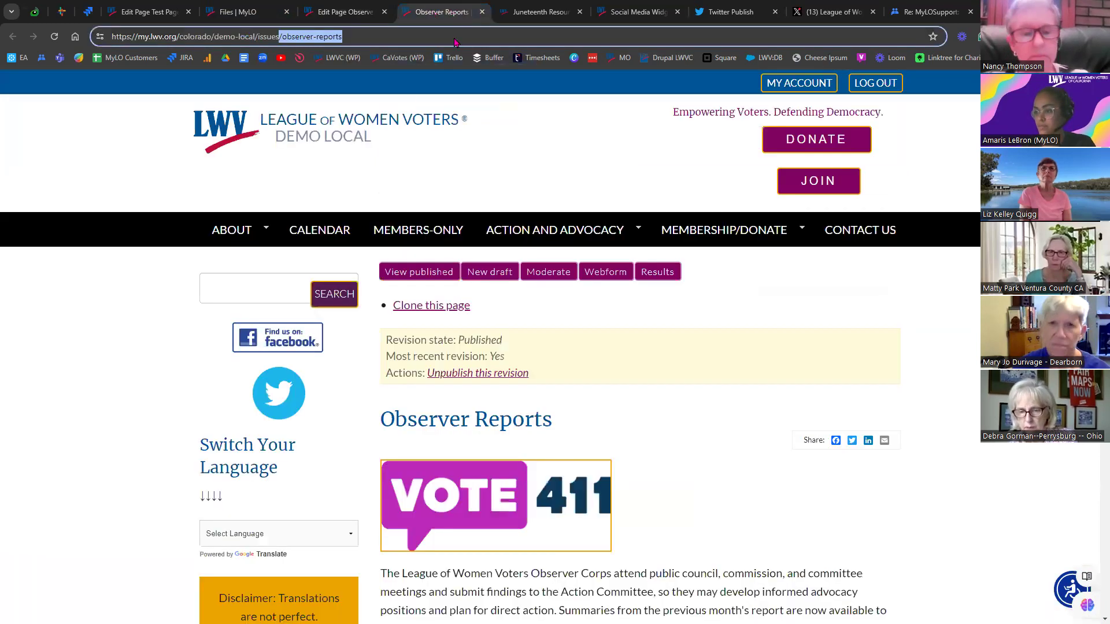
mouse_move(559, 233)
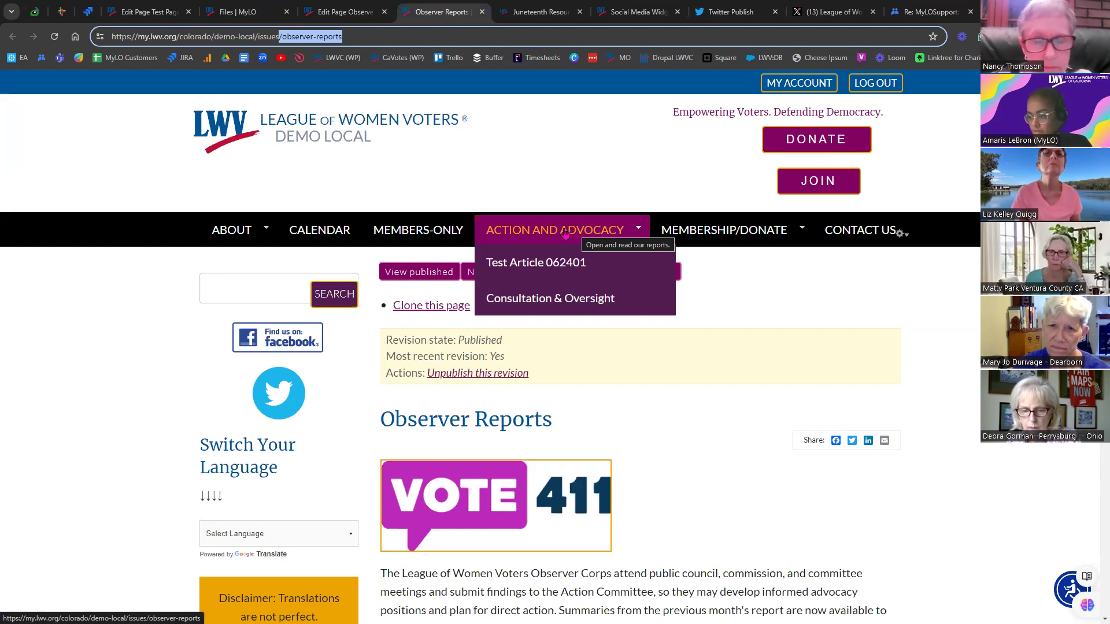
left_click(365, 7)
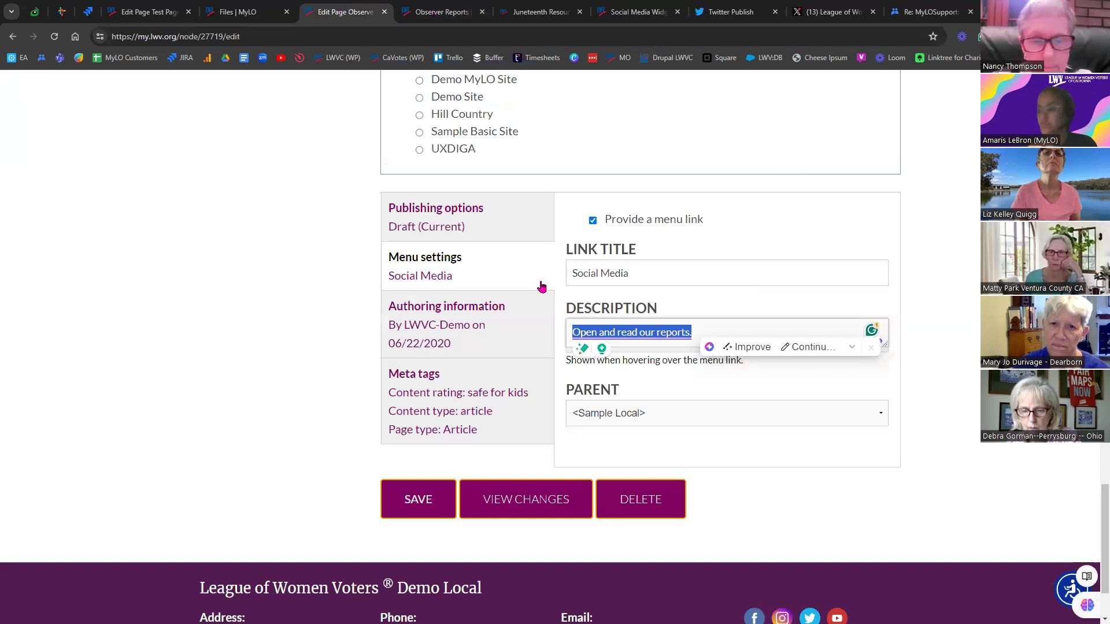
- Examine the parent menu item choices for the Social Media menu link, leaving <Sample Local> as the parent
left_click(619, 420)
left_click(663, 417)
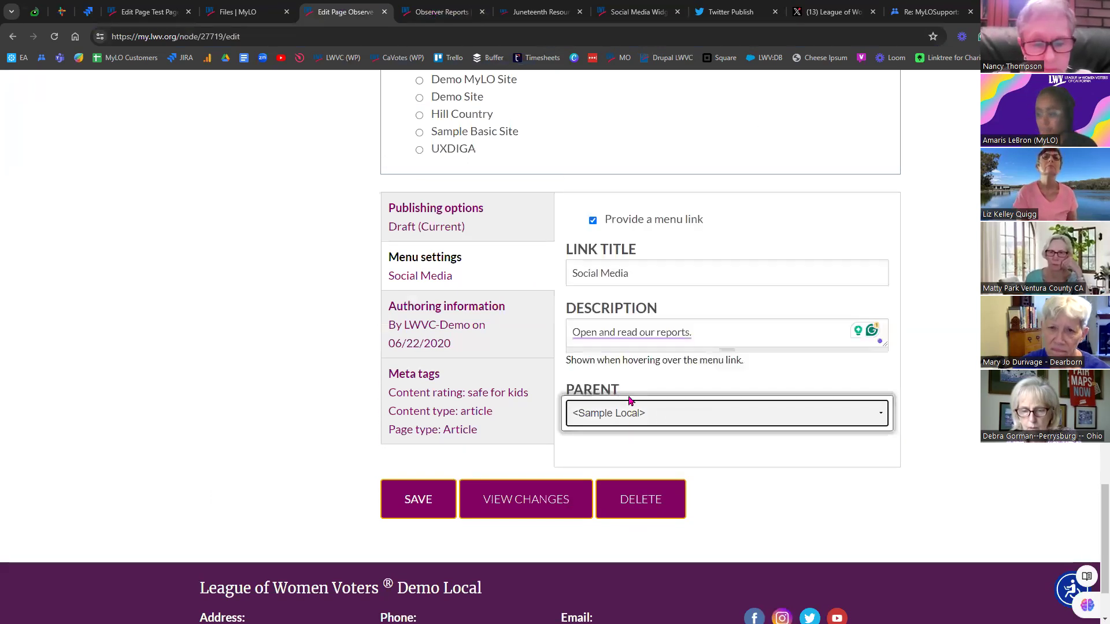
left_click(677, 421)
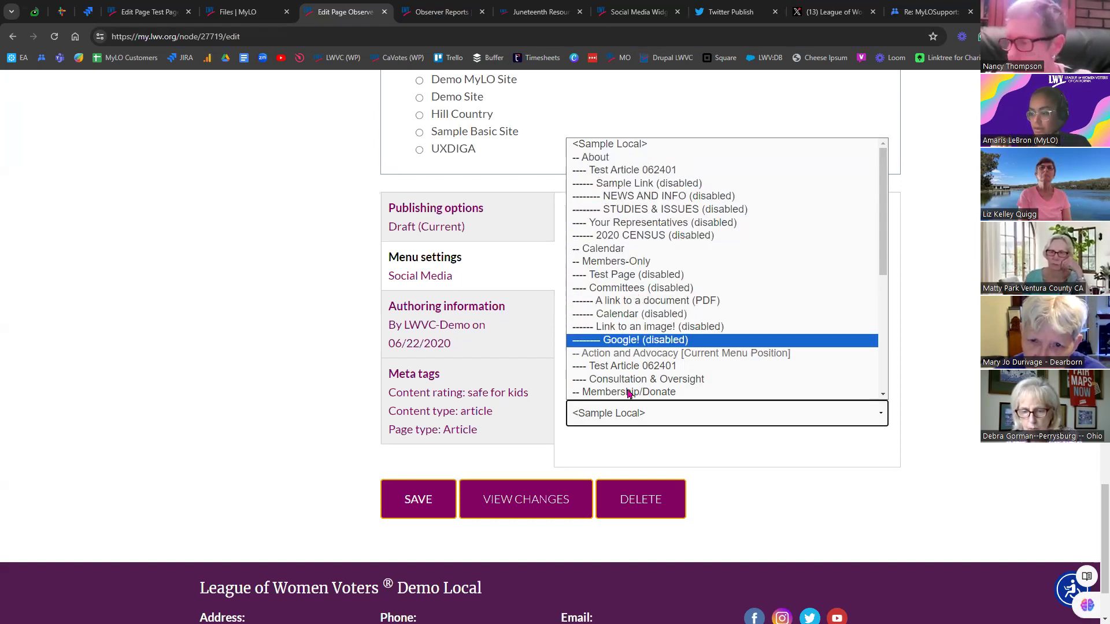
scroll(658, 376, "down", 4)
scroll(653, 370, "up", 4)
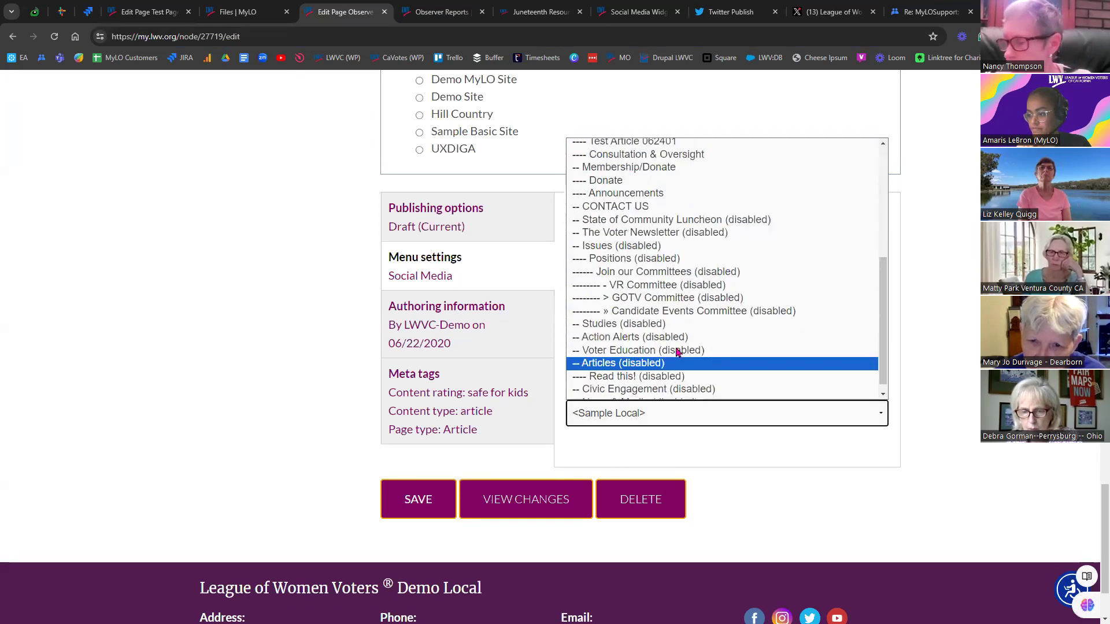
left_click(716, 435)
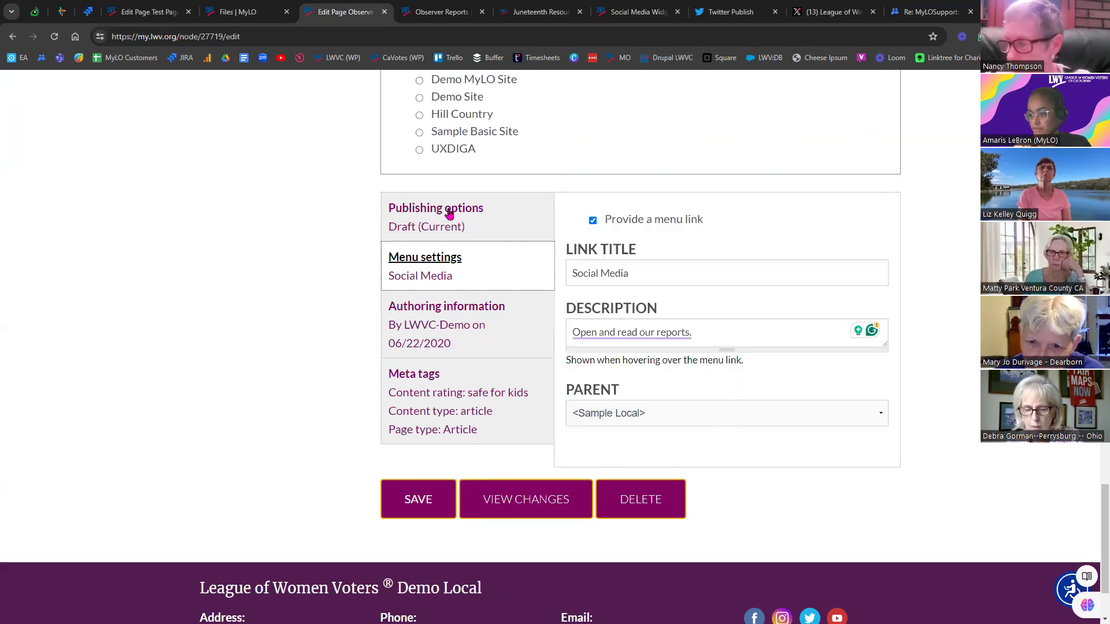
- Set the page's moderation state to Published in the publishing options and save the page
left_click(468, 224)
left_click(679, 427)
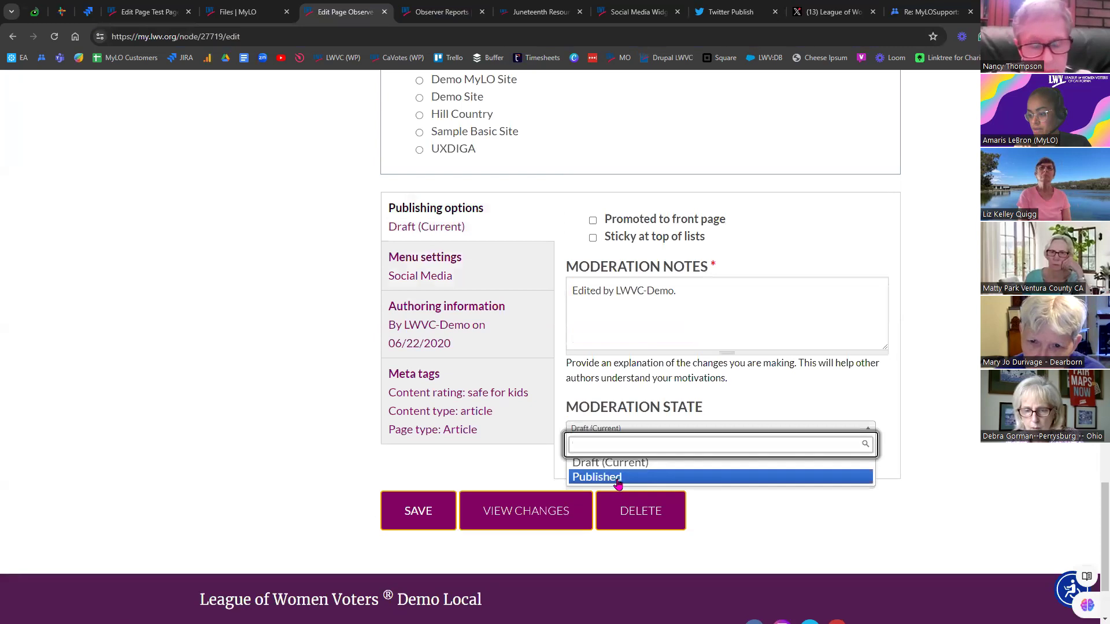
left_click(665, 473)
left_click(411, 522)
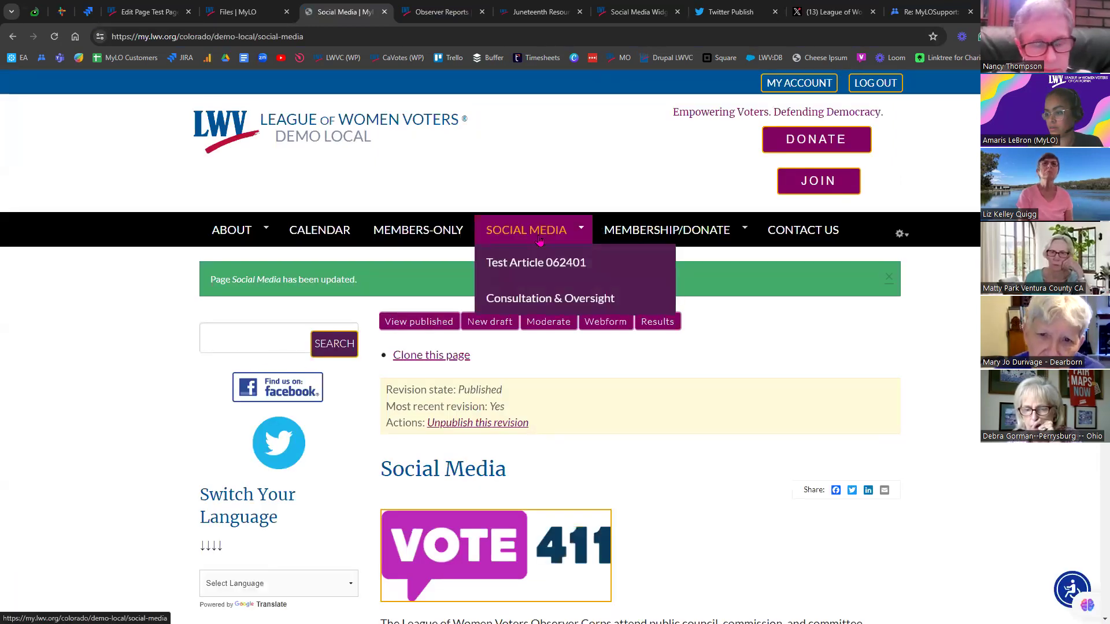
- Open the Social Media page from the site's navigation and highlight /demo-local/social-media in its address
left_click(505, 236)
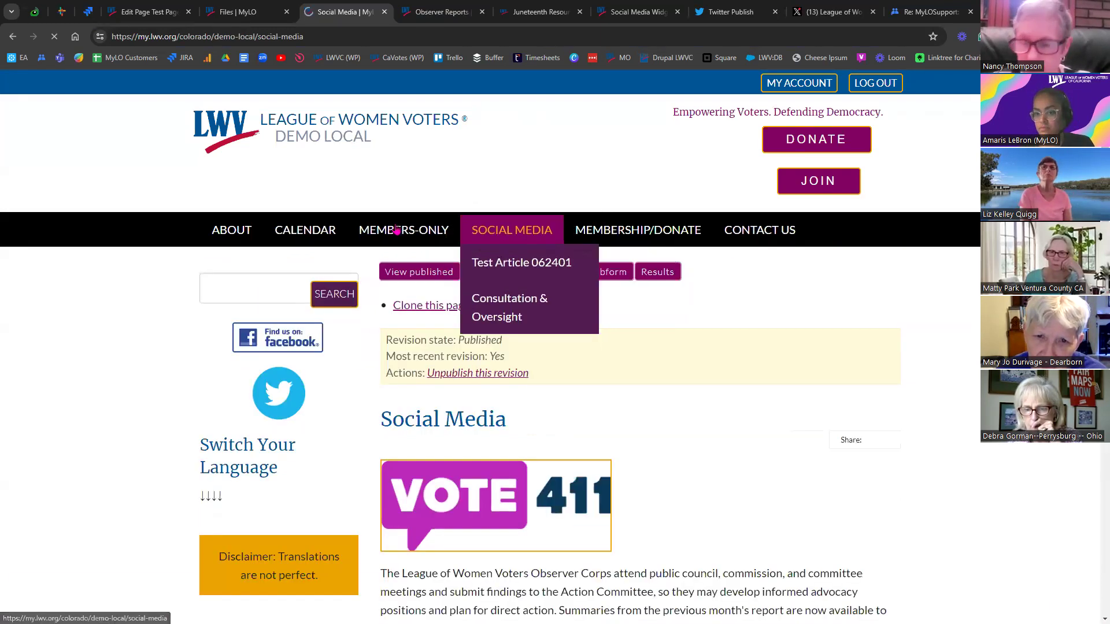
left_click(276, 38)
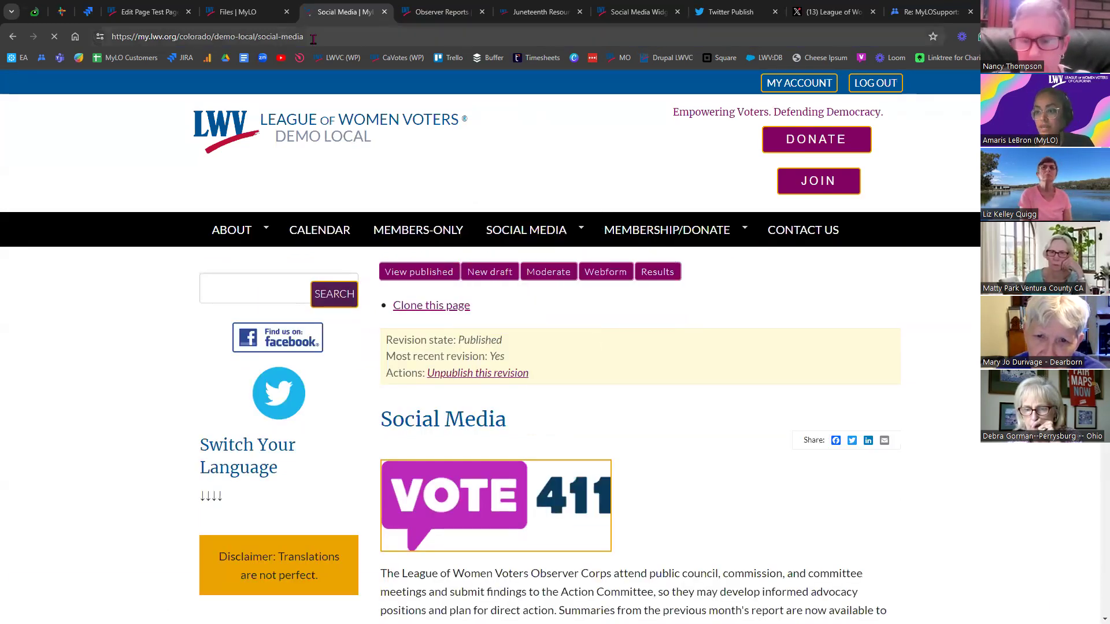
left_click(258, 39, "shift")
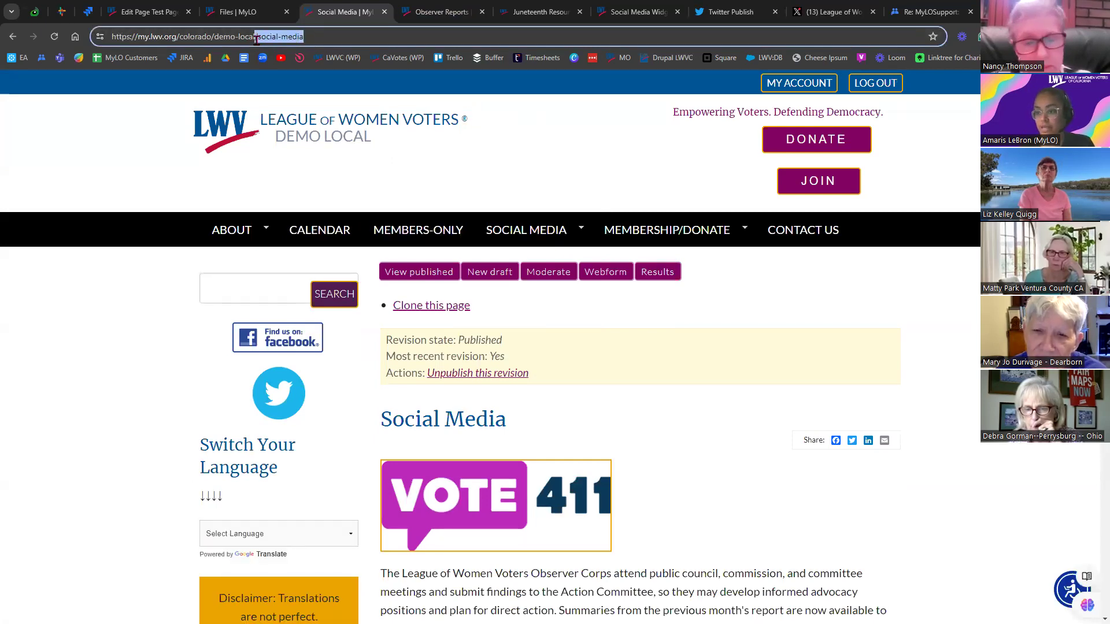
left_click(213, 40, "shift")
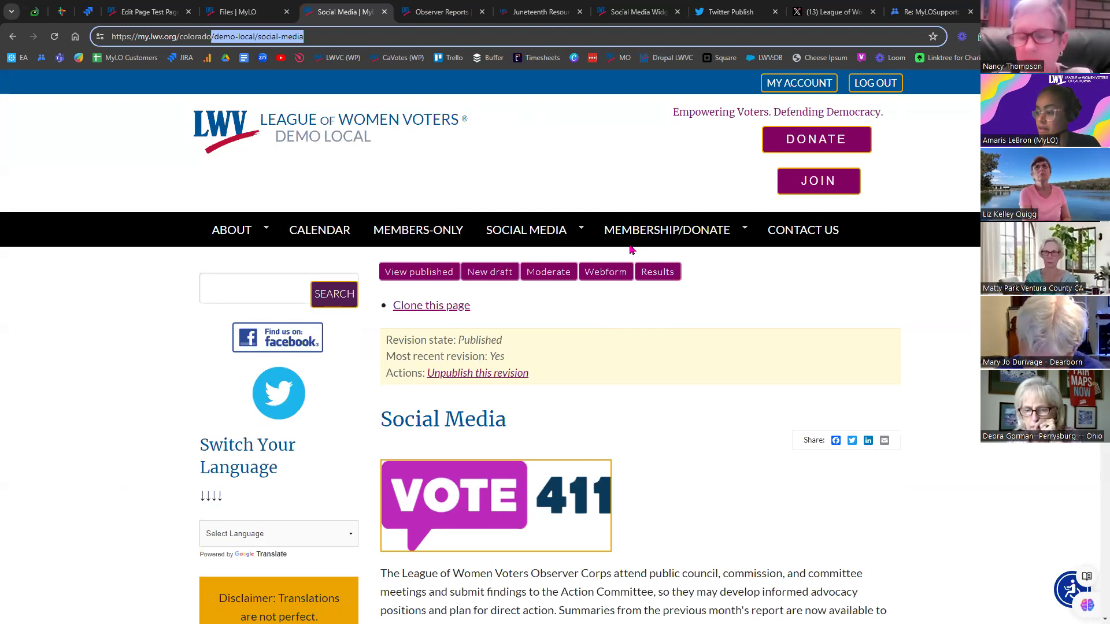
- Open the Donate page listed under Membership/Donate in the site's navigation
mouse_move(668, 236)
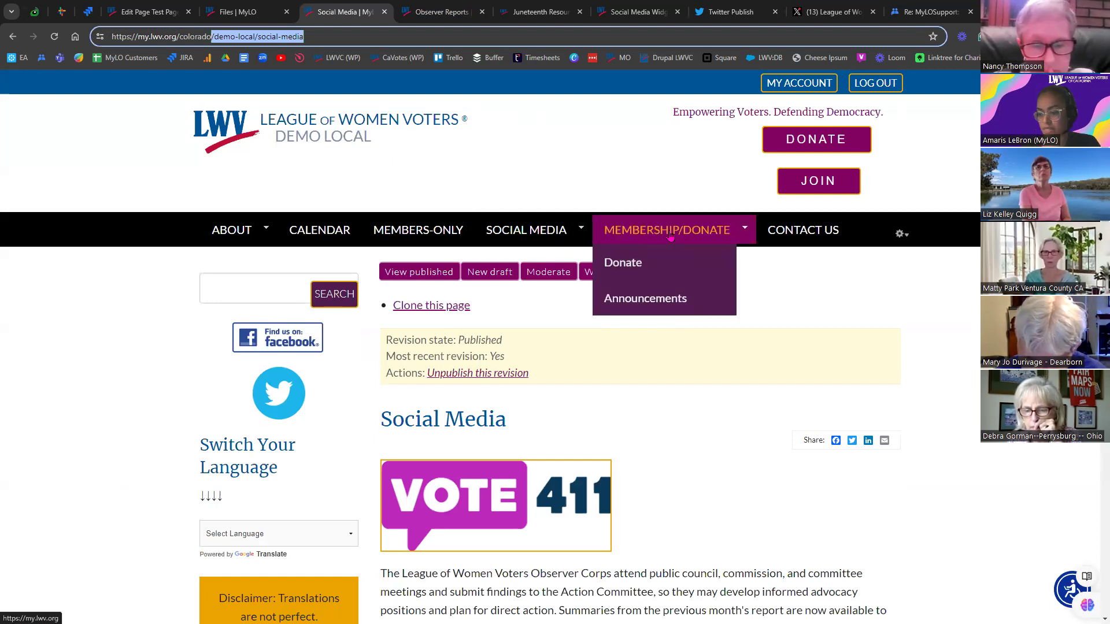
left_click(626, 271)
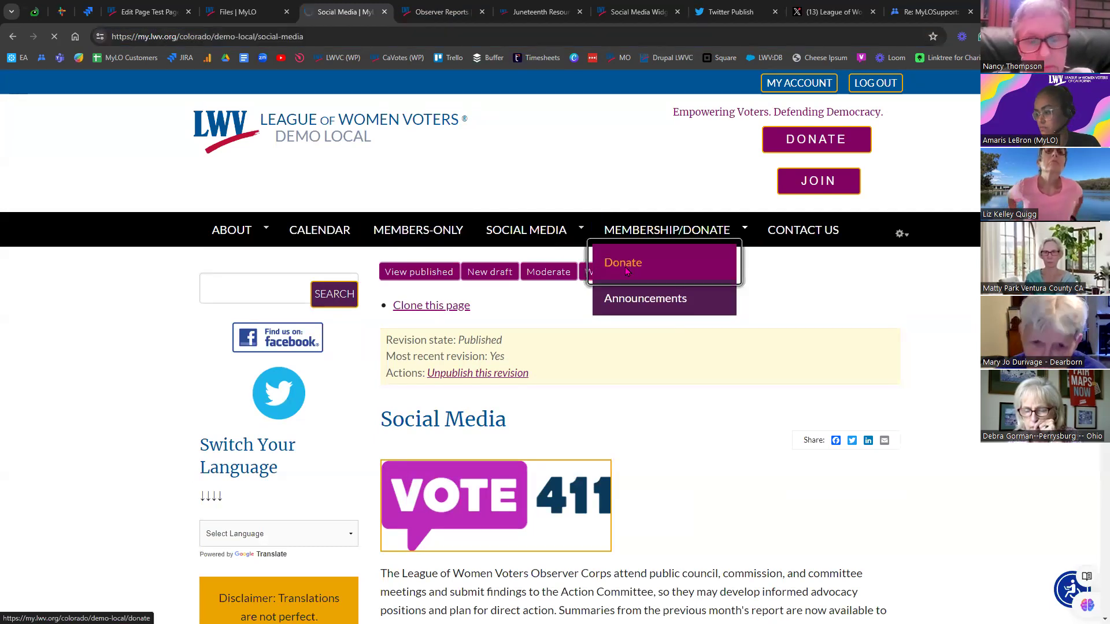